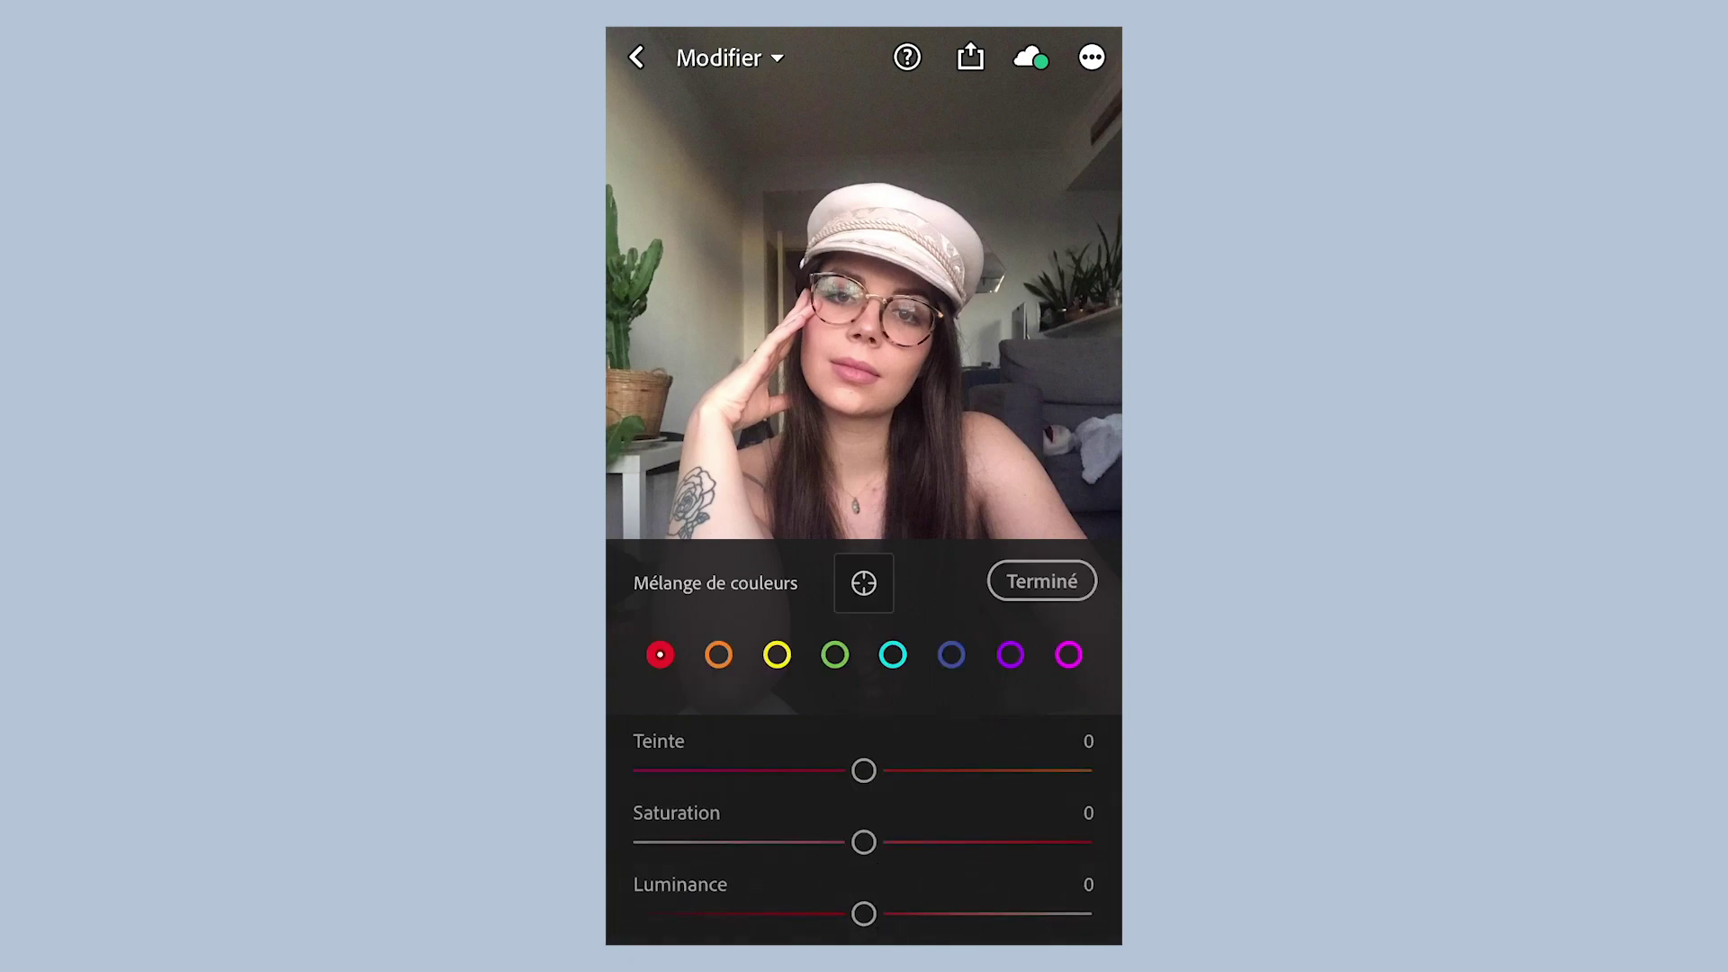
In the colour mix, set the yellow hue to -100 and strongly lower the yellow saturation and luminance.
{"action": "left_click", "coordinate": [777, 654]}
{"action": "left_click_drag", "start_coordinate": [863, 771], "coordinate": [645, 771]}
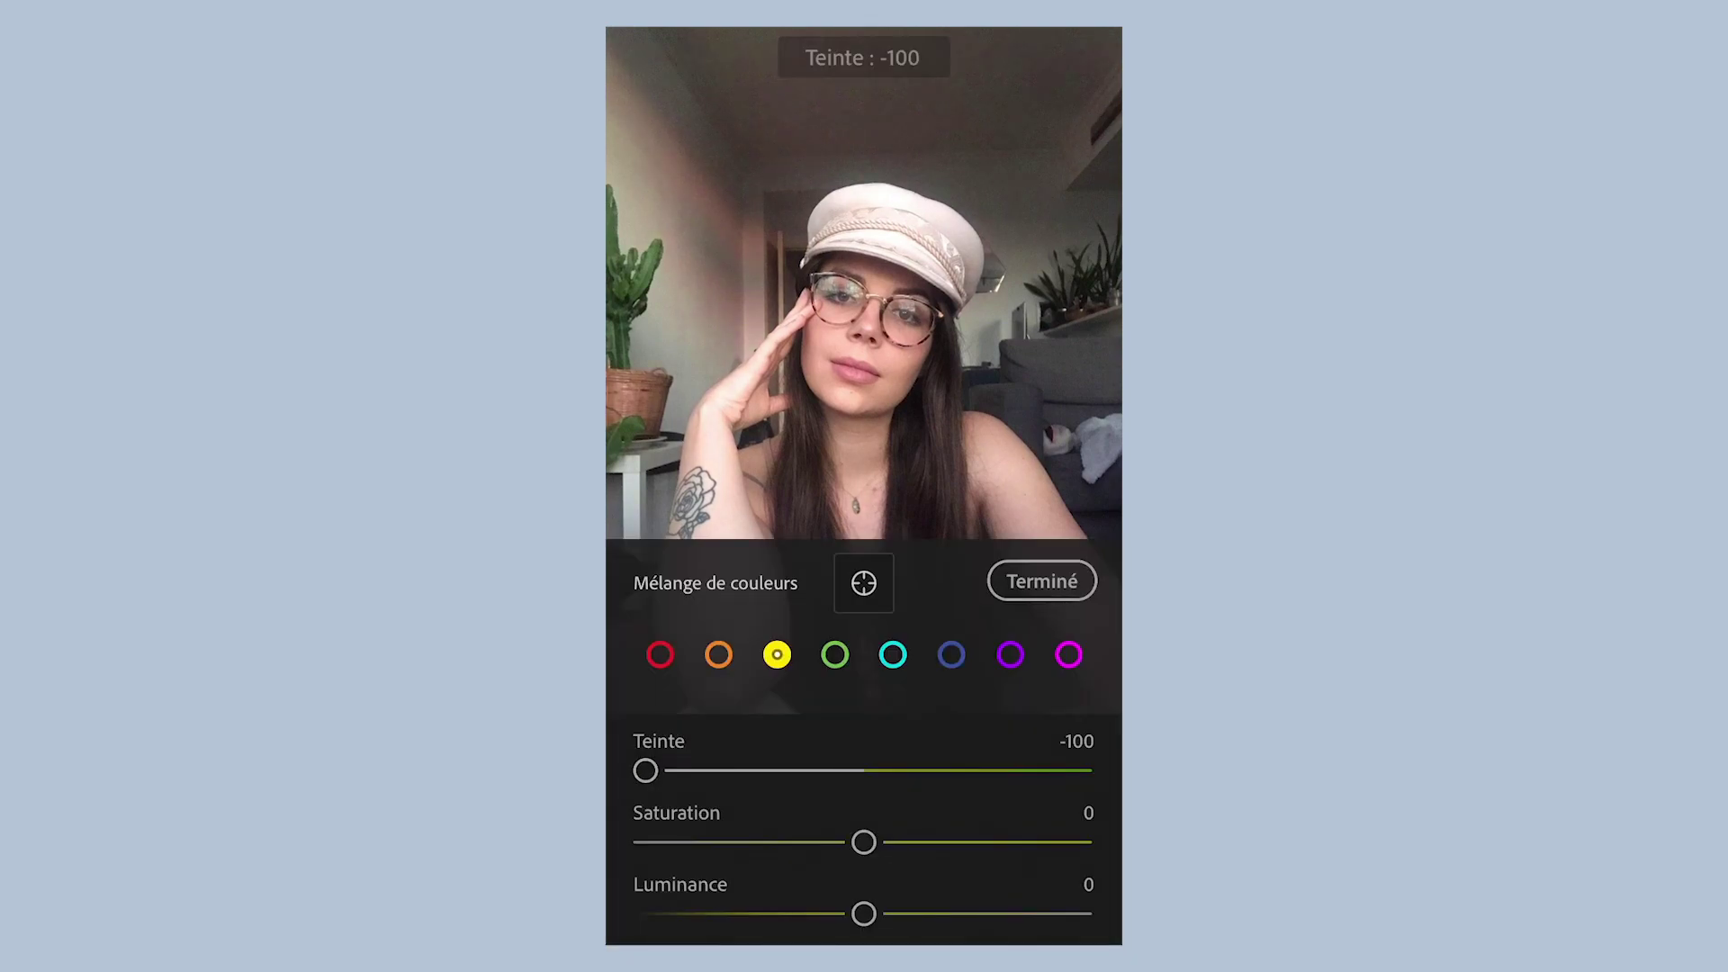
{"action": "left_click_drag", "start_coordinate": [863, 841], "coordinate": [672, 841]}
{"action": "left_click_drag", "start_coordinate": [863, 913], "coordinate": [748, 913]}
Shift the orange hue negative, raise the orange saturation moderately and lower its luminance in the colour mix.
{"action": "left_click", "coordinate": [718, 655]}
{"action": "left_click_drag", "start_coordinate": [864, 770], "coordinate": [813, 769]}
{"action": "left_click_drag", "start_coordinate": [863, 842], "coordinate": [900, 842]}
{"action": "left_click_drag", "start_coordinate": [863, 914], "coordinate": [826, 914]}
Set the red hue to -23, saturation to +7 and luminance to +20 in the colour mix.
{"action": "left_click", "coordinate": [660, 654]}
{"action": "left_click_drag", "start_coordinate": [864, 769], "coordinate": [814, 770]}
{"action": "mouse_move", "coordinate": [864, 842]}
{"action": "left_mouse_down"}
{"action": "mouse_move", "coordinate": [792, 841]}
{"action": "mouse_move", "coordinate": [879, 842]}
{"action": "left_mouse_up"}
{"action": "left_click_drag", "start_coordinate": [864, 913], "coordinate": [907, 914]}
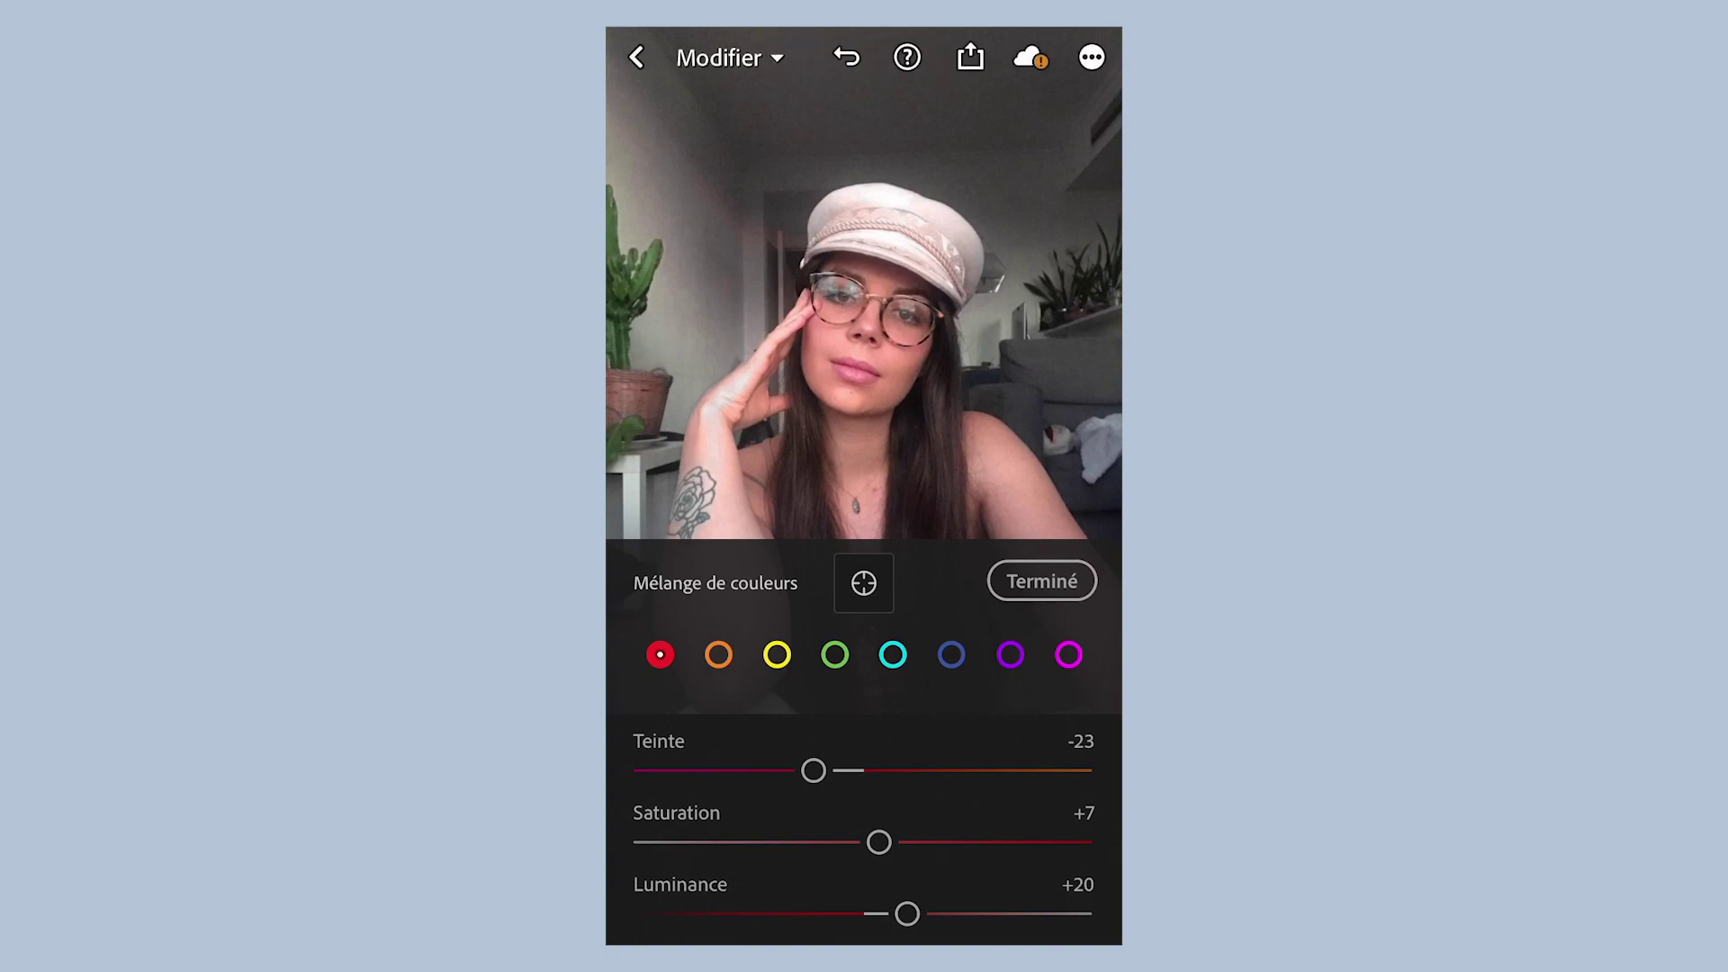
Refine the orange tones to hue -22 and luminance -27, with slightly more saturation.
{"action": "left_click", "coordinate": [719, 654]}
{"action": "mouse_move", "coordinate": [901, 841]}
{"action": "left_mouse_down"}
{"action": "mouse_move", "coordinate": [941, 841]}
{"action": "mouse_move", "coordinate": [915, 842]}
{"action": "left_mouse_up"}
{"action": "mouse_move", "coordinate": [827, 914]}
{"action": "left_mouse_down"}
{"action": "mouse_move", "coordinate": [775, 914]}
{"action": "mouse_move", "coordinate": [825, 914]}
{"action": "mouse_move", "coordinate": [800, 914]}
{"action": "left_mouse_up"}
{"action": "mouse_move", "coordinate": [815, 770]}
{"action": "left_mouse_down"}
{"action": "mouse_move", "coordinate": [747, 770]}
{"action": "mouse_move", "coordinate": [848, 769]}
{"action": "mouse_move", "coordinate": [814, 770]}
{"action": "left_mouse_up"}
{"action": "mouse_move", "coordinate": [910, 841]}
{"action": "left_mouse_down"}
{"action": "mouse_move", "coordinate": [892, 842]}
{"action": "mouse_move", "coordinate": [908, 842]}
{"action": "left_mouse_up"}
Set the red hue to -20, saturation to +19 and luminance to -5, and finish the colour mix.
{"action": "mouse_move", "coordinate": [812, 770]}
{"action": "left_mouse_down"}
{"action": "mouse_move", "coordinate": [835, 770]}
{"action": "mouse_move", "coordinate": [820, 770]}
{"action": "left_mouse_up"}
{"action": "mouse_move", "coordinate": [880, 841]}
{"action": "left_mouse_down"}
{"action": "mouse_move", "coordinate": [826, 842]}
{"action": "mouse_move", "coordinate": [905, 842]}
{"action": "left_mouse_up"}
{"action": "left_click_drag", "start_coordinate": [908, 914], "coordinate": [852, 914]}
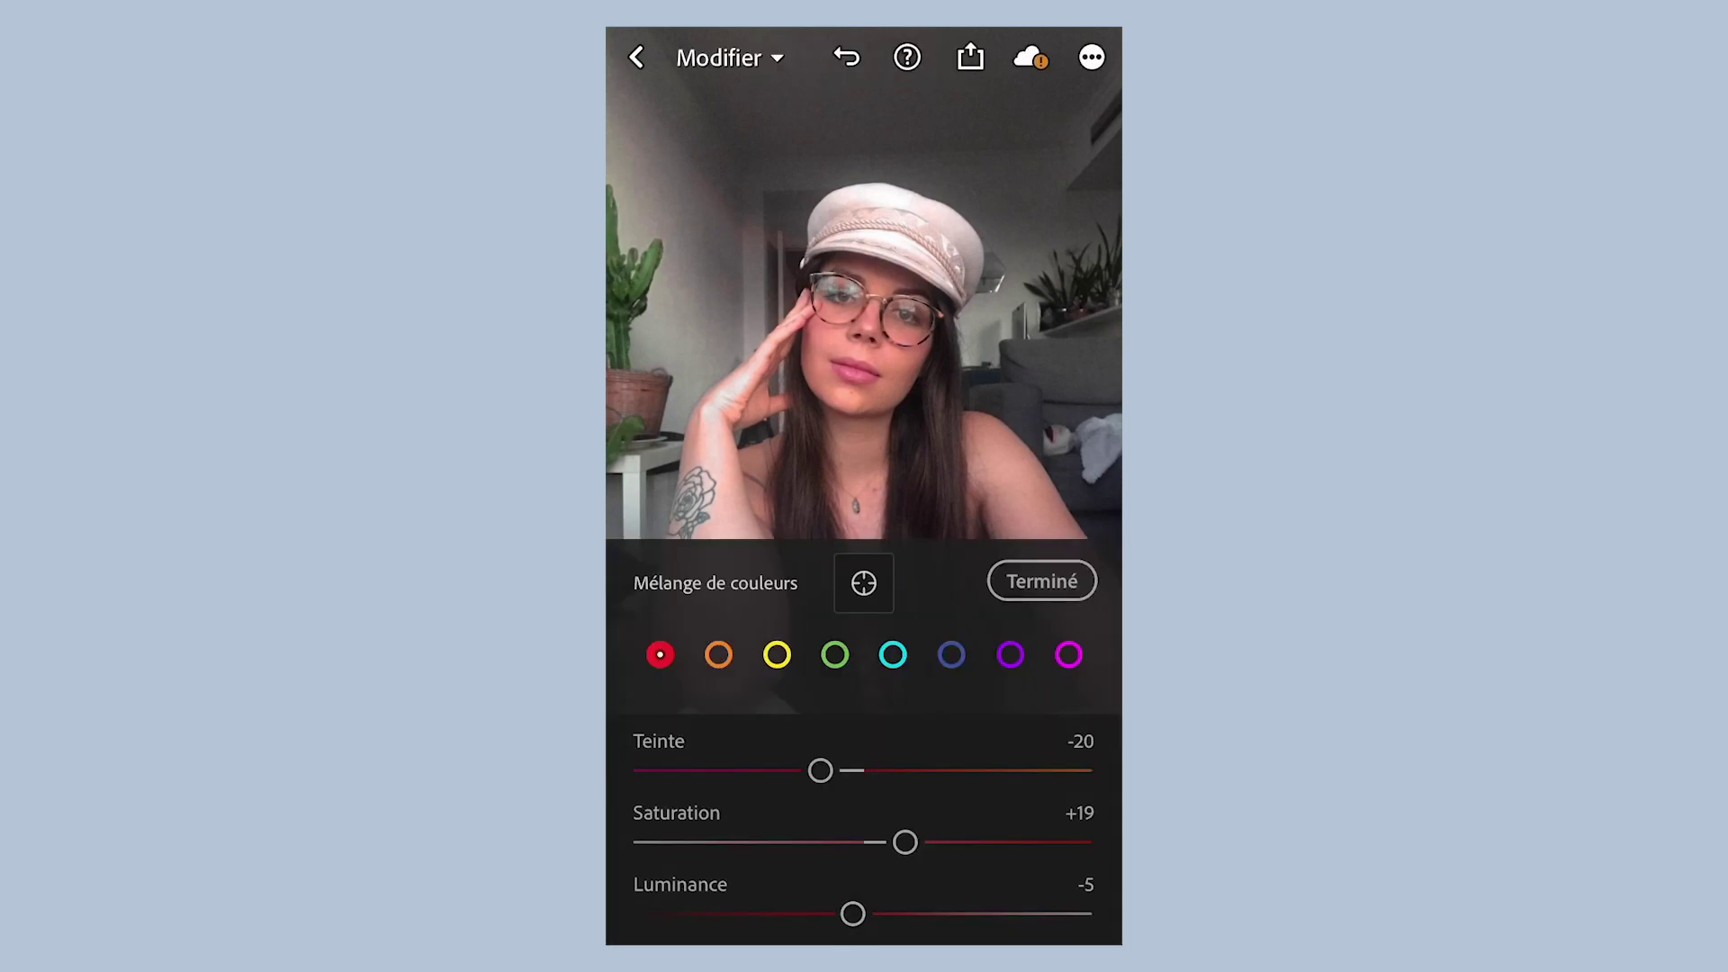
{"action": "left_click", "coordinate": [1043, 581]}
Set the temperature to +8 and reduce the orange saturation to +9 in the colour mix.
{"action": "left_click_drag", "start_coordinate": [865, 722], "coordinate": [881, 722]}
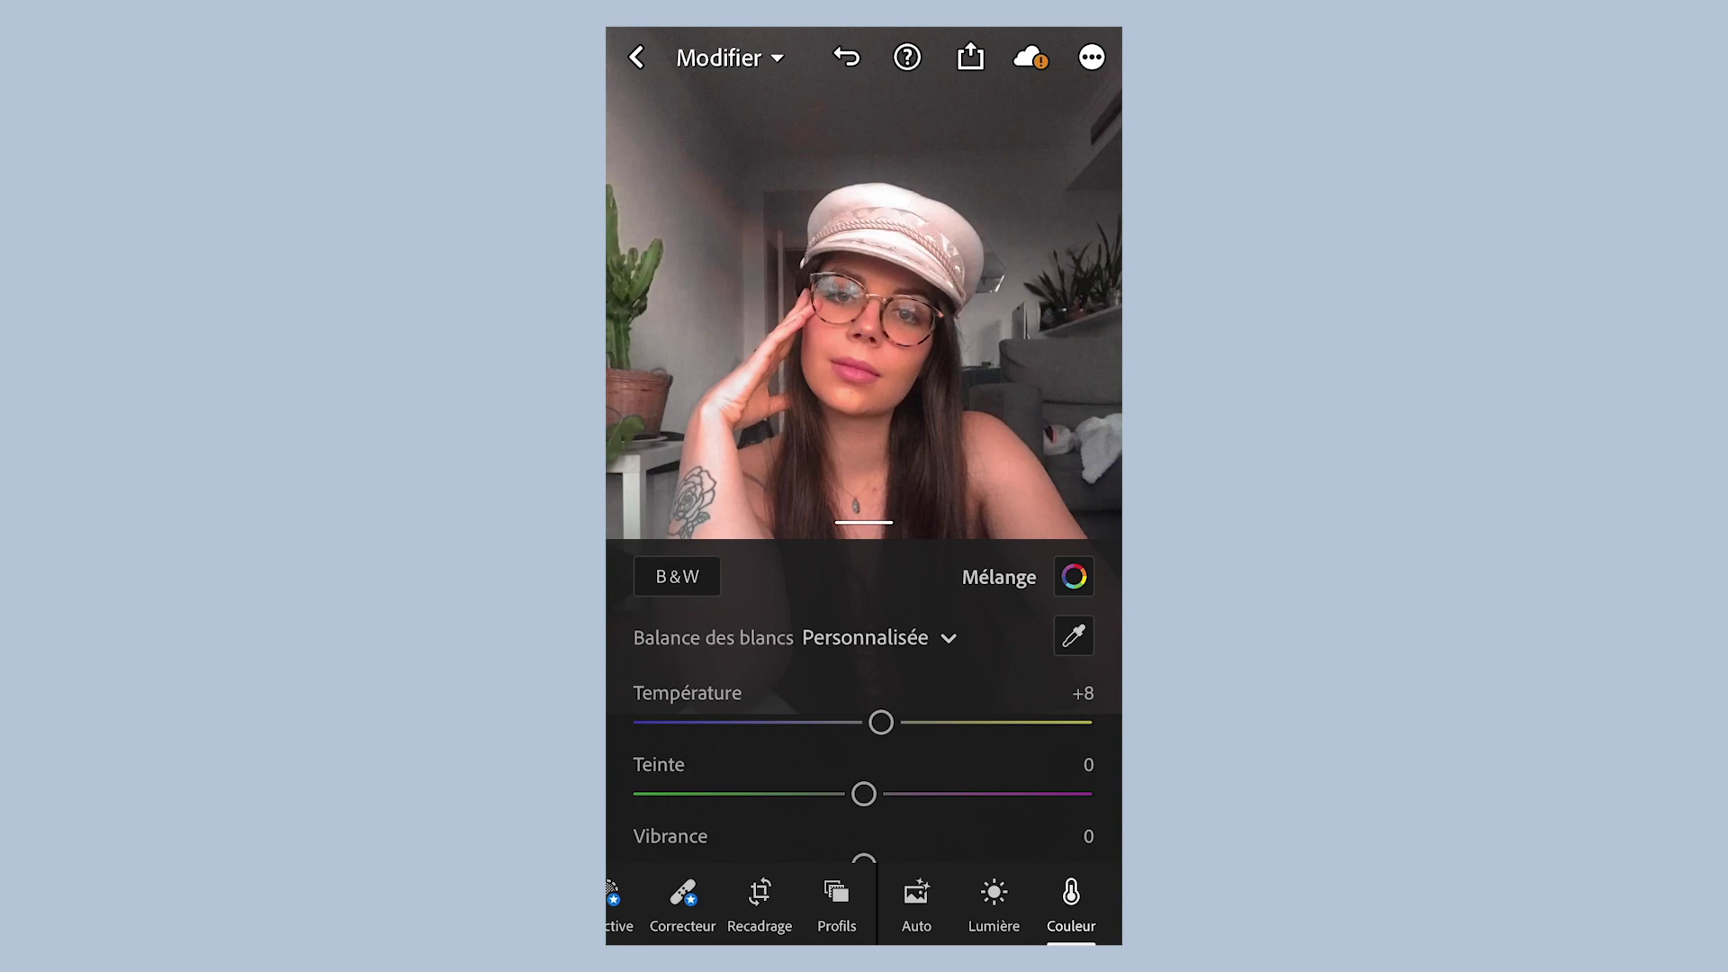
{"action": "left_click", "coordinate": [1074, 577]}
{"action": "mouse_move", "coordinate": [908, 842]}
{"action": "left_mouse_down"}
{"action": "mouse_move", "coordinate": [842, 842]}
{"action": "mouse_move", "coordinate": [883, 842]}
{"action": "left_mouse_up"}
{"action": "left_click", "coordinate": [1042, 582]}
Adjust the photo's light settings with slightly higher exposure, lower contrast, highlights at their minimum and retuned remaining tones.
{"action": "left_click", "coordinate": [994, 905]}
{"action": "left_click_drag", "start_coordinate": [864, 739], "coordinate": [804, 739]}
{"action": "left_click_drag", "start_coordinate": [864, 667], "coordinate": [875, 667]}
{"action": "left_click_drag", "start_coordinate": [864, 810], "coordinate": [645, 811]}
{"action": "scroll", "coordinate": [864, 720], "scroll_direction": "down", "scroll_amount": 1}
{"action": "left_click_drag", "start_coordinate": [864, 787], "coordinate": [965, 784]}
{"action": "scroll", "coordinate": [864, 720], "scroll_direction": "down", "scroll_amount": 1}
{"action": "left_click_drag", "start_coordinate": [864, 765], "coordinate": [789, 795]}
{"action": "scroll", "coordinate": [864, 720], "scroll_direction": "down", "scroll_amount": 1}
Raise the exposure slightly further and set the contrast to +3.
{"action": "scroll", "coordinate": [865, 720], "scroll_direction": "up", "scroll_amount": 2}
{"action": "scroll", "coordinate": [864, 720], "scroll_direction": "up", "scroll_amount": 1}
{"action": "mouse_move", "coordinate": [876, 667]}
{"action": "left_mouse_down"}
{"action": "mouse_move", "coordinate": [838, 667]}
{"action": "mouse_move", "coordinate": [912, 667]}
{"action": "mouse_move", "coordinate": [888, 667]}
{"action": "left_mouse_up"}
{"action": "scroll", "coordinate": [864, 720], "scroll_direction": "down", "scroll_amount": 1}
{"action": "left_click_drag", "start_coordinate": [806, 705], "coordinate": [871, 704]}
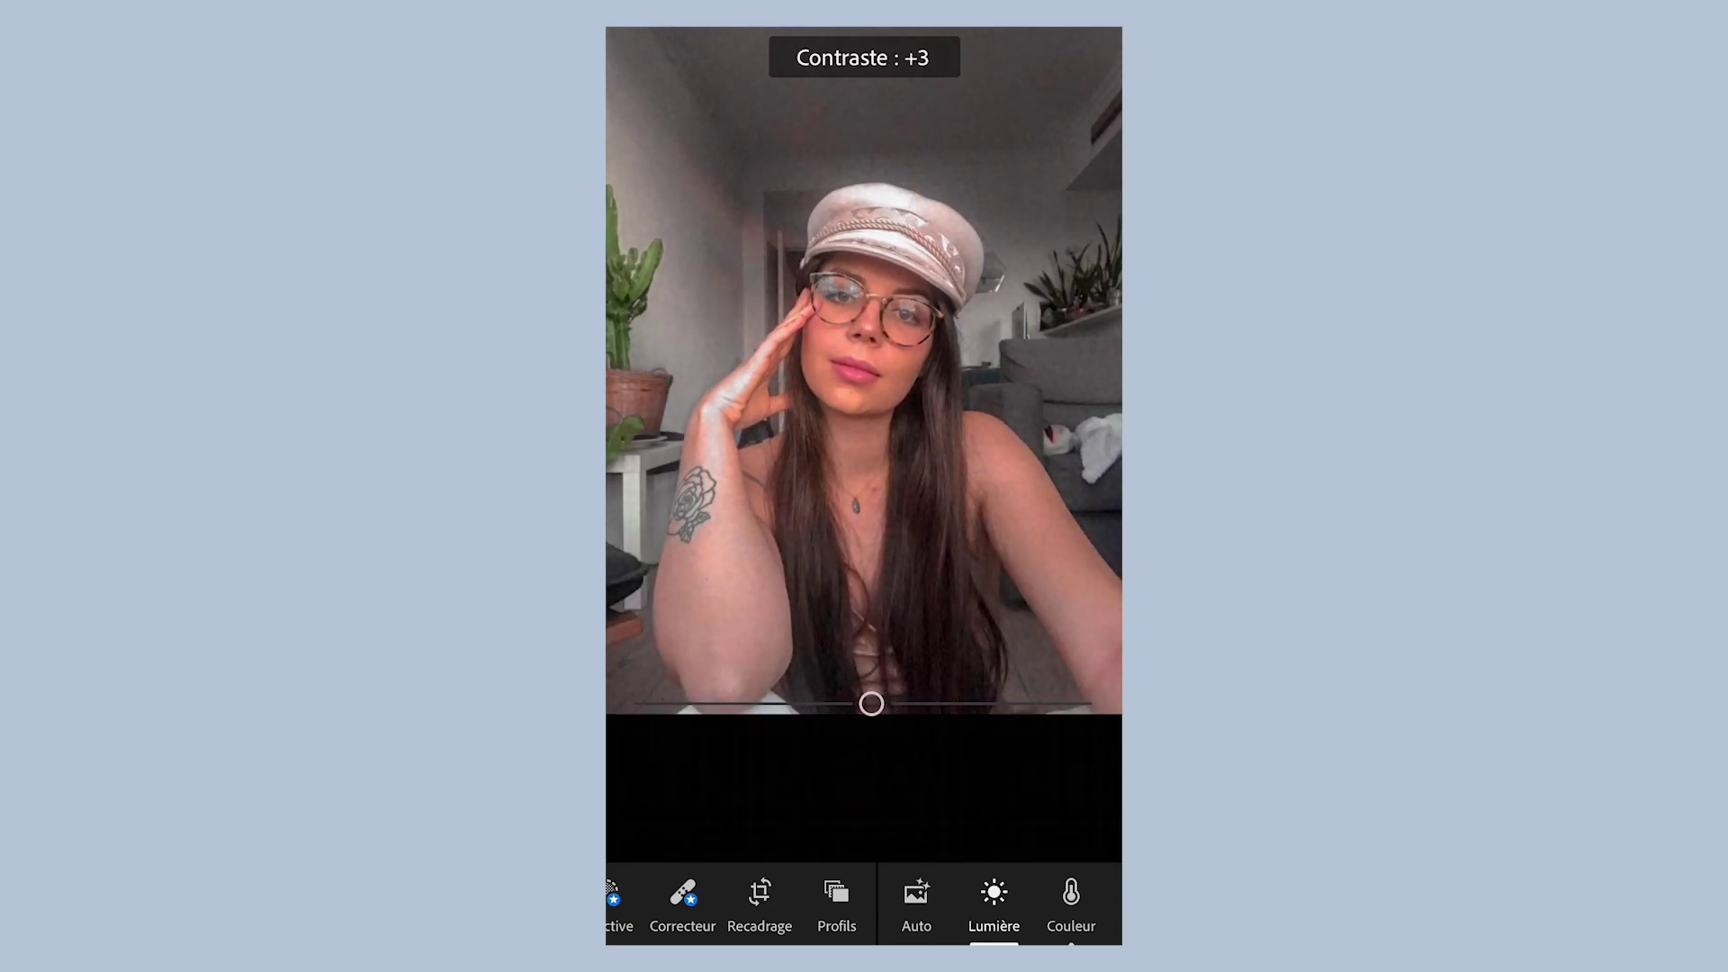
Set the yellow saturation to -60 and luminance to -38 in the colour mix, and set the temperature to +15.
{"action": "left_click", "coordinate": [1071, 900]}
{"action": "left_click", "coordinate": [1018, 576]}
{"action": "left_click", "coordinate": [777, 654]}
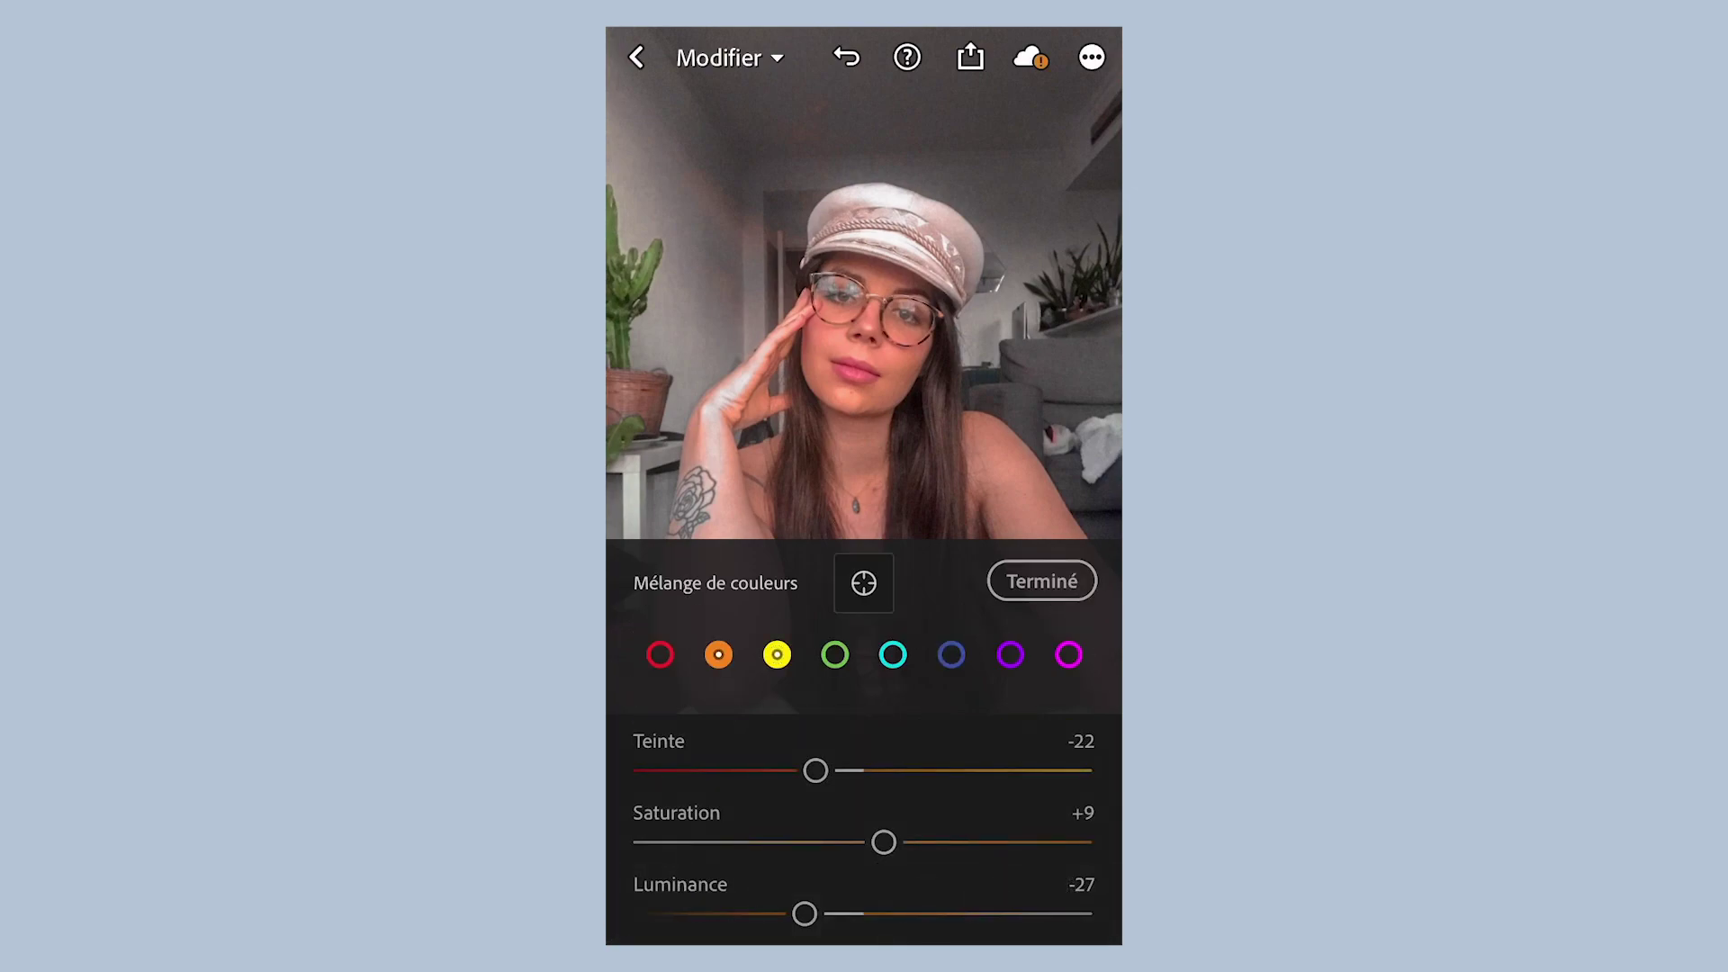
{"action": "mouse_move", "coordinate": [646, 770]}
{"action": "left_mouse_down"}
{"action": "mouse_move", "coordinate": [883, 770]}
{"action": "mouse_move", "coordinate": [646, 771]}
{"action": "left_mouse_up"}
{"action": "mouse_move", "coordinate": [679, 842]}
{"action": "left_mouse_down"}
{"action": "mouse_move", "coordinate": [656, 842]}
{"action": "mouse_move", "coordinate": [872, 843]}
{"action": "mouse_move", "coordinate": [689, 843]}
{"action": "left_mouse_up"}
{"action": "left_click_drag", "start_coordinate": [749, 842], "coordinate": [732, 839]}
{"action": "left_click_drag", "start_coordinate": [744, 911], "coordinate": [781, 914]}
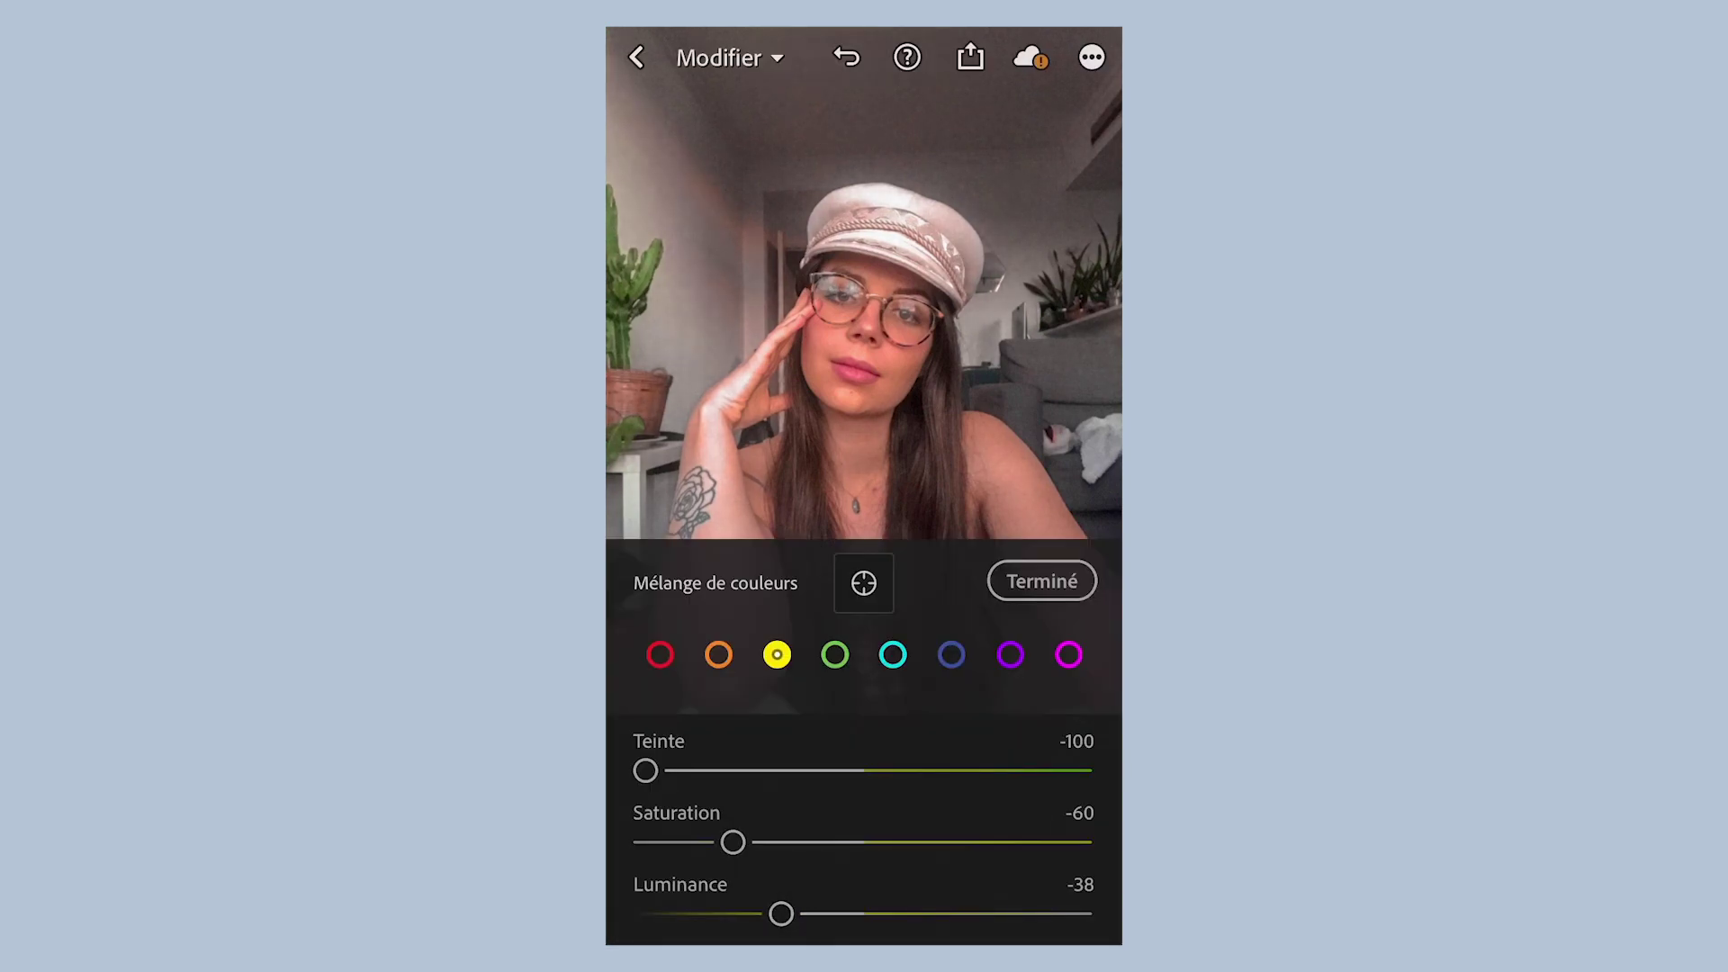
{"action": "left_click", "coordinate": [1041, 581]}
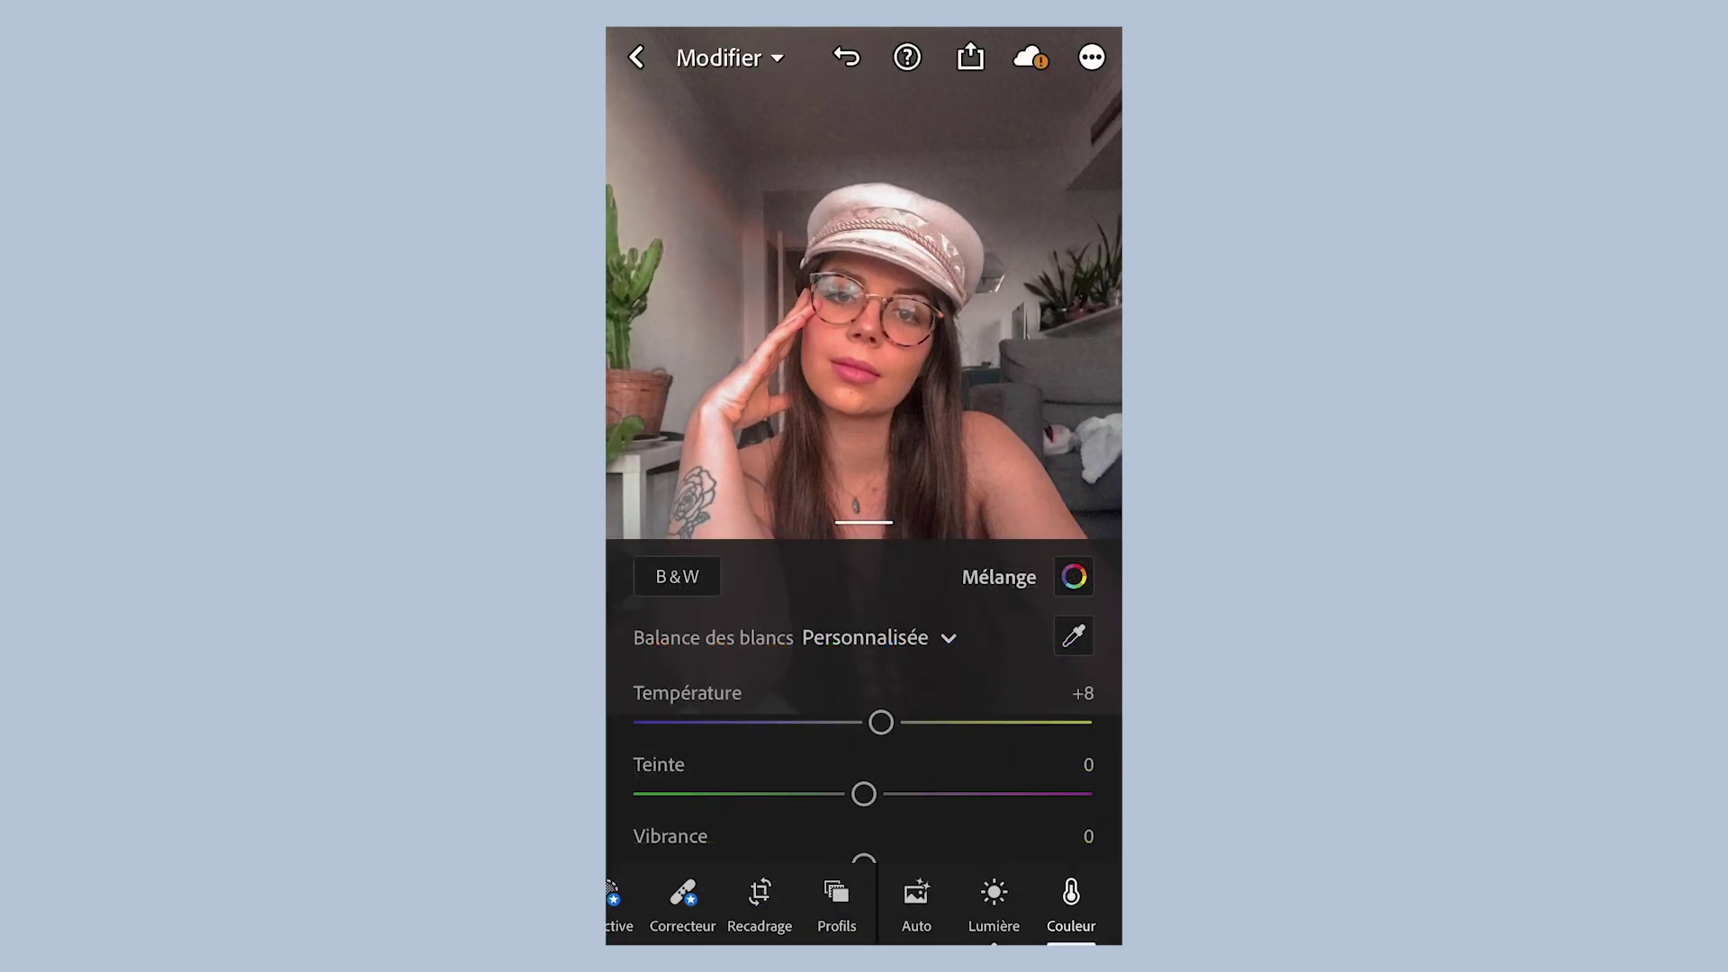
{"action": "left_click_drag", "start_coordinate": [882, 722], "coordinate": [898, 722]}
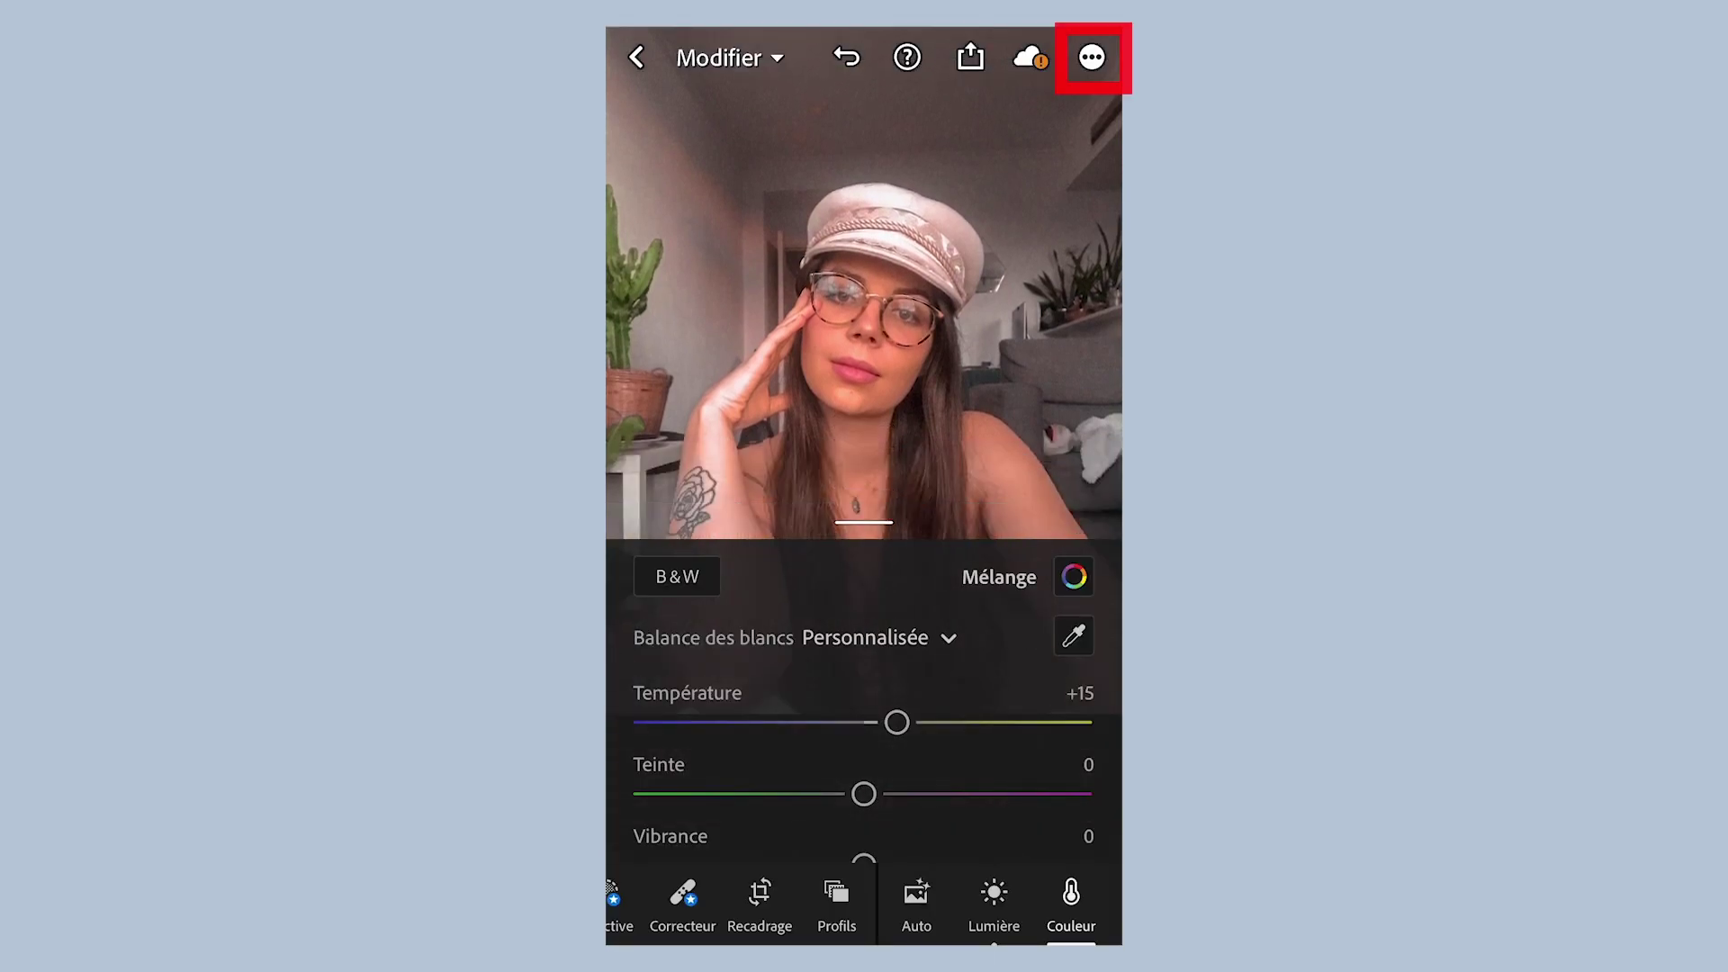
Copy the portrait's edit settings, including profile, light, colour and detail, to the clipboard.
{"action": "left_click", "coordinate": [1092, 57]}
{"action": "left_click", "coordinate": [783, 625]}
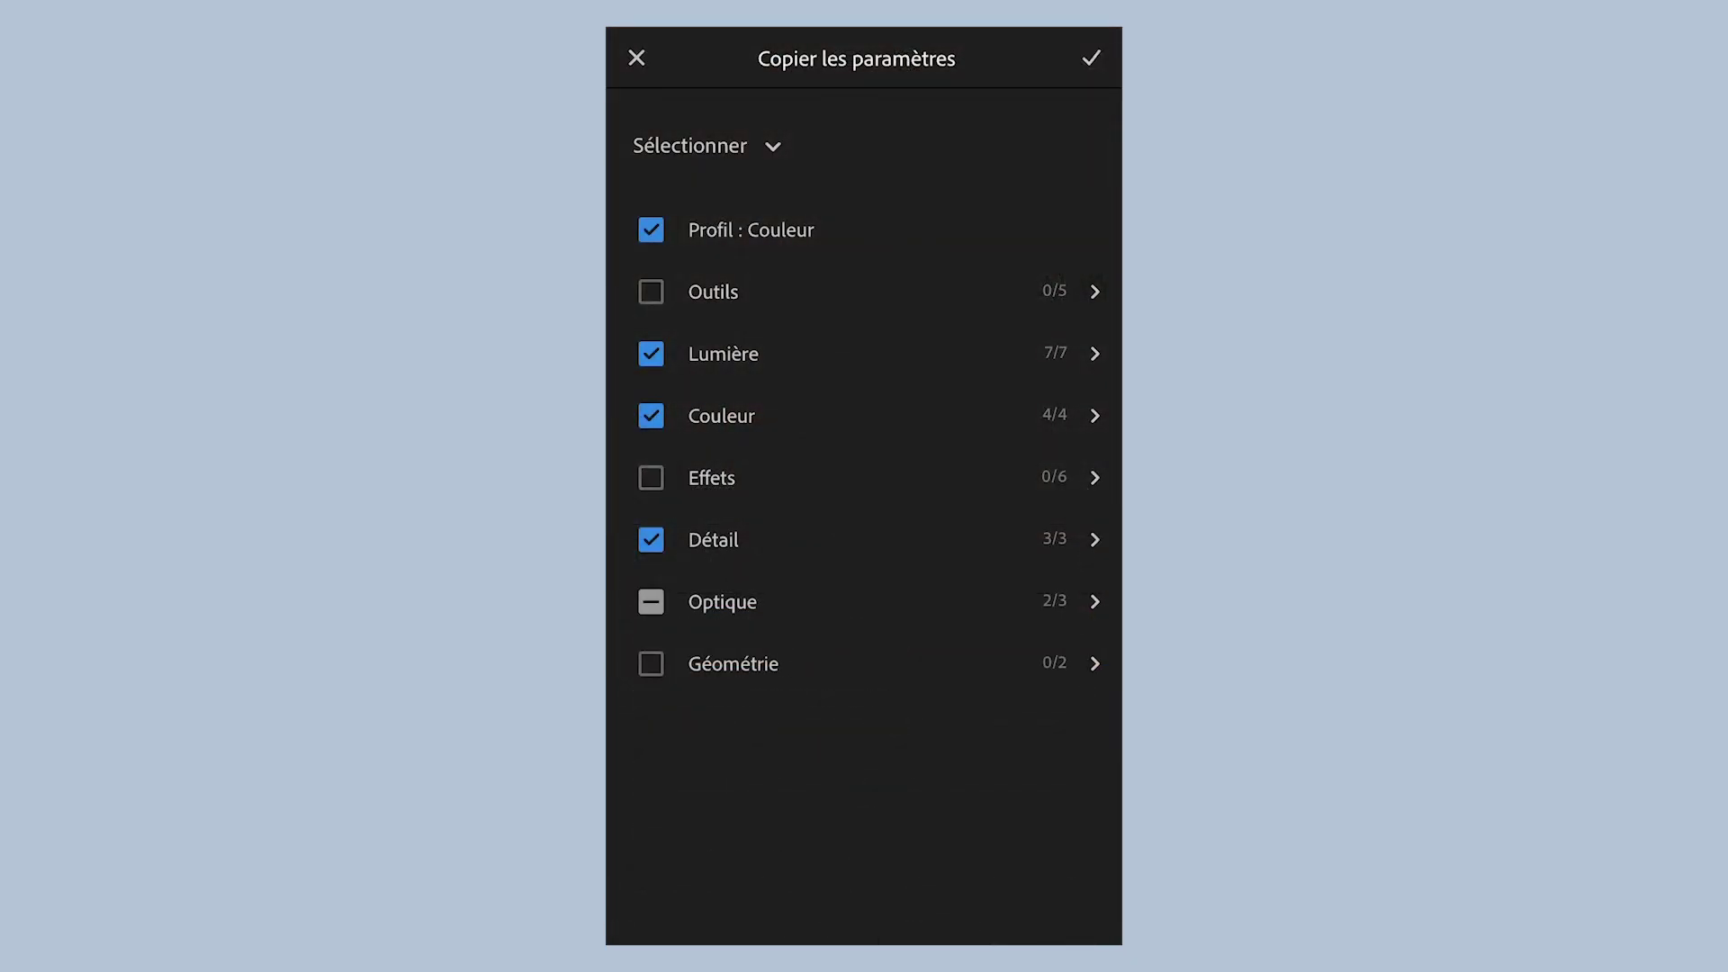
{"action": "left_click", "coordinate": [1091, 58]}
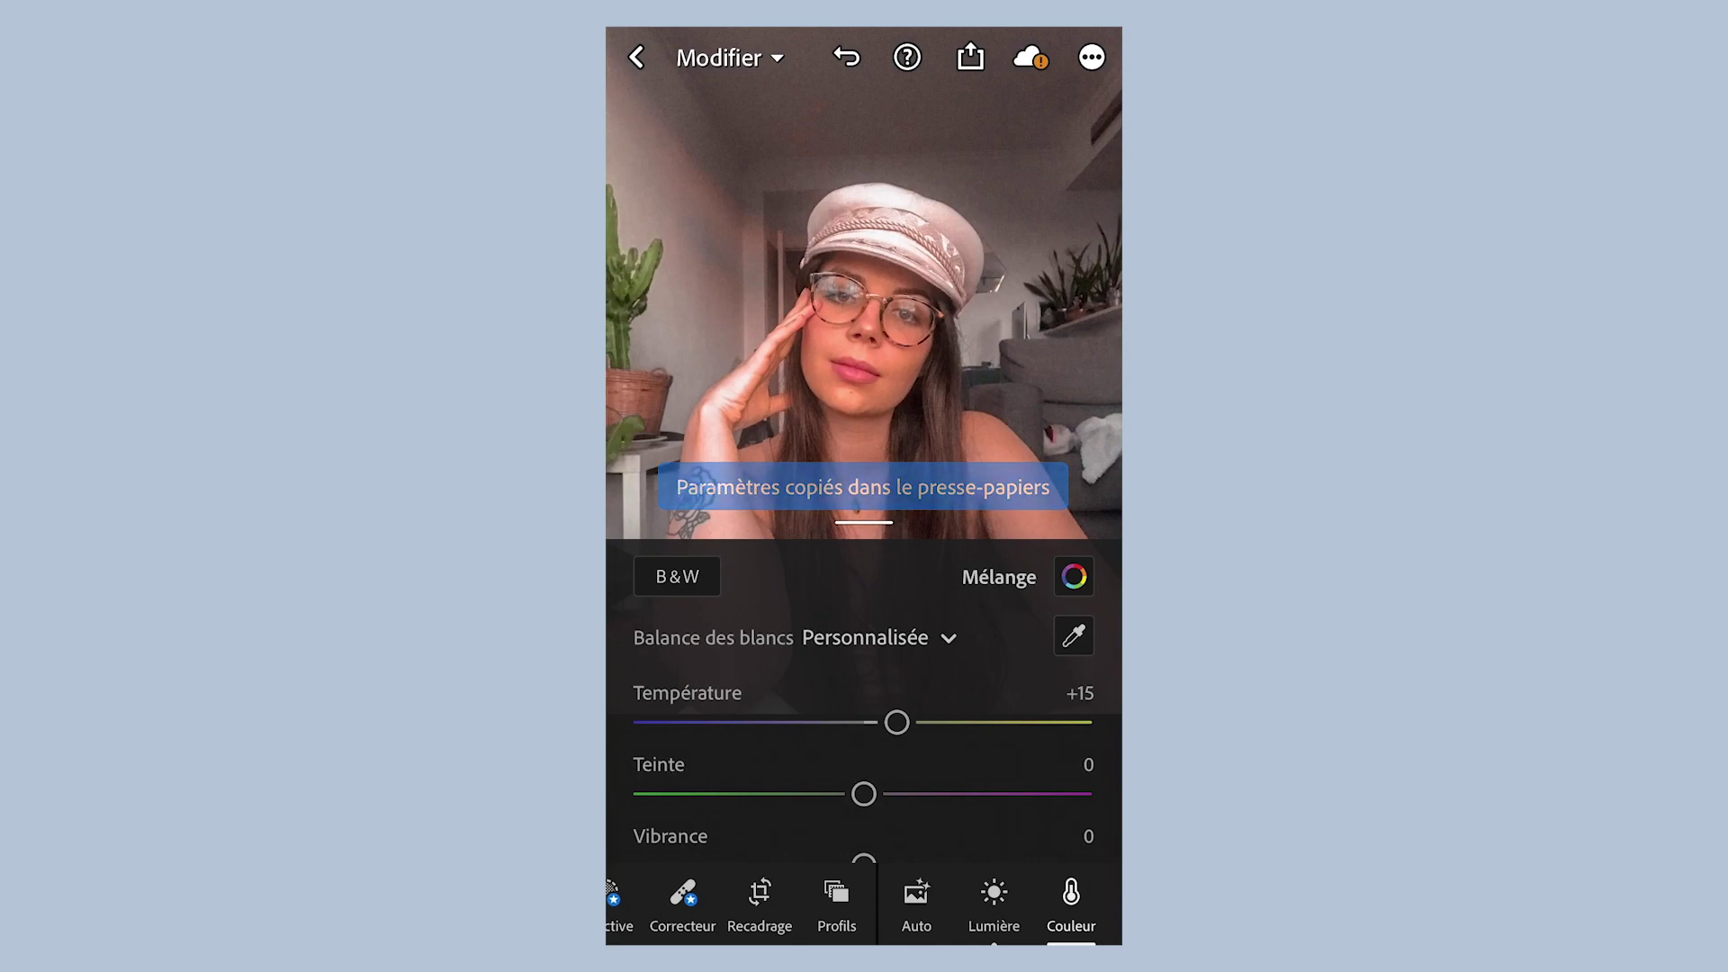
Import the colour-grid LUT image from the camera roll into all photos and open it for editing.
{"action": "left_click", "coordinate": [637, 57]}
{"action": "left_click", "coordinate": [994, 895]}
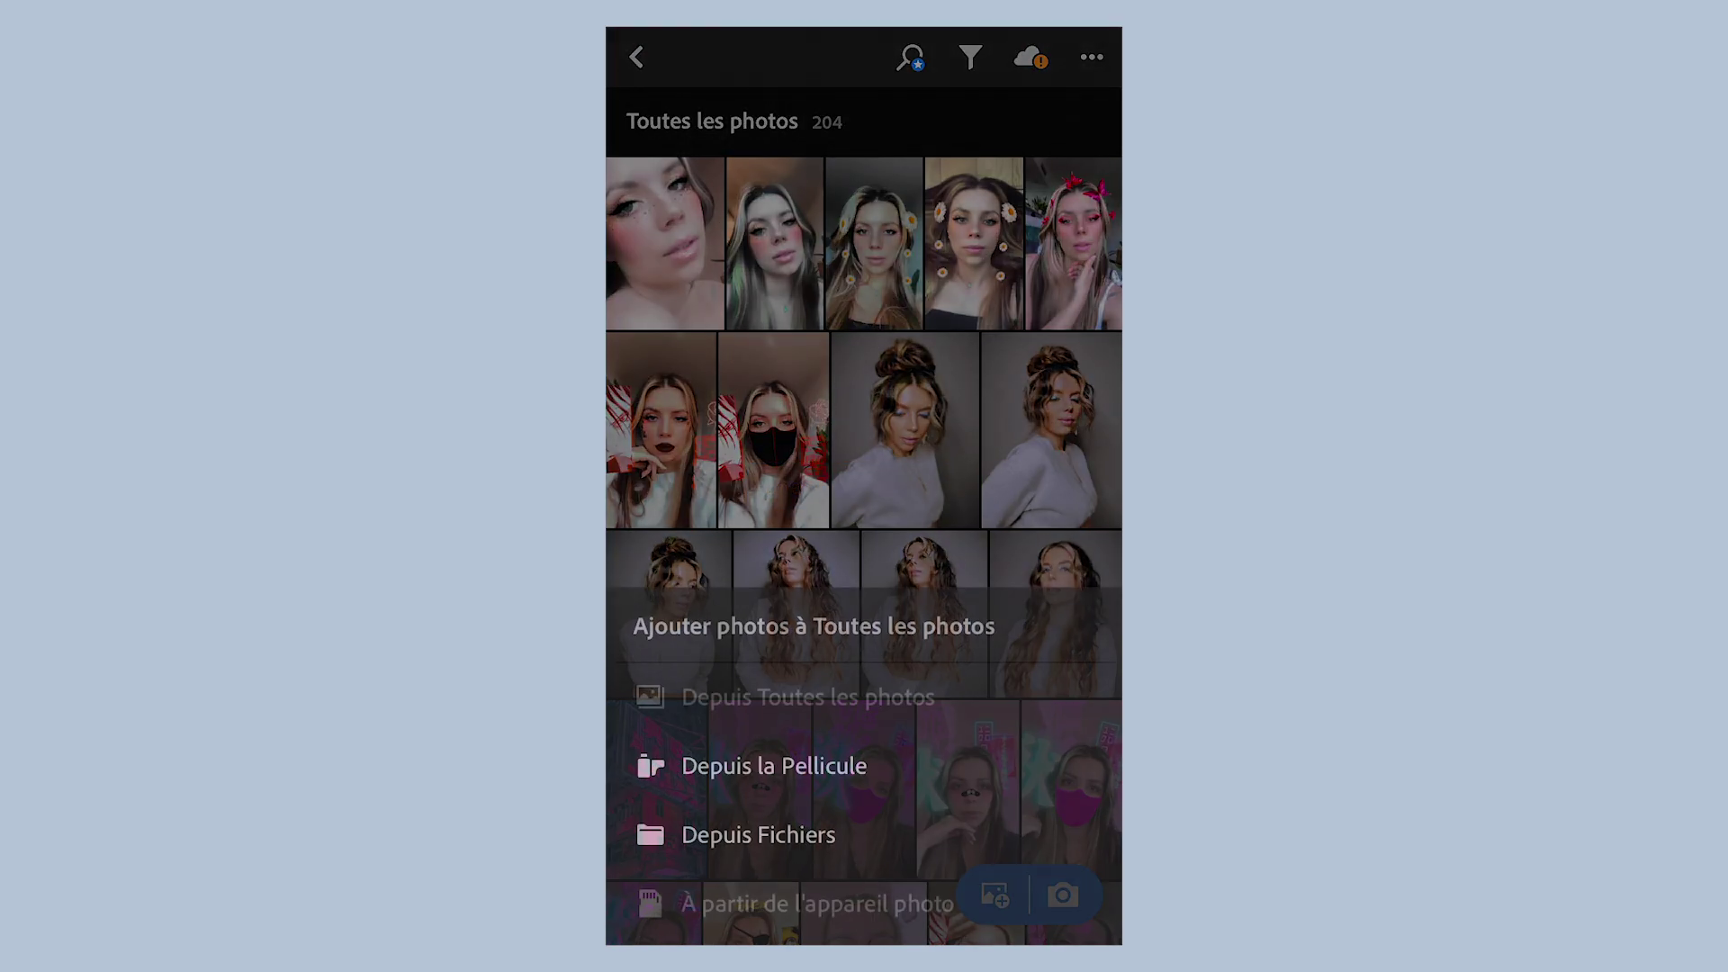
{"action": "left_click", "coordinate": [732, 764]}
{"action": "scroll", "coordinate": [864, 476], "scroll_direction": "down", "scroll_amount": 5}
{"action": "left_click", "coordinate": [909, 553]}
{"action": "left_click", "coordinate": [1092, 57]}
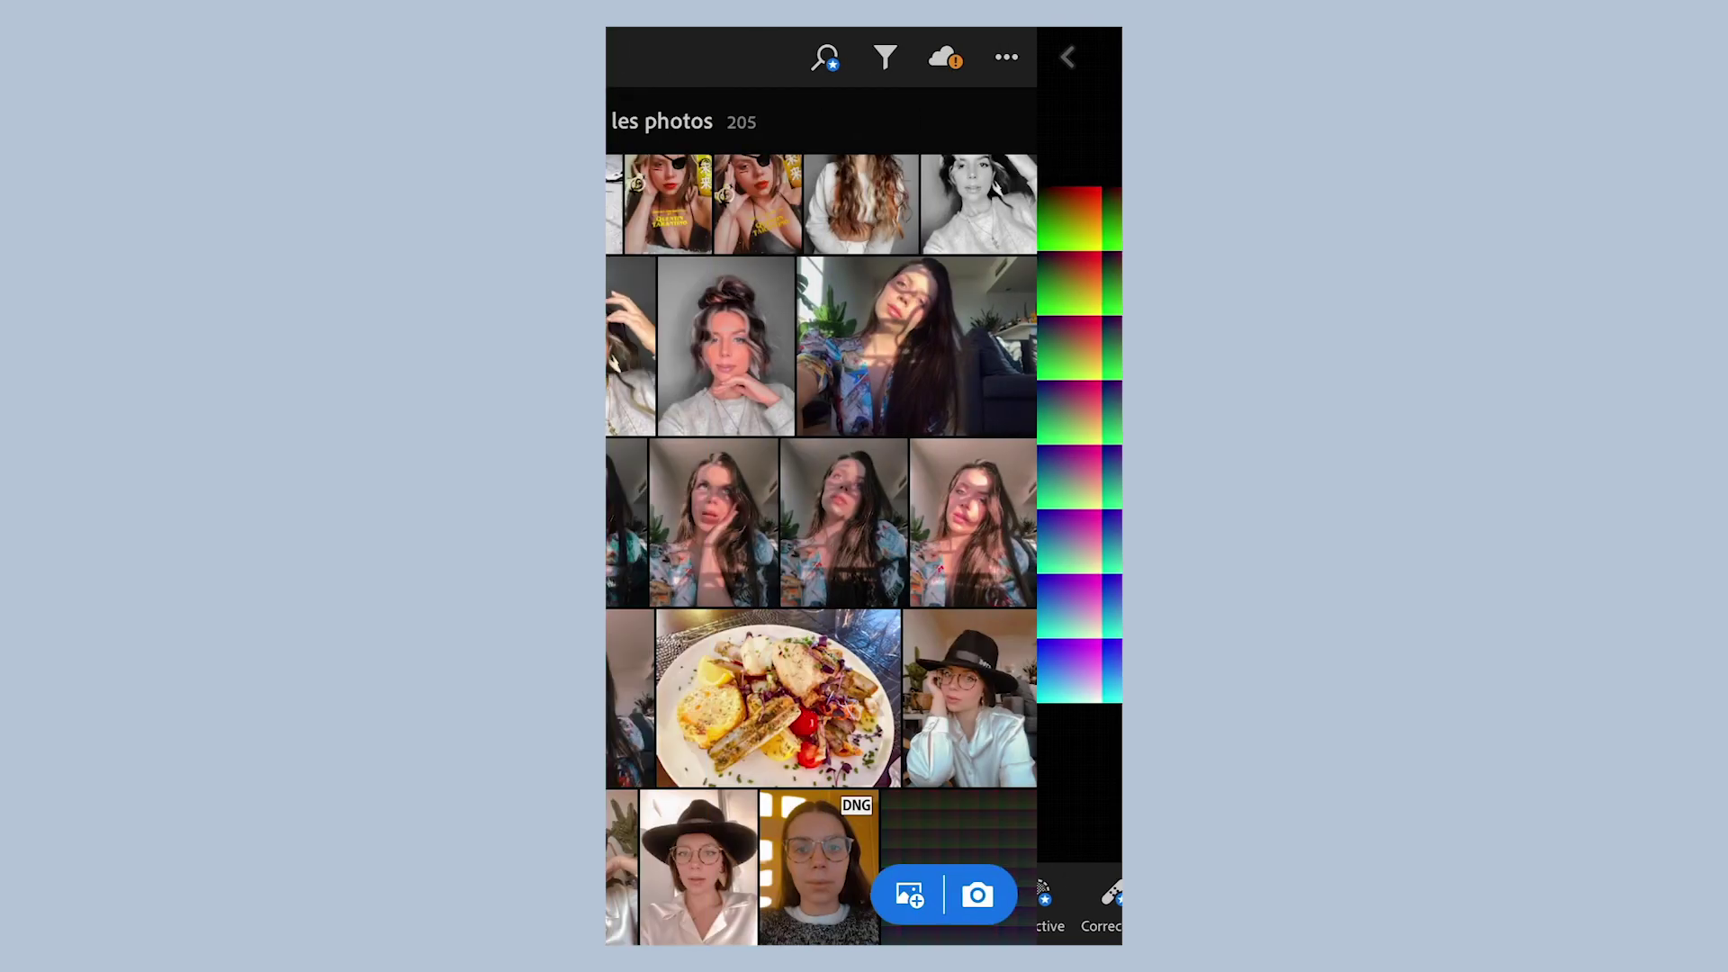
{"action": "left_click", "coordinate": [1044, 869]}
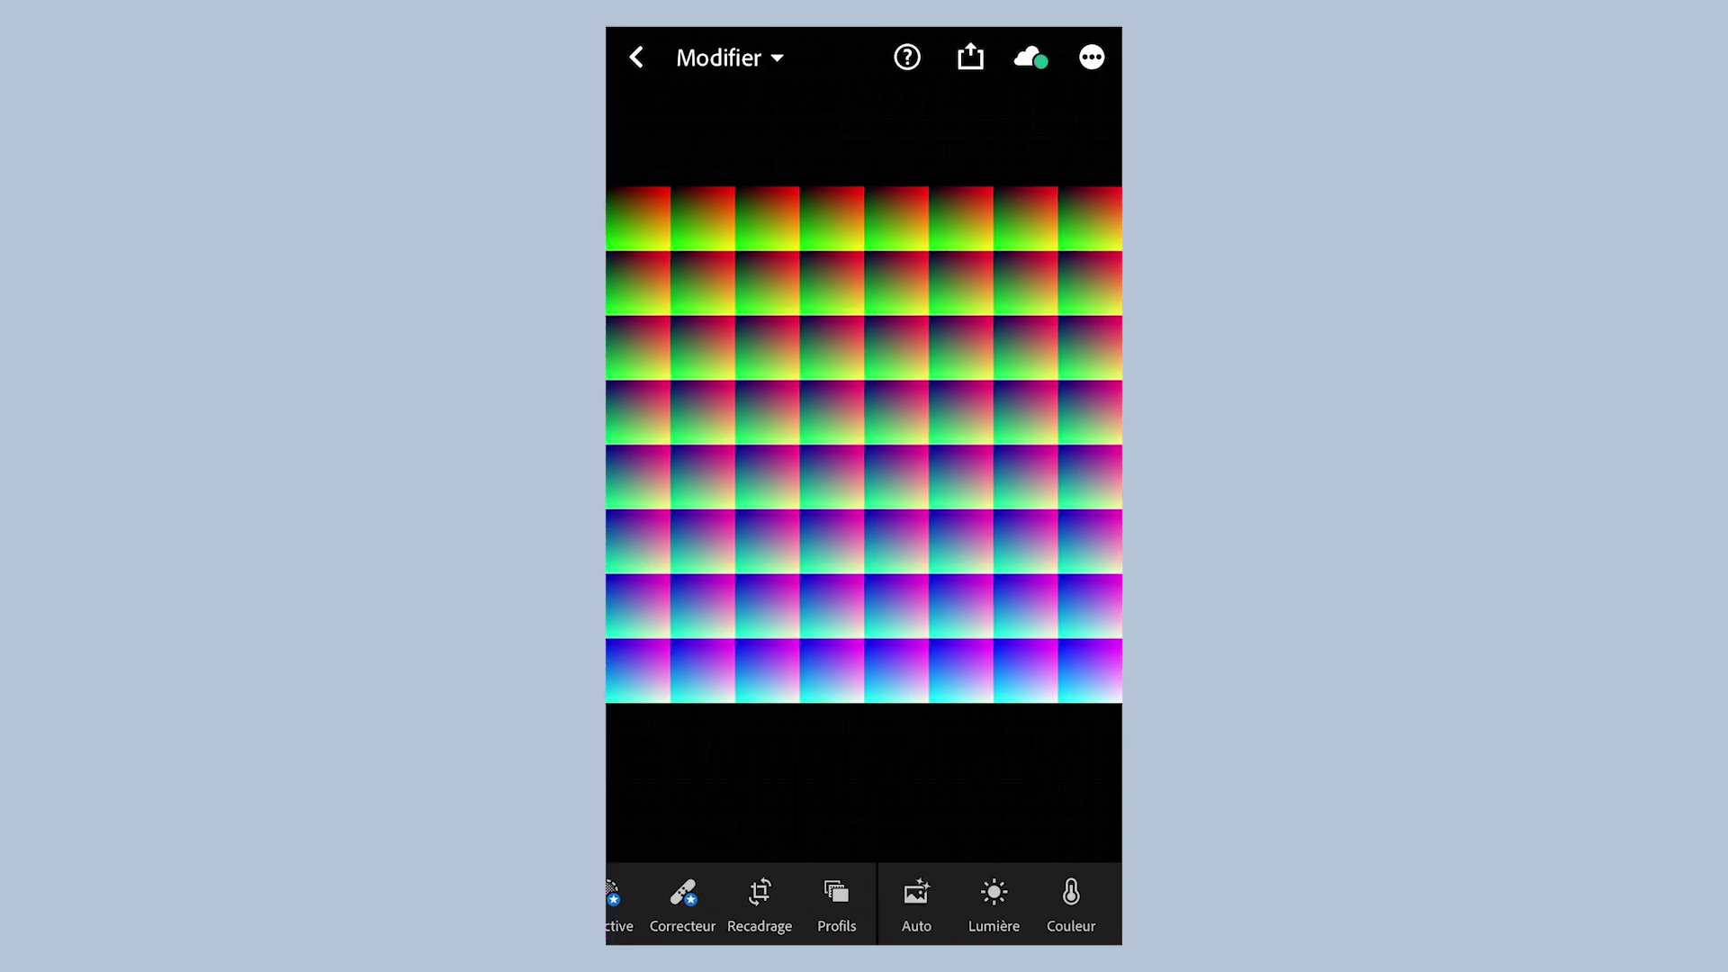
Paste the copied settings onto the colour grid and export it to the camera roll.
{"action": "left_click", "coordinate": [1092, 57]}
{"action": "left_click", "coordinate": [783, 696]}
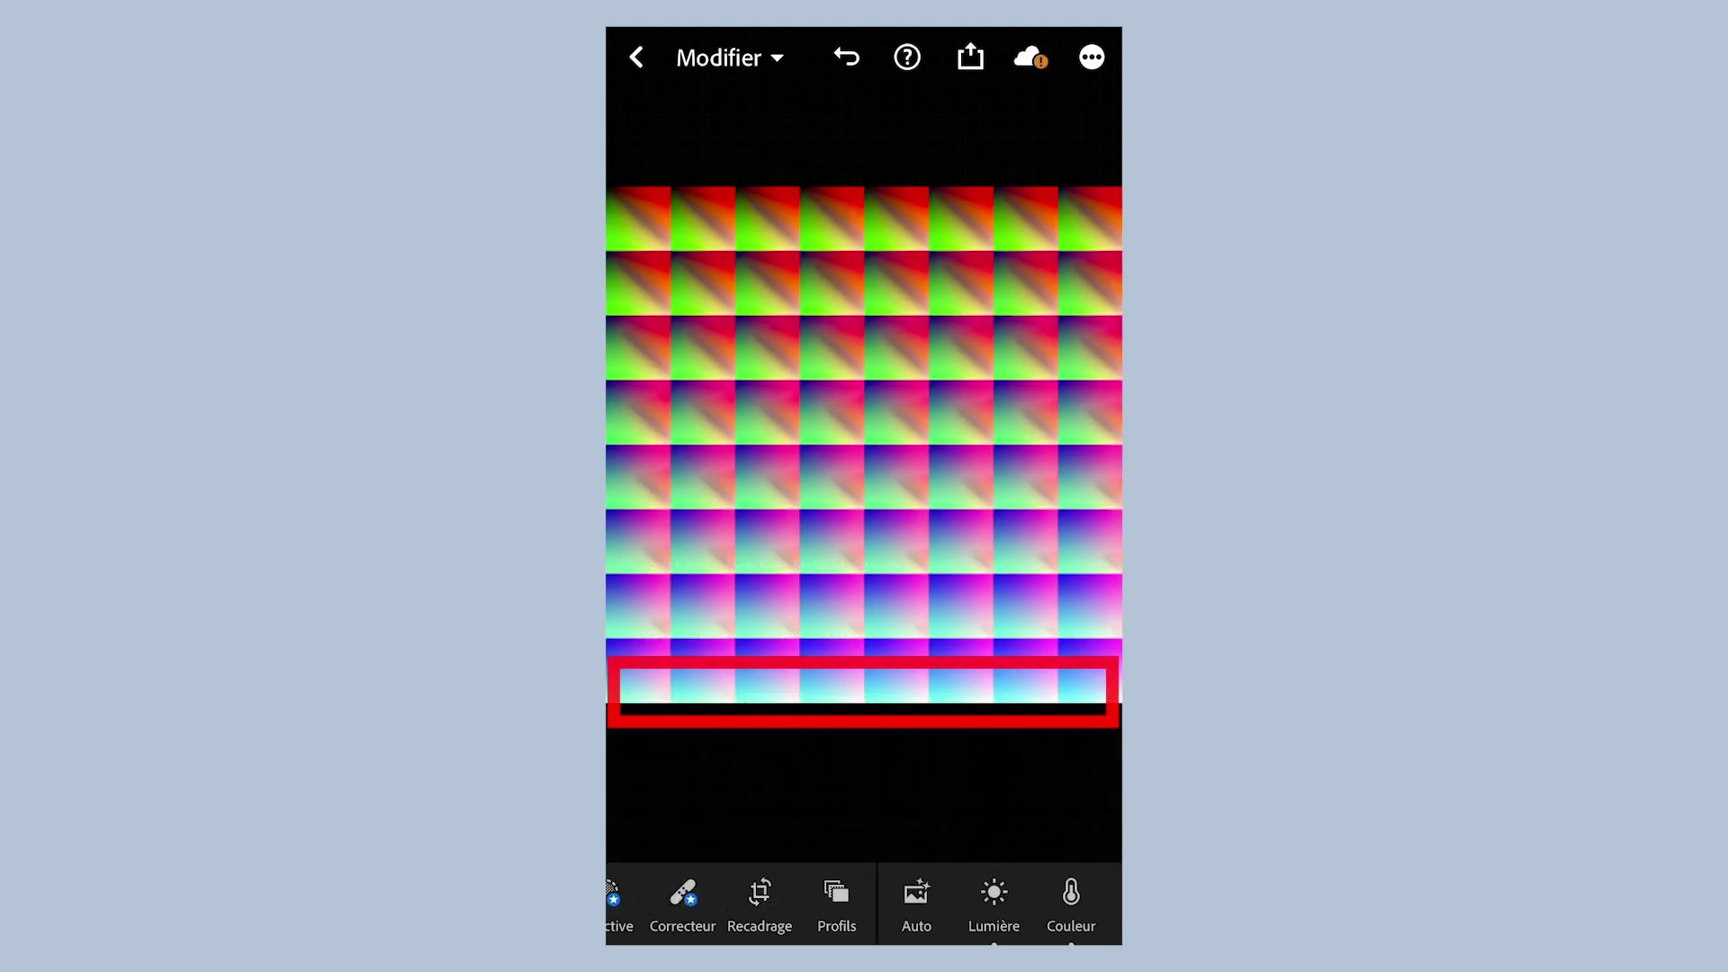
{"action": "left_click", "coordinate": [971, 56]}
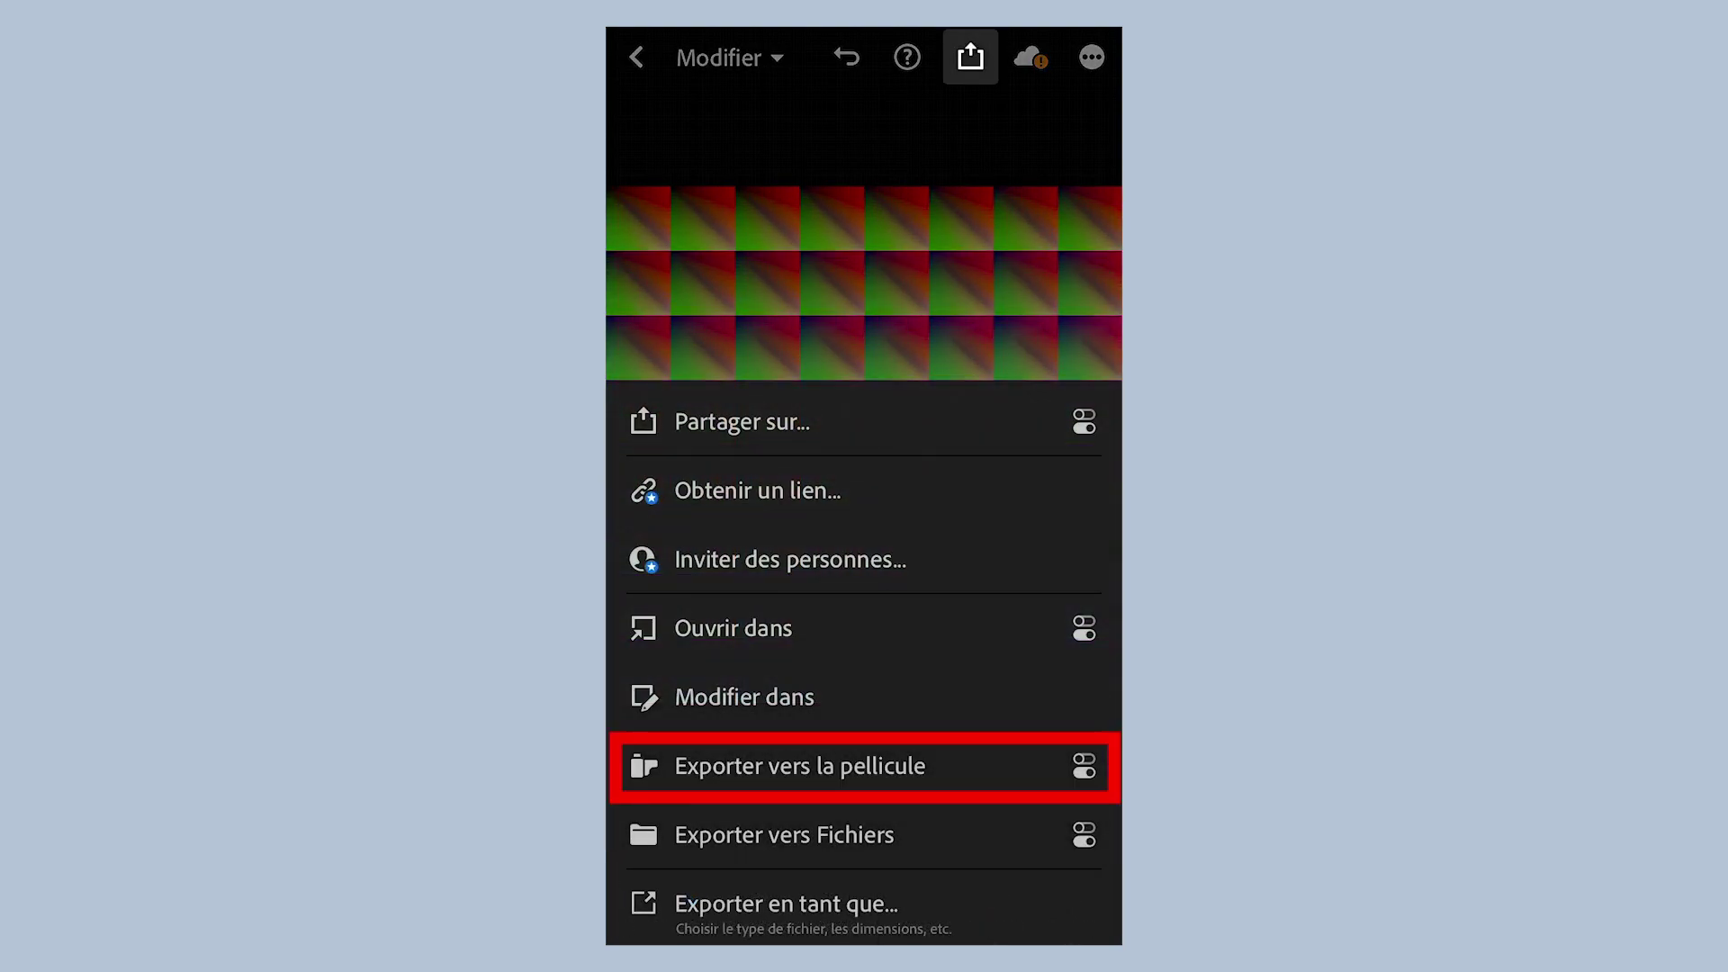
{"action": "left_click", "coordinate": [799, 767]}
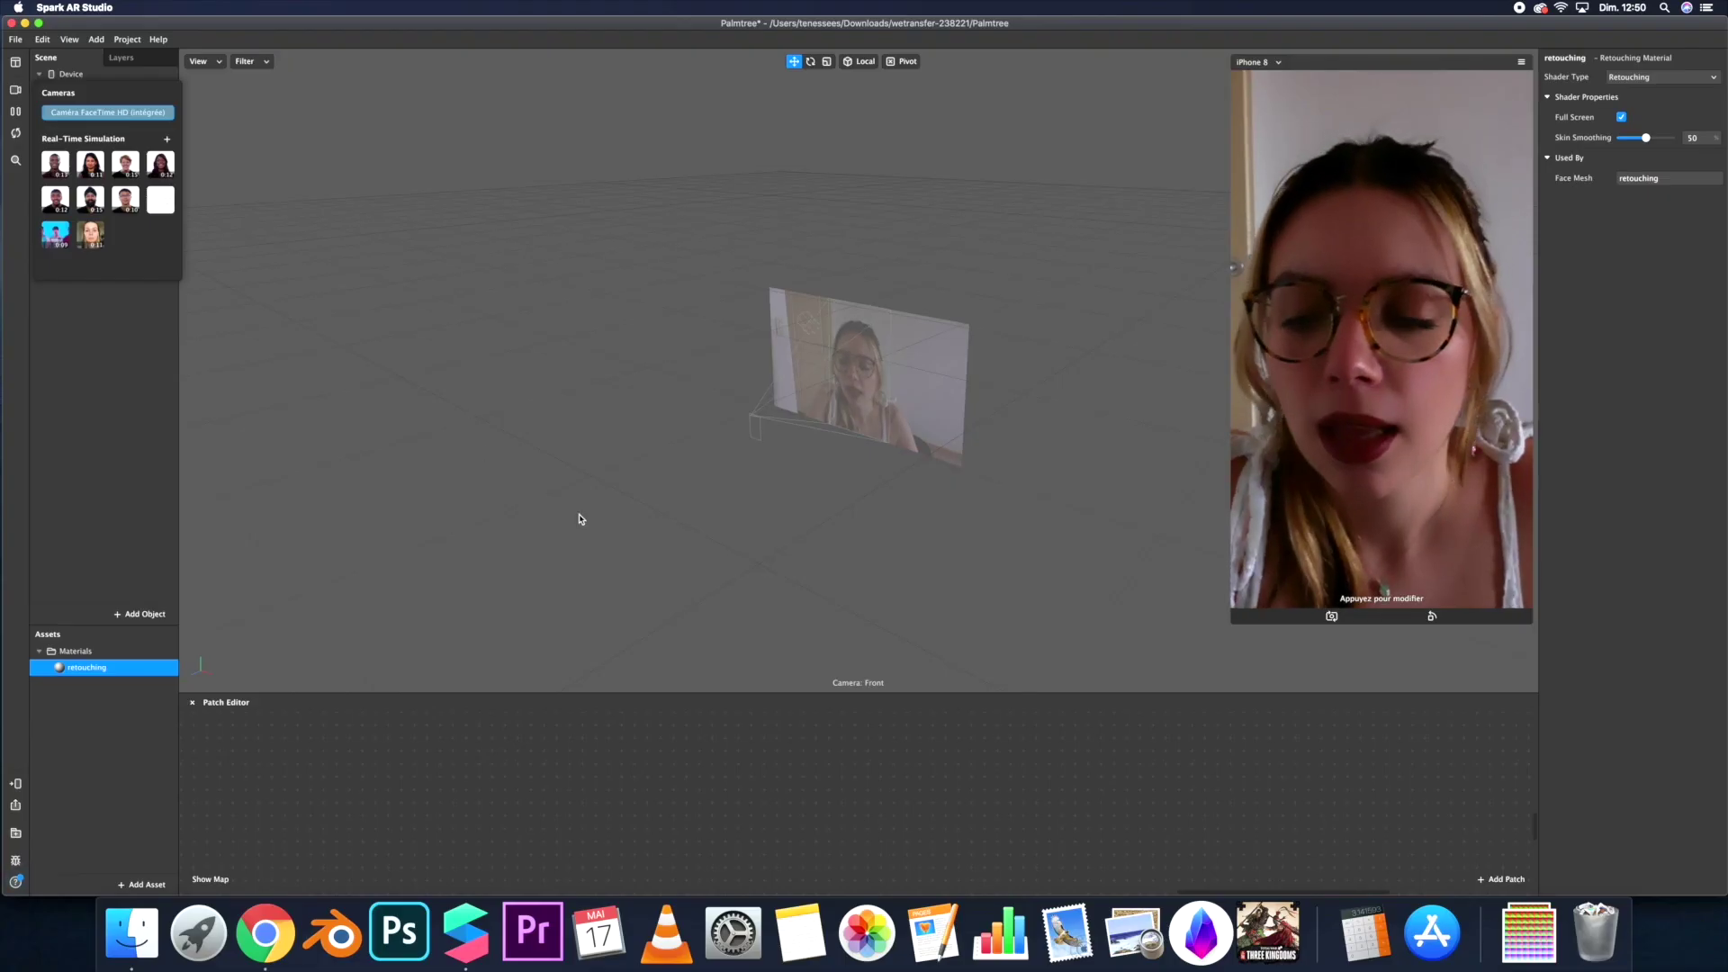
Switch to Spark AR Studio and import IMG_4728 (1).png from the Downloads folder into the project assets.
{"action": "left_click", "coordinate": [243, 356]}
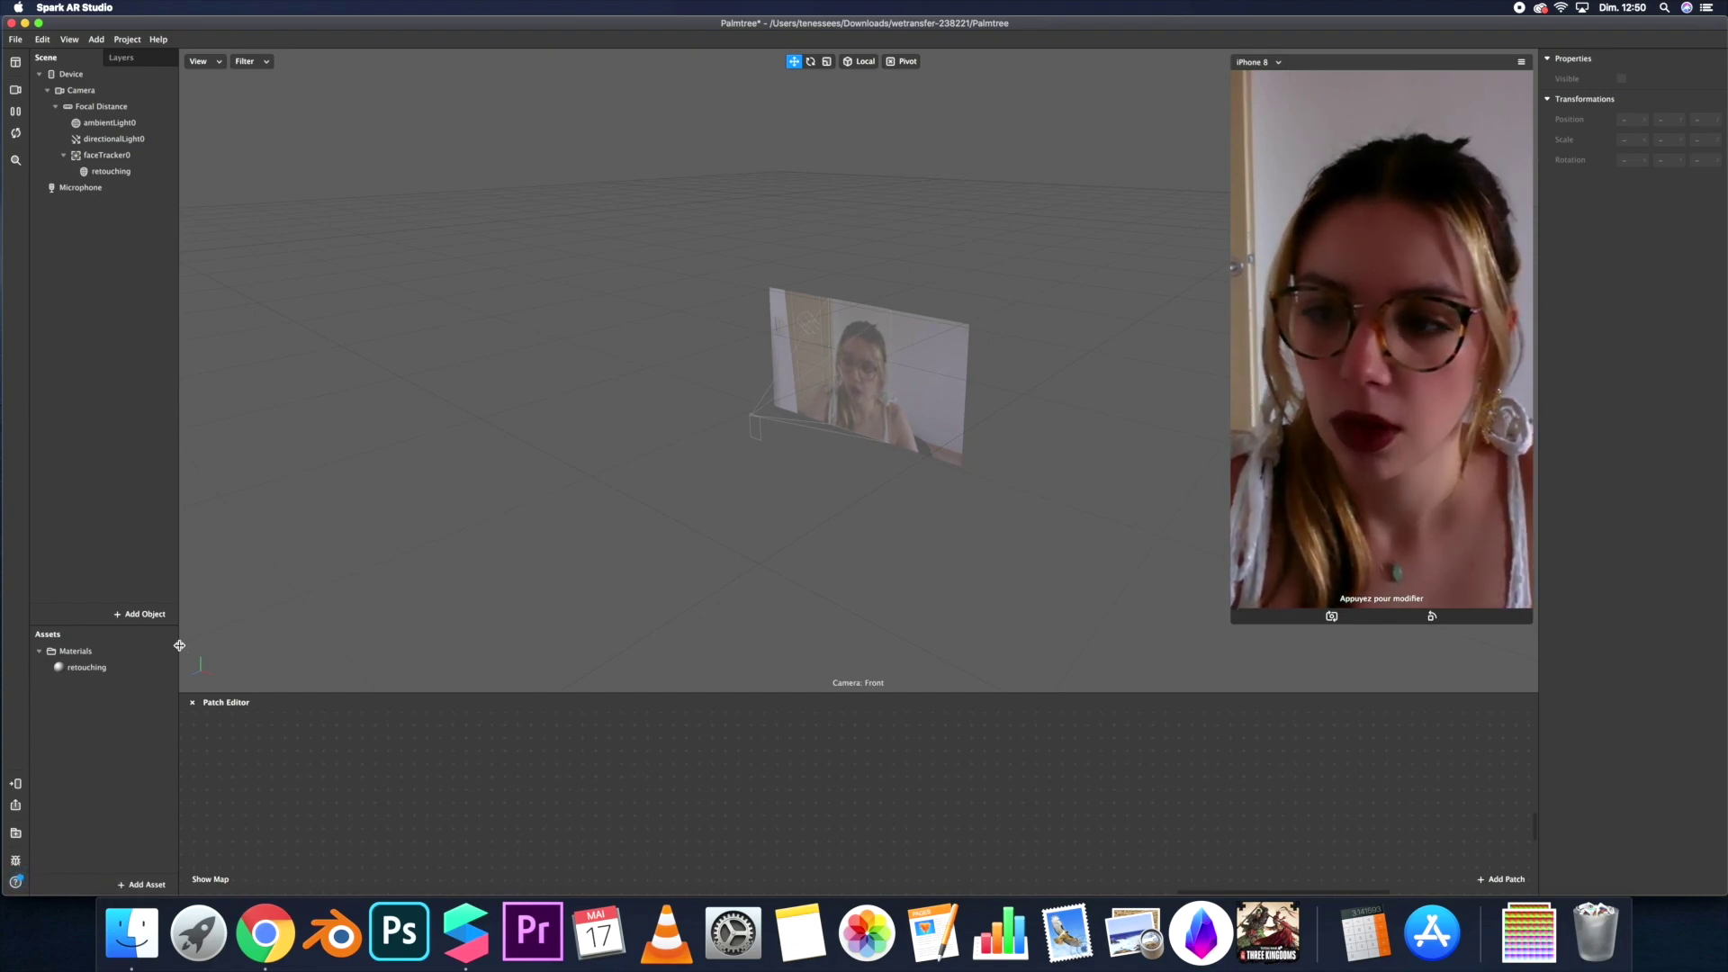
{"action": "left_click", "coordinate": [129, 936]}
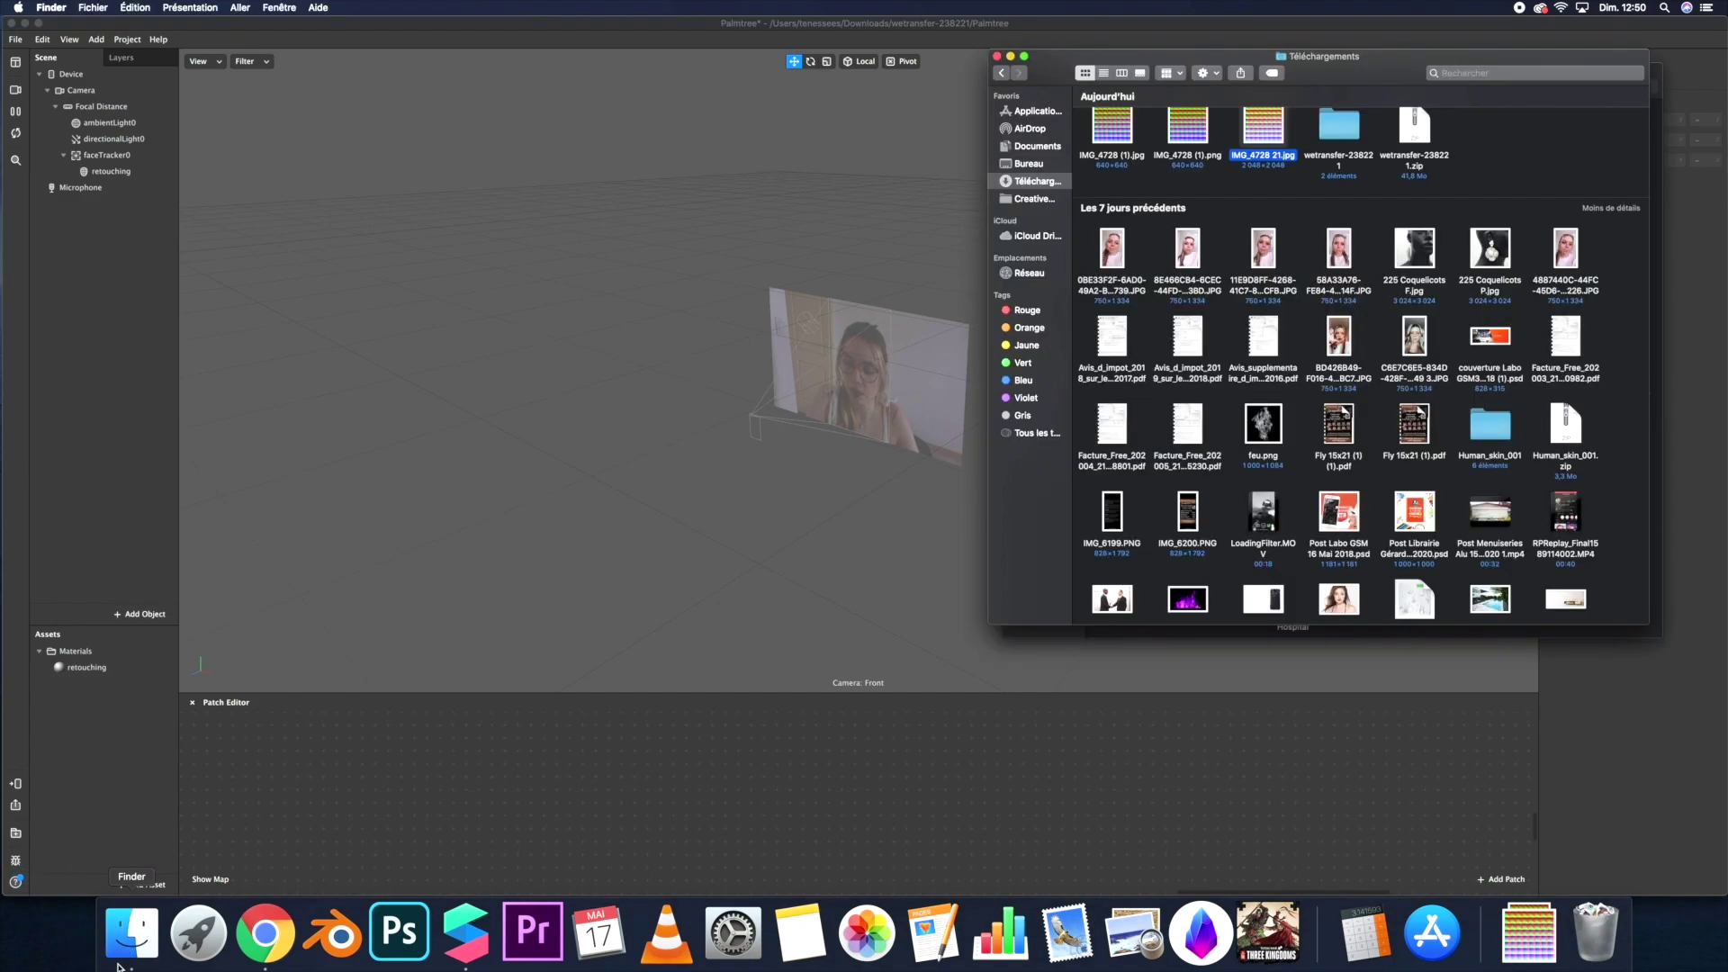
{"action": "scroll", "coordinate": [1205, 162], "scroll_direction": "up", "scroll_amount": 1}
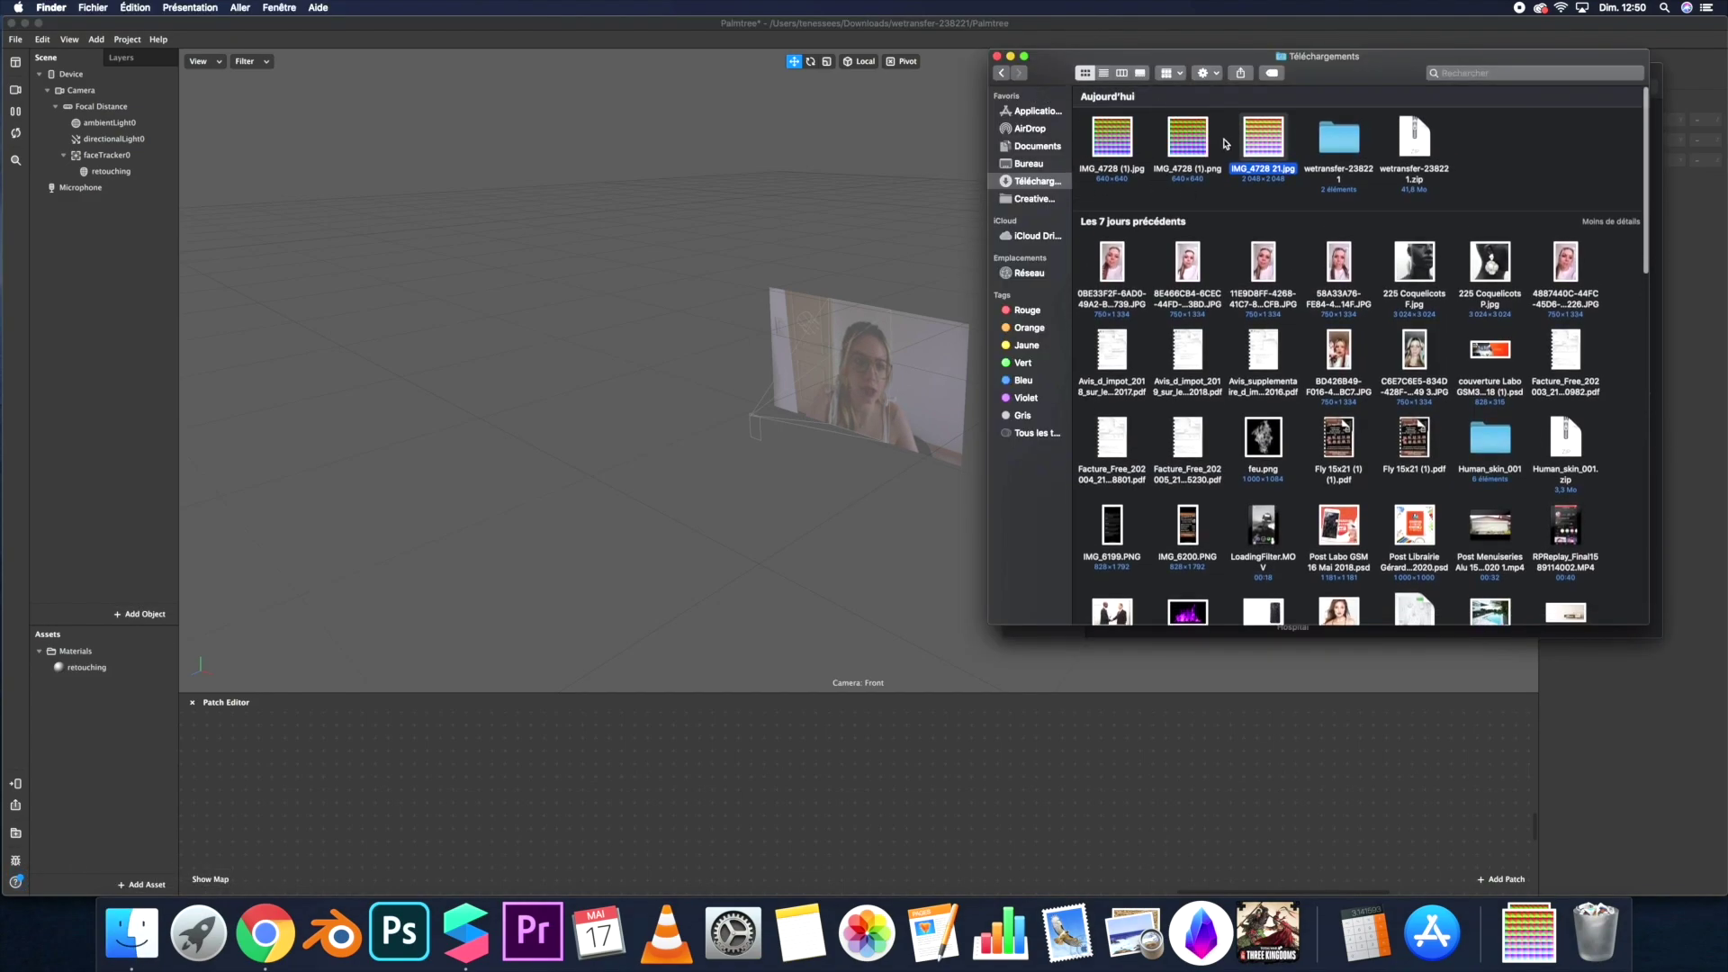
{"action": "left_click_drag", "start_coordinate": [1206, 135], "coordinate": [117, 730]}
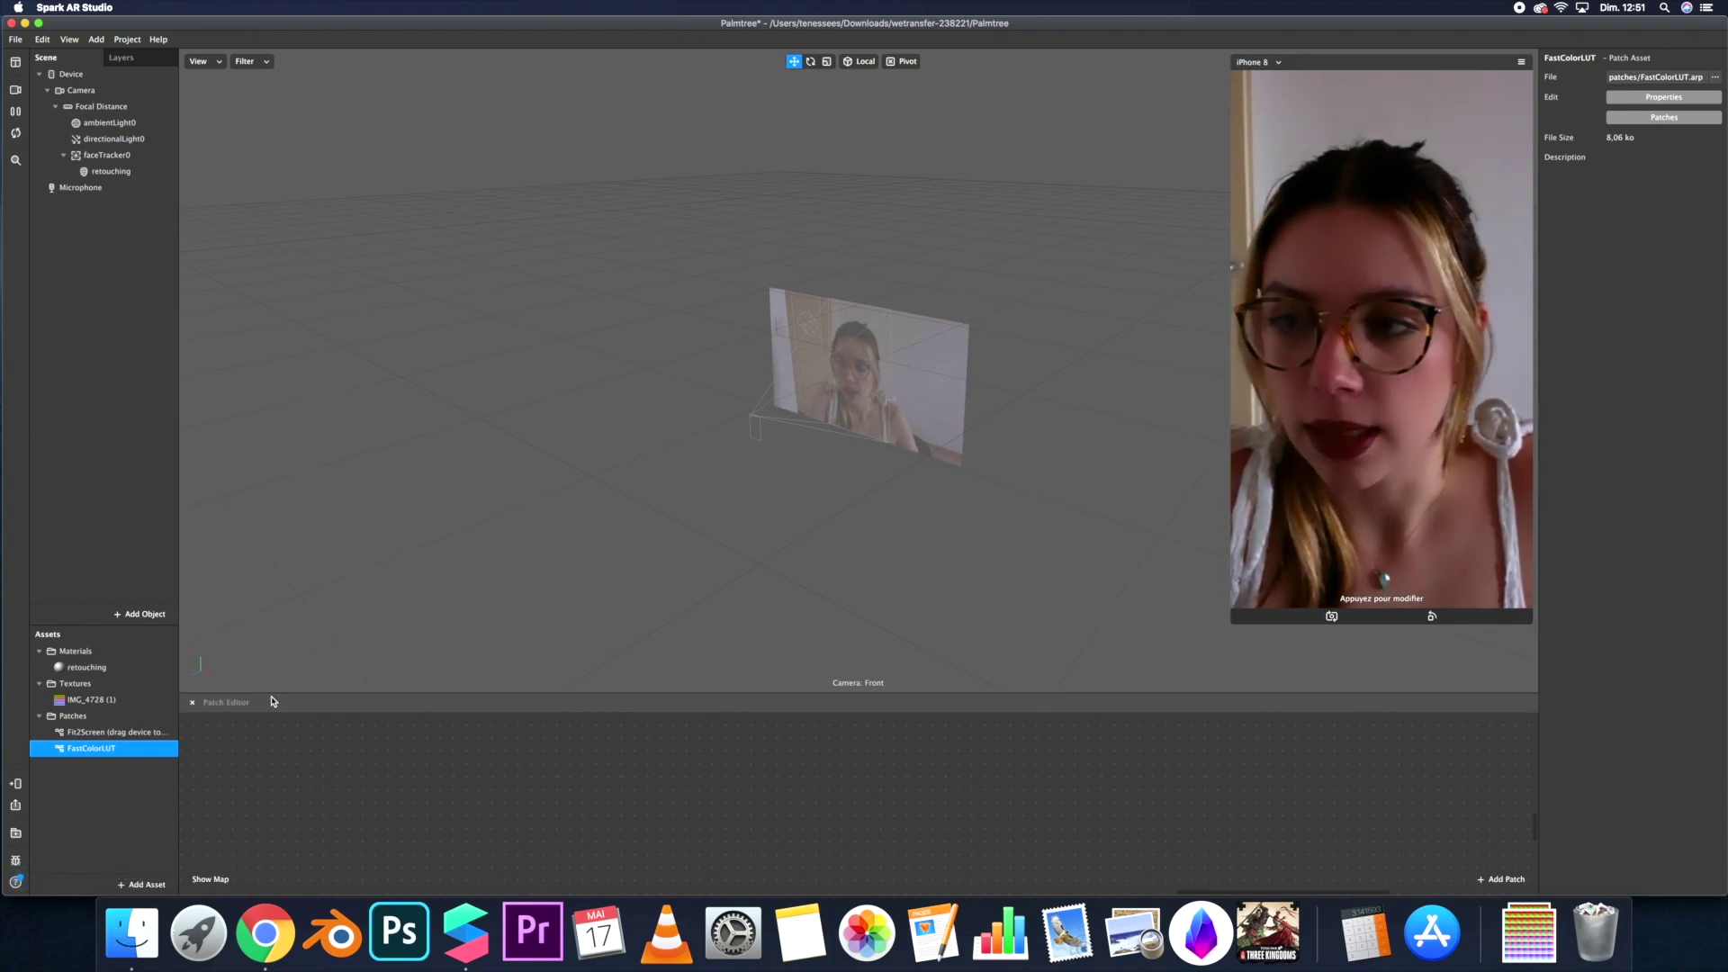
Insert a plane object into the scene.
{"action": "left_click", "coordinate": [139, 615]}
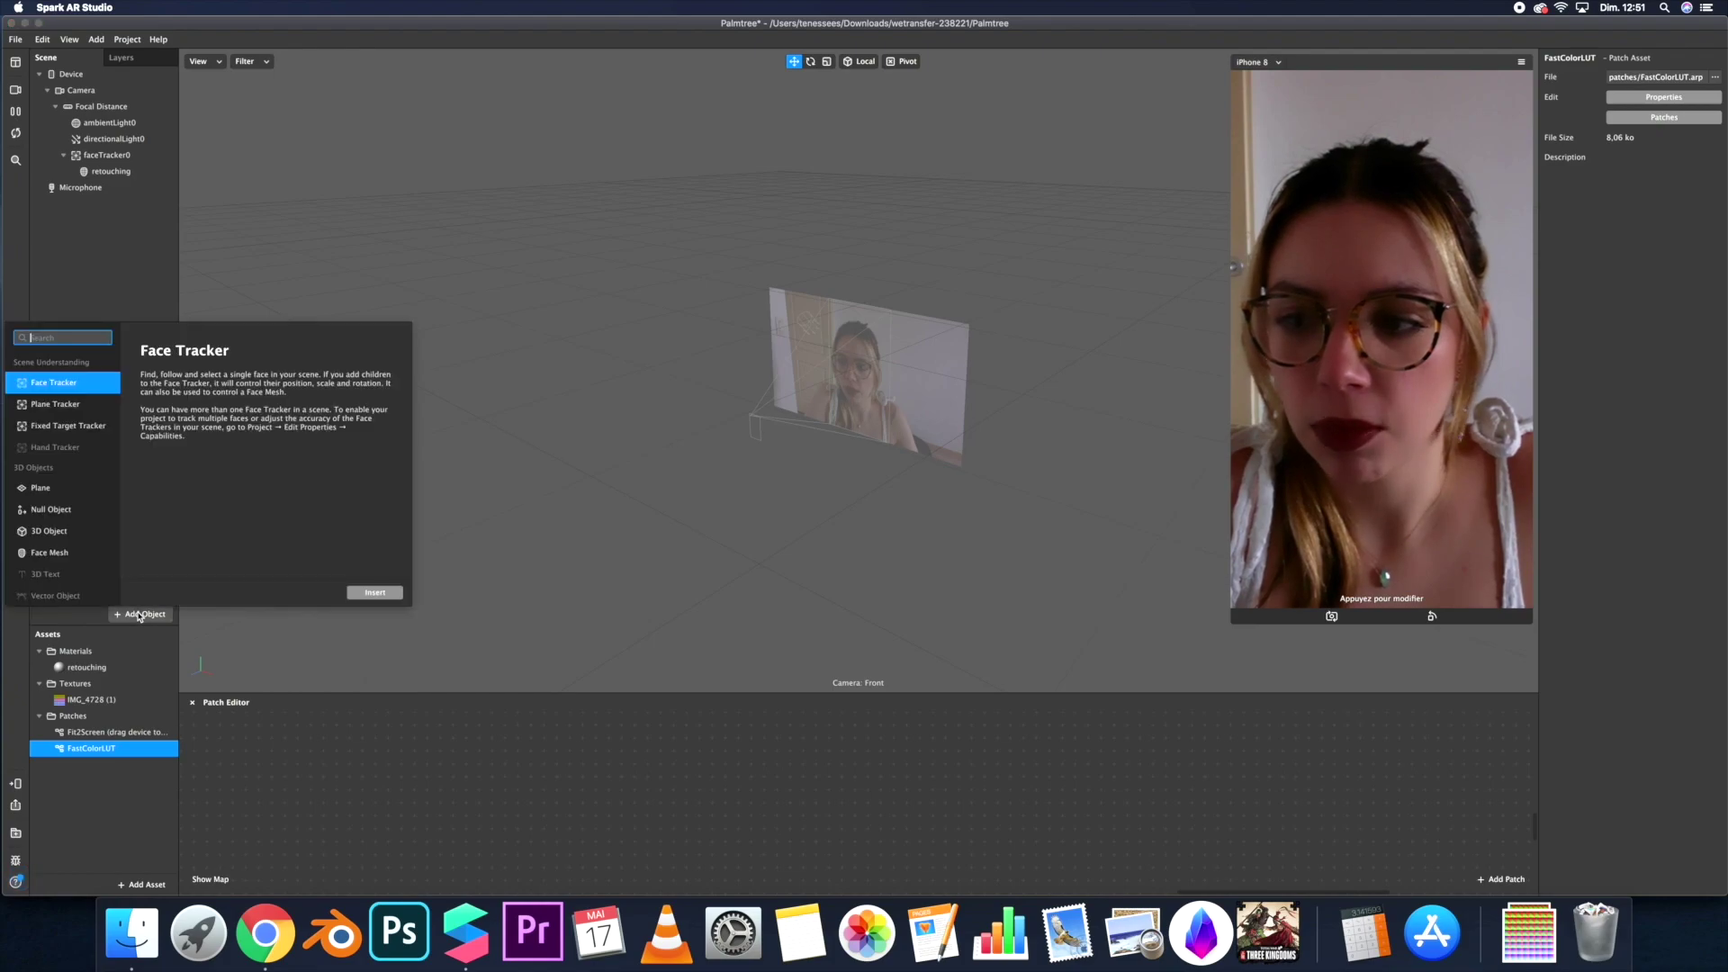
{"action": "left_click", "coordinate": [39, 489]}
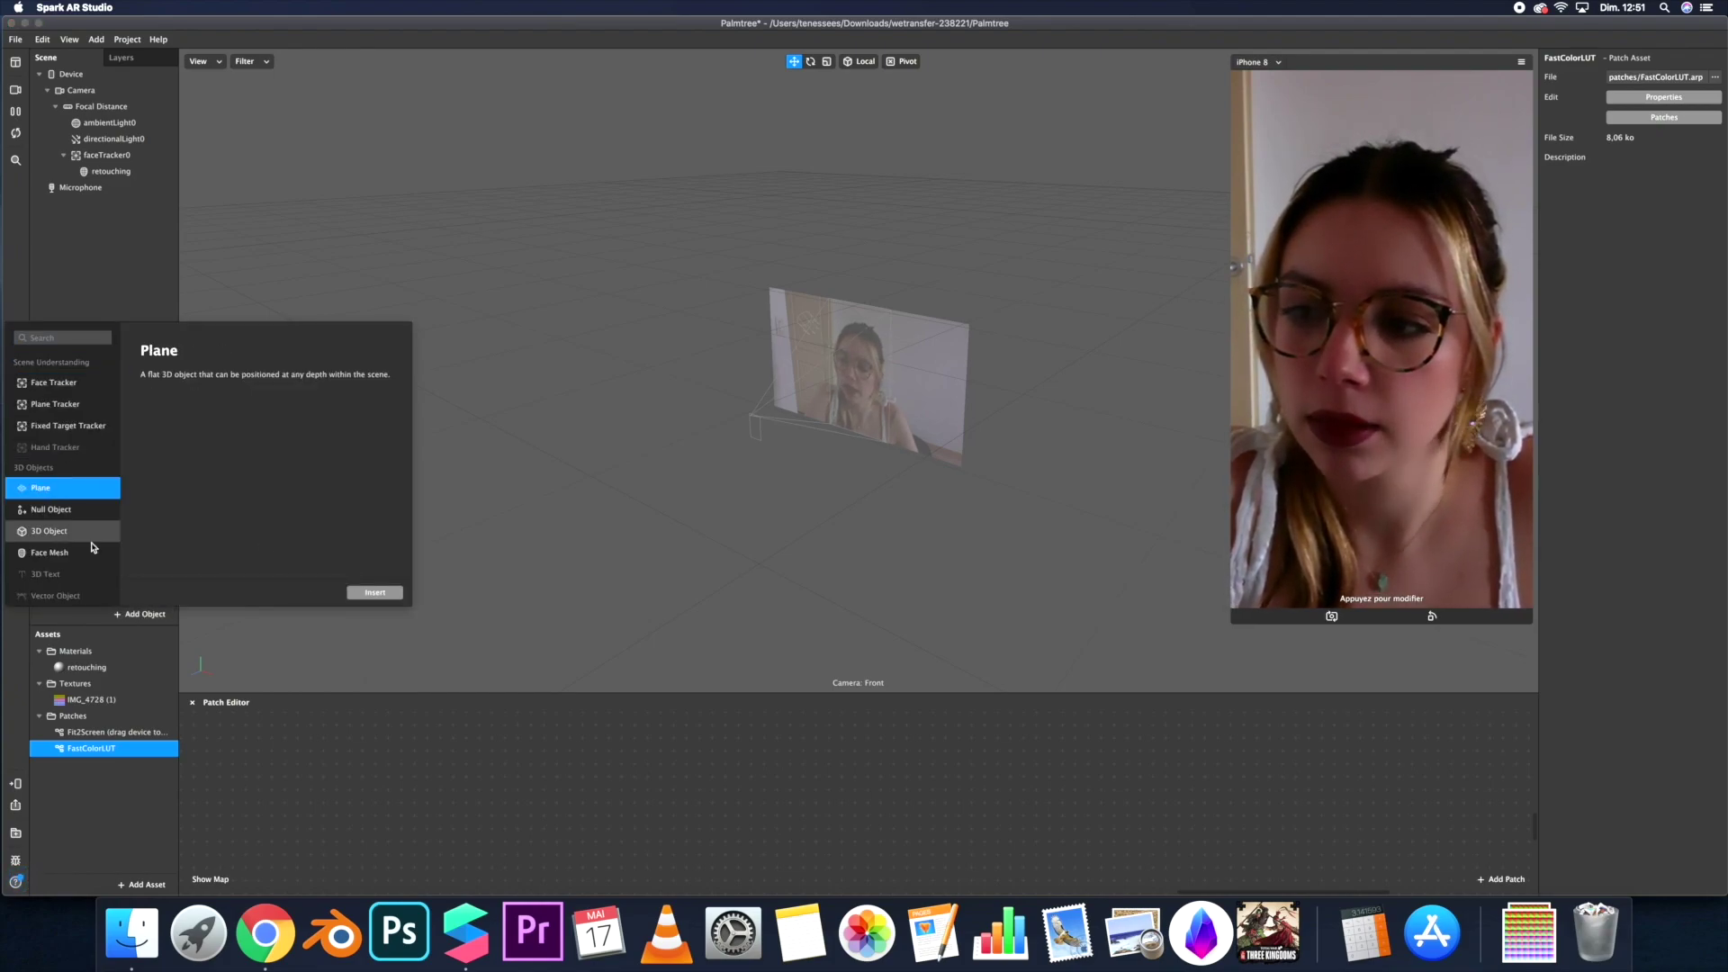
{"action": "scroll", "coordinate": [67, 553], "scroll_direction": "down", "scroll_amount": 1}
{"action": "scroll", "coordinate": [72, 553], "scroll_direction": "down", "scroll_amount": 3}
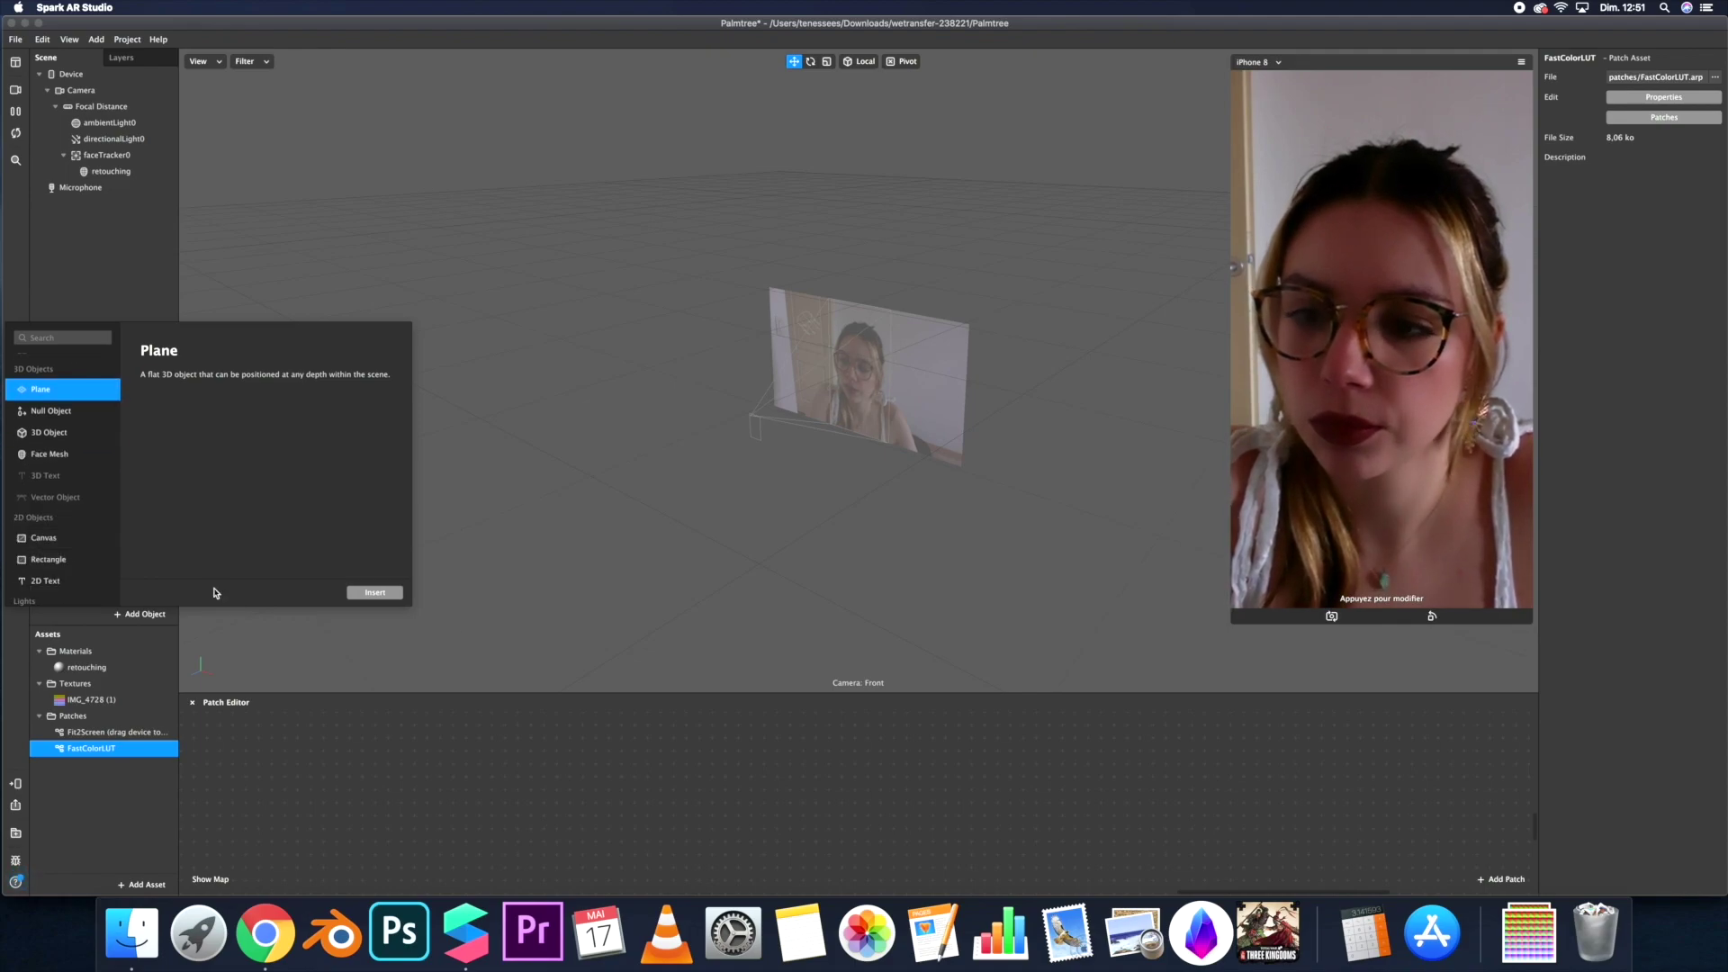
{"action": "left_click", "coordinate": [360, 592]}
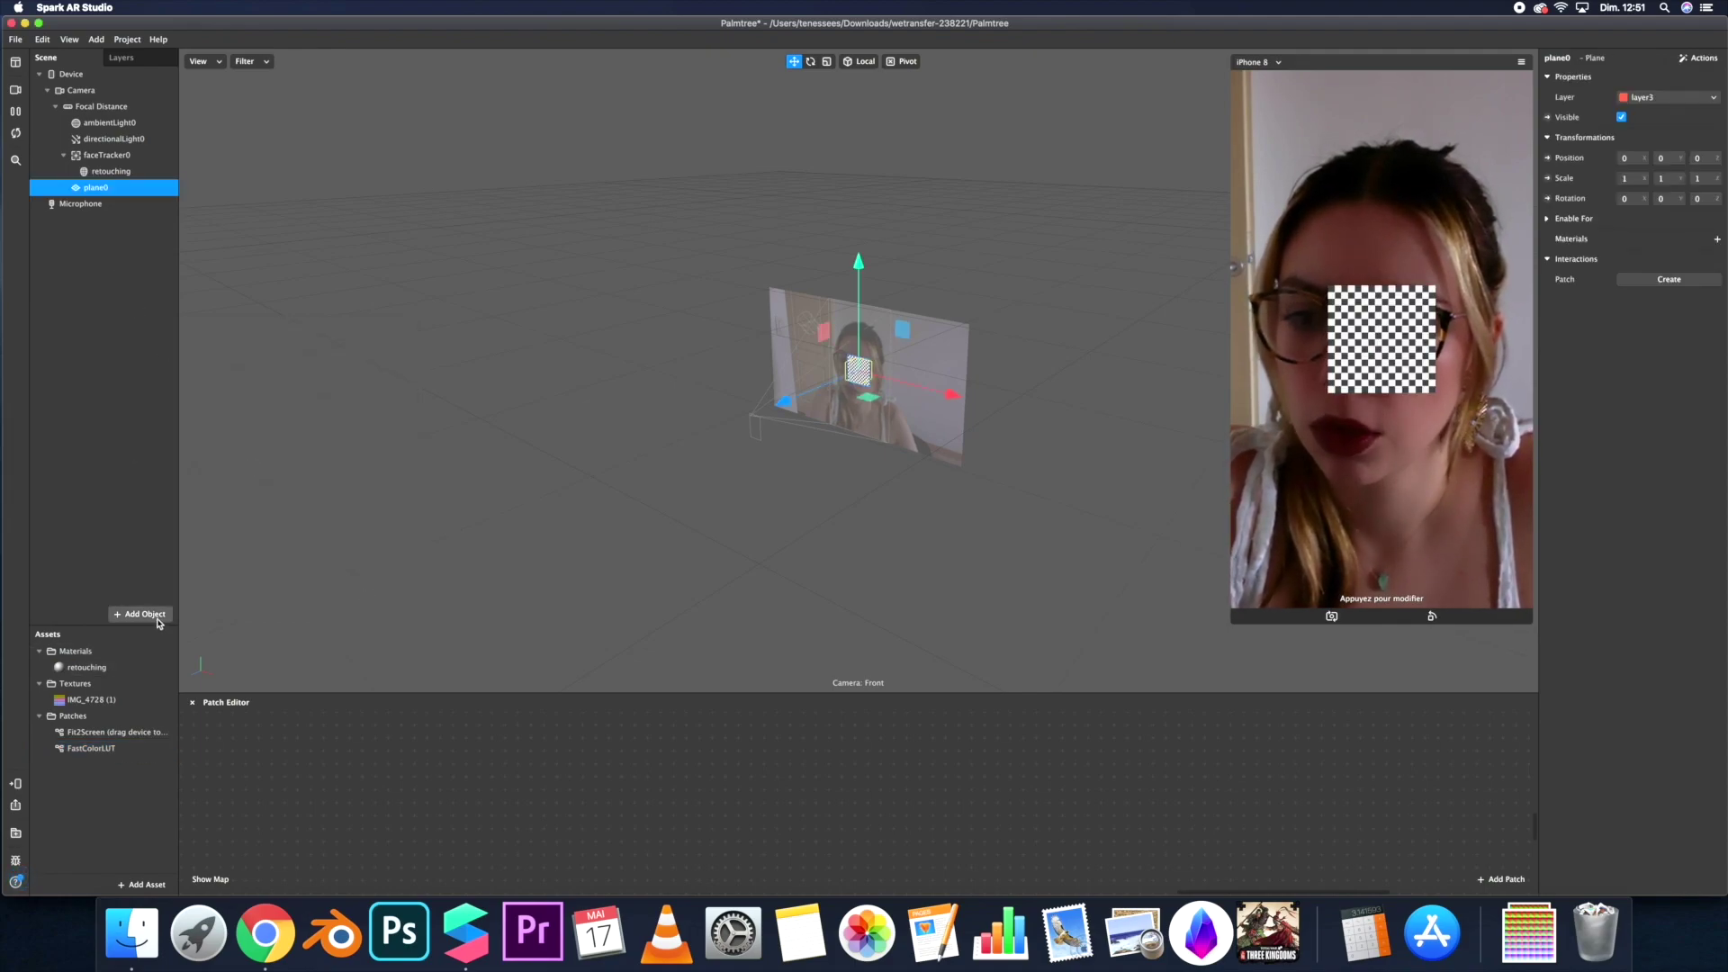
Insert a canvas into the scene and nest the plane inside it.
{"action": "left_click", "coordinate": [140, 614]}
{"action": "scroll", "coordinate": [72, 549], "scroll_direction": "down", "scroll_amount": 5}
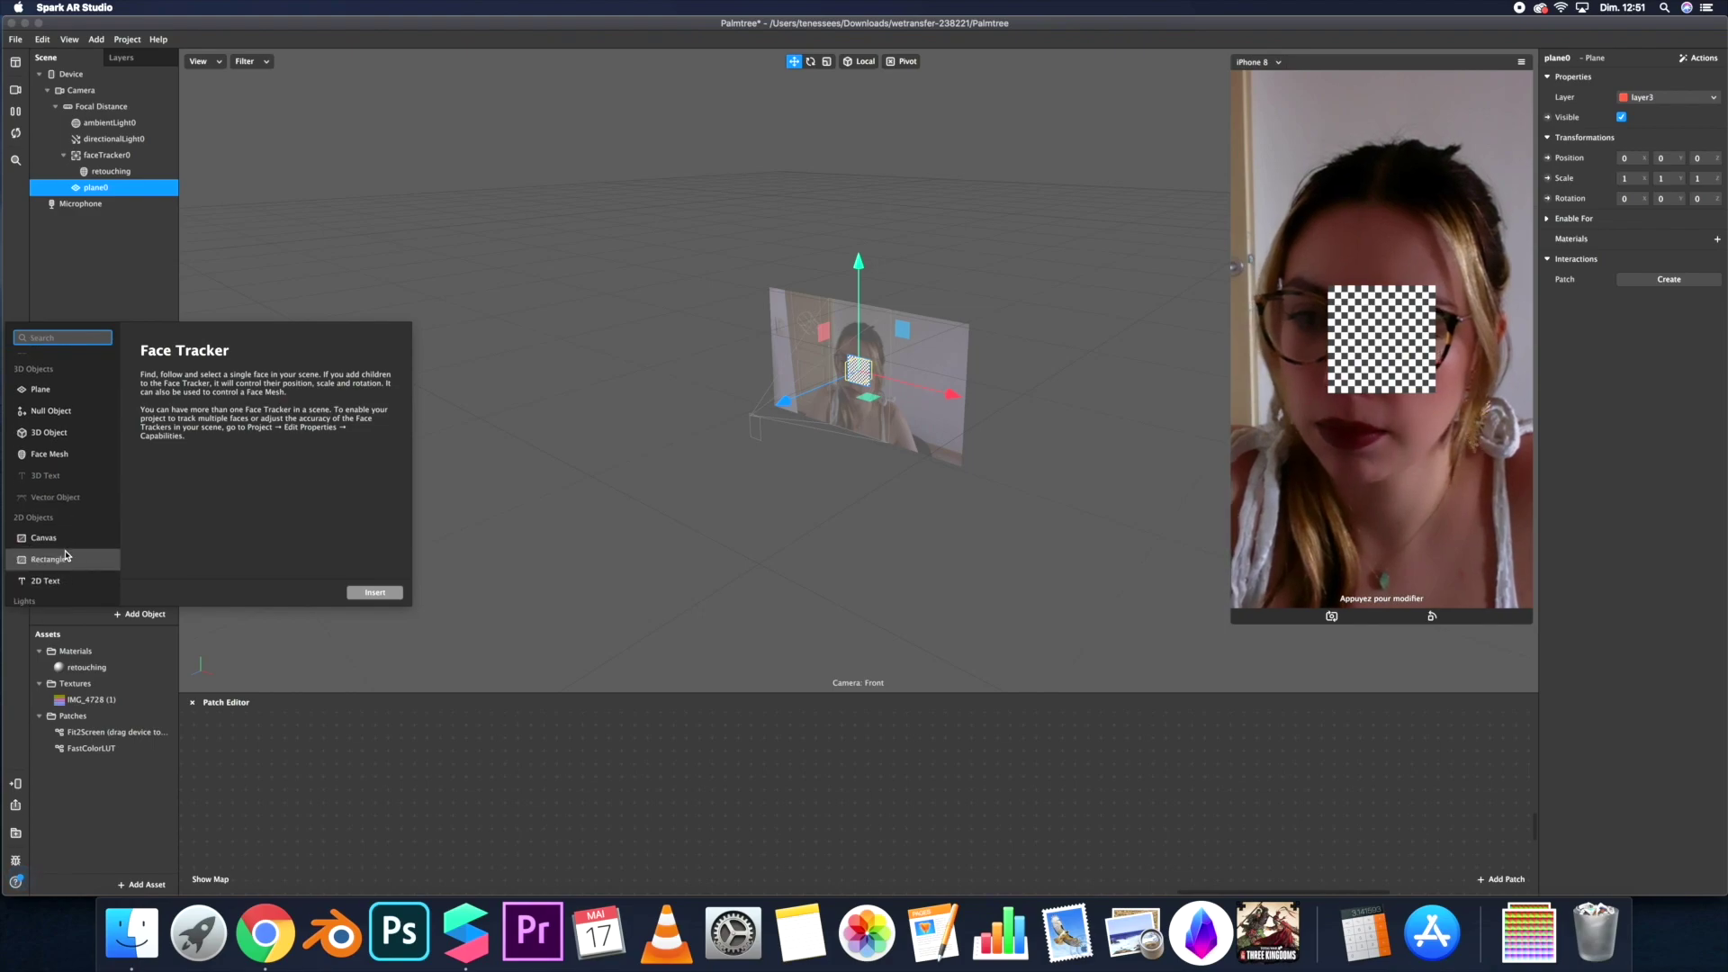
{"action": "left_click", "coordinate": [43, 518]}
{"action": "left_click", "coordinate": [375, 593]}
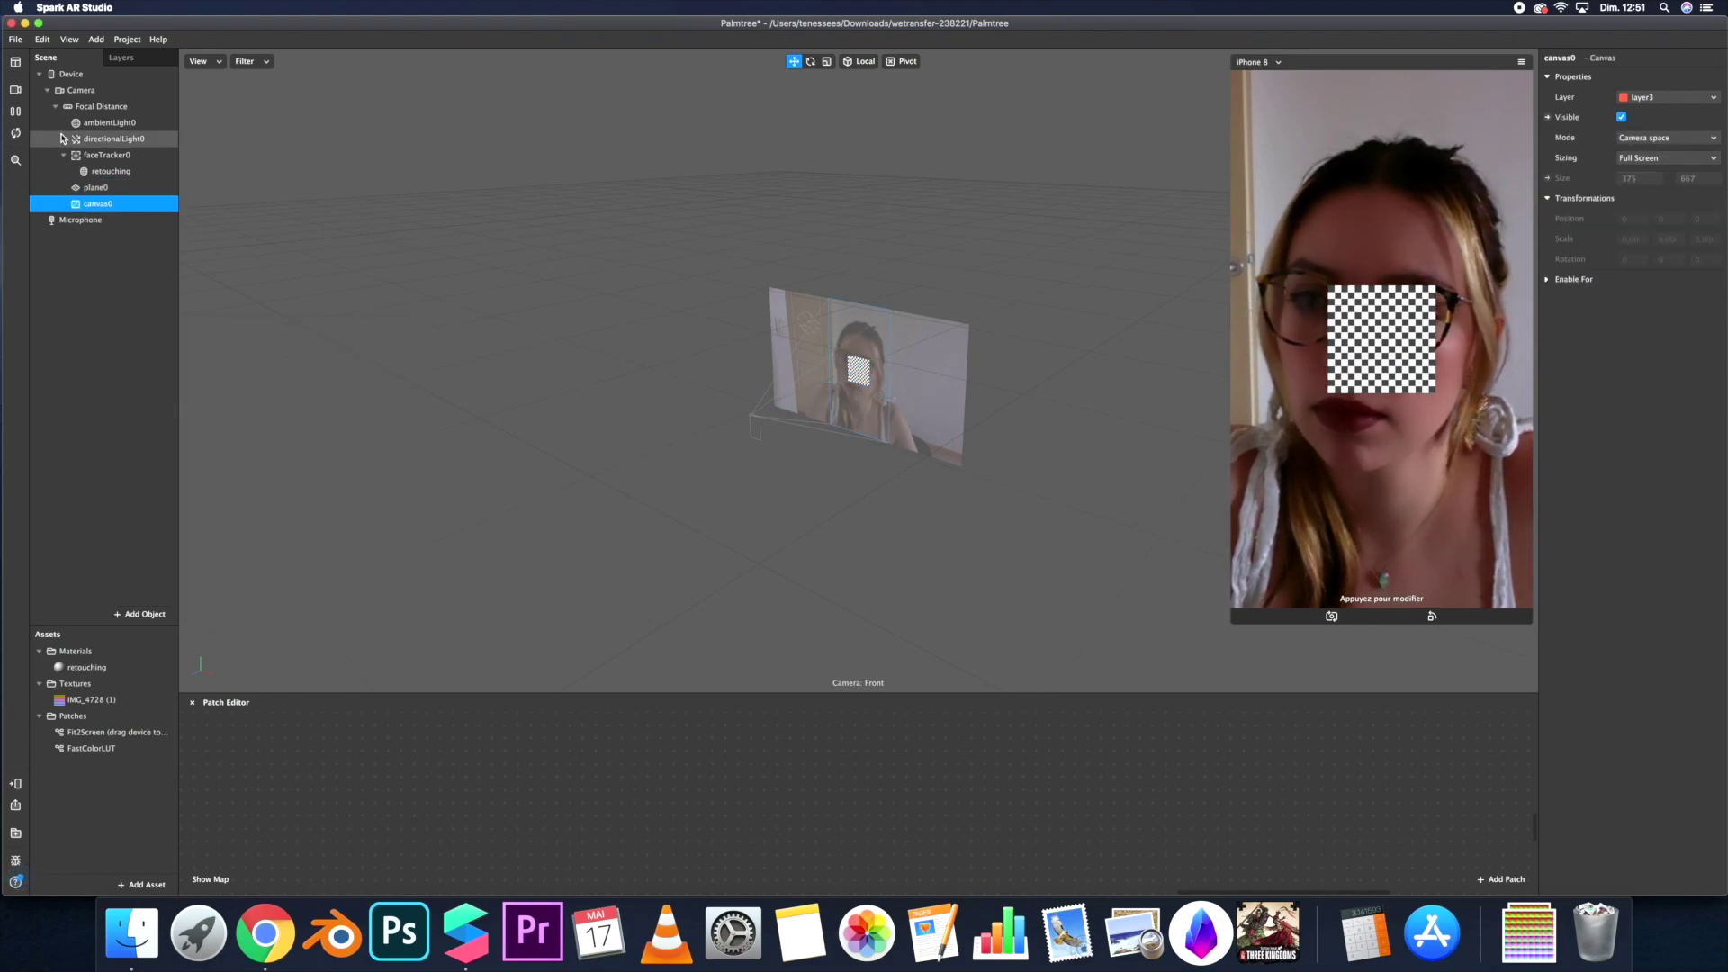
{"action": "left_click_drag", "start_coordinate": [104, 191], "coordinate": [108, 205]}
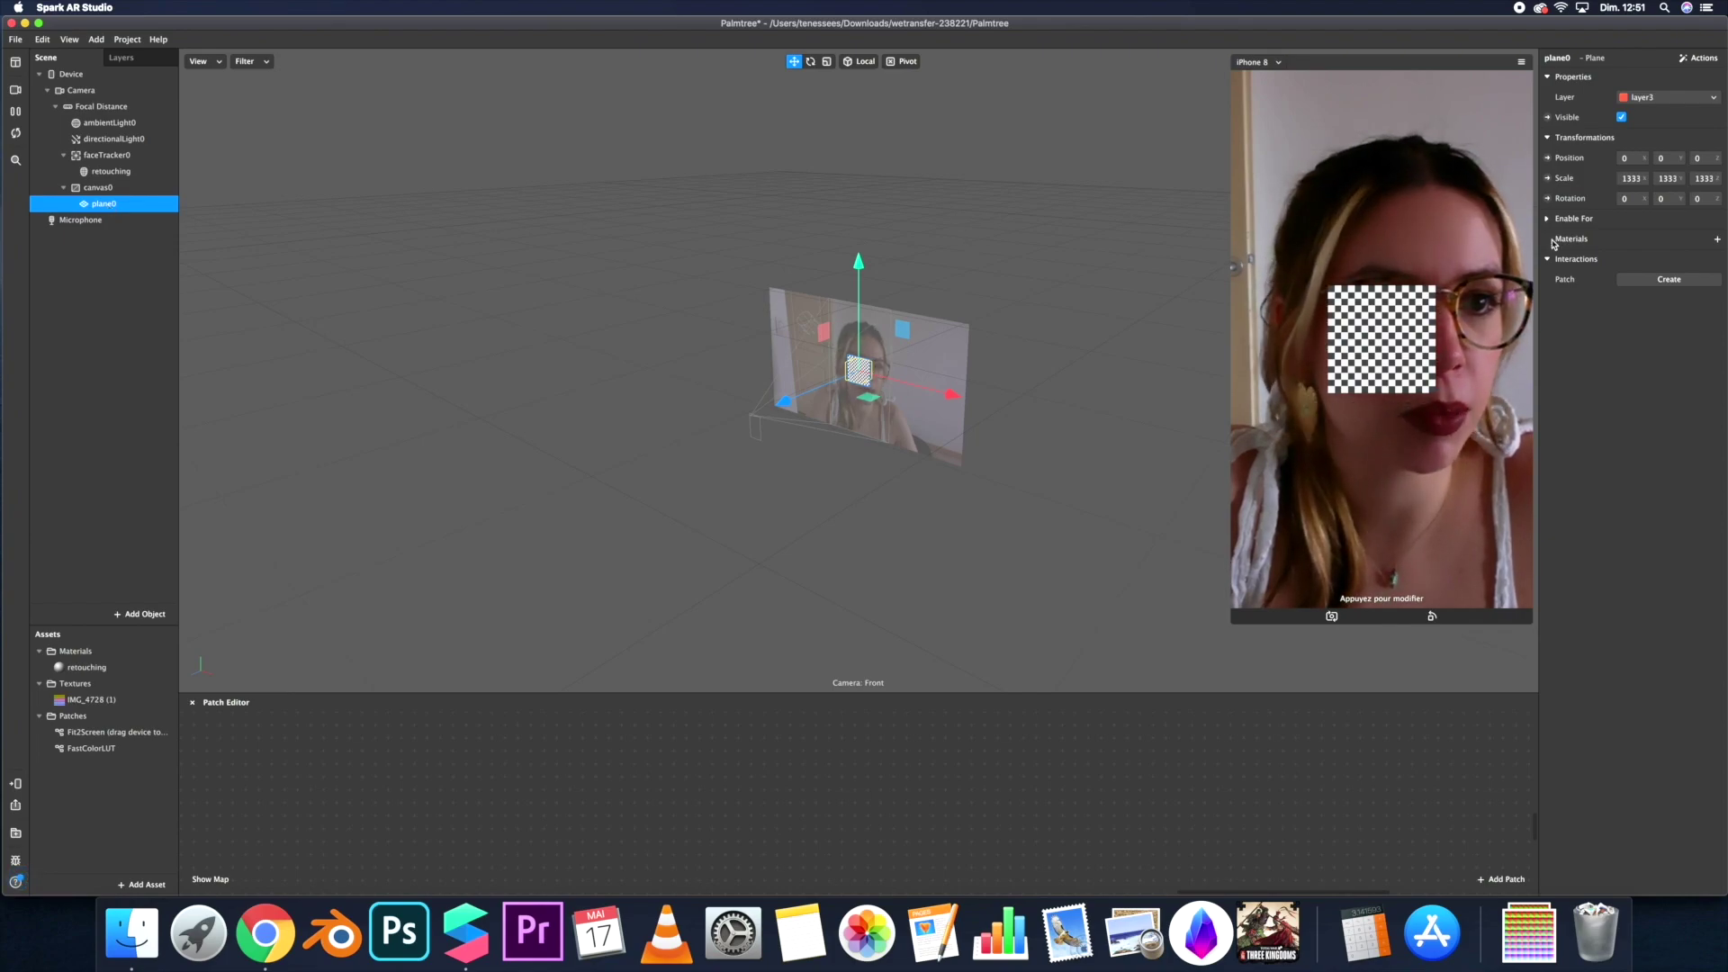
{"action": "left_click", "coordinate": [127, 40]}
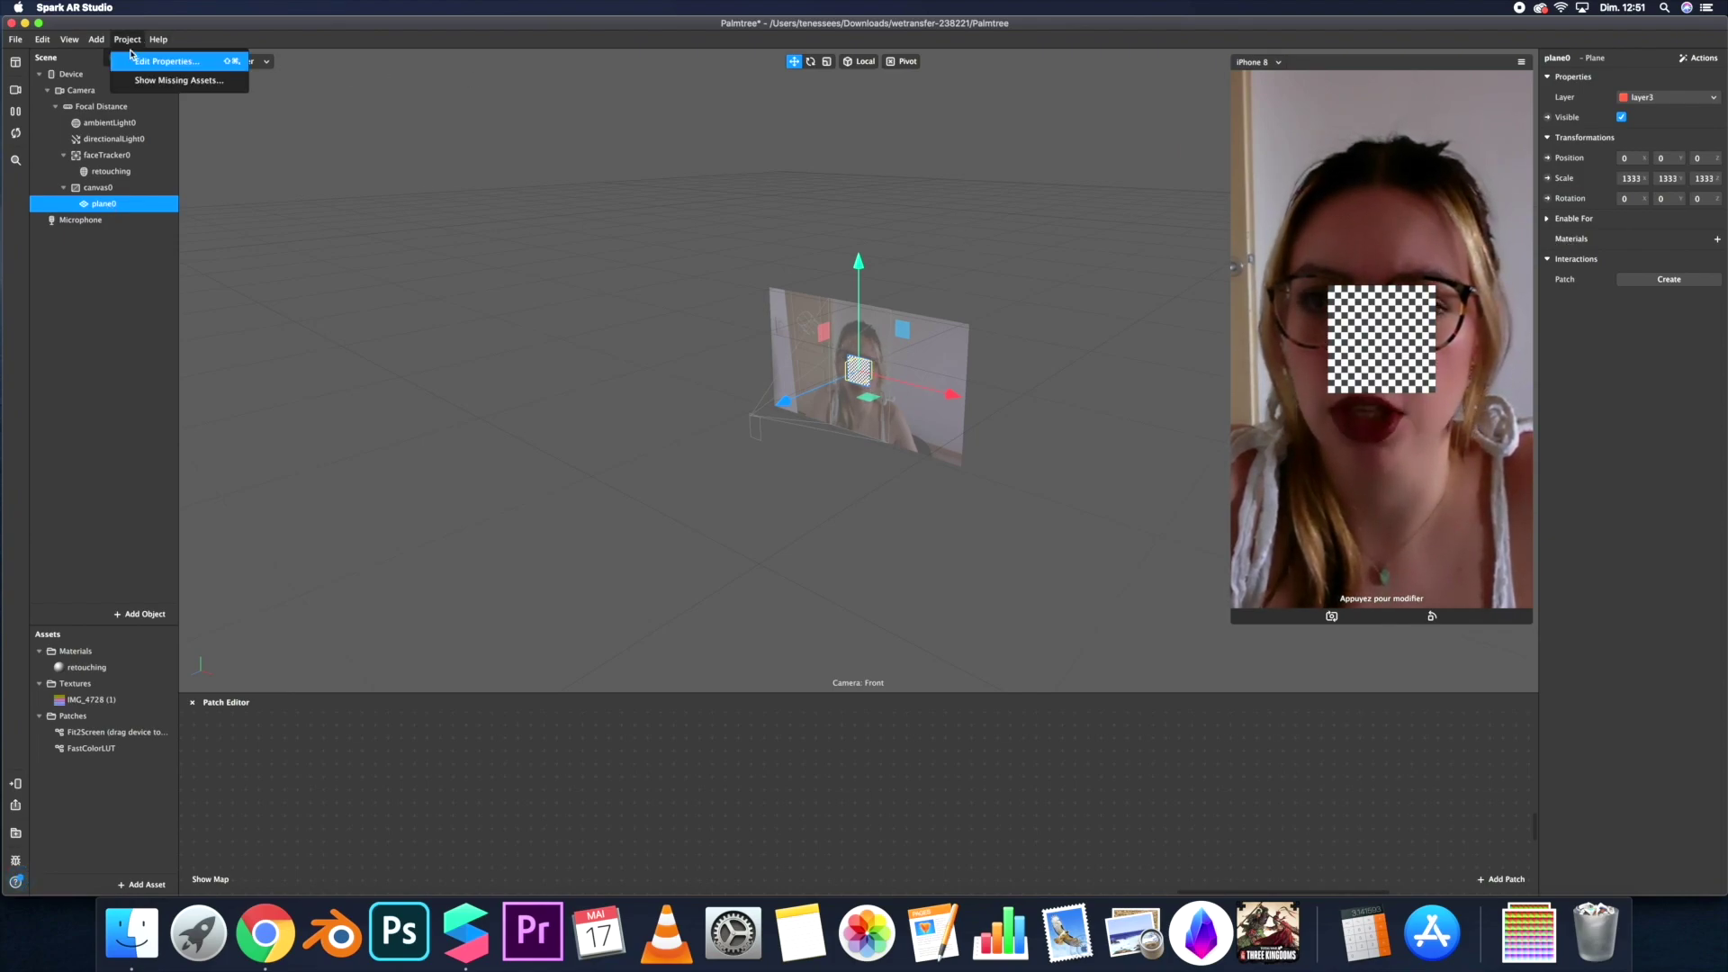
{"action": "mouse_move", "coordinate": [69, 40]}
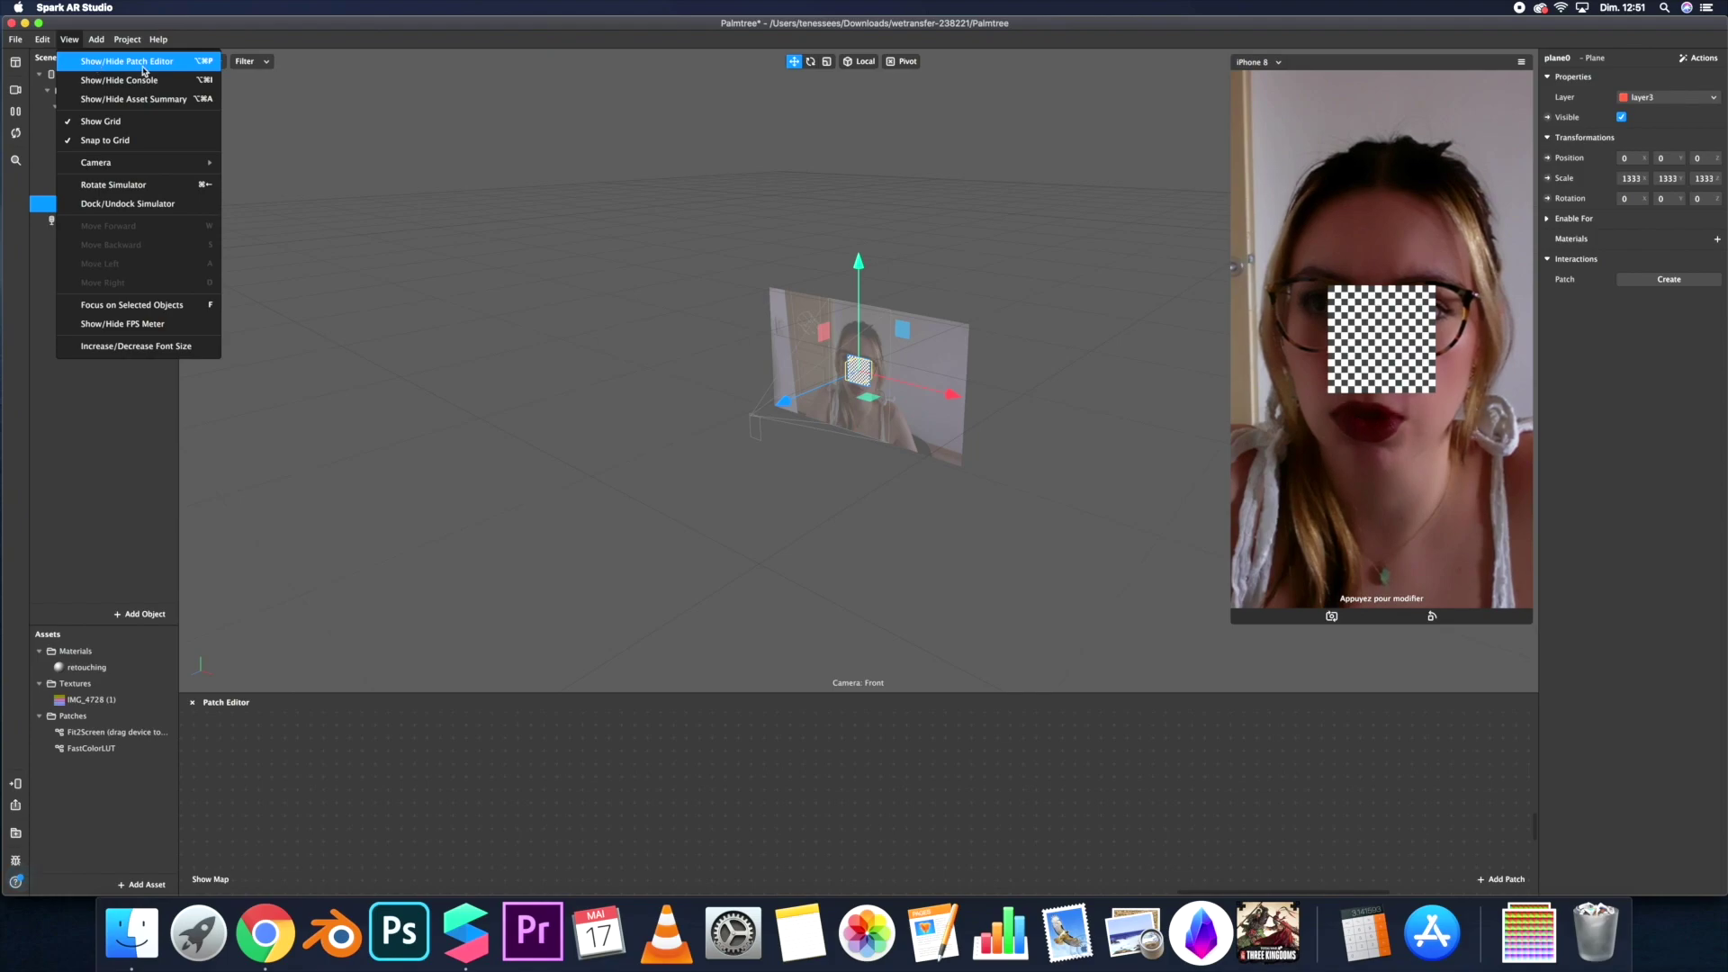
{"action": "mouse_move", "coordinate": [127, 39]}
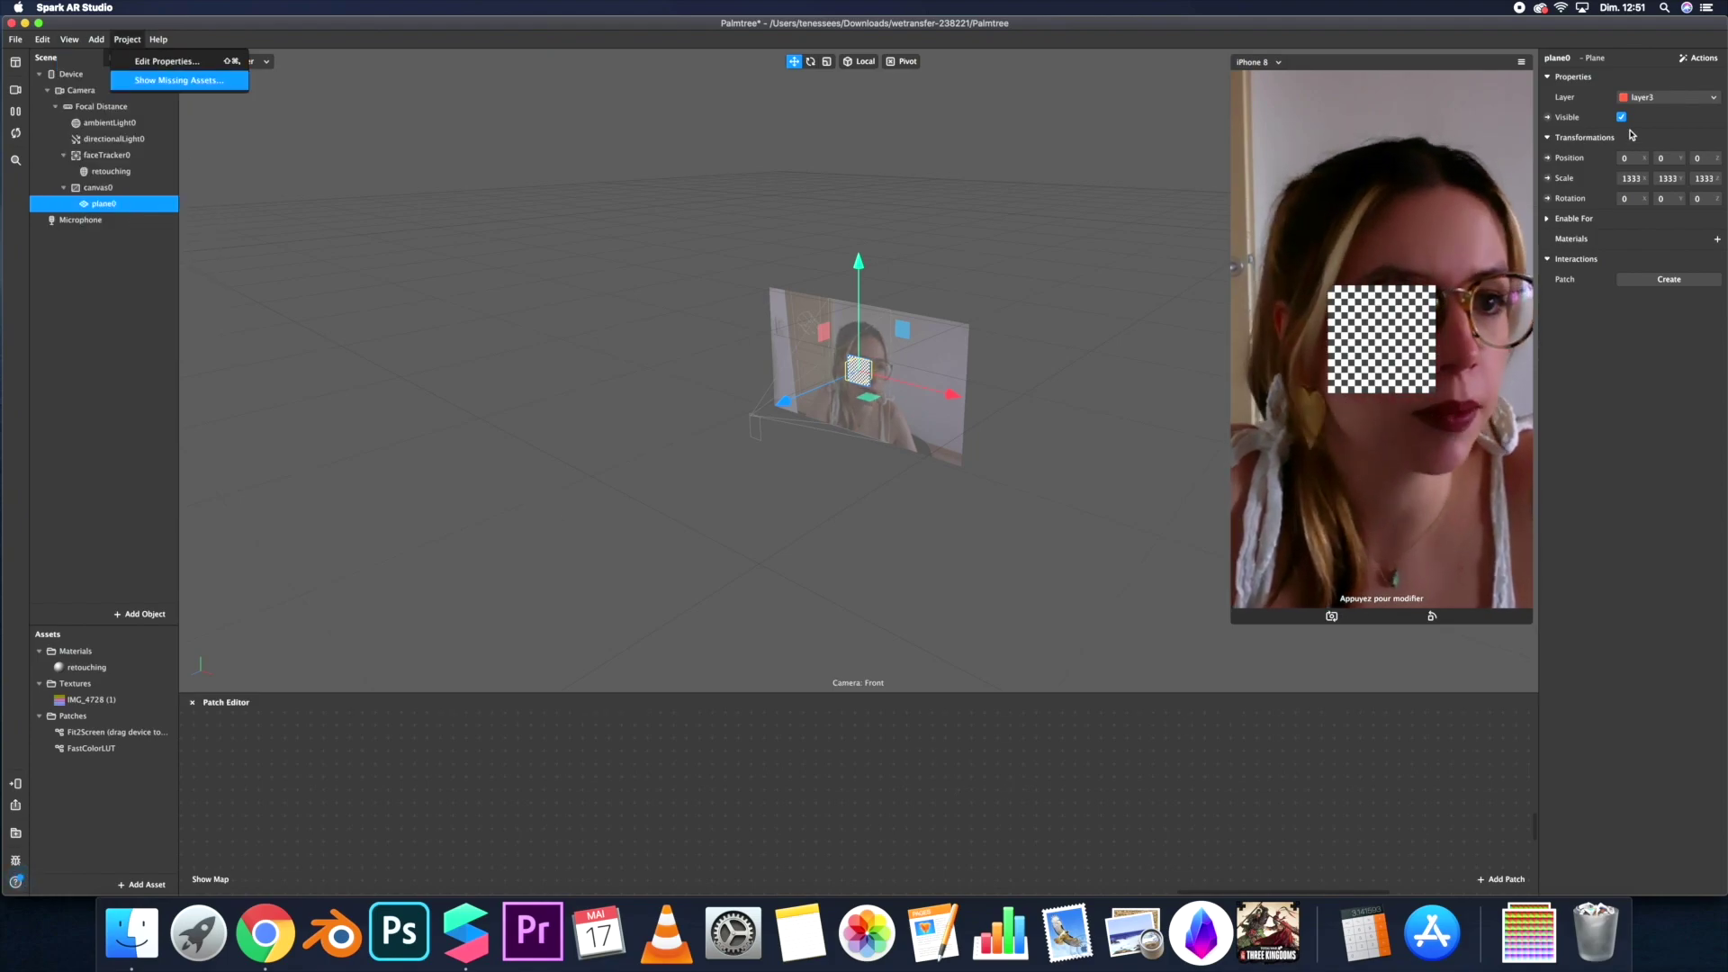
Create a patch for the plane's scale and place the Fit2Screen patch before it in the patch graph.
{"action": "left_click", "coordinate": [1548, 179]}
{"action": "left_click_drag", "start_coordinate": [933, 815], "coordinate": [1064, 748]}
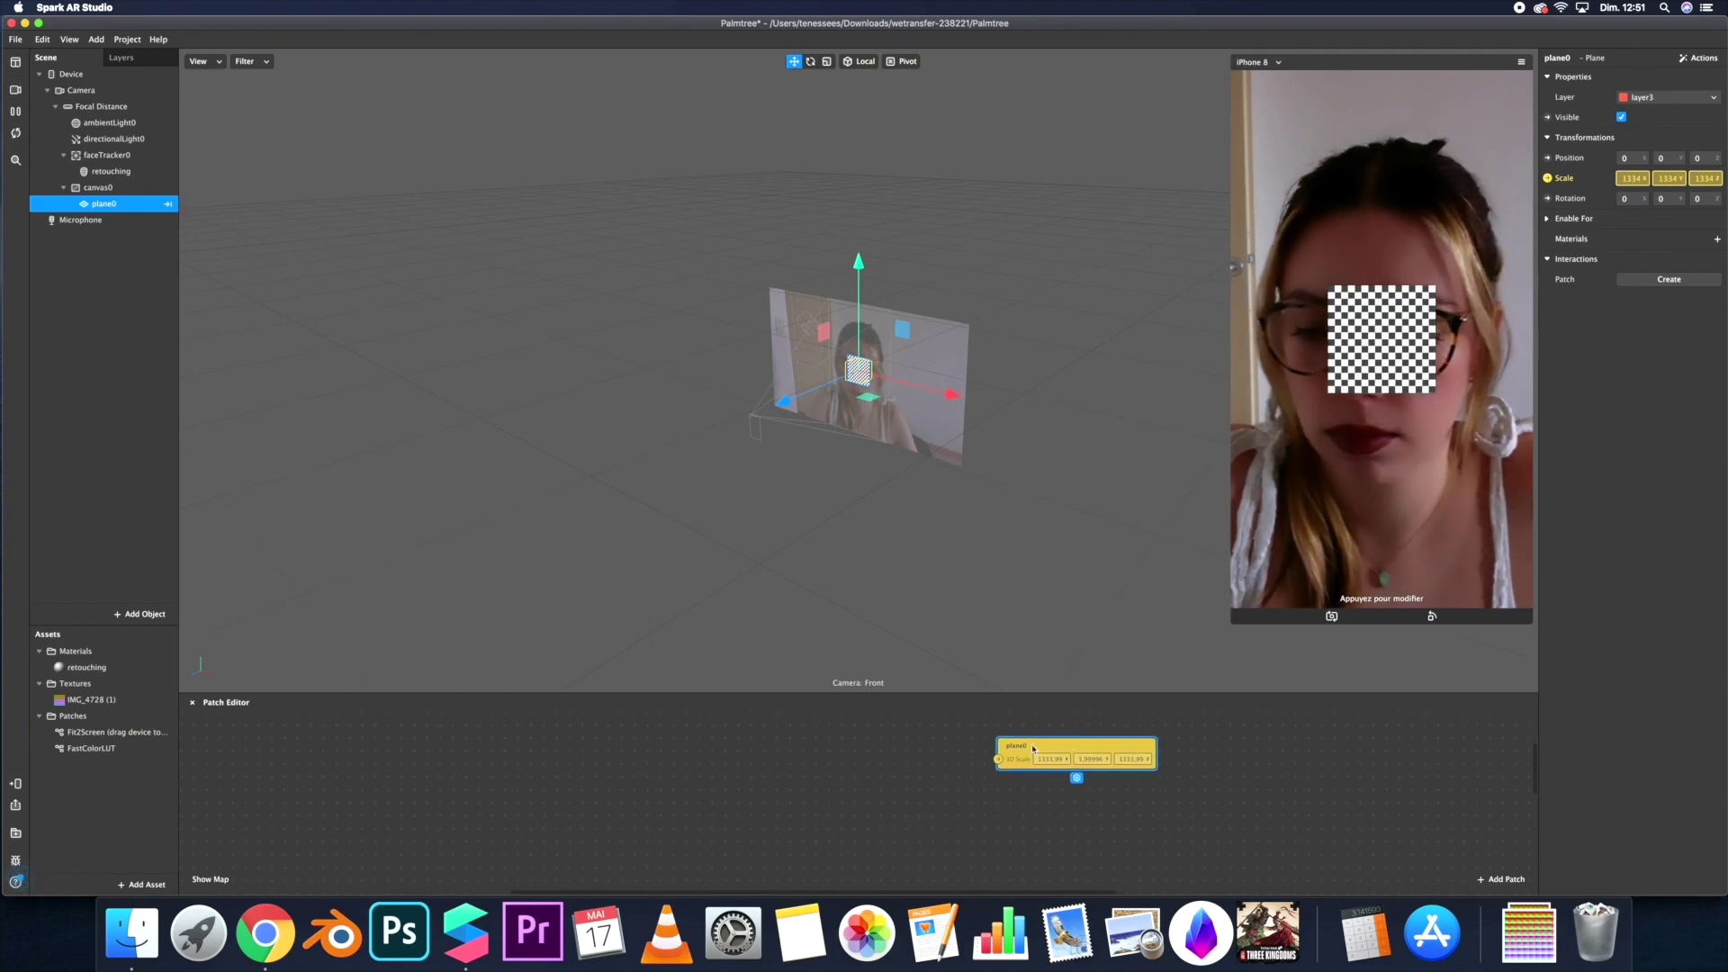
{"action": "left_click_drag", "start_coordinate": [102, 739], "coordinate": [852, 754]}
Add the Device as a patch and connect its screen size and screen scale outputs to the Fit2Screen patch.
{"action": "left_click", "coordinate": [77, 78]}
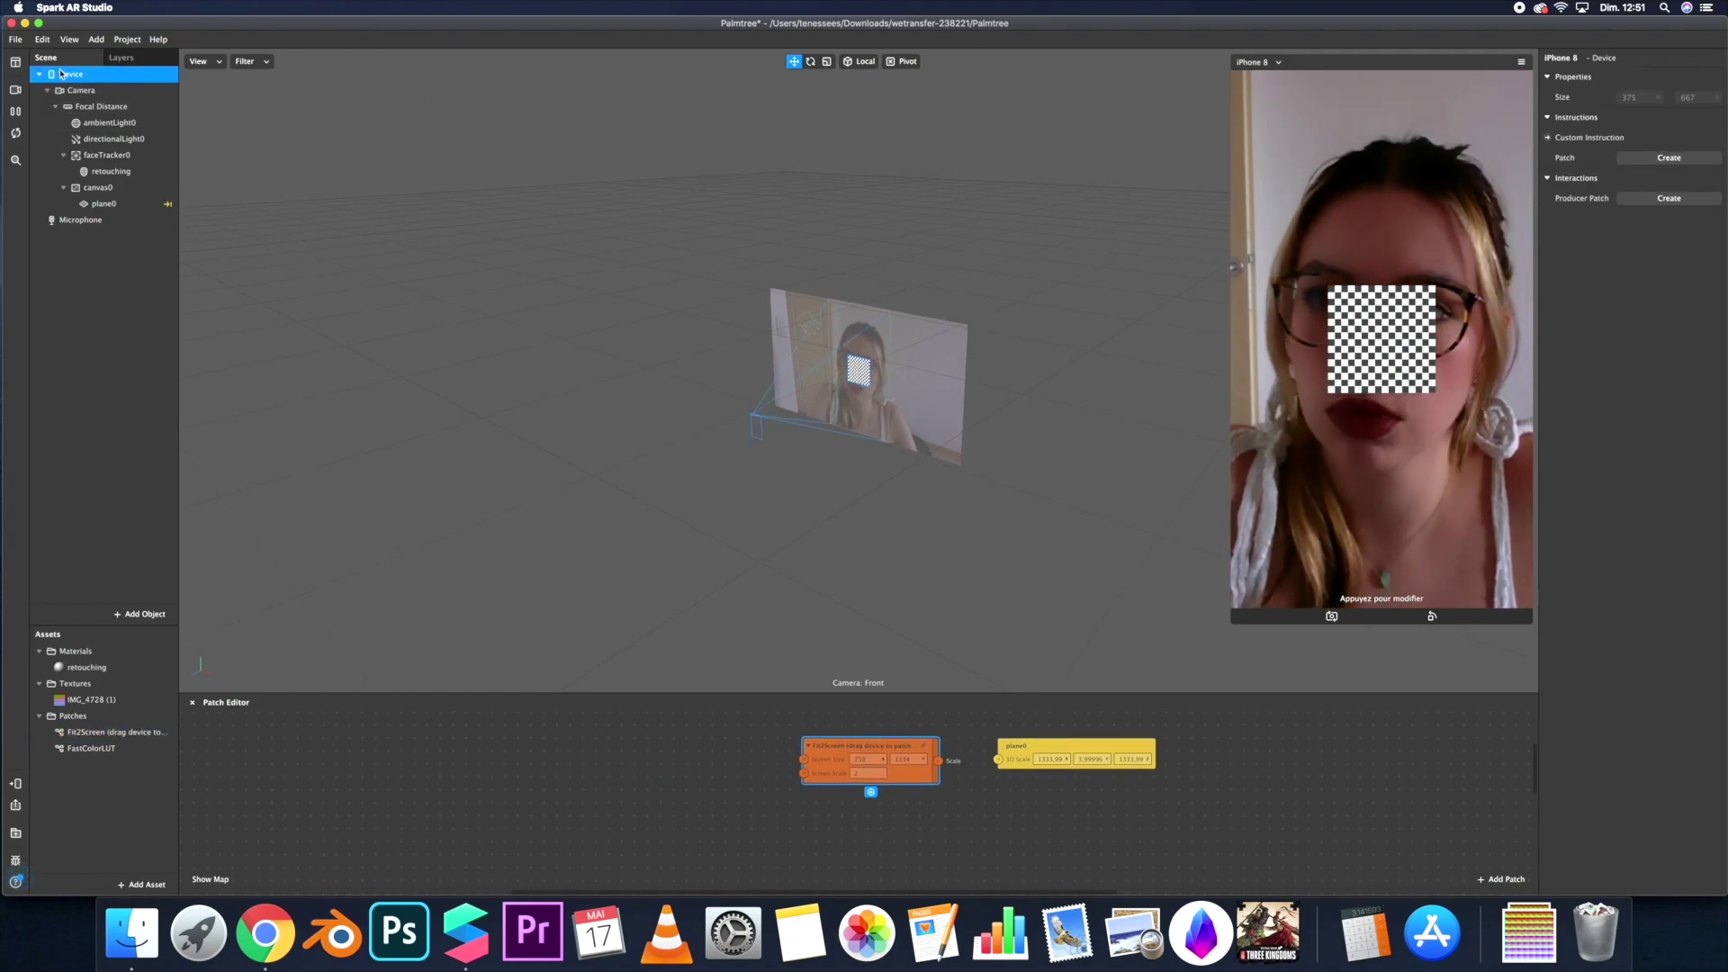
{"action": "left_click_drag", "start_coordinate": [65, 76], "coordinate": [630, 721]}
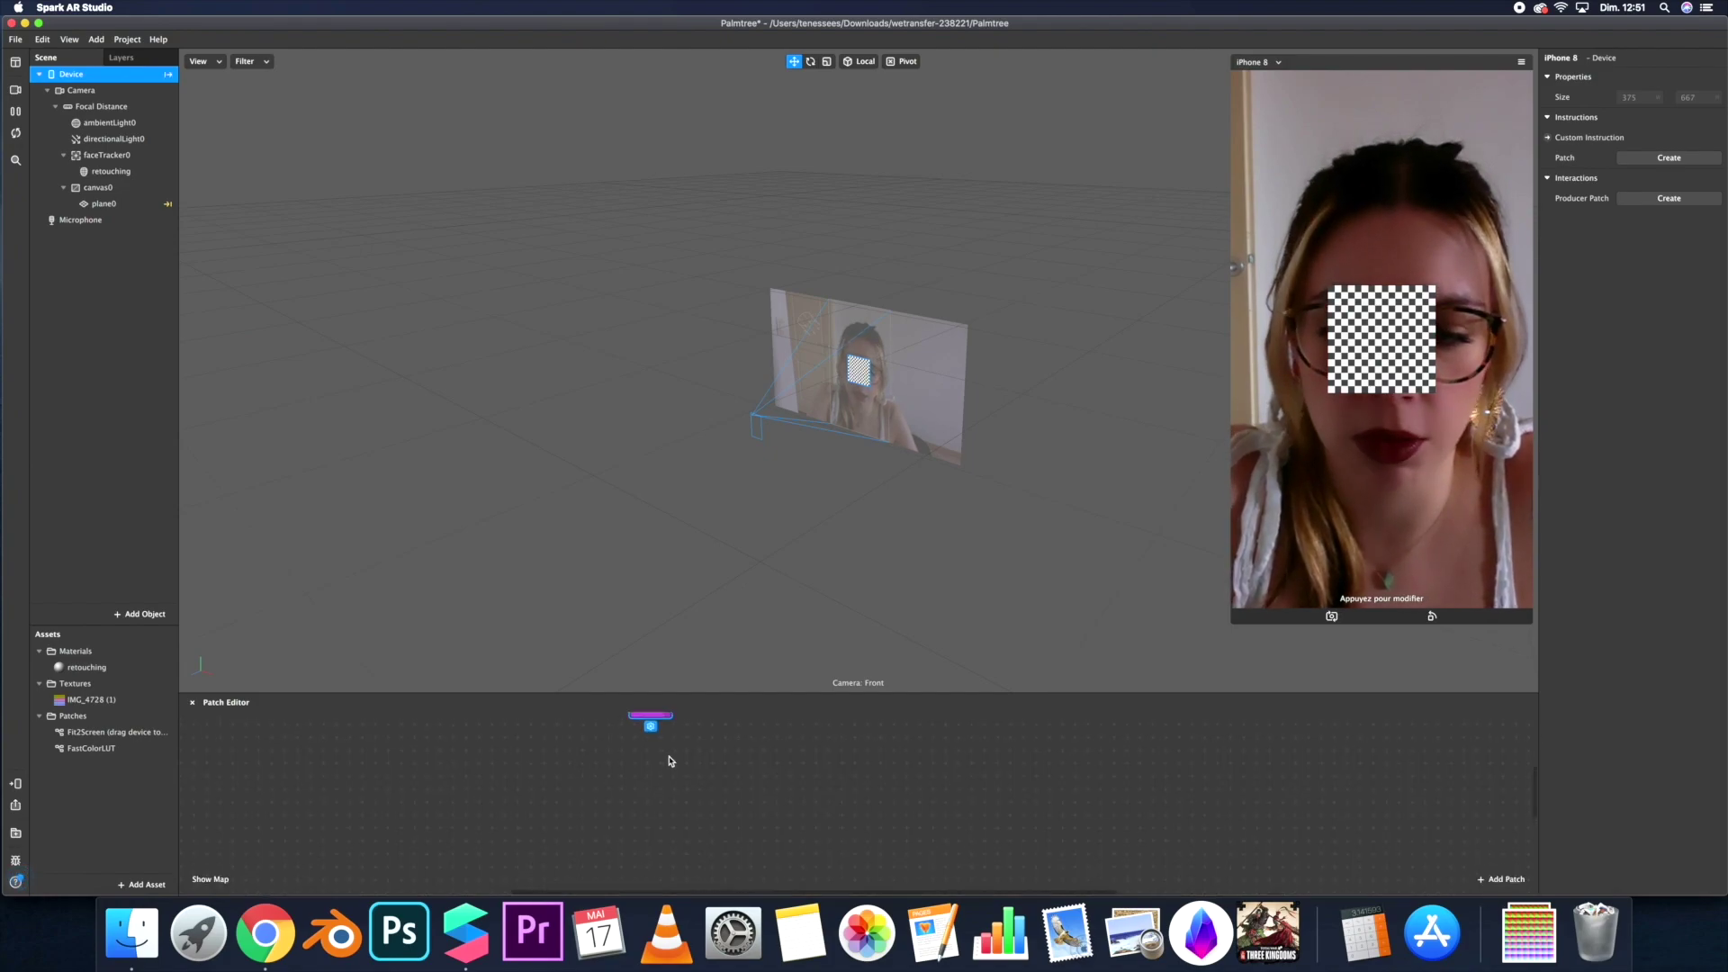
{"action": "scroll", "coordinate": [654, 751], "scroll_direction": "up", "scroll_amount": 3}
{"action": "left_click_drag", "start_coordinate": [655, 798], "coordinate": [804, 821]}
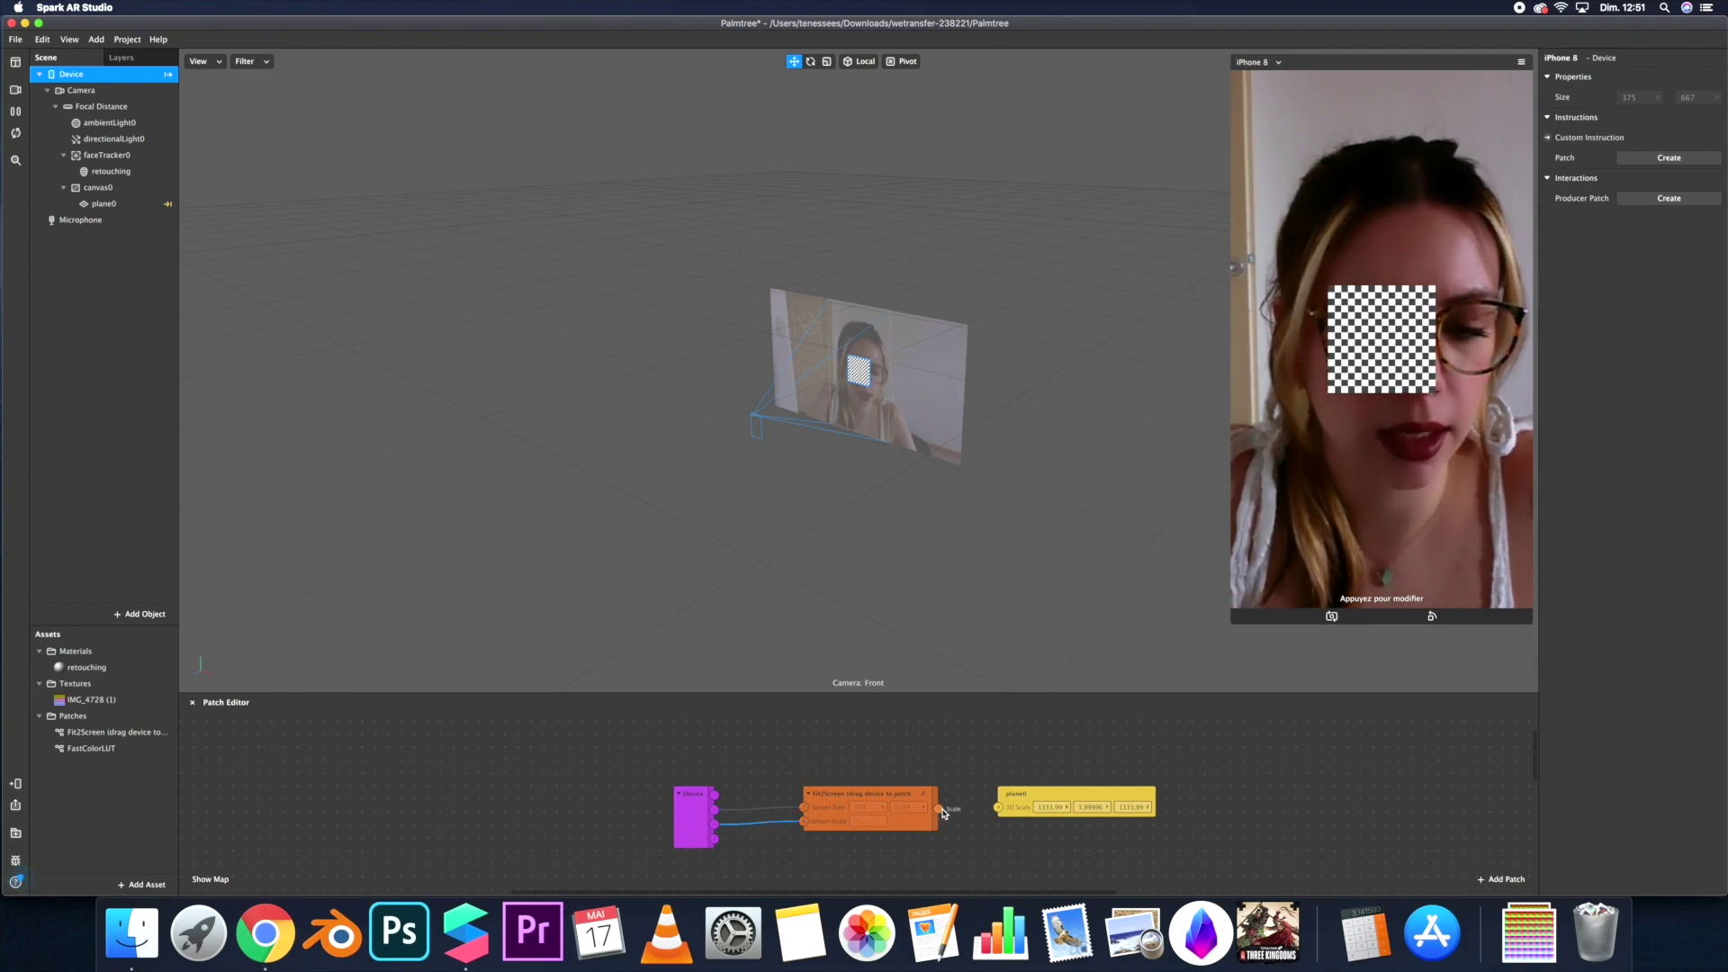
Connect the Fit2Screen scale output to the plane's scale patch and set the Multiply value inside Fit2Screen to 0,1.
{"action": "left_click_drag", "start_coordinate": [938, 808], "coordinate": [998, 809]}
{"action": "left_click_drag", "start_coordinate": [870, 800], "coordinate": [870, 786]}
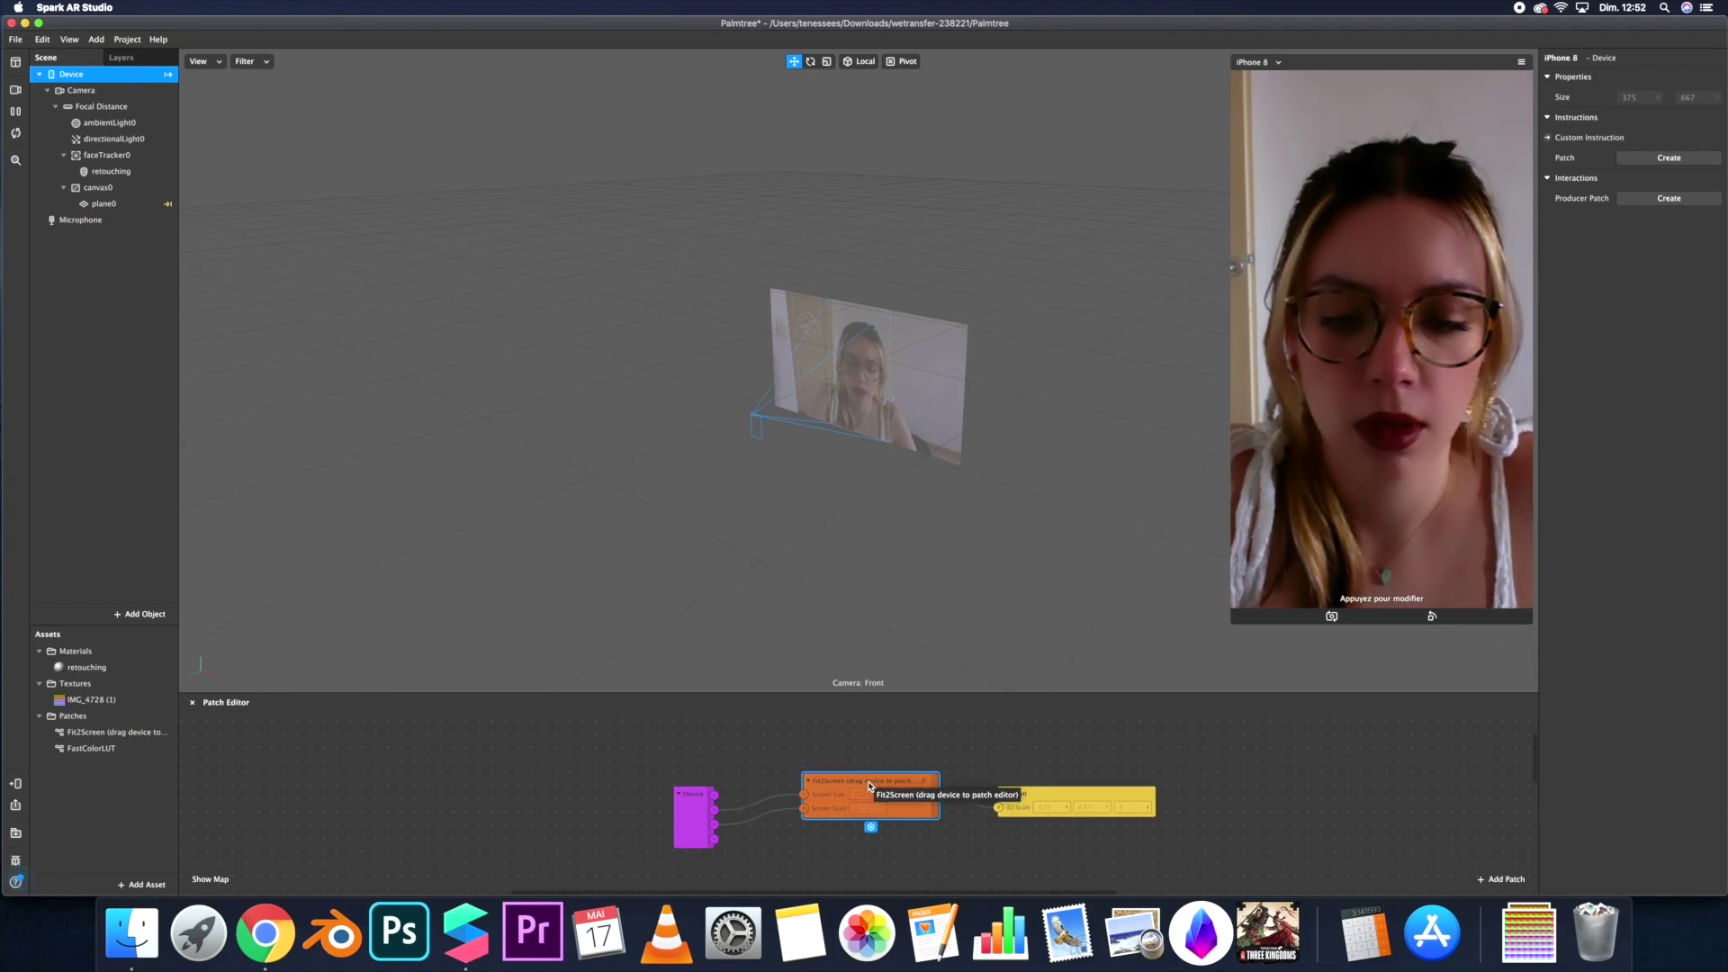
{"action": "double_click", "coordinate": [870, 786]}
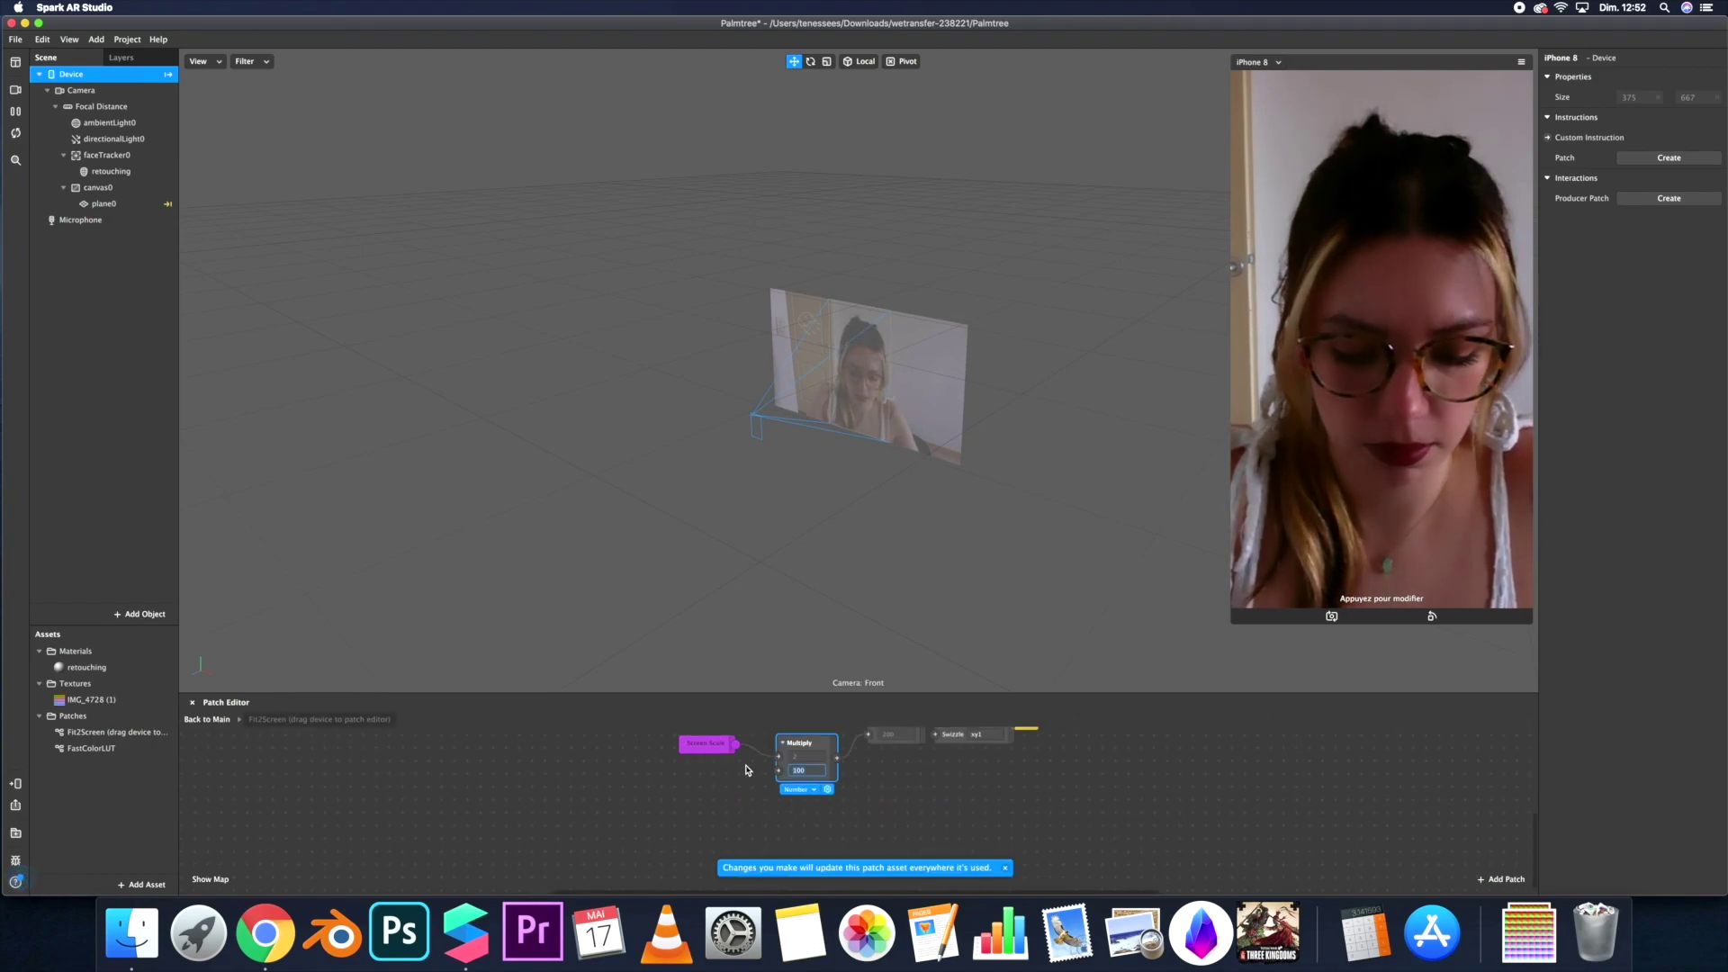
{"action": "type", "text": "0,1"}
{"action": "key", "text": "Return"}
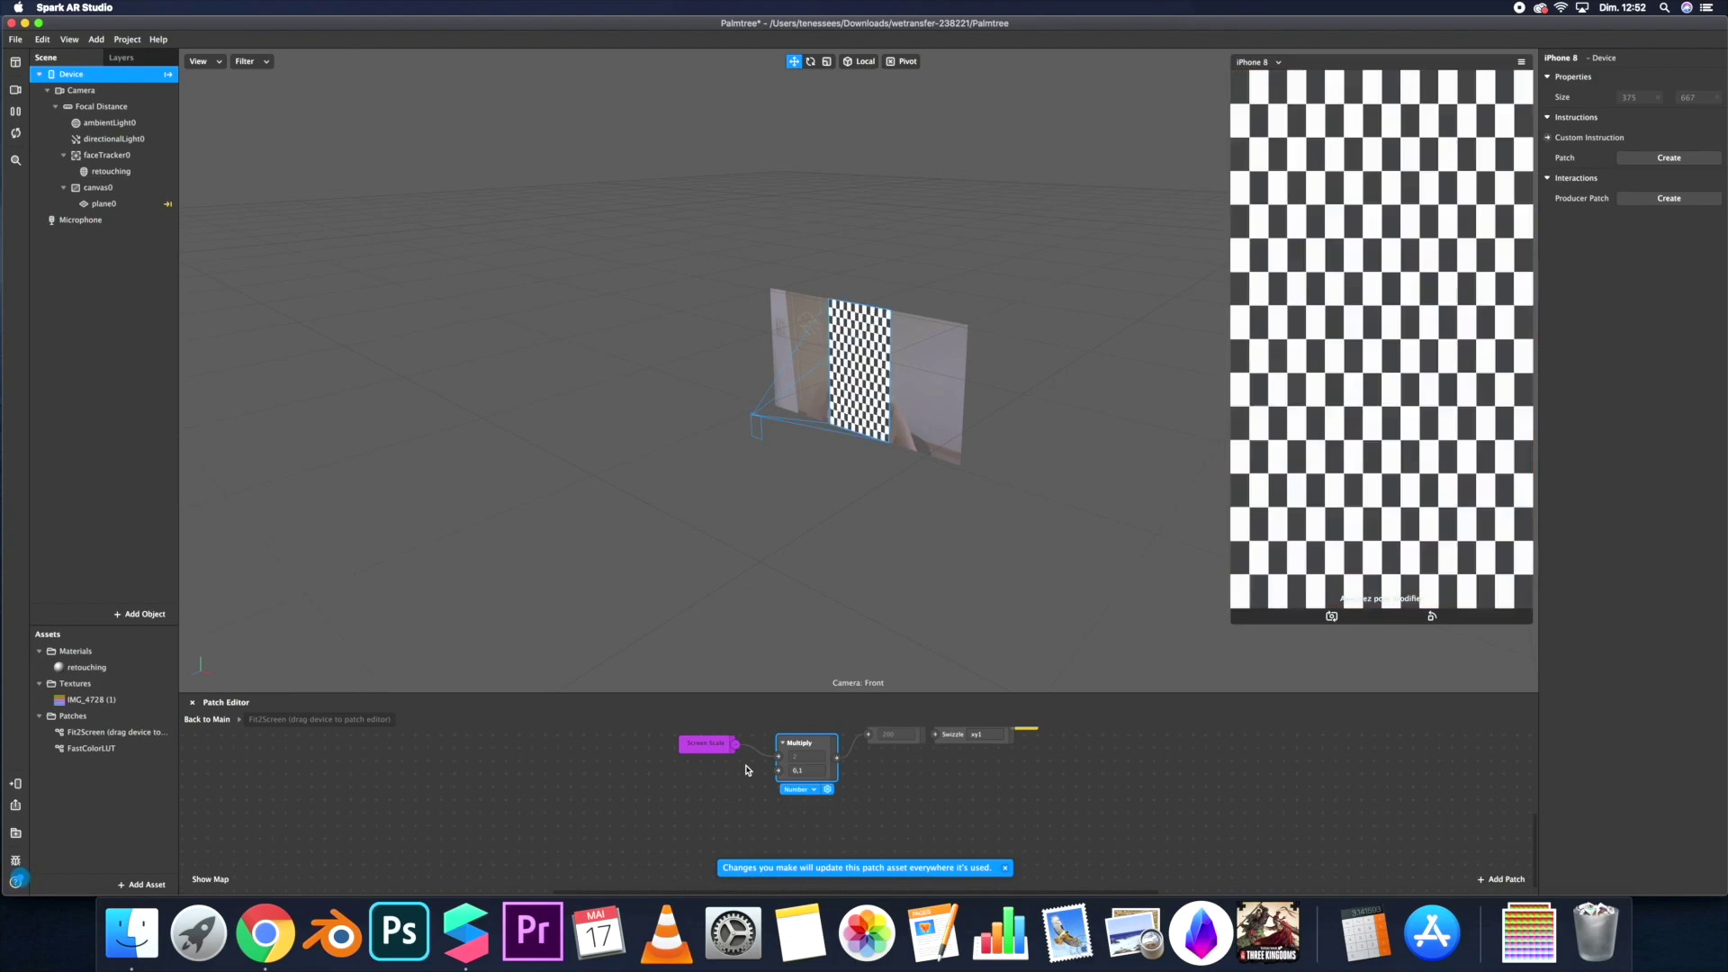
{"action": "left_click", "coordinate": [212, 721]}
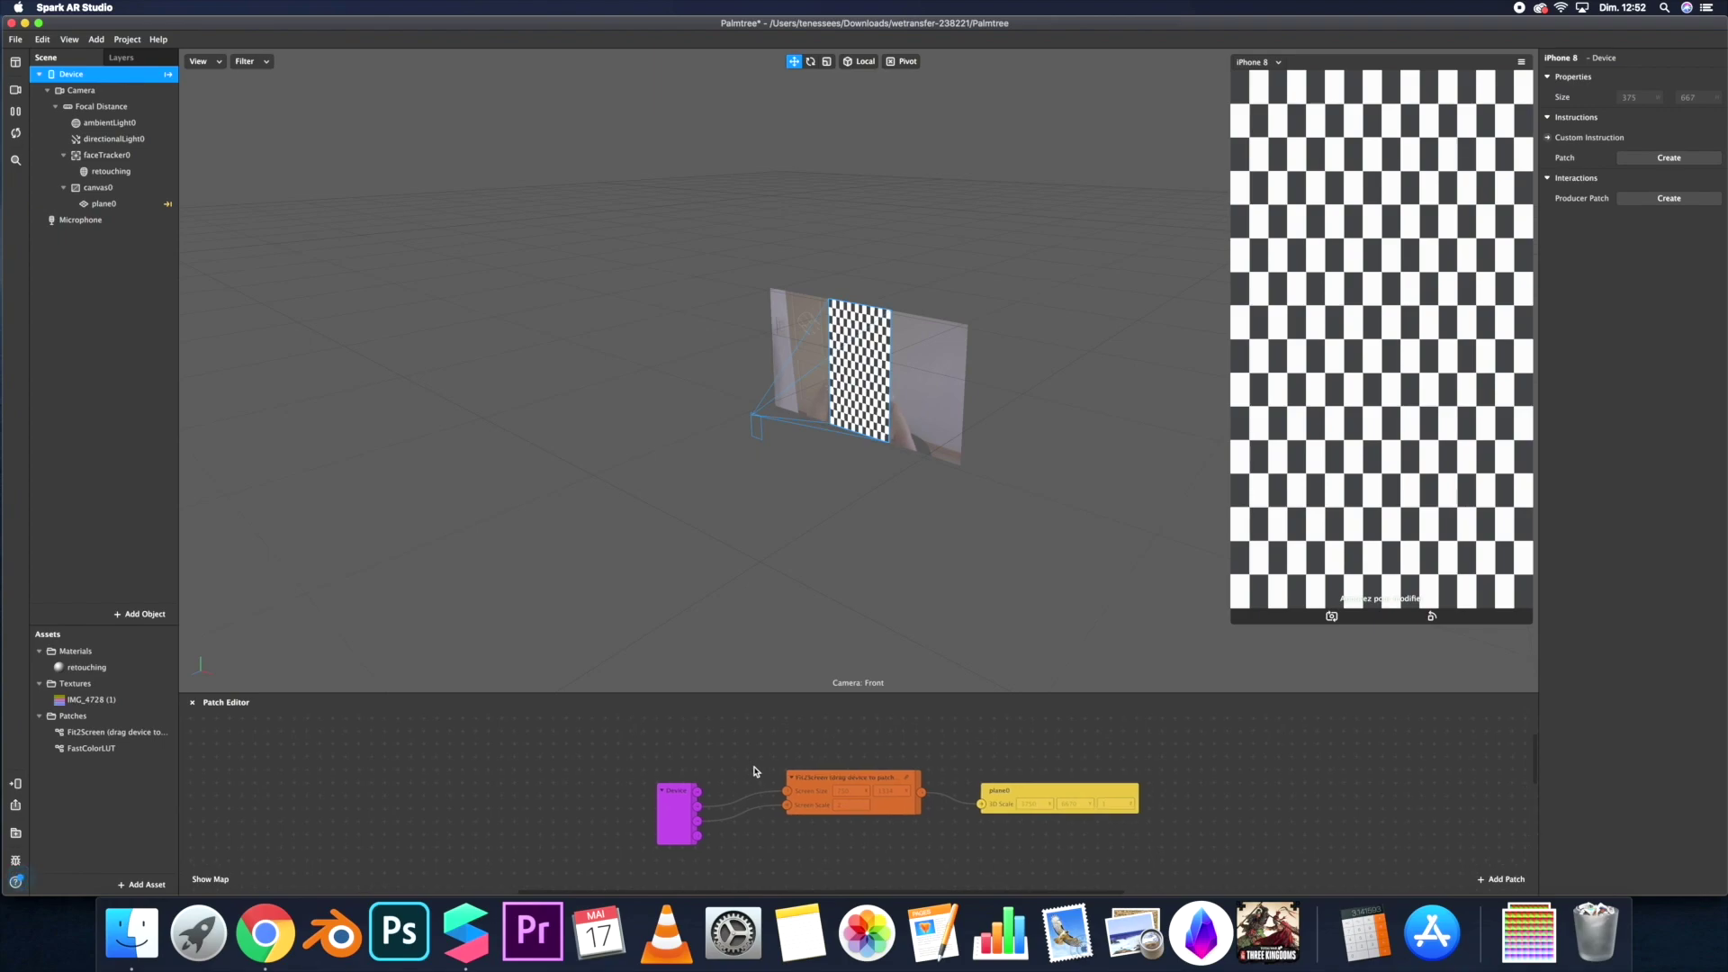
Add a new material to the plane and set its shader type to Flat.
{"action": "scroll", "coordinate": [755, 771], "scroll_direction": "down", "scroll_amount": 3}
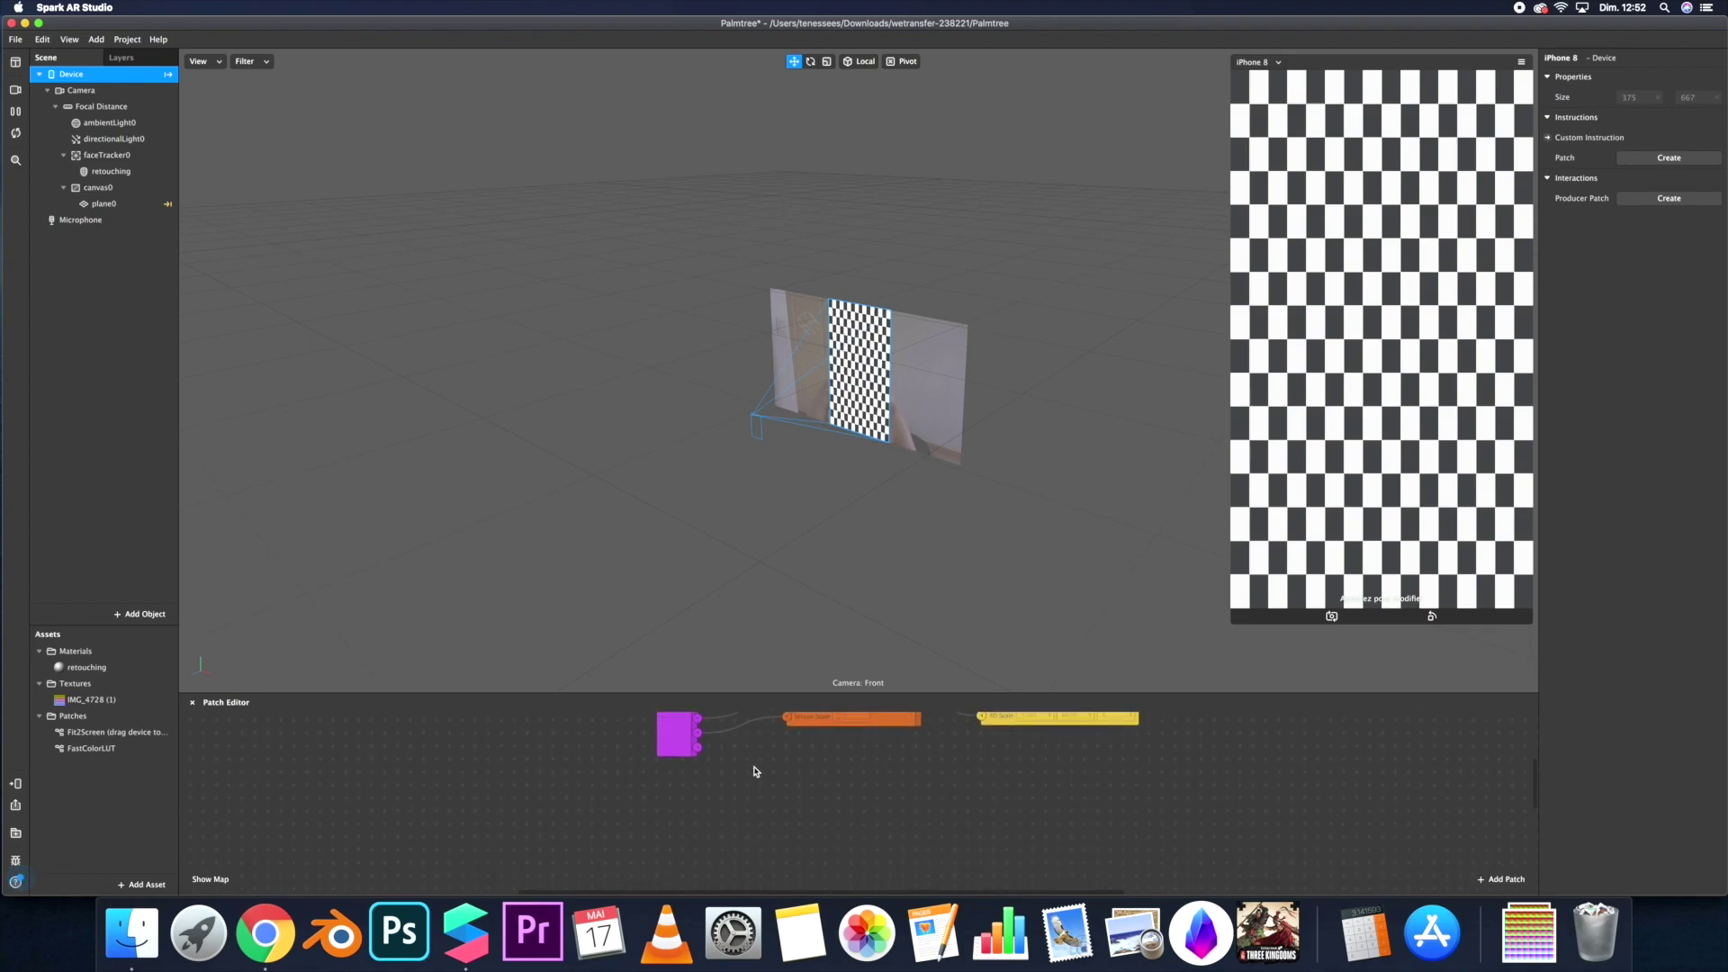
{"action": "left_click", "coordinate": [117, 204]}
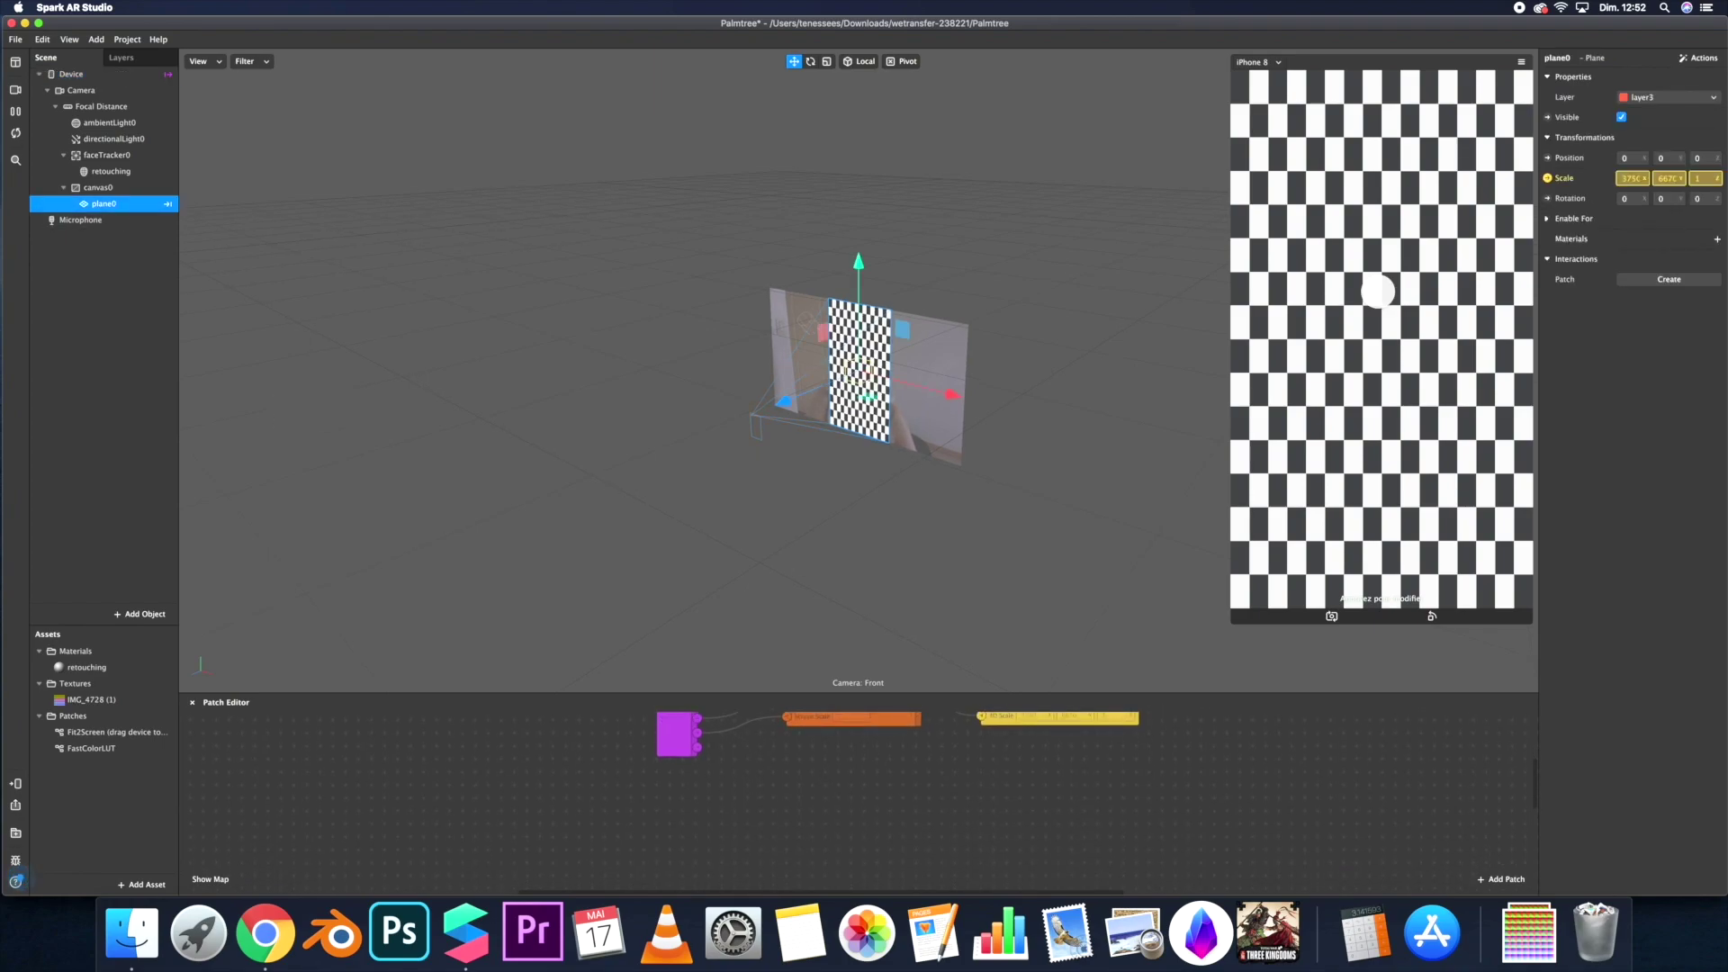
{"action": "left_click", "coordinate": [1716, 240]}
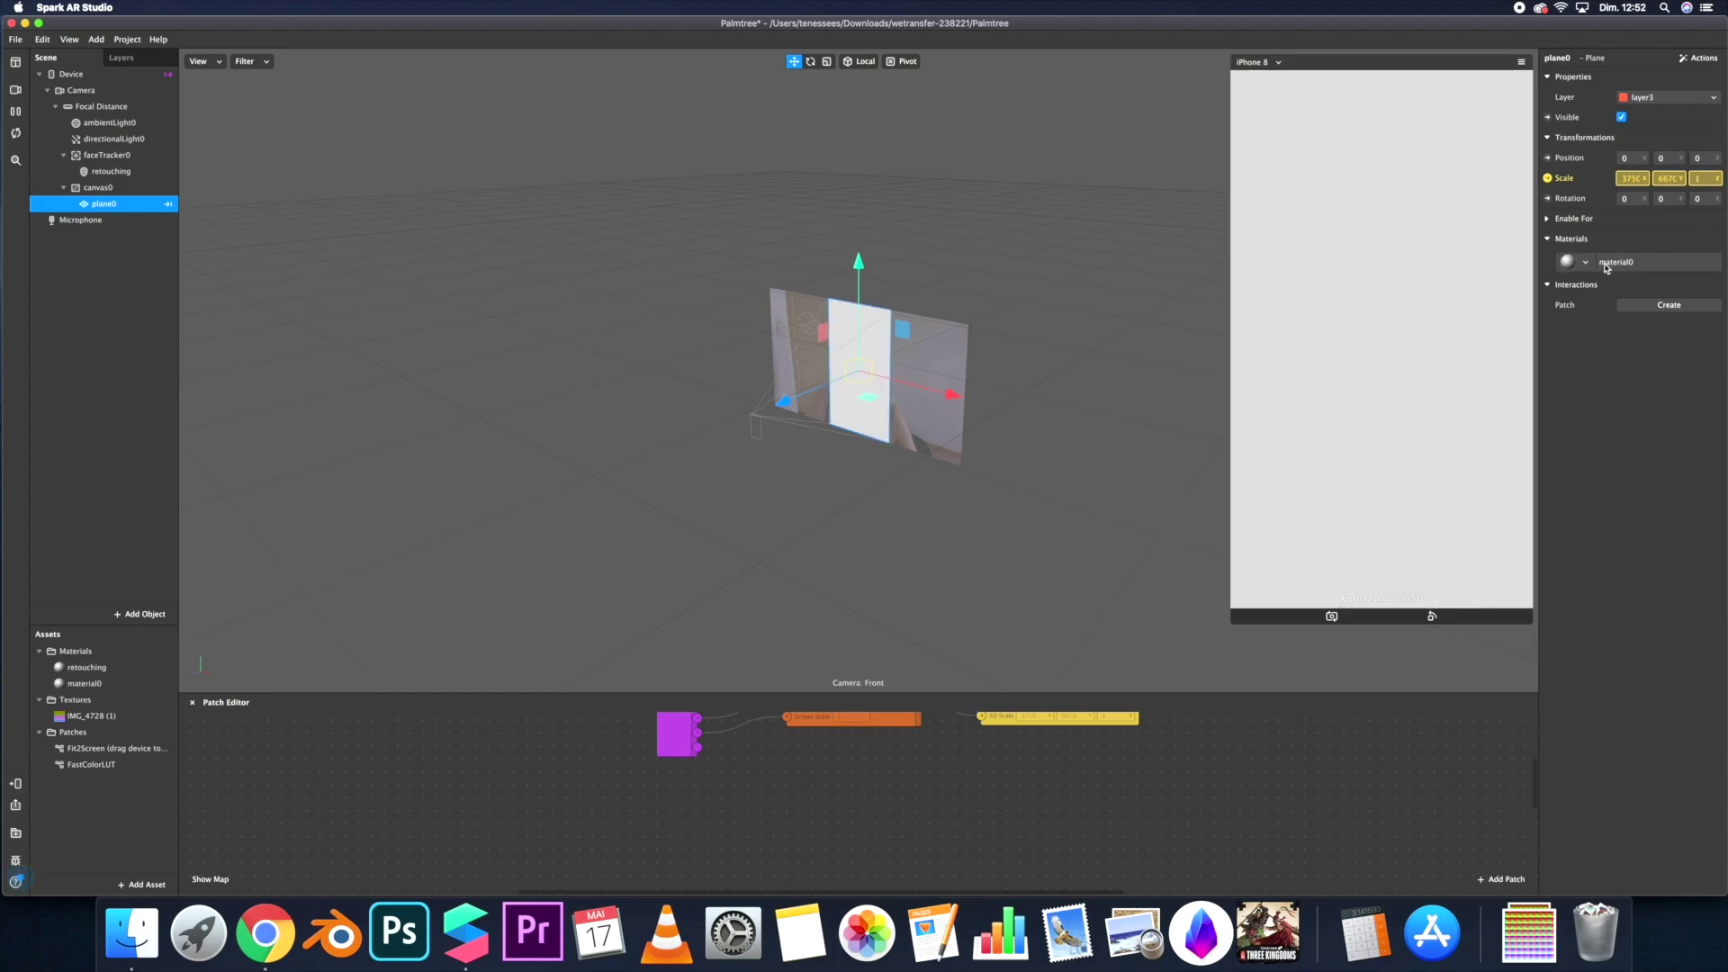
{"action": "left_click", "coordinate": [86, 685]}
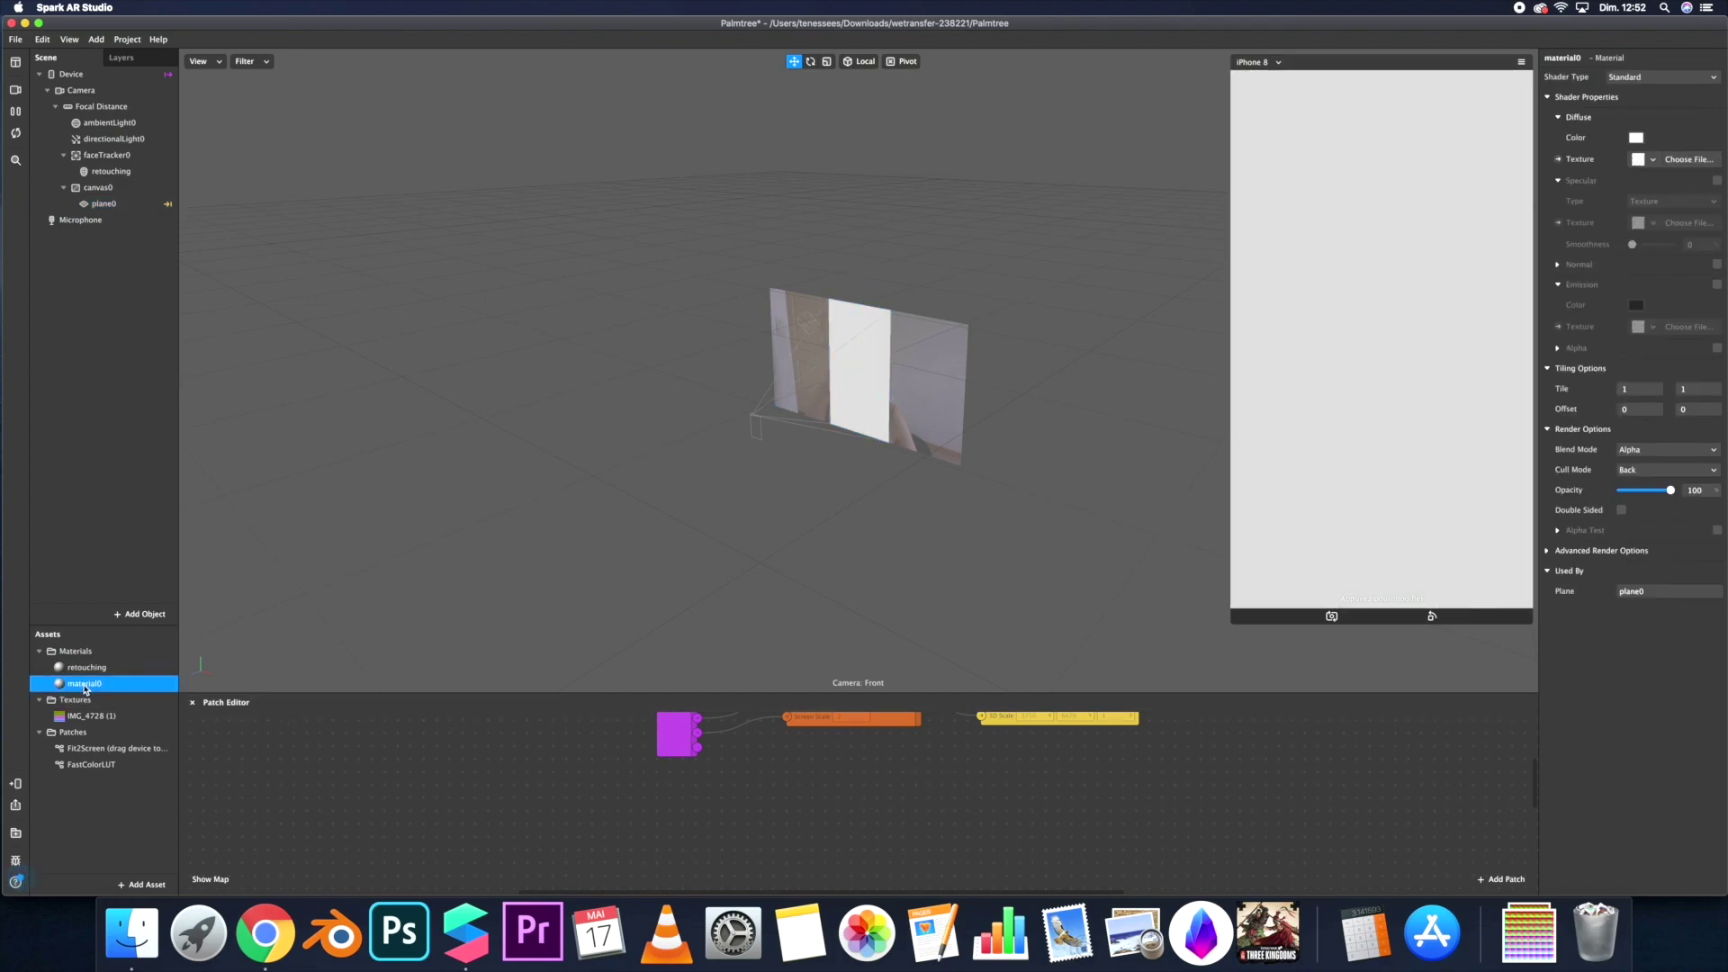
{"action": "left_click", "coordinate": [1661, 76]}
{"action": "left_click", "coordinate": [1638, 90]}
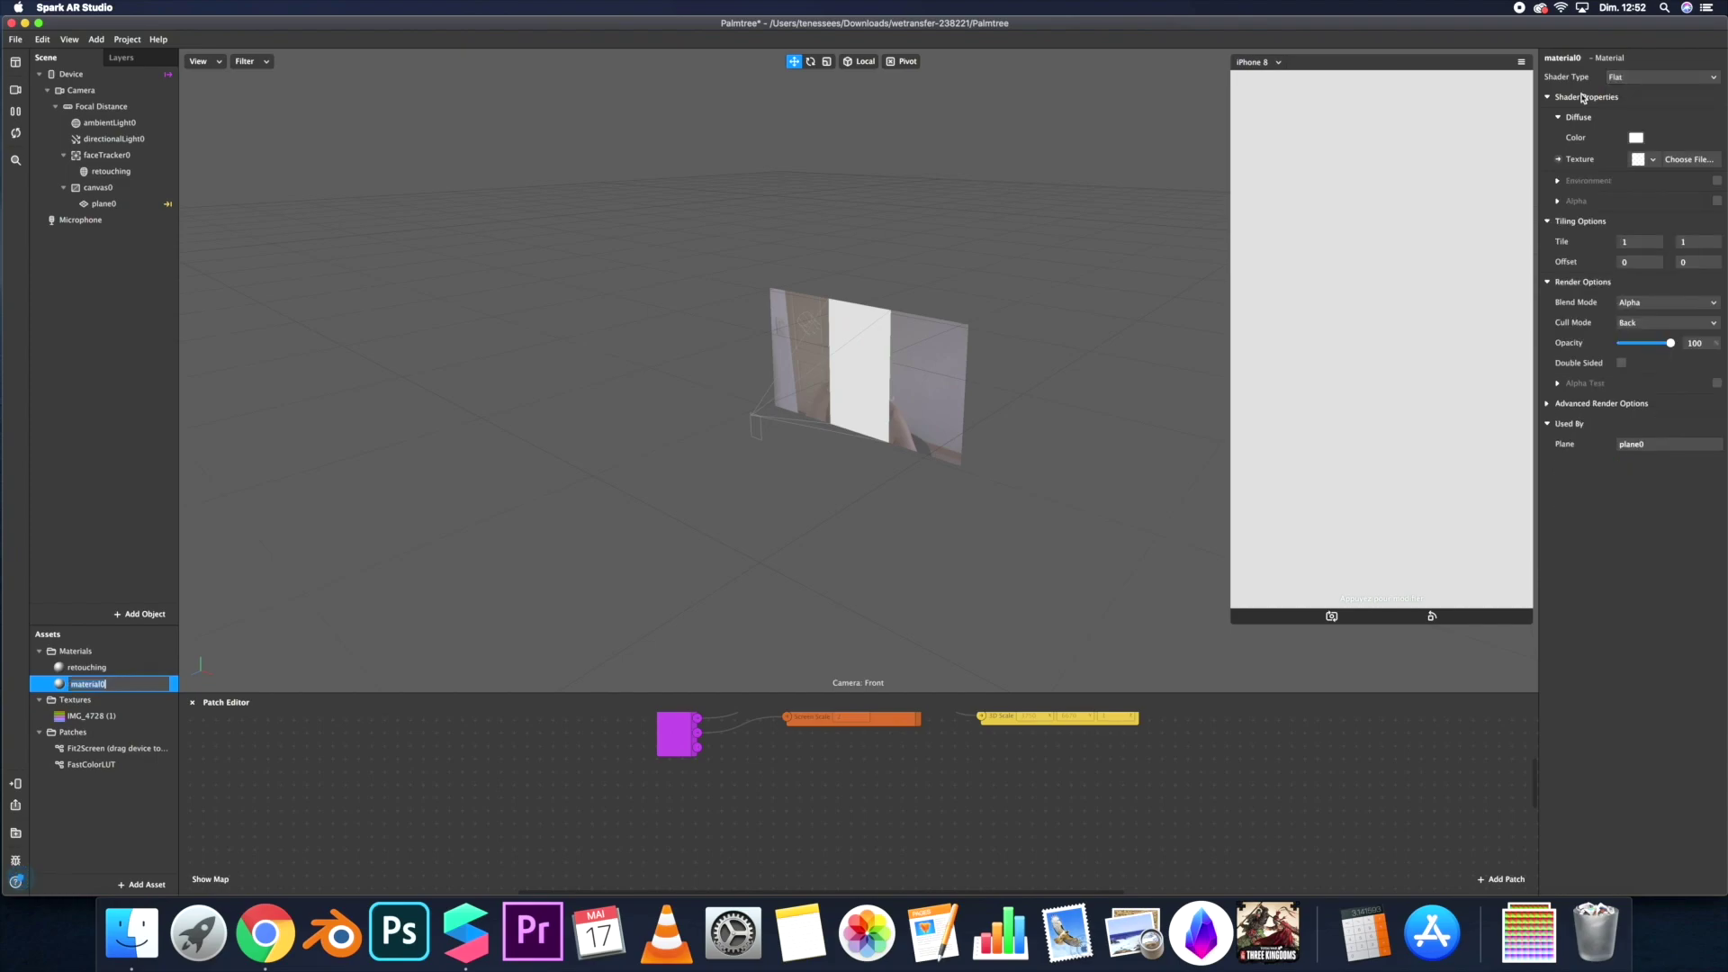
Rename the plane's material to LUT and assign IMG_4728 (1) as its diffuse texture.
{"action": "type", "text": "u"}
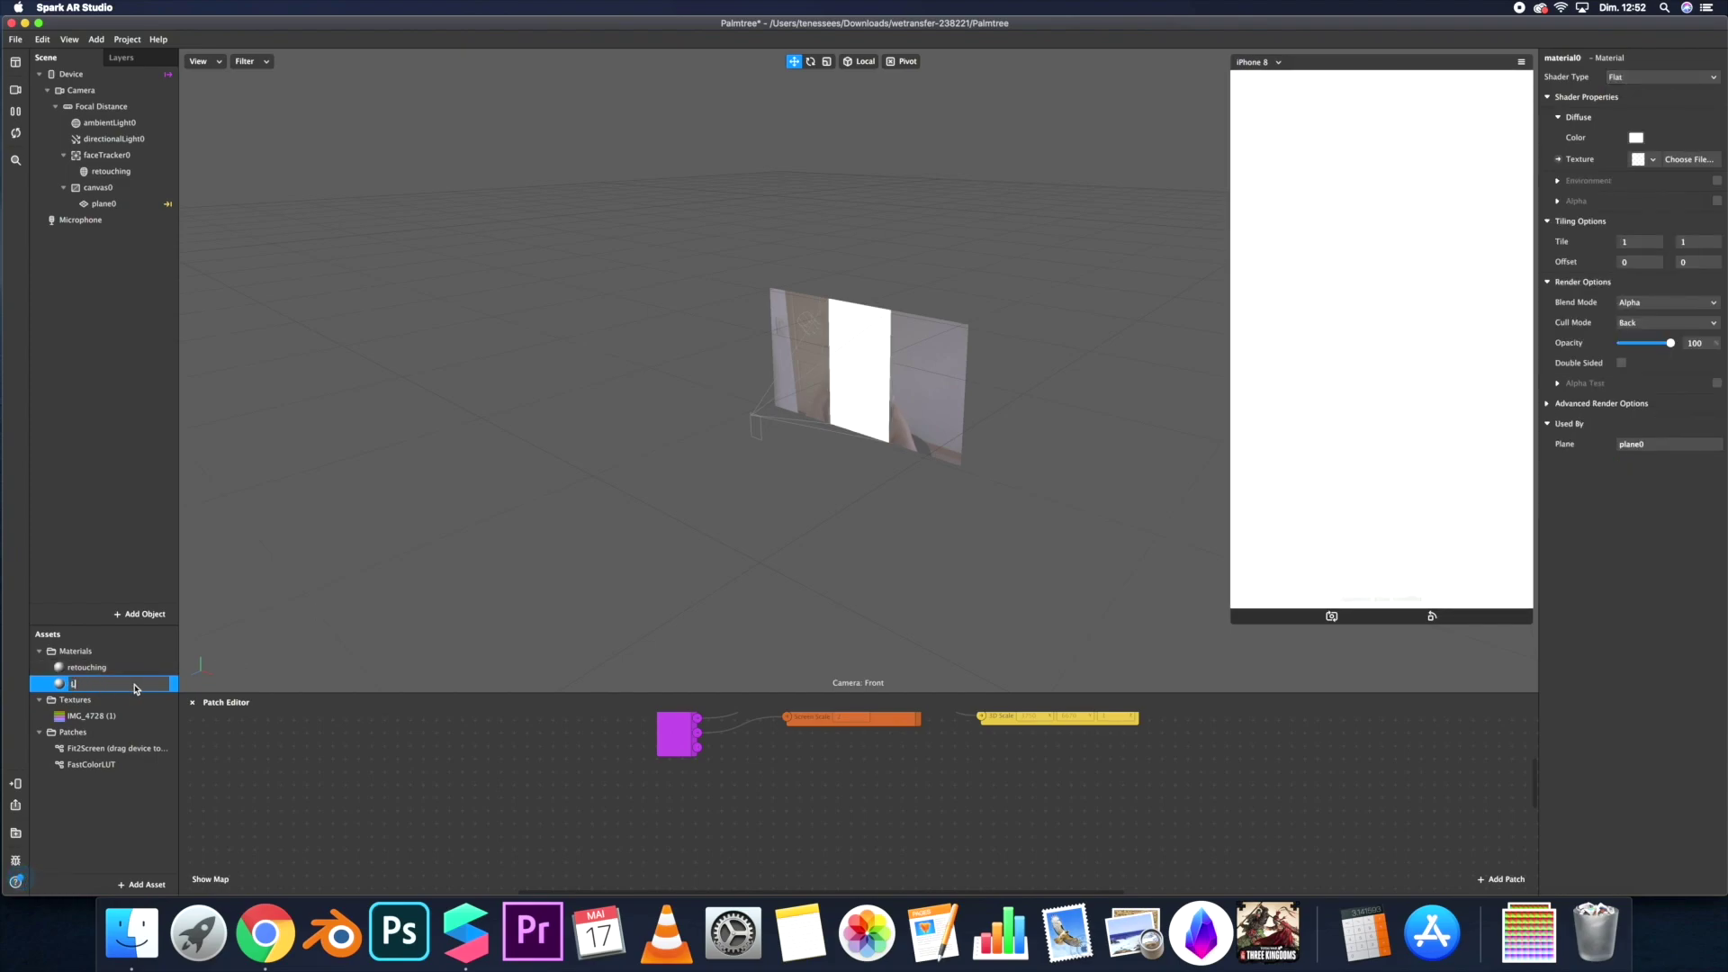
{"action": "key", "text": "Return"}
{"action": "left_click", "coordinate": [1646, 160]}
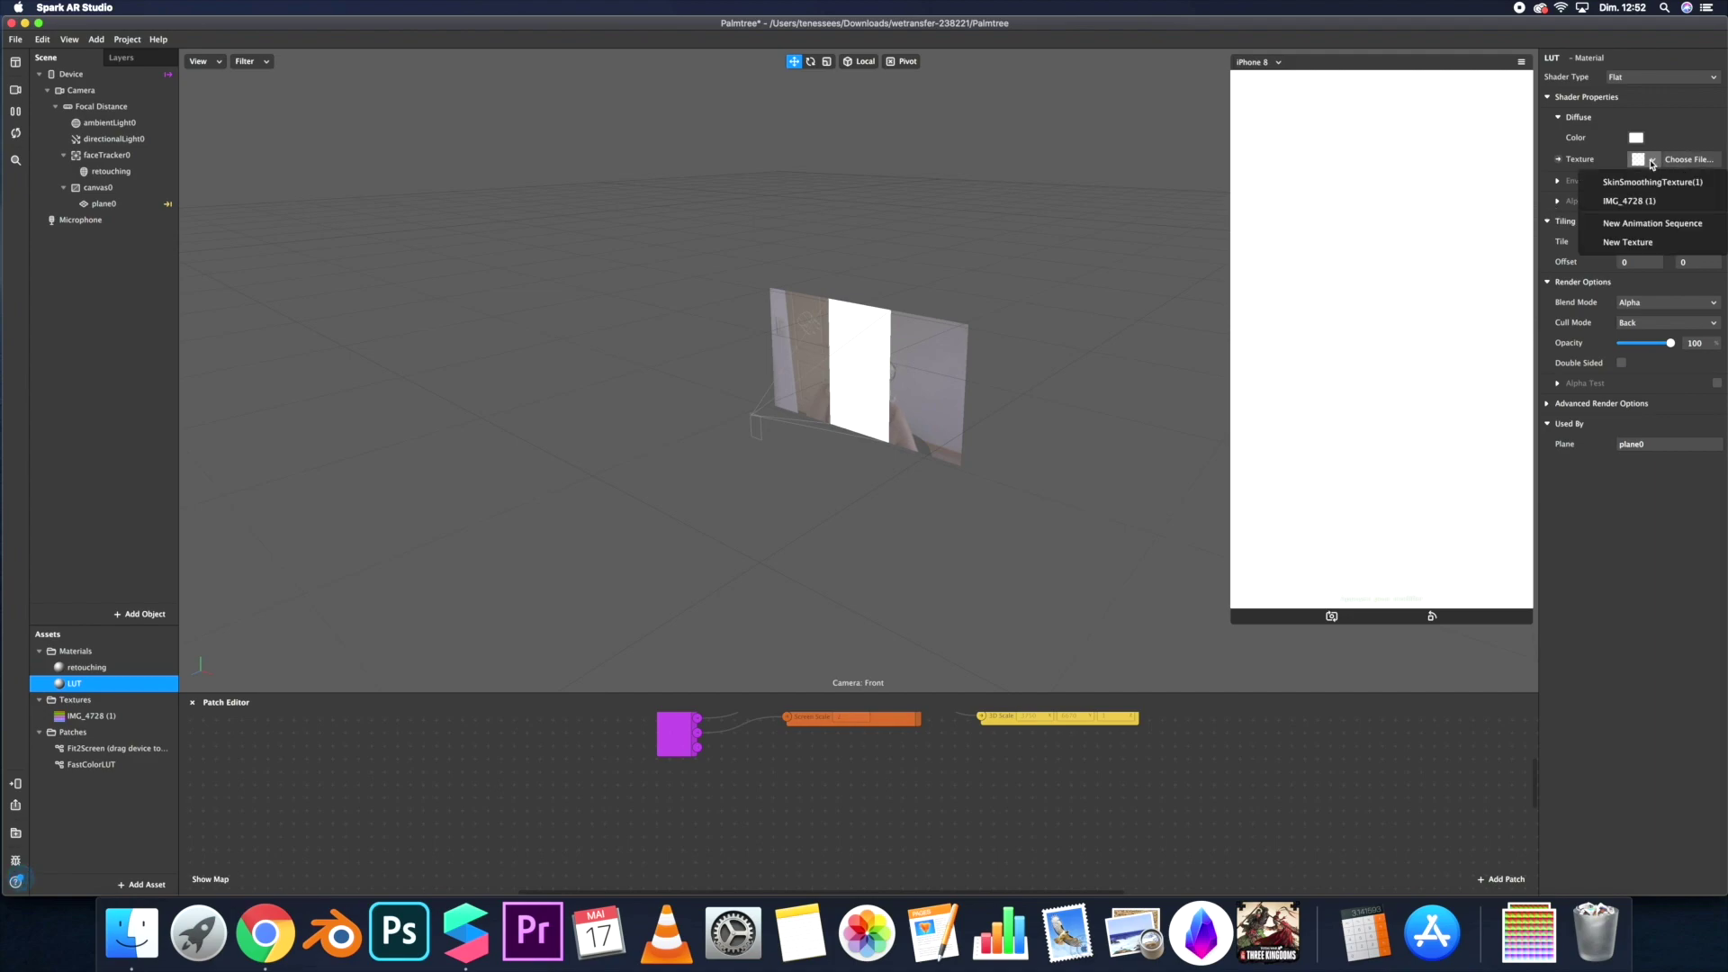
{"action": "left_click", "coordinate": [1647, 202]}
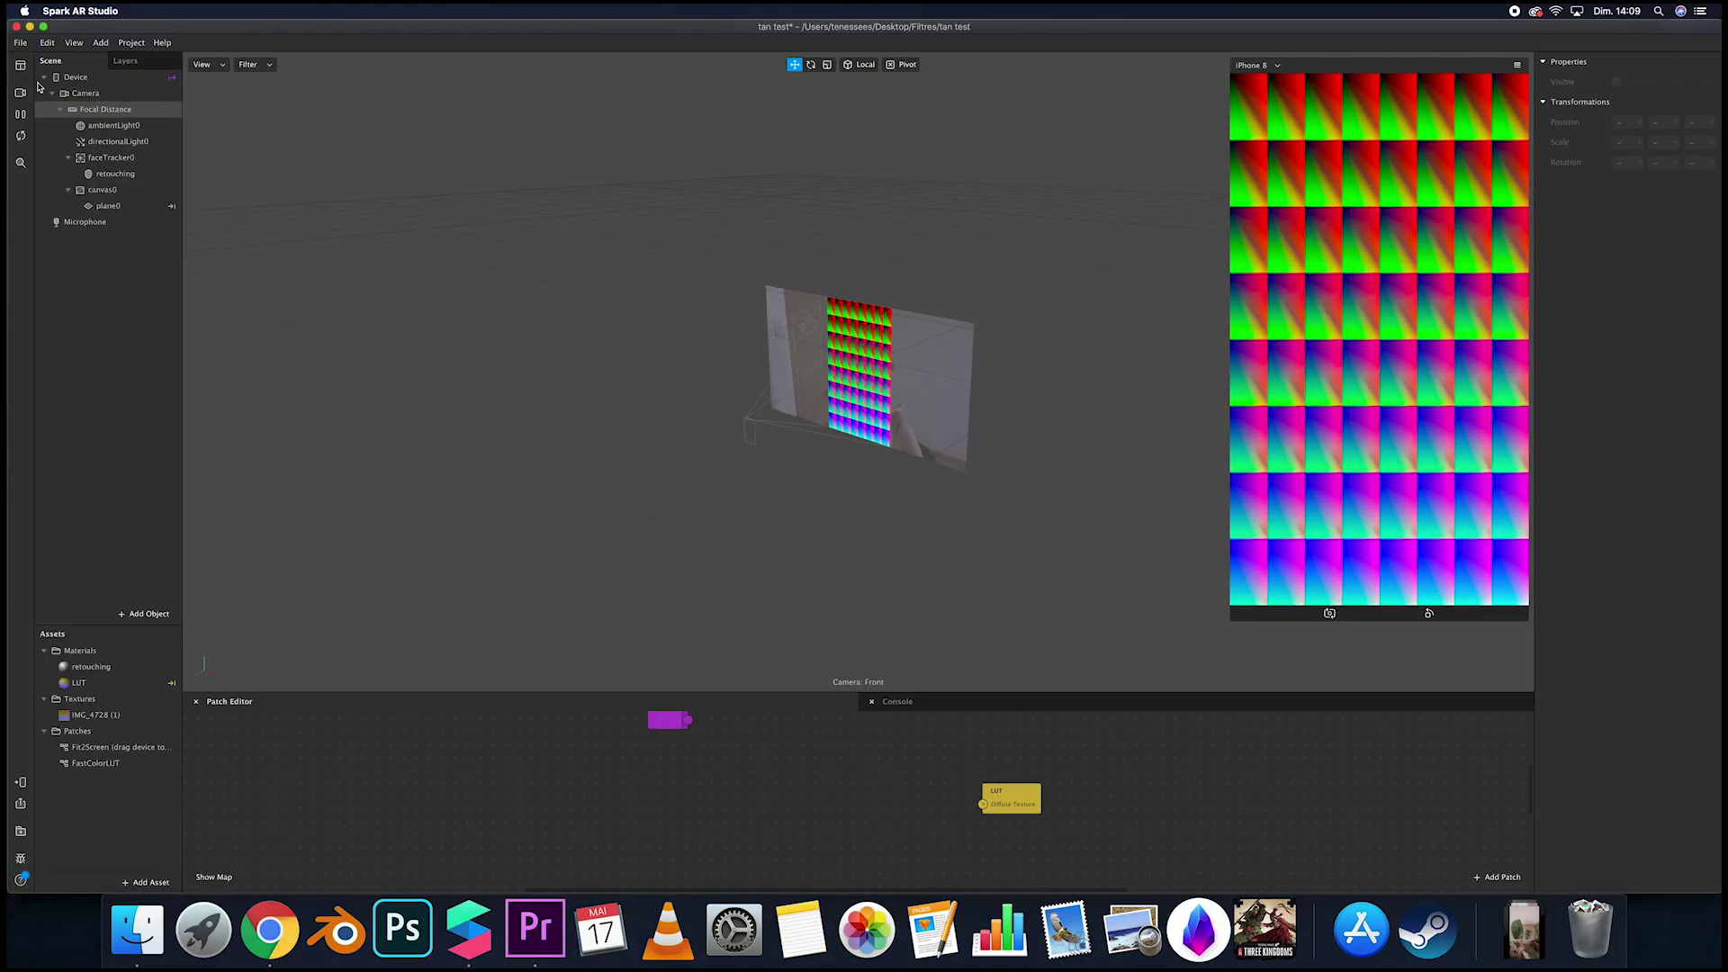
Extract the camera's texture and add that texture to the patch graph.
{"action": "left_click", "coordinate": [102, 97]}
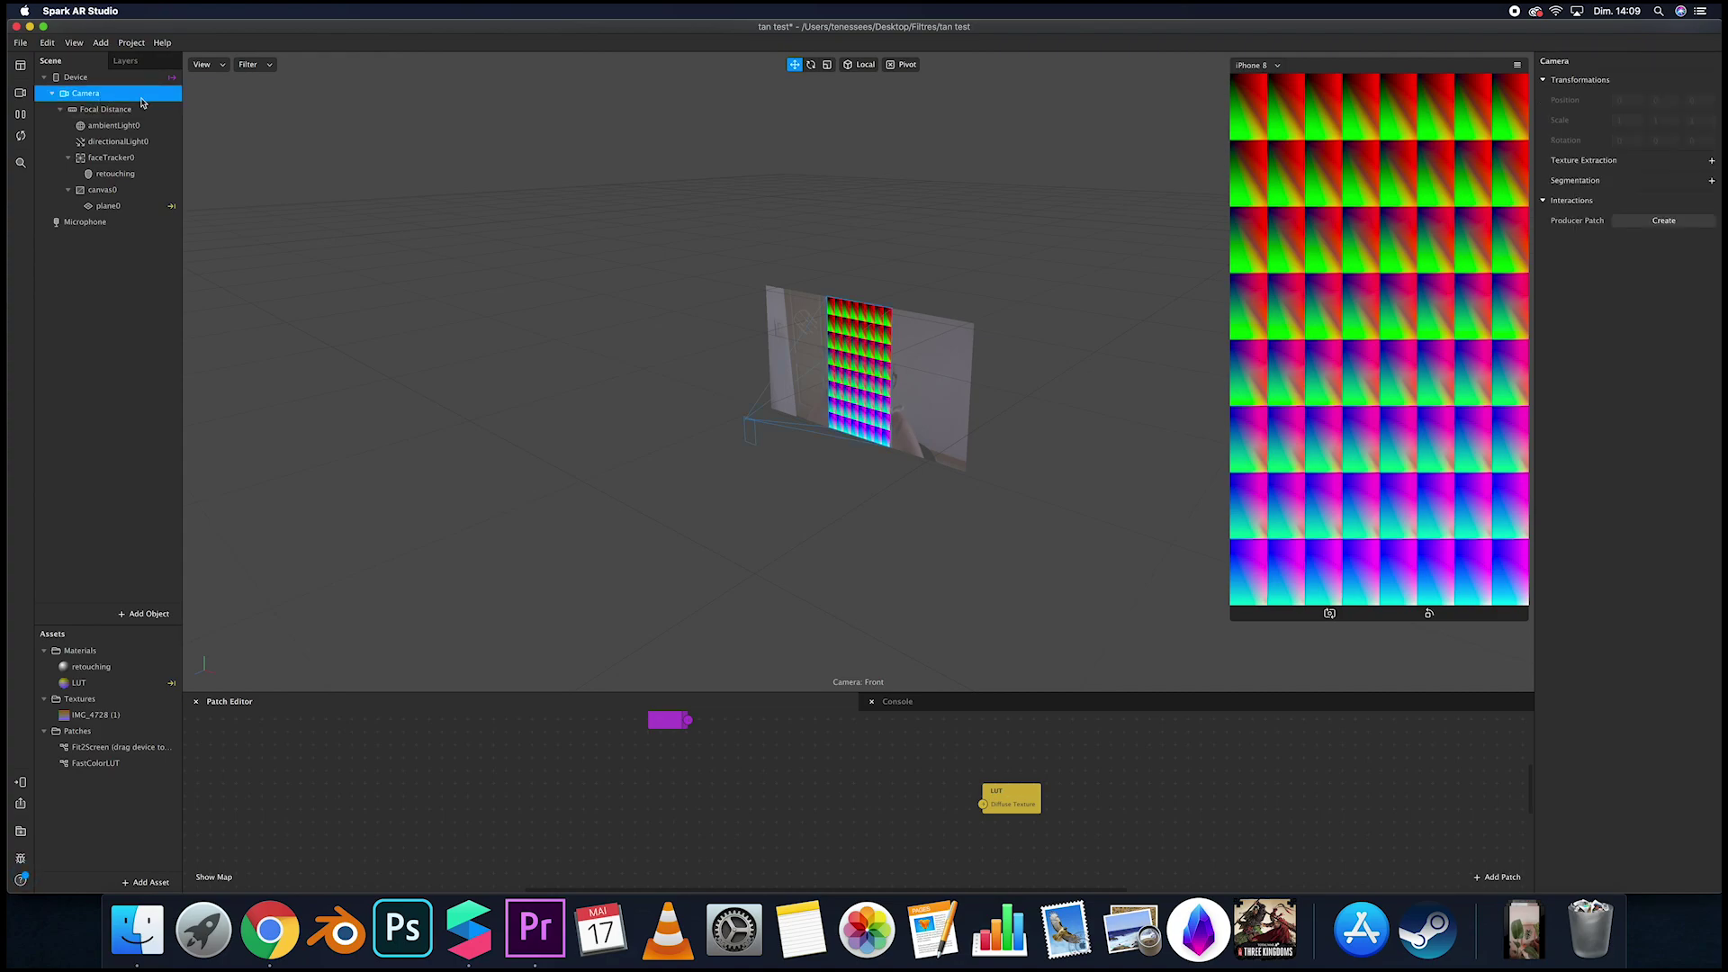
{"action": "left_click", "coordinate": [1712, 161]}
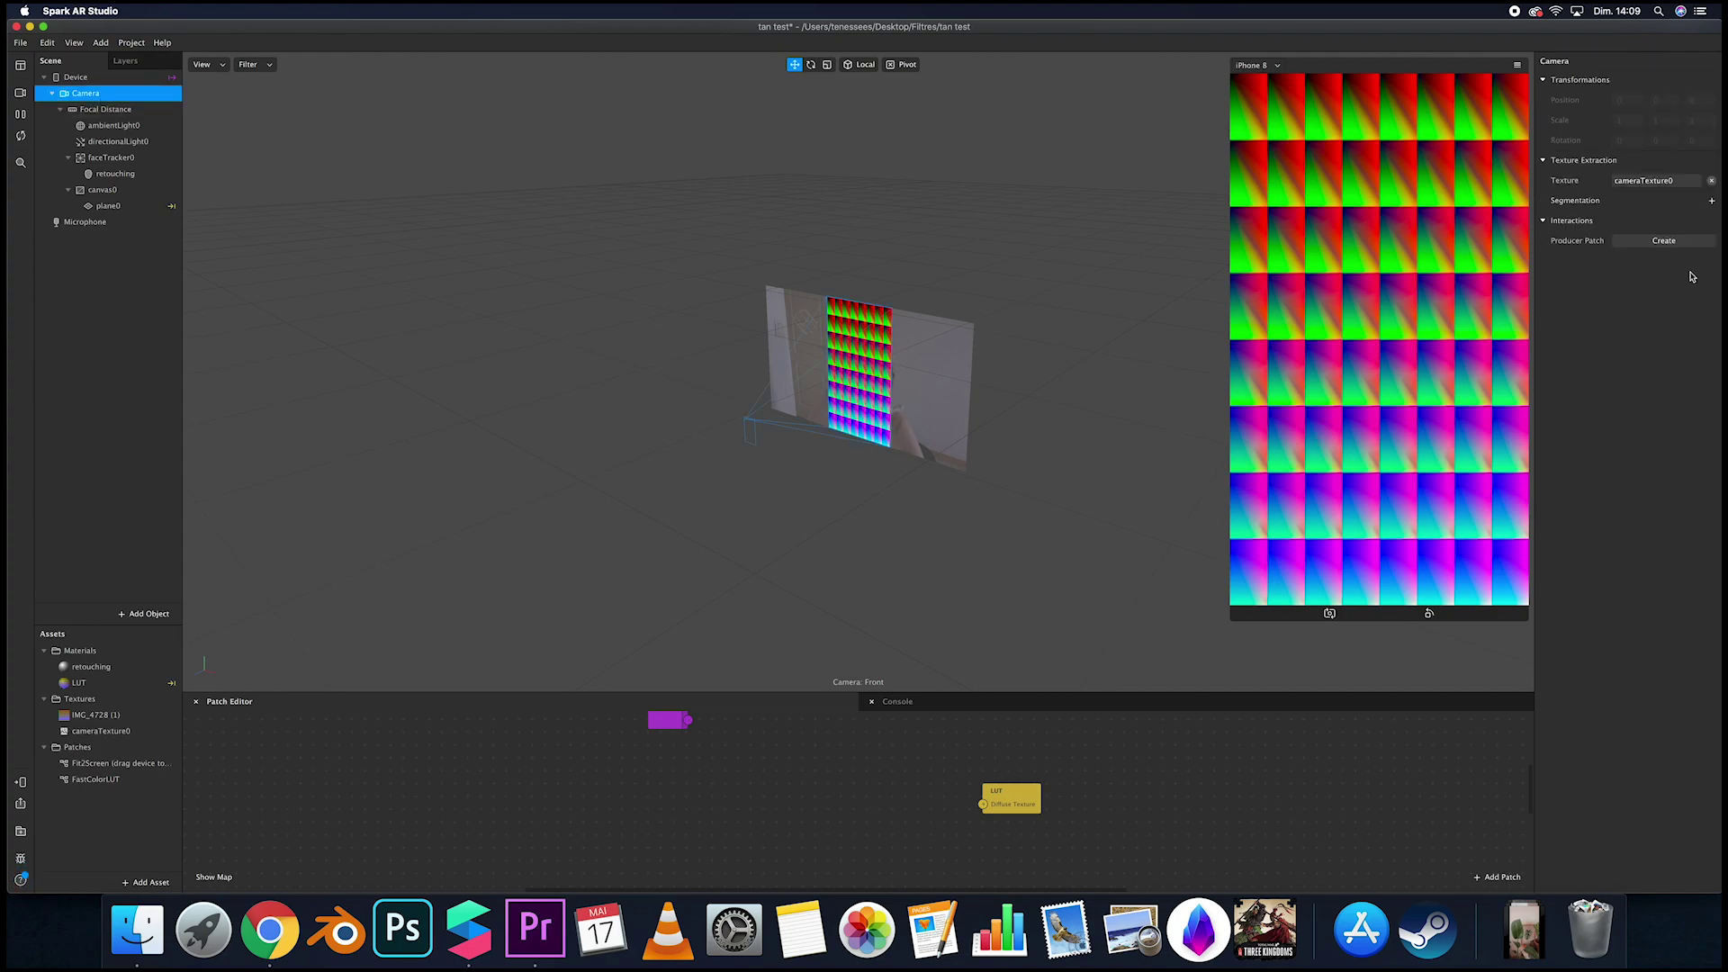
{"action": "left_click_drag", "start_coordinate": [119, 733], "coordinate": [648, 792]}
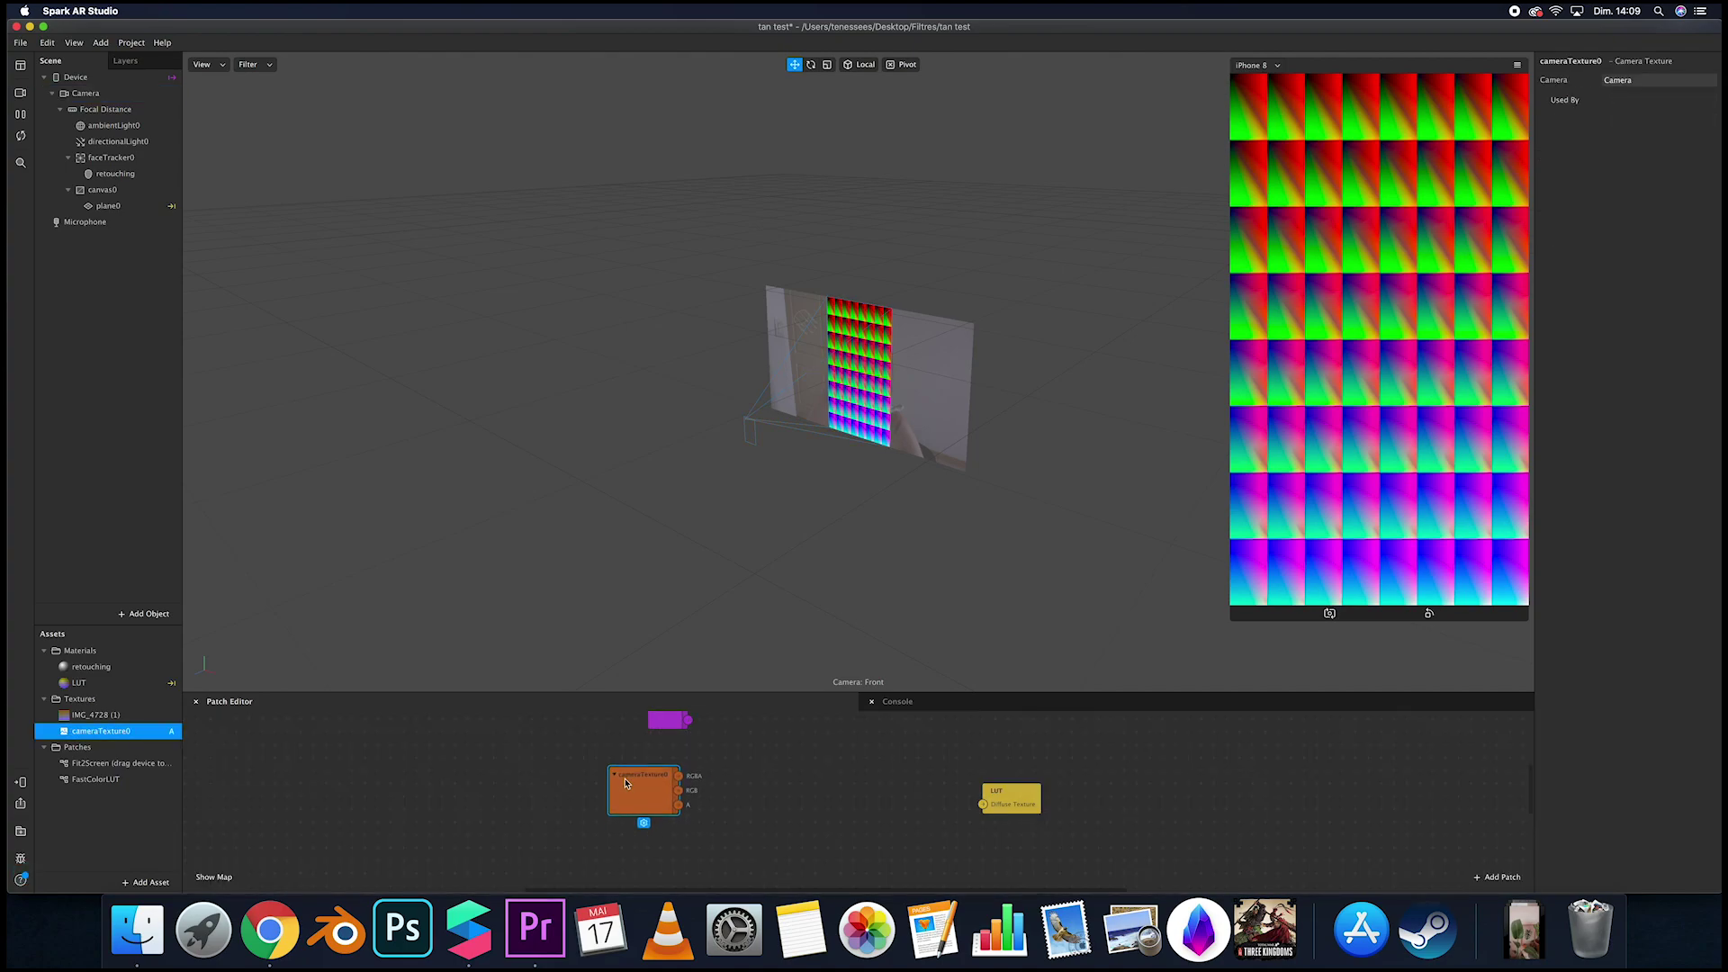
Add the FastColorLUT patch, feeding it the camera texture's RGBA output and linking its result to the LUT material's diffuse texture.
{"action": "left_click_drag", "start_coordinate": [114, 787], "coordinate": [817, 794]}
{"action": "left_click_drag", "start_coordinate": [680, 782], "coordinate": [775, 798]}
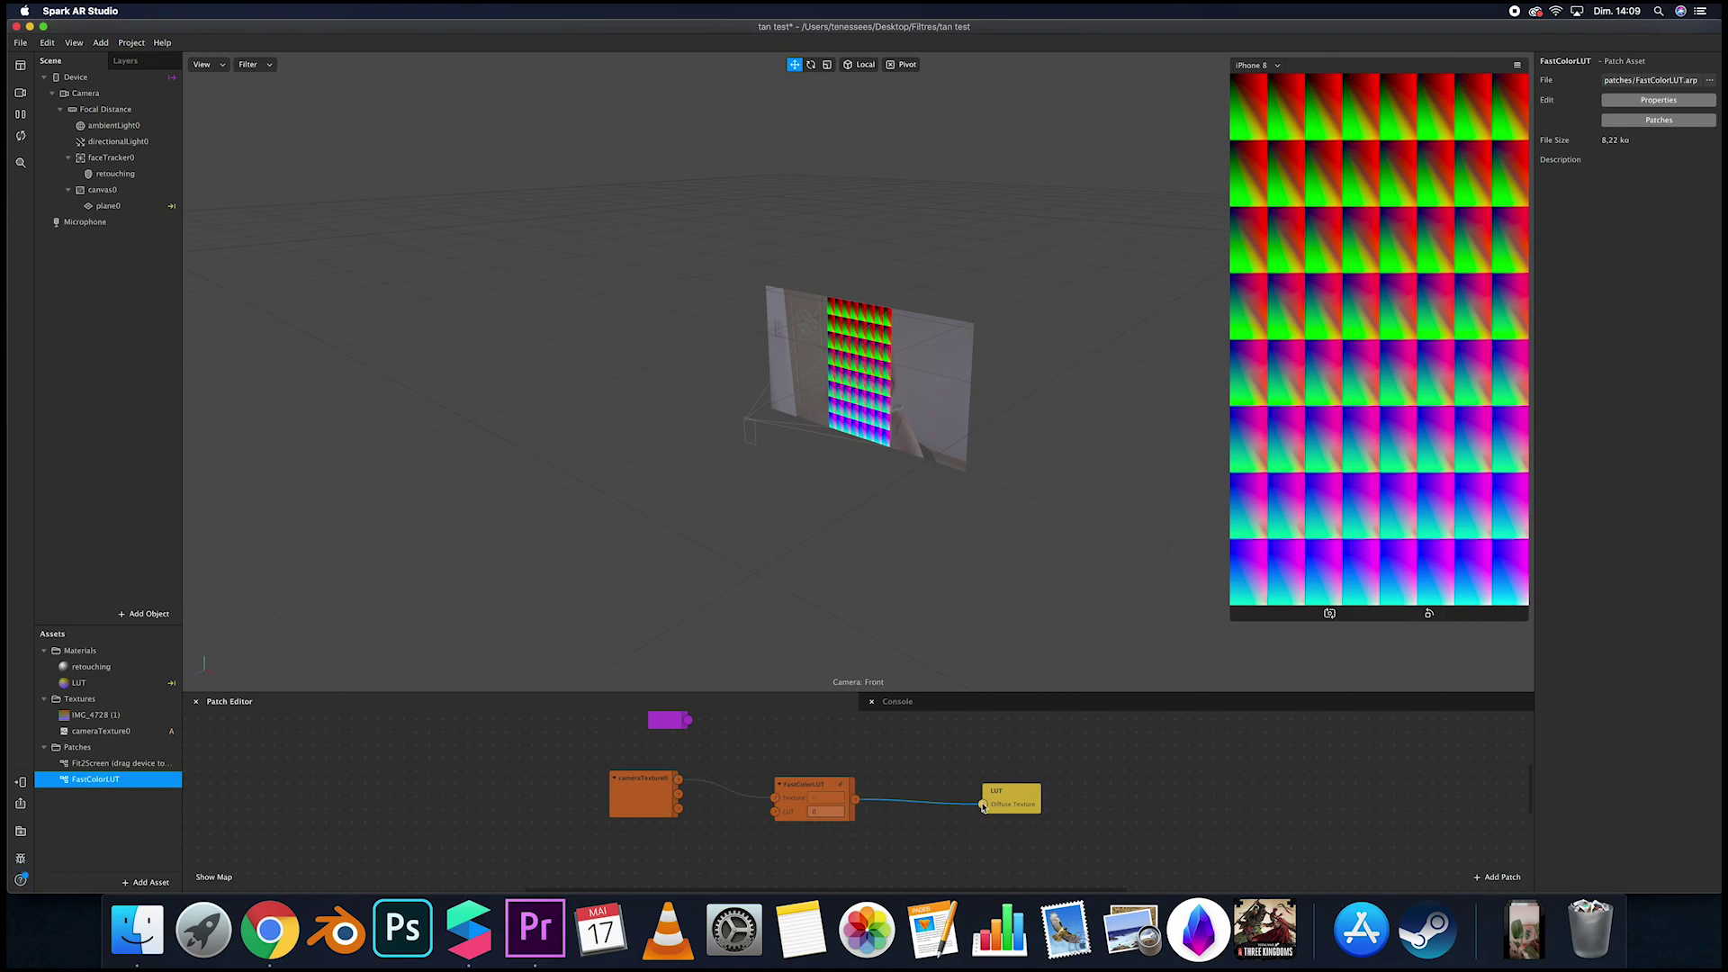
{"action": "left_click_drag", "start_coordinate": [983, 806], "coordinate": [983, 804]}
{"action": "left_click_drag", "start_coordinate": [815, 792], "coordinate": [843, 760]}
{"action": "left_click_drag", "start_coordinate": [632, 804], "coordinate": [606, 790]}
Connect the IMG_4728 (1) texture to the FastColorLUT patch's LUT input, keeping the texture's filtering at None.
{"action": "left_click", "coordinate": [120, 718]}
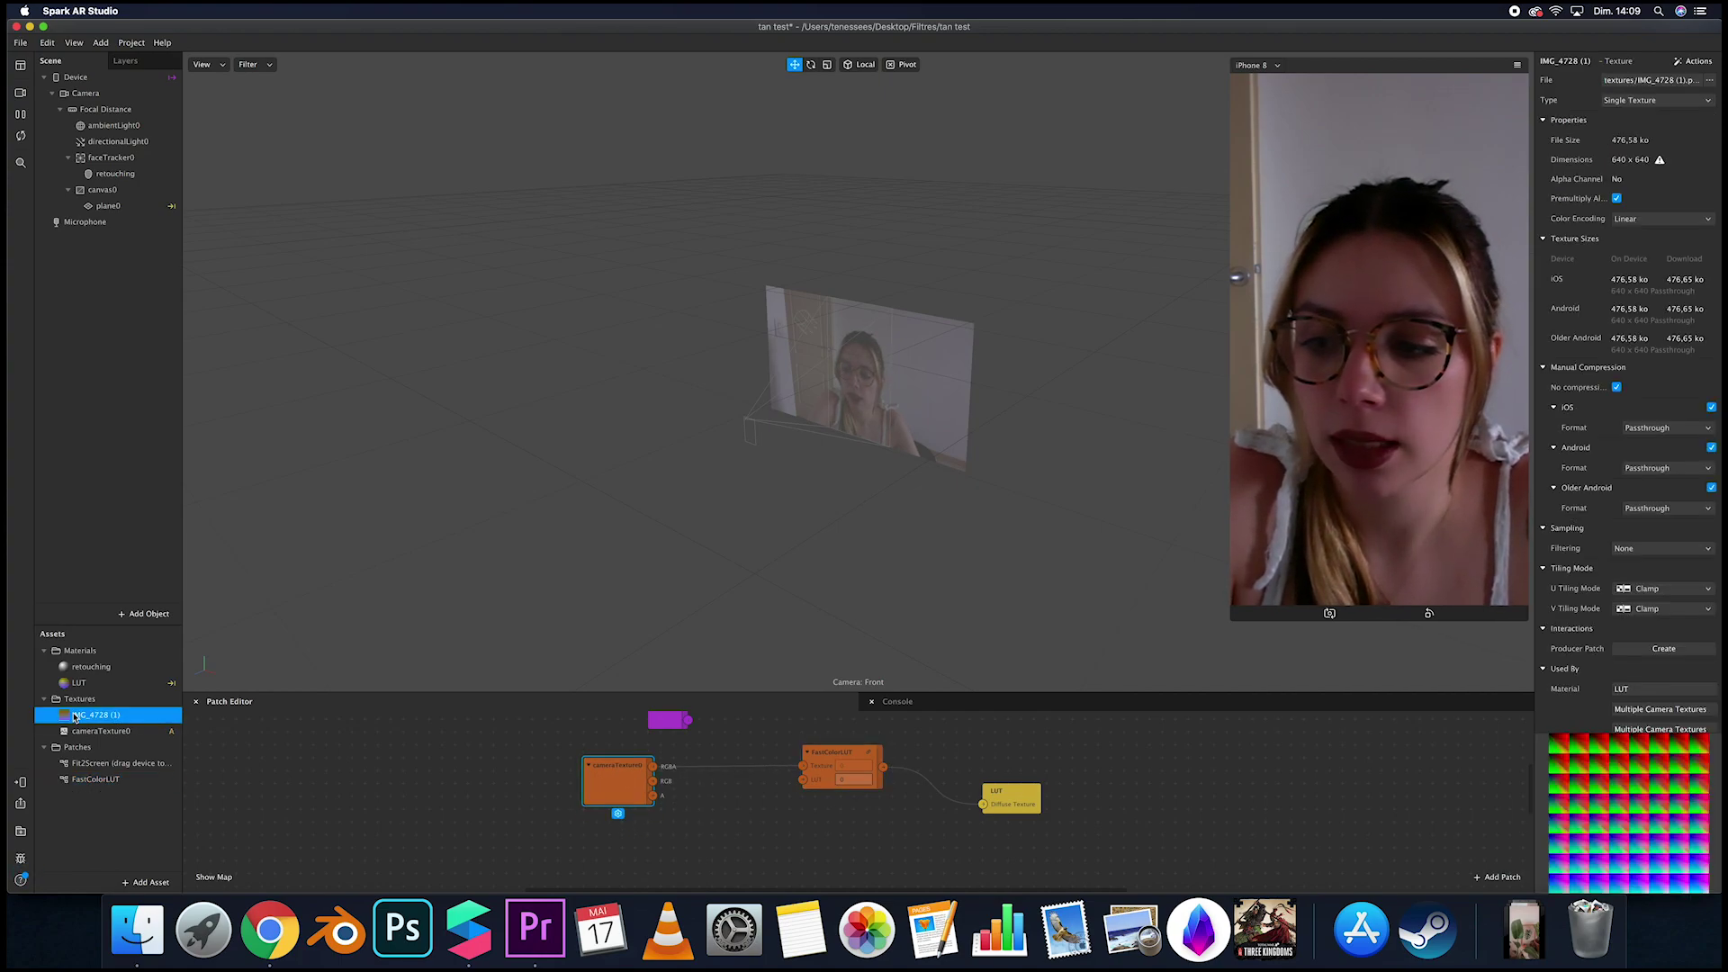
{"action": "left_click_drag", "start_coordinate": [120, 718], "coordinate": [803, 779]}
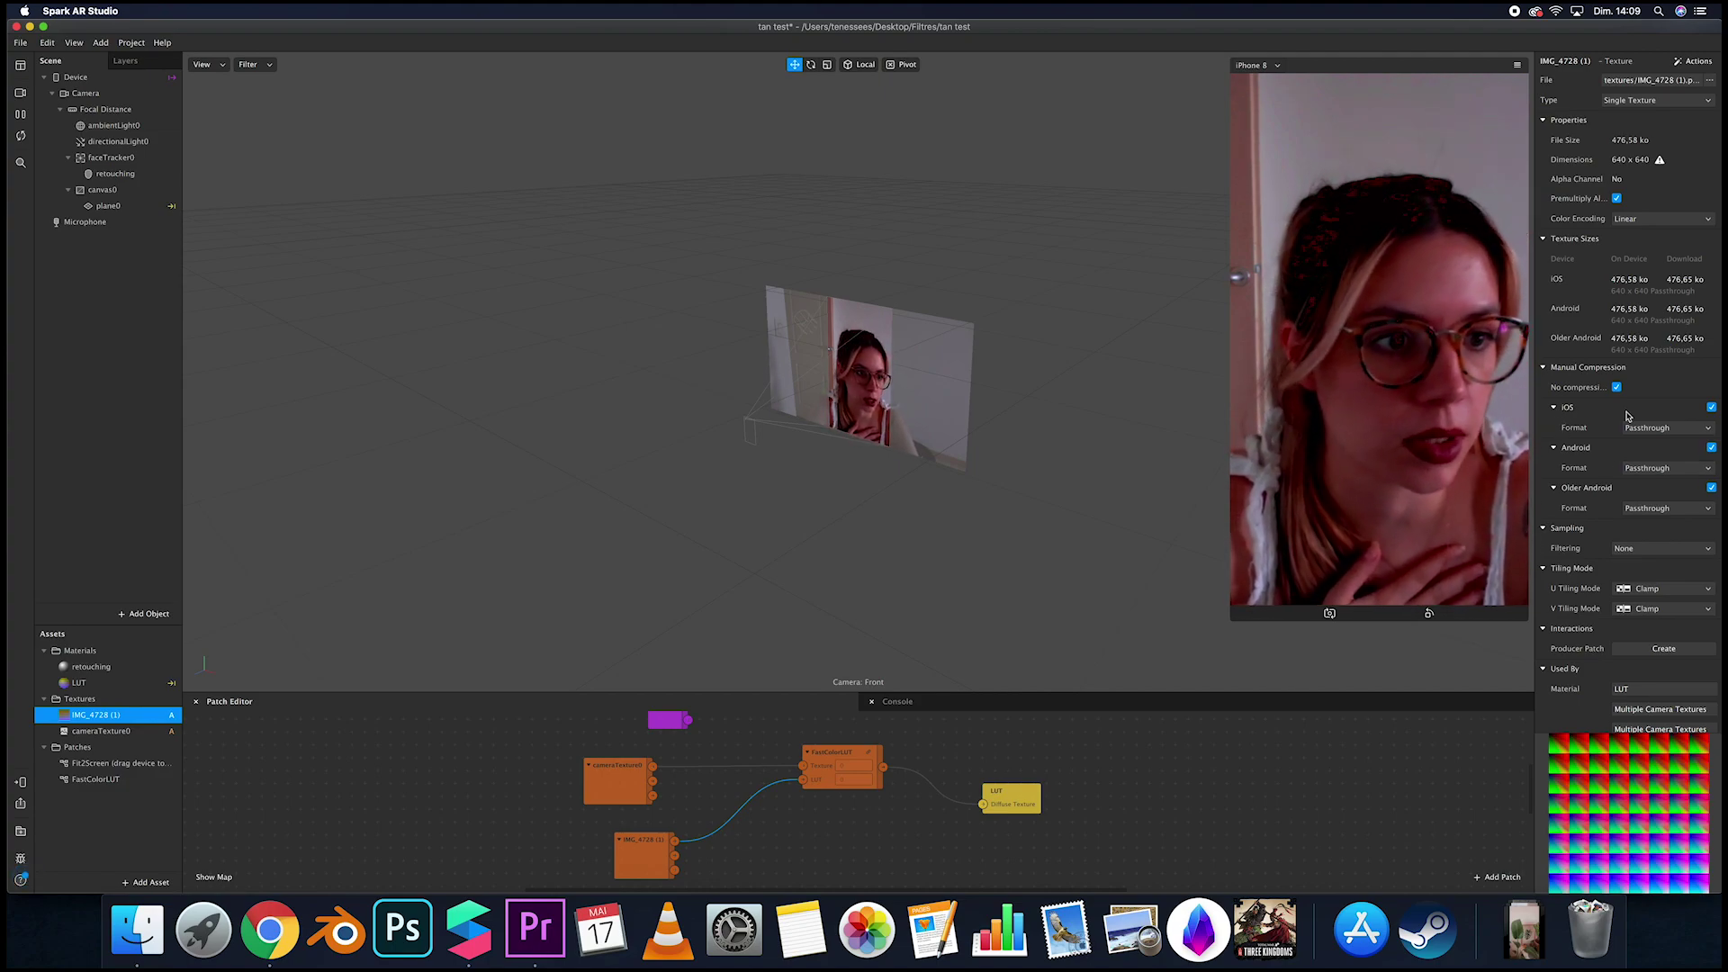
{"action": "left_click", "coordinate": [1707, 550]}
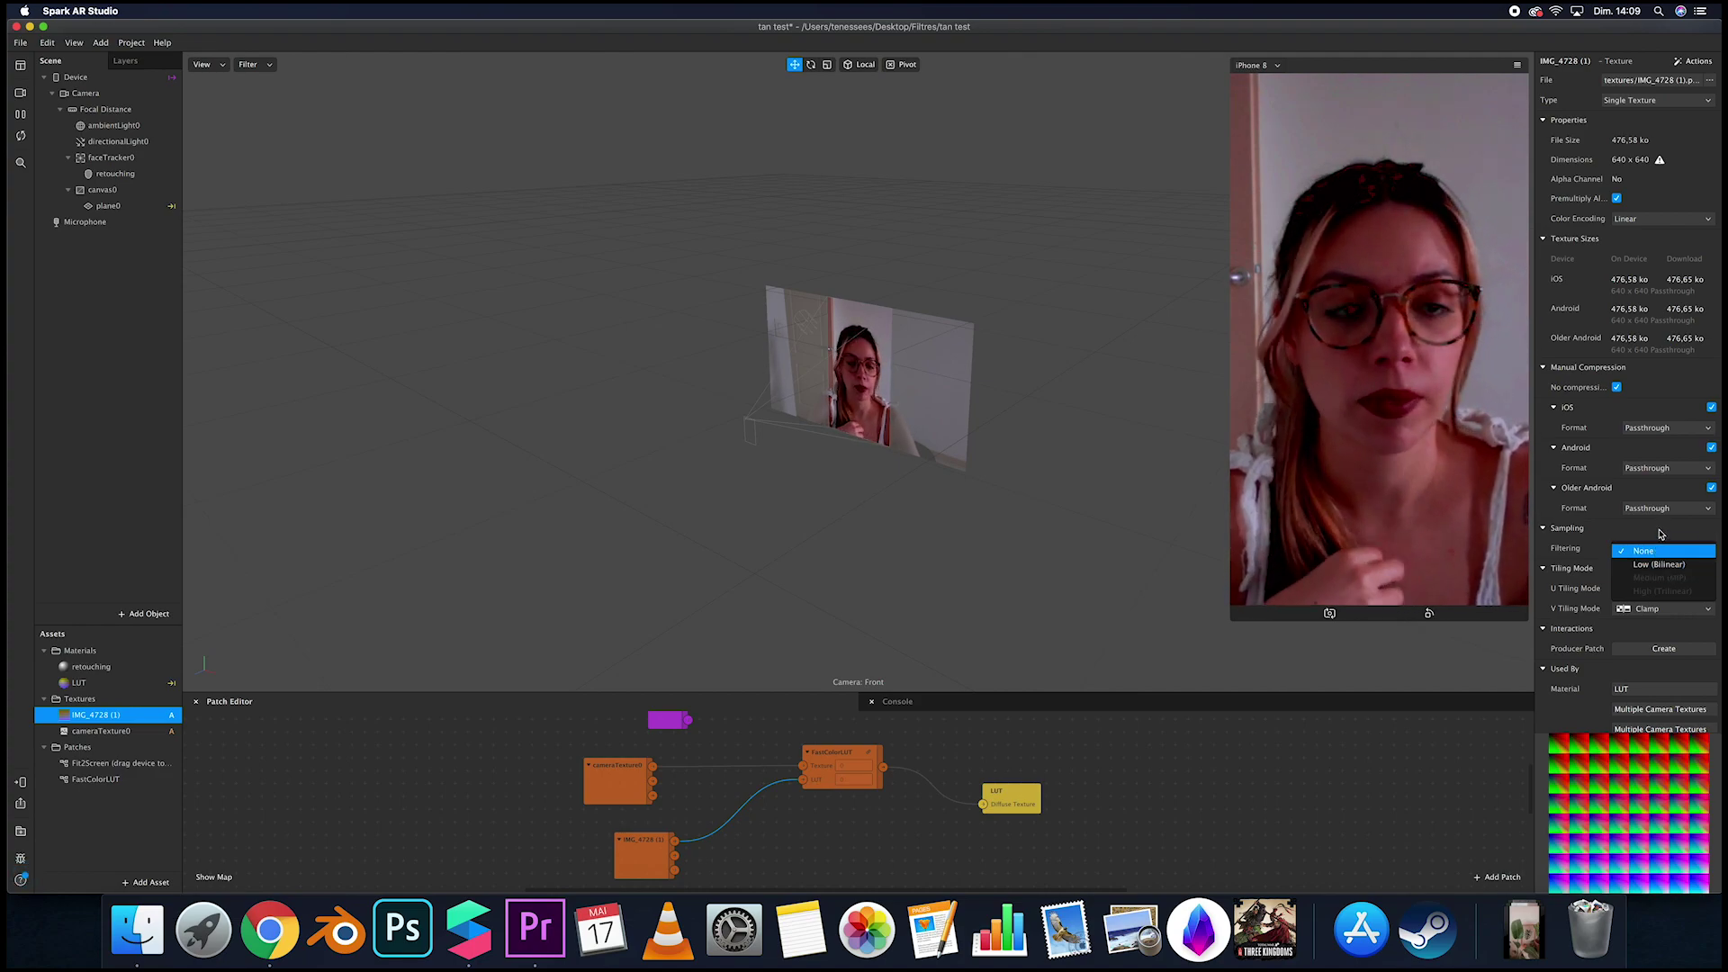
{"action": "left_click", "coordinate": [1664, 531]}
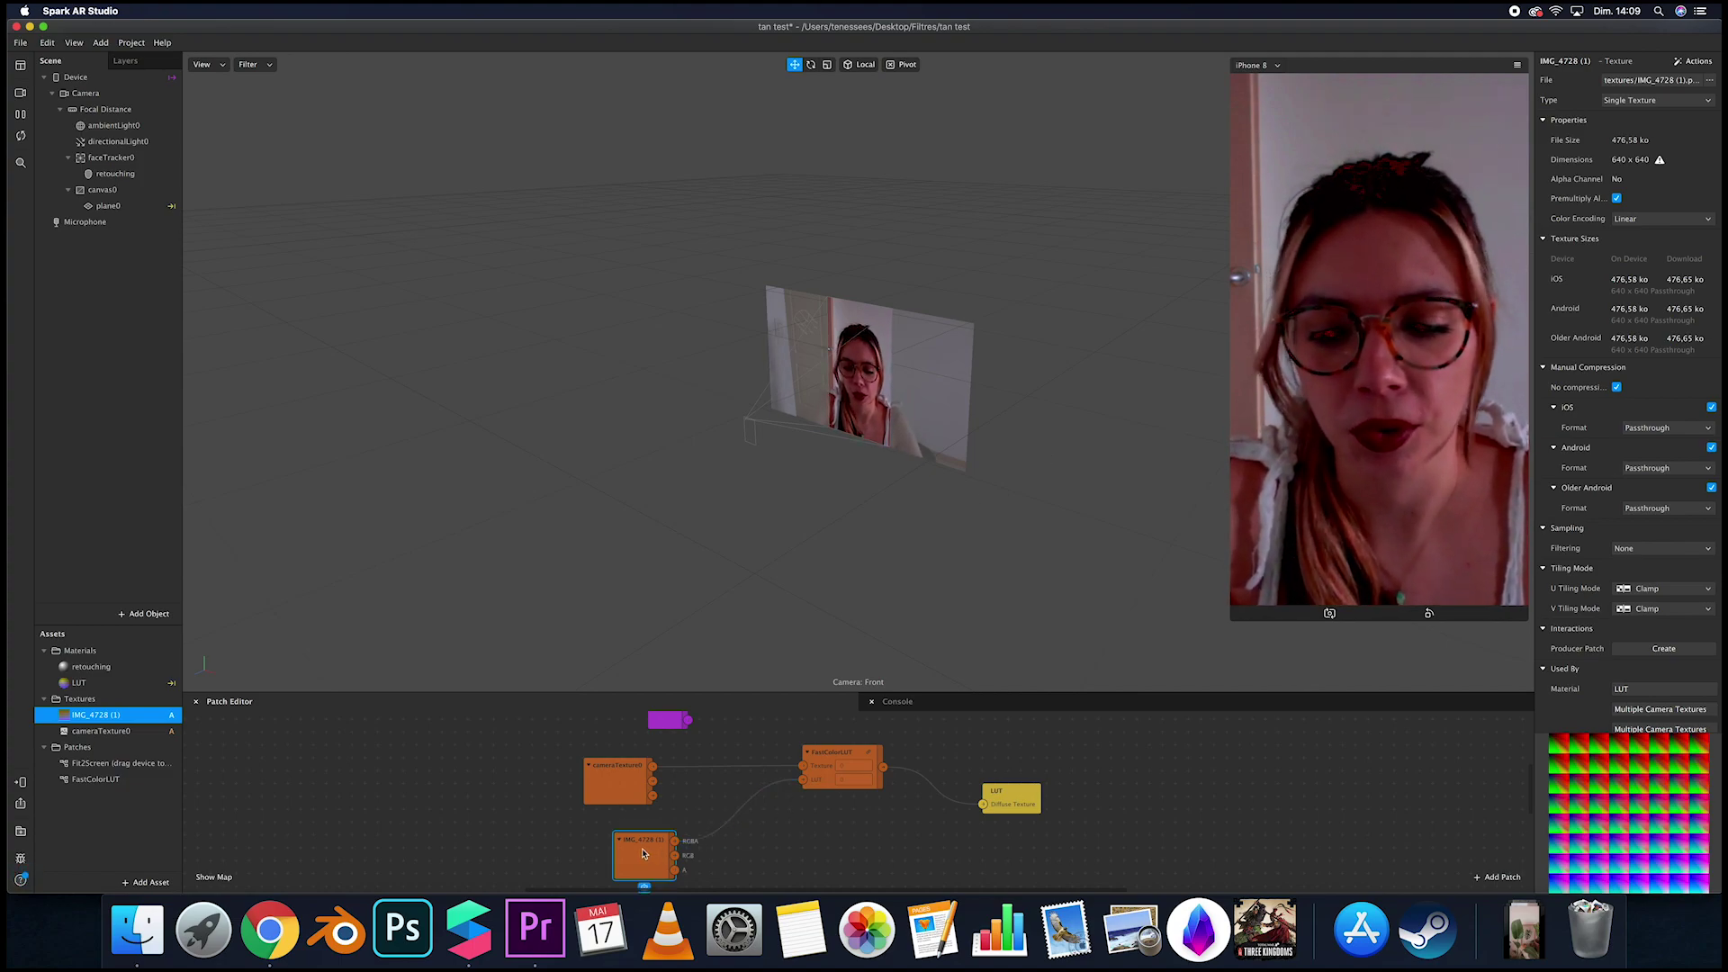
{"action": "left_click_drag", "start_coordinate": [643, 860], "coordinate": [613, 836]}
{"action": "left_click_drag", "start_coordinate": [541, 761], "coordinate": [543, 804]}
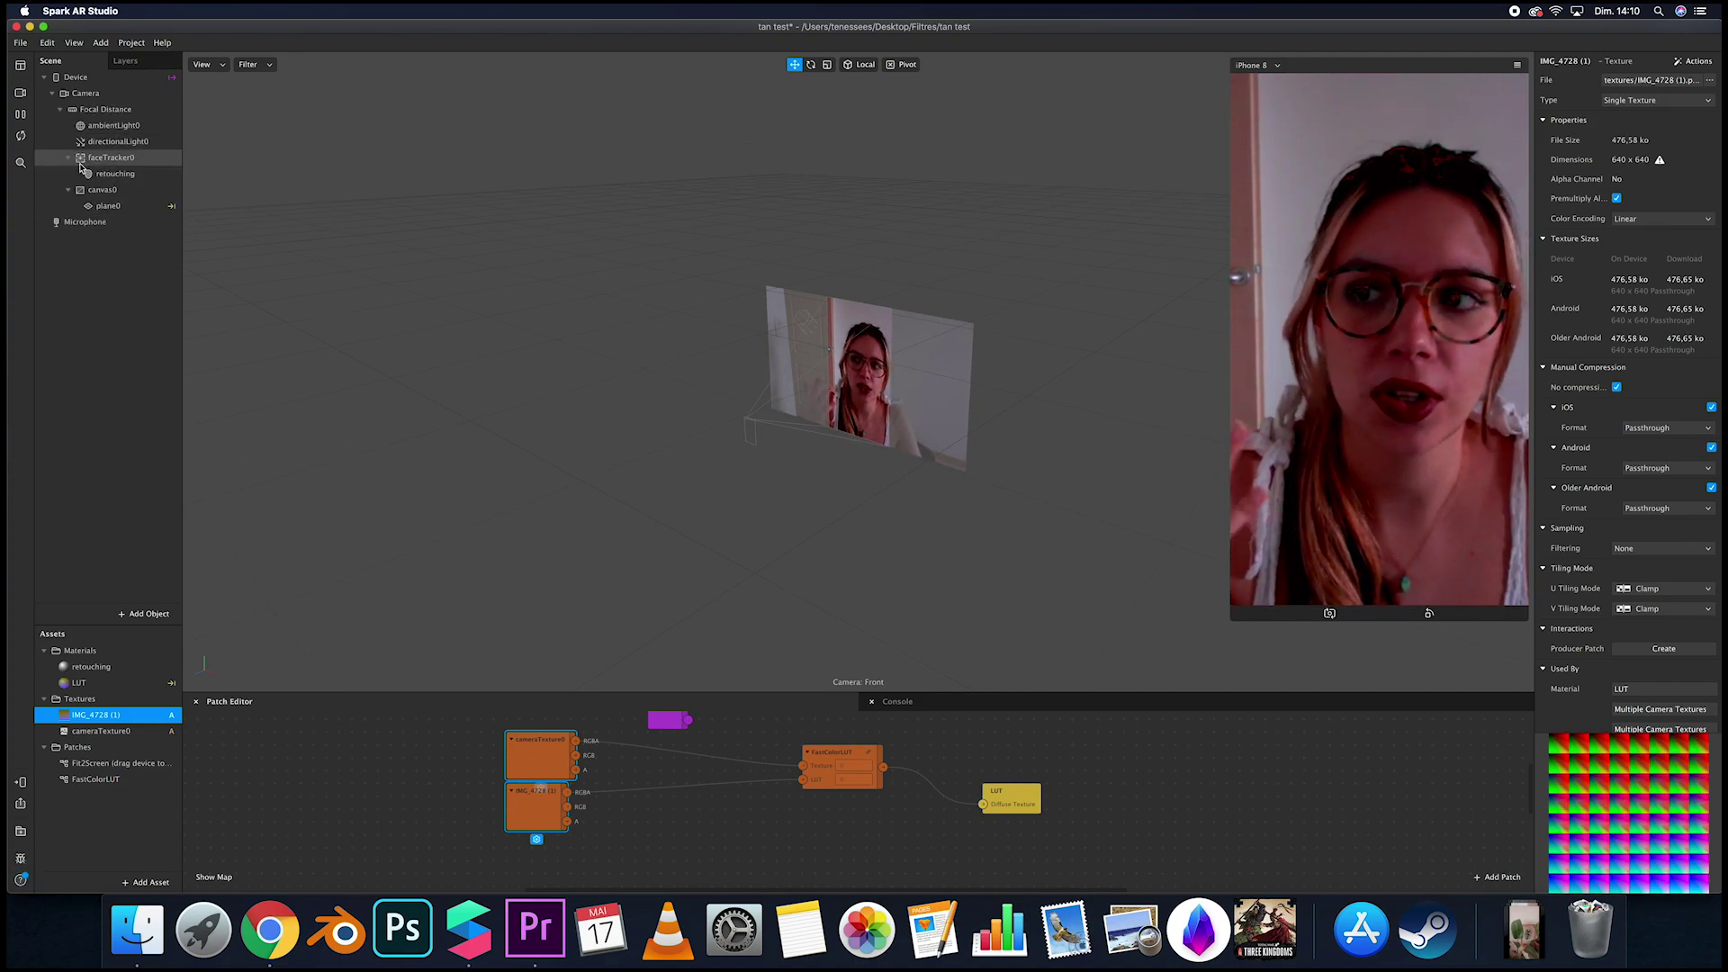
Insert a face mesh and nest it under the face tracker, below the retouching mesh.
{"action": "left_click", "coordinate": [159, 177]}
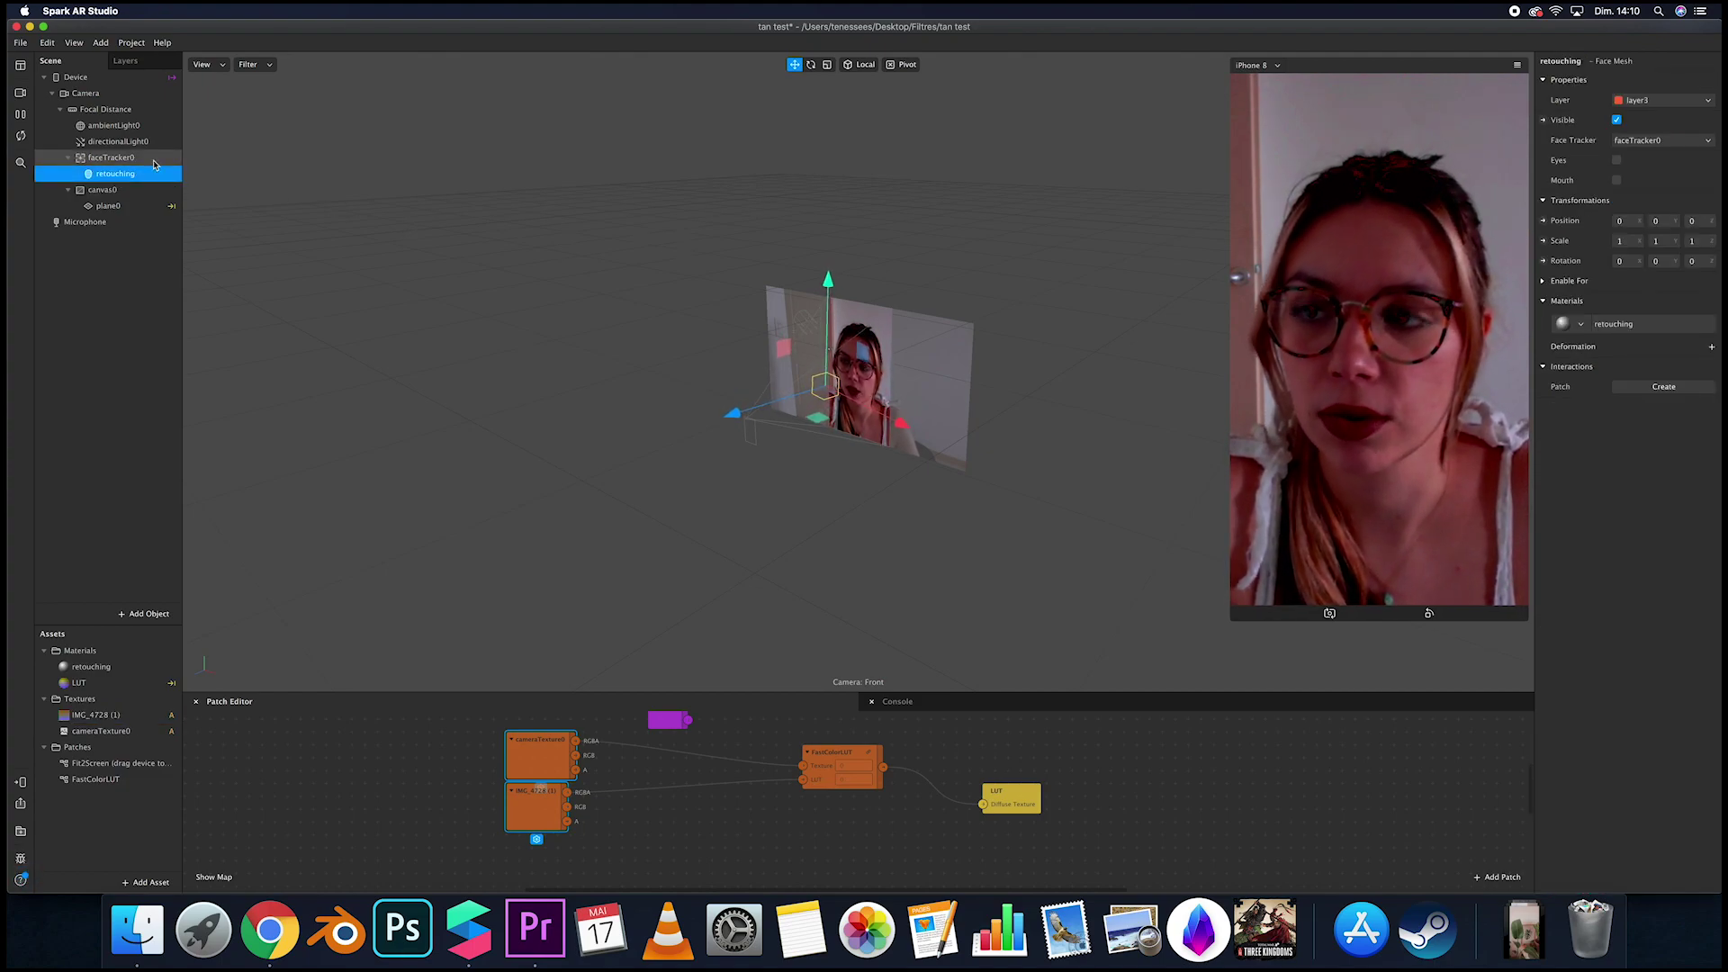
{"action": "left_click", "coordinate": [144, 614]}
{"action": "left_click", "coordinate": [73, 555]}
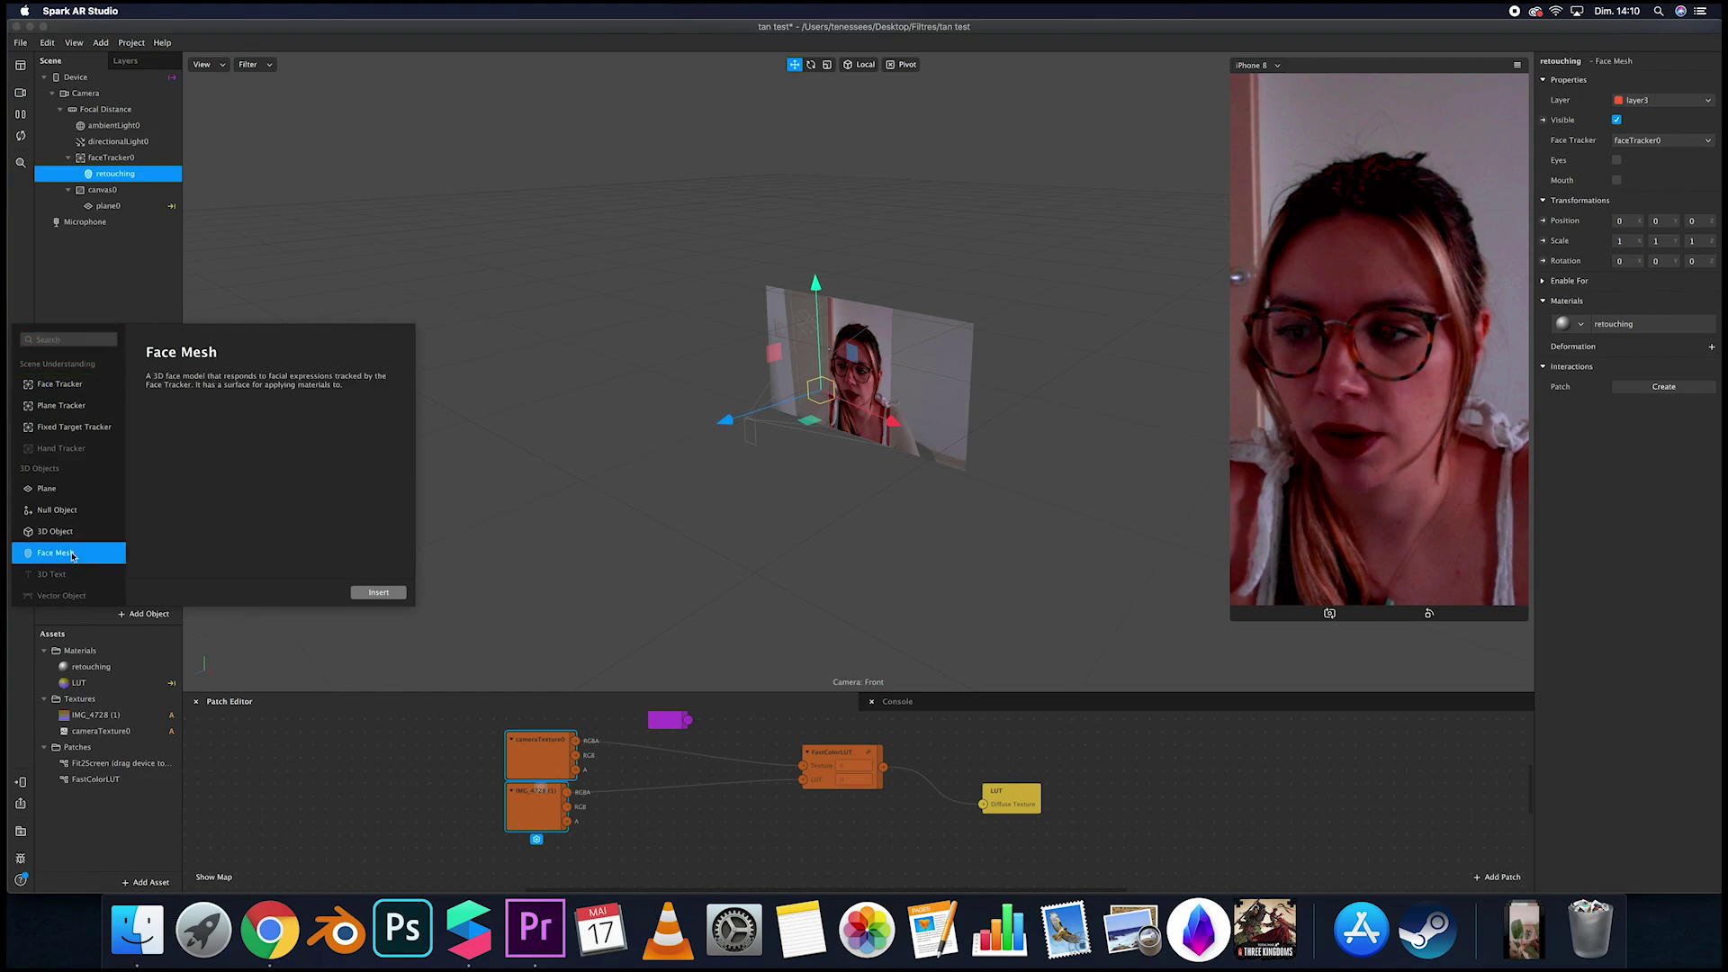
{"action": "left_click", "coordinate": [378, 592]}
{"action": "left_click_drag", "start_coordinate": [113, 222], "coordinate": [140, 184]}
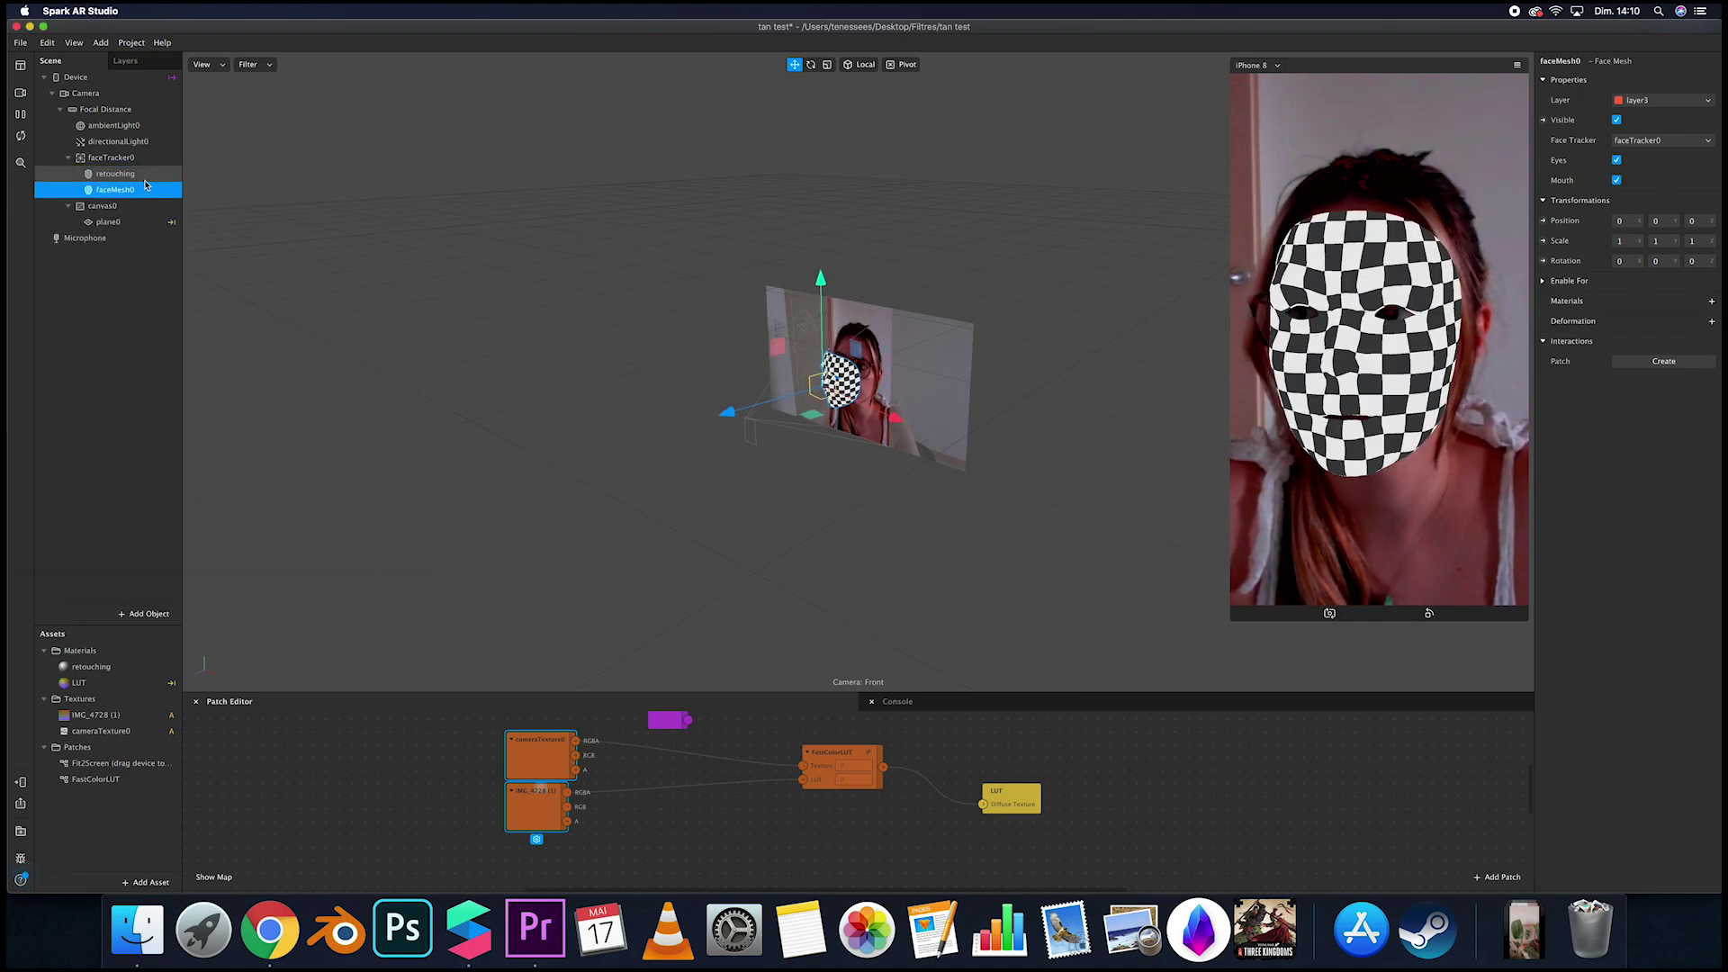
Give the new face mesh its own new material with the Flat shader type.
{"action": "left_click", "coordinate": [1712, 301]}
{"action": "left_click", "coordinate": [1698, 360]}
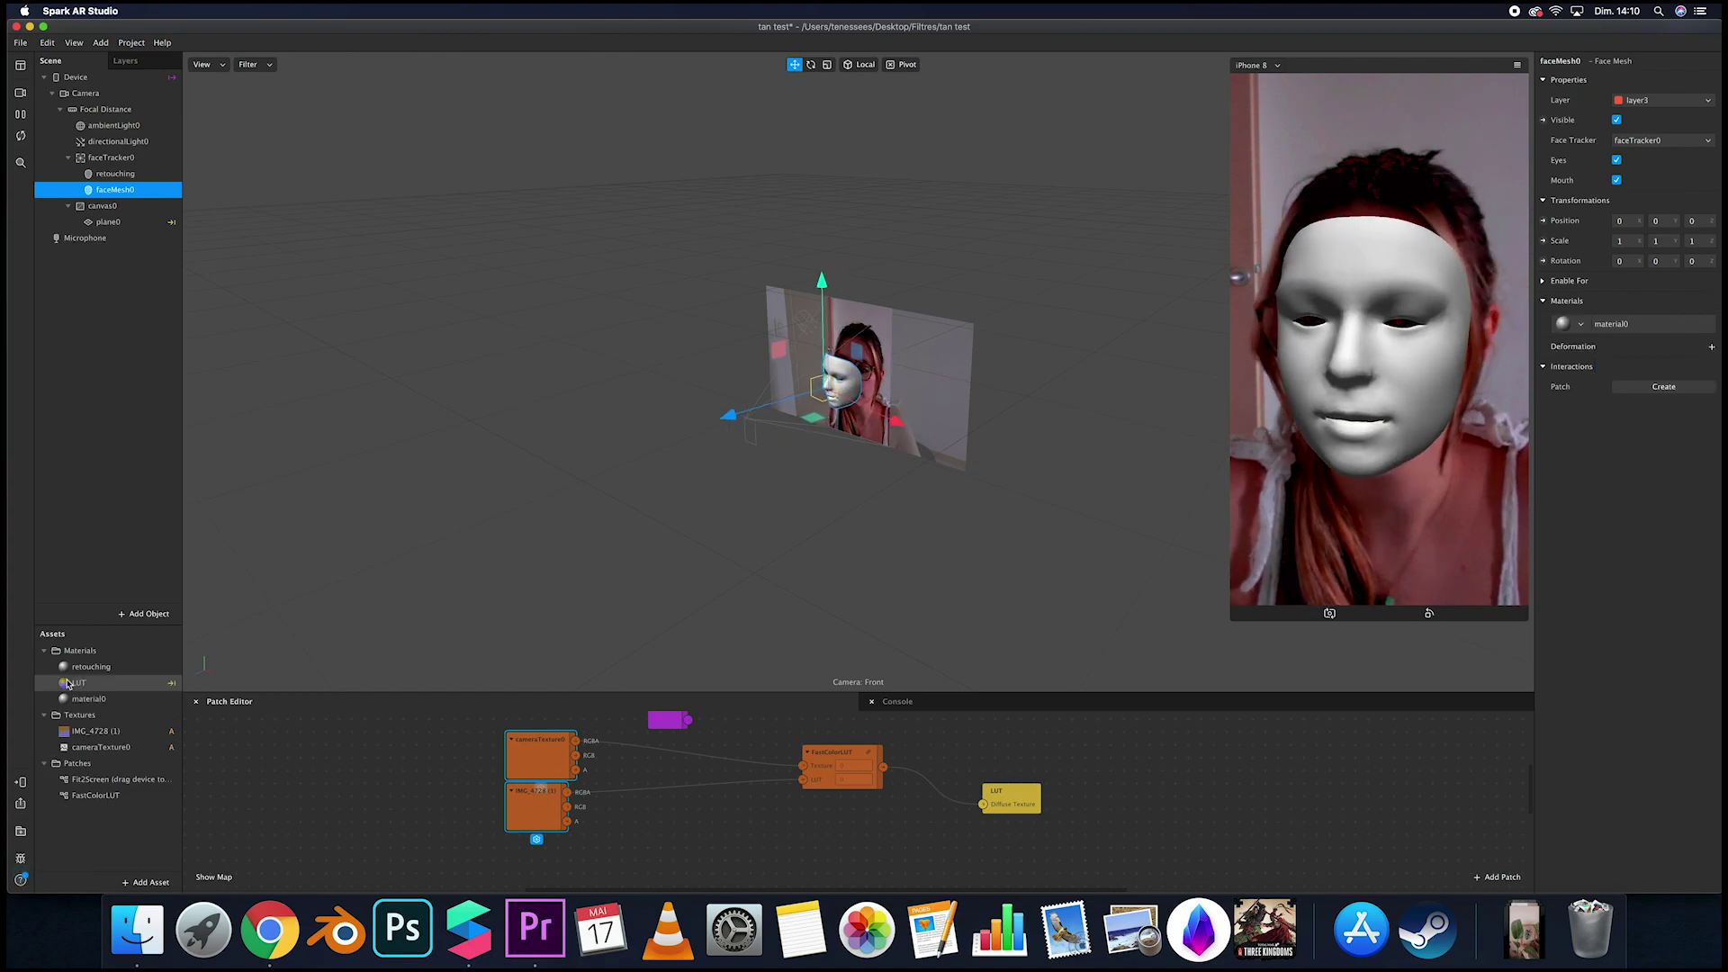
{"action": "left_click", "coordinate": [155, 693]}
{"action": "left_click", "coordinate": [1640, 81]}
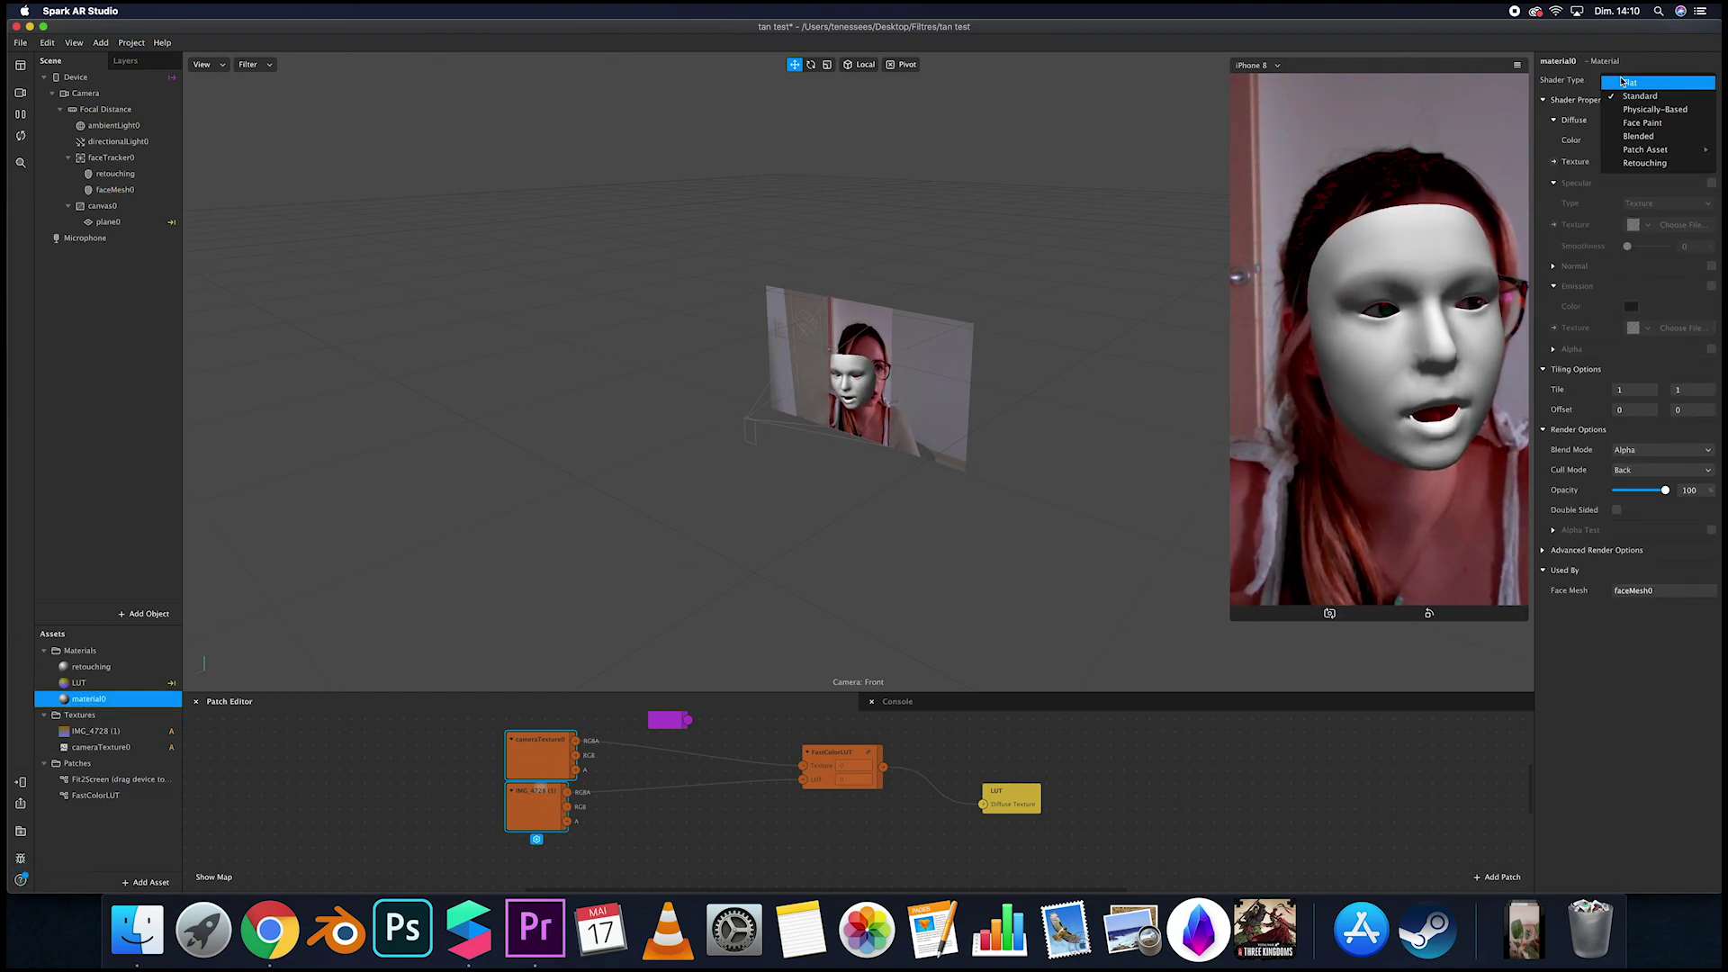
{"action": "left_click", "coordinate": [1632, 90]}
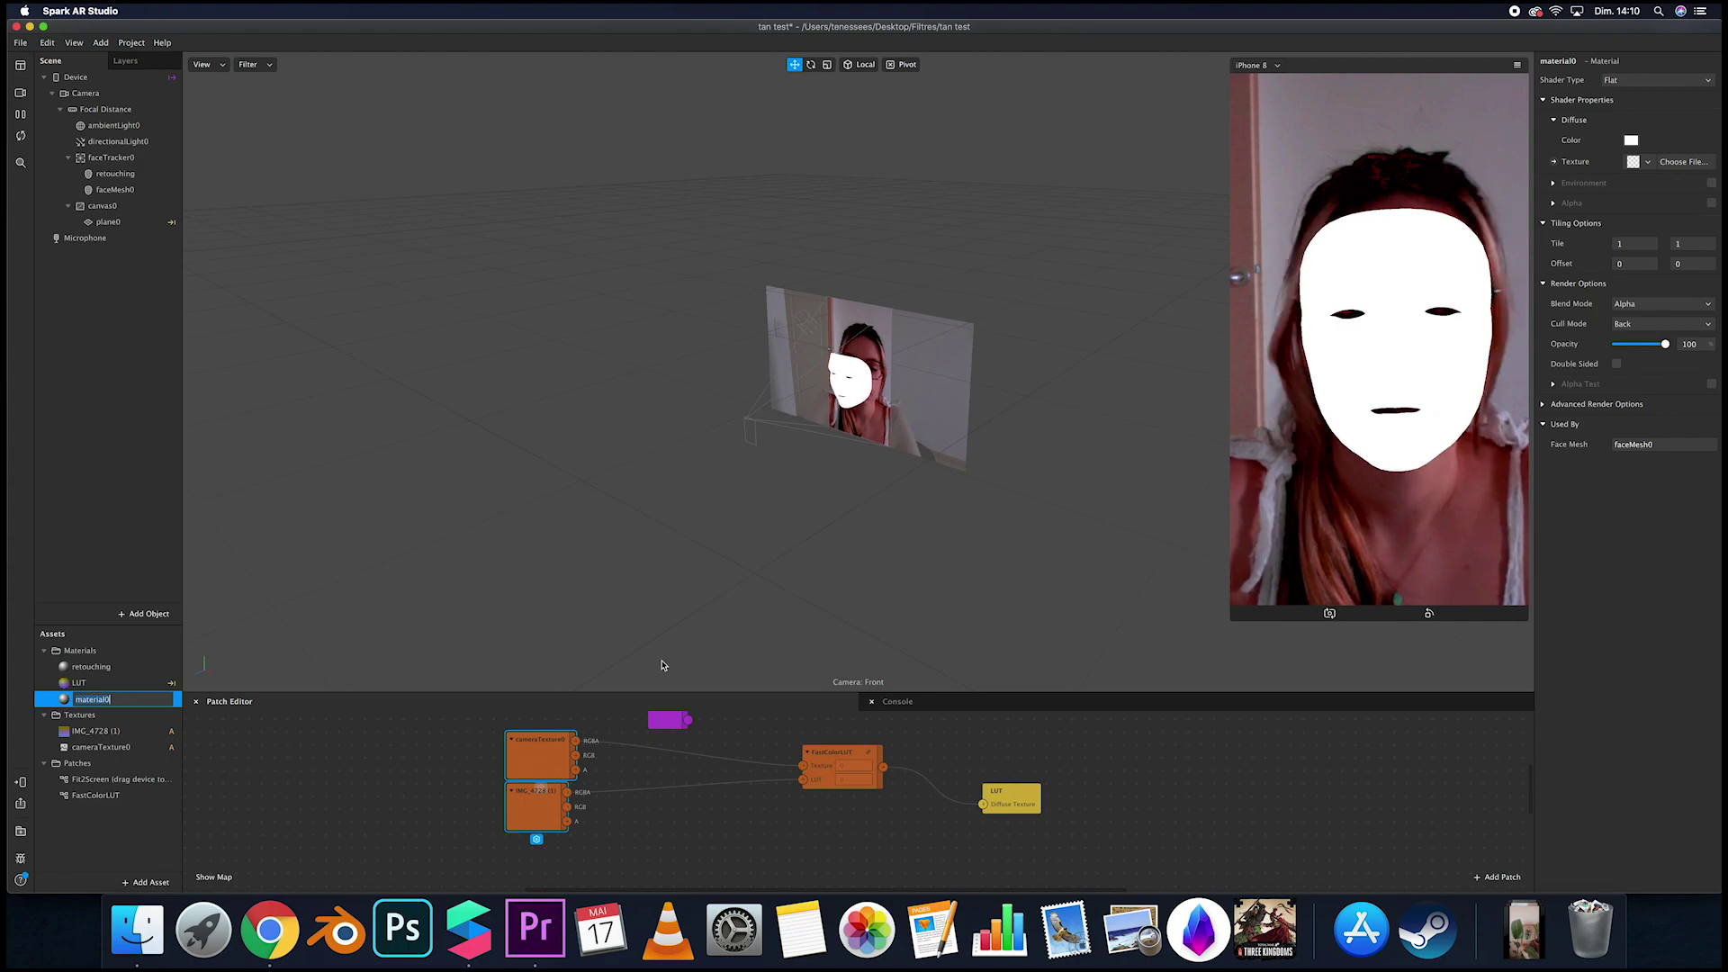
Create a diffuse texture patch for the face mesh material and add a duplicate FastColorLUT patch without the camera texture link.
{"action": "left_click", "coordinate": [1553, 162]}
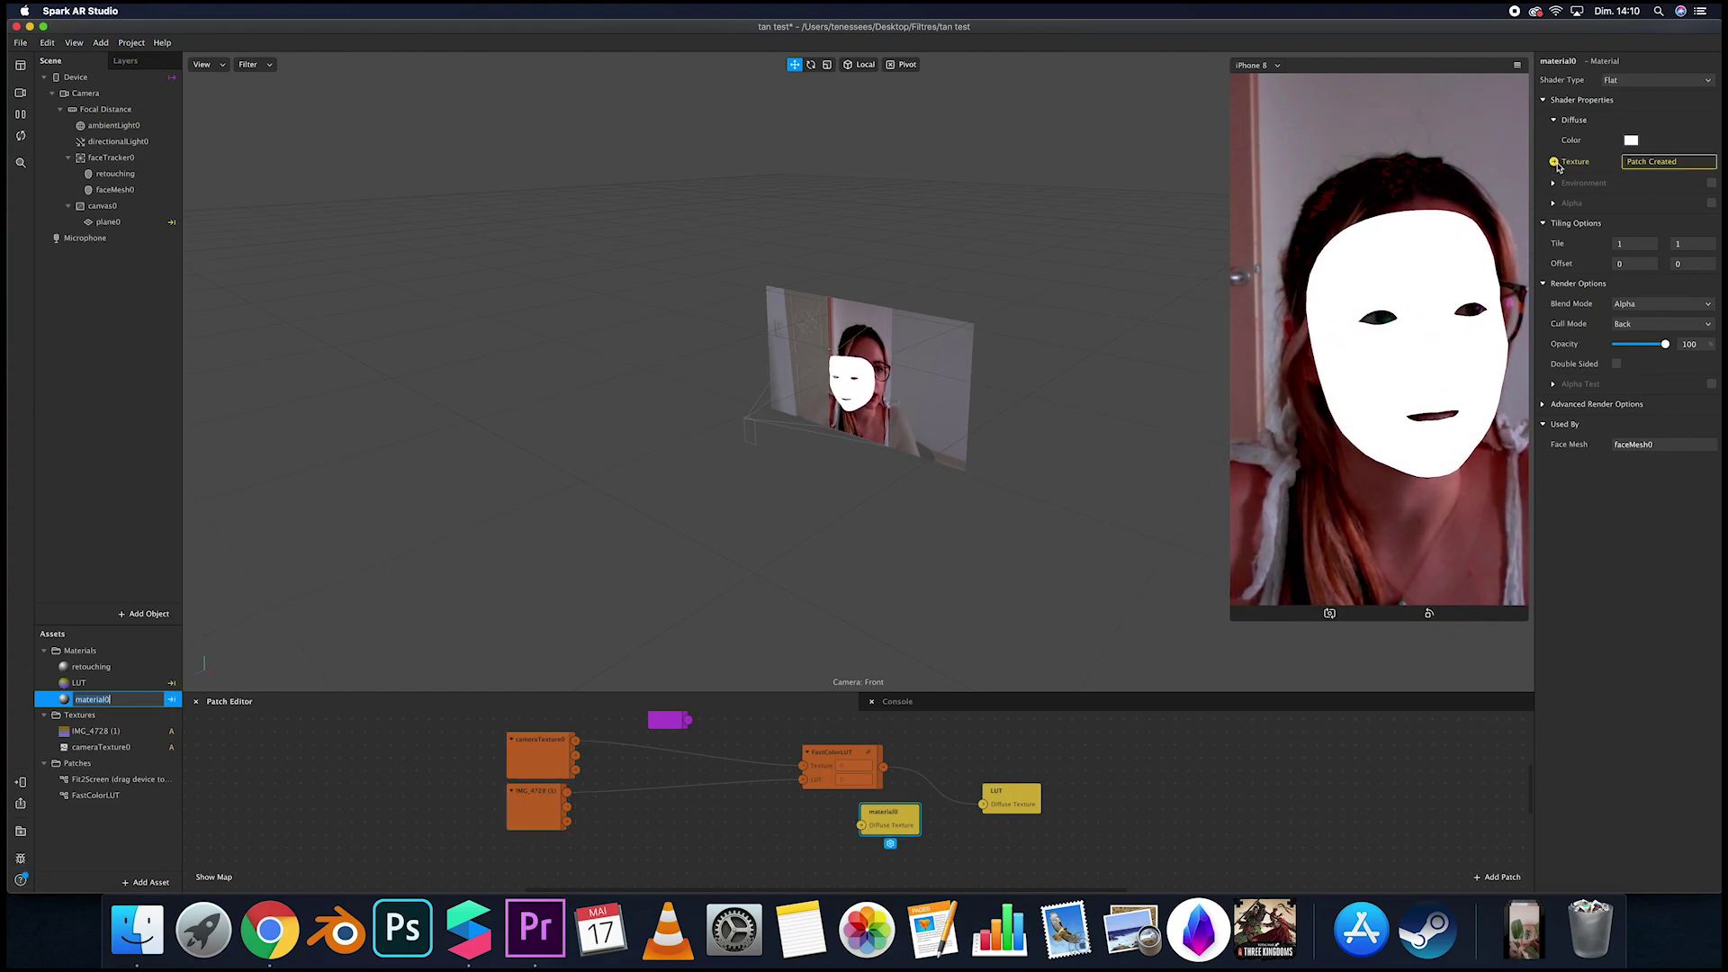
{"action": "left_click_drag", "start_coordinate": [927, 851], "coordinate": [1044, 860]}
{"action": "left_click", "coordinate": [855, 755]}
{"action": "key", "text": "super+d"}
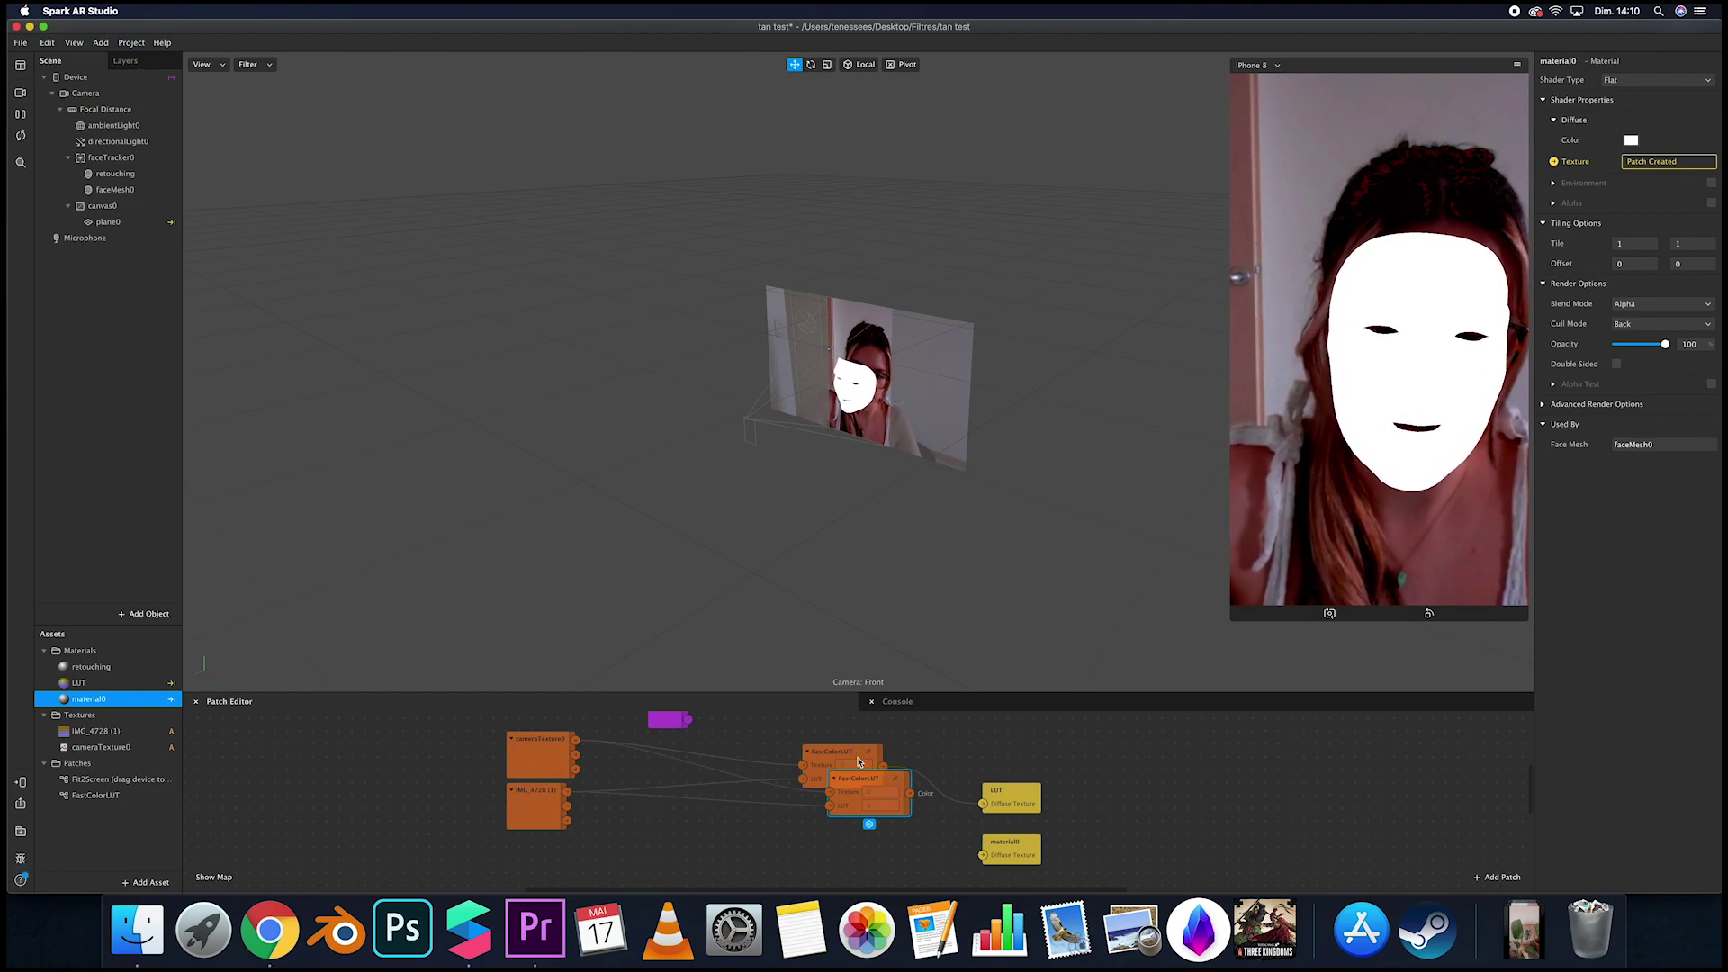
{"action": "left_click_drag", "start_coordinate": [855, 783], "coordinate": [843, 837]}
{"action": "left_click", "coordinate": [809, 842]}
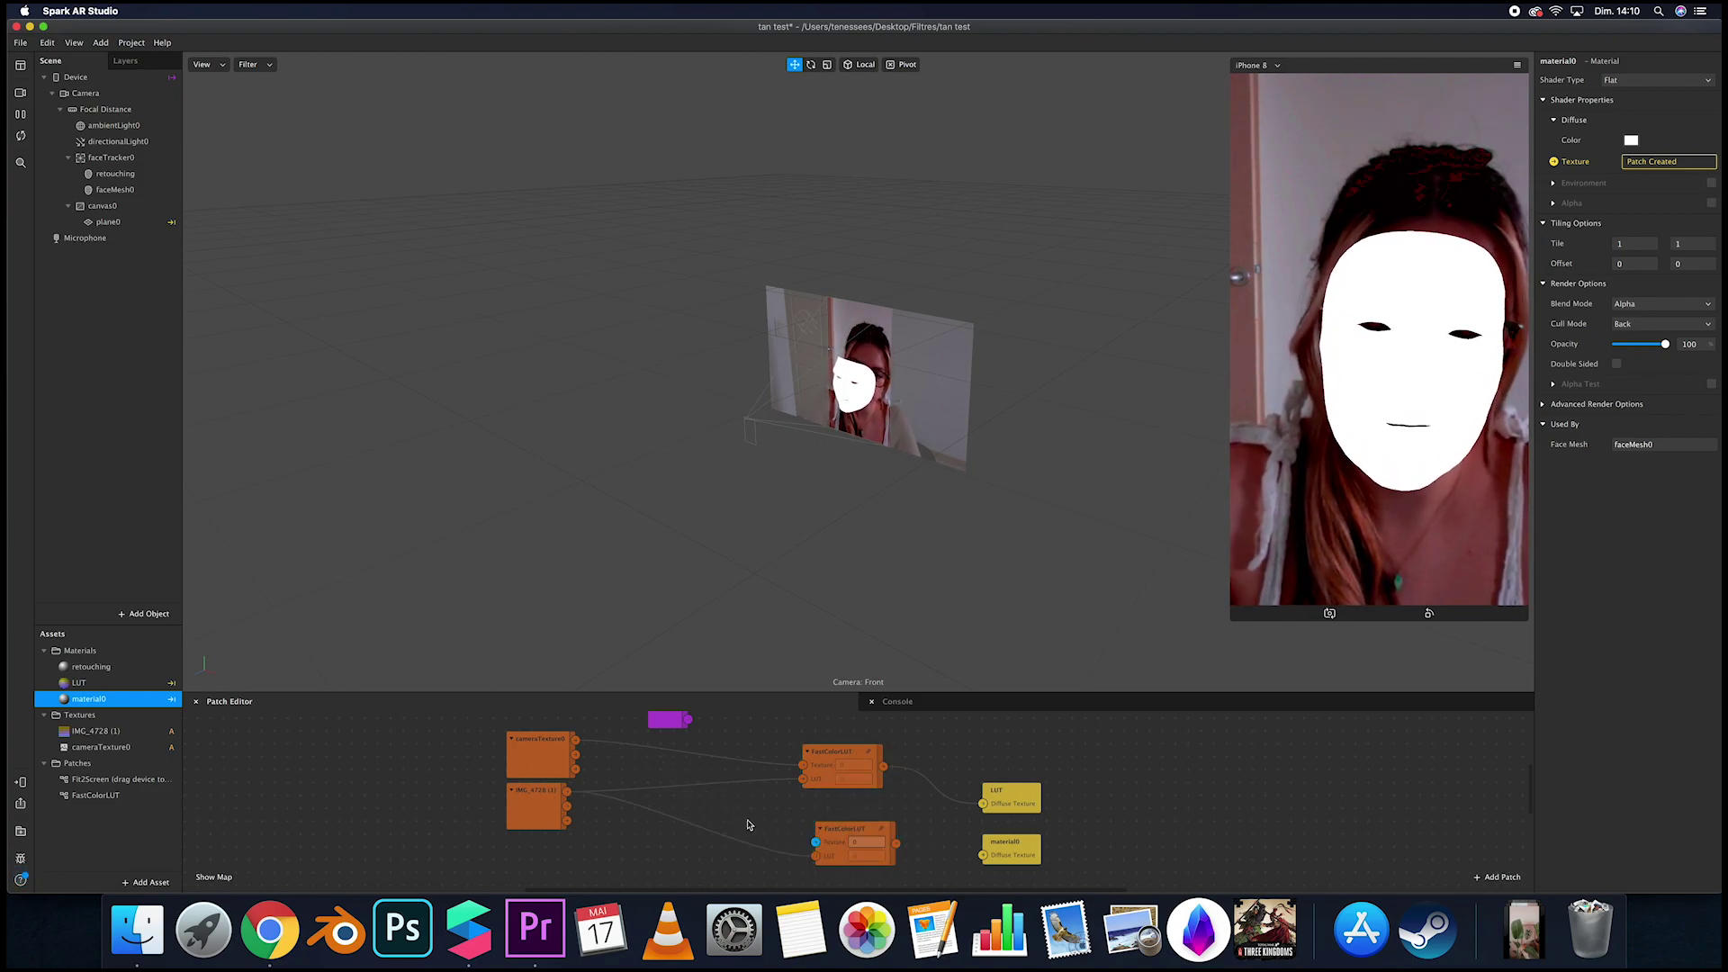
Extract the face tracker's texture and route it through the duplicated FastColorLUT patch into the face mesh material's diffuse texture.
{"action": "left_click", "coordinate": [130, 158]}
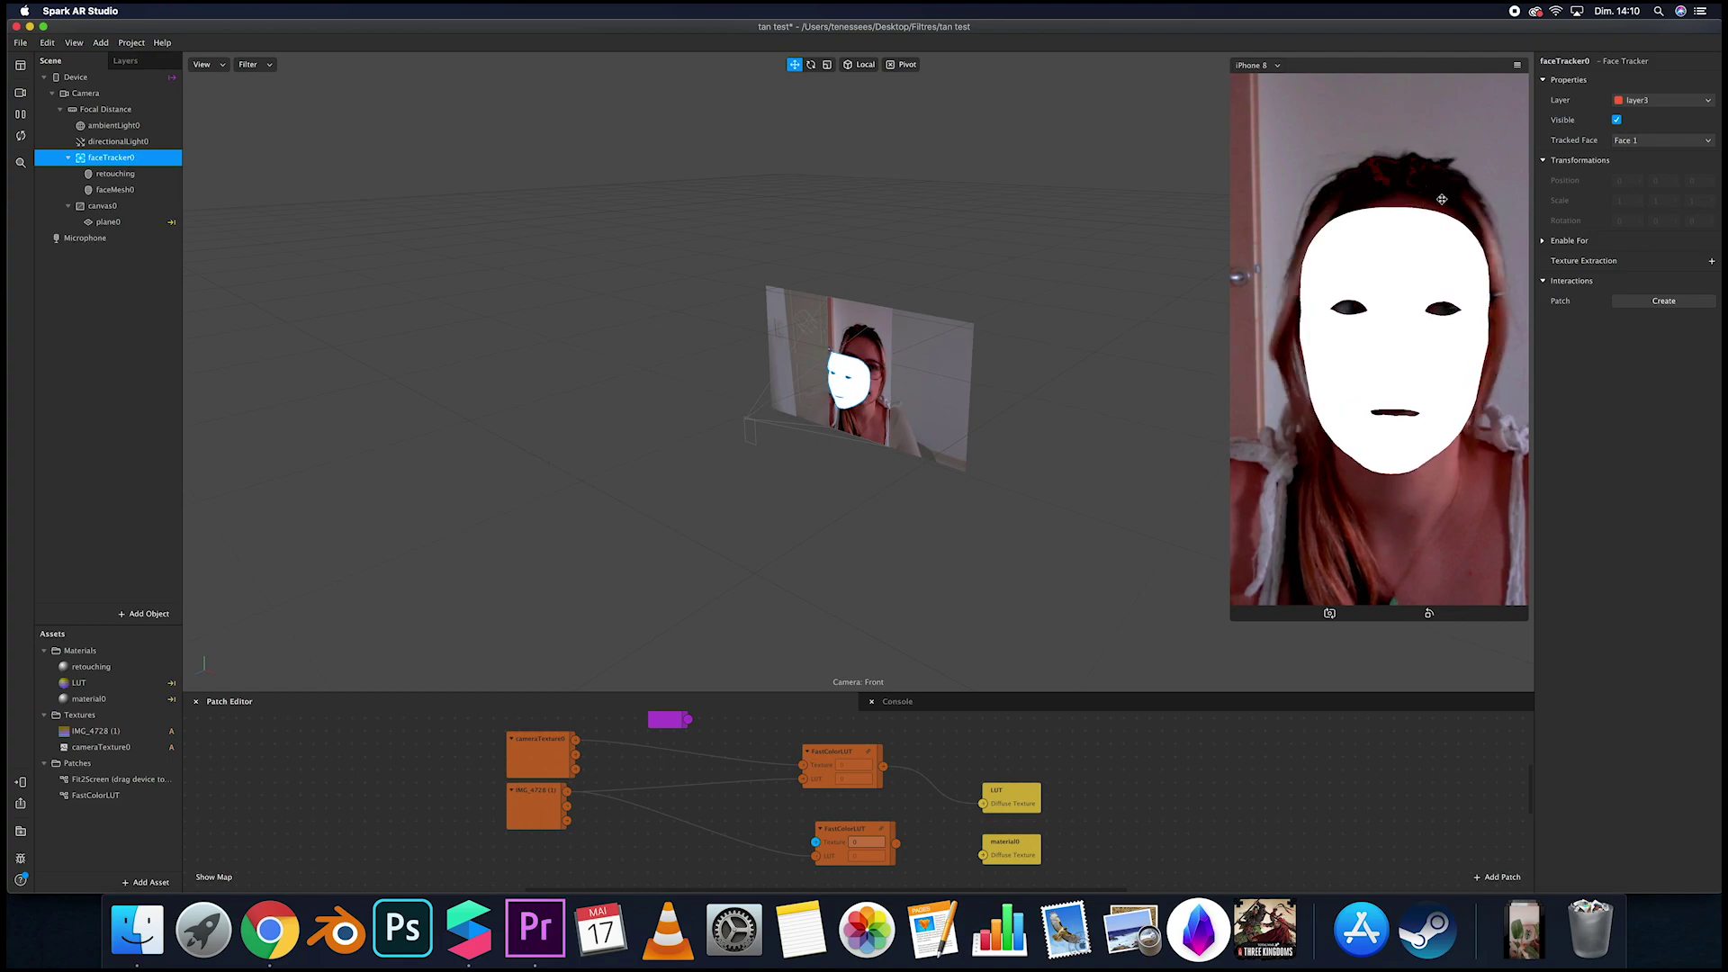
{"action": "left_click", "coordinate": [1713, 262]}
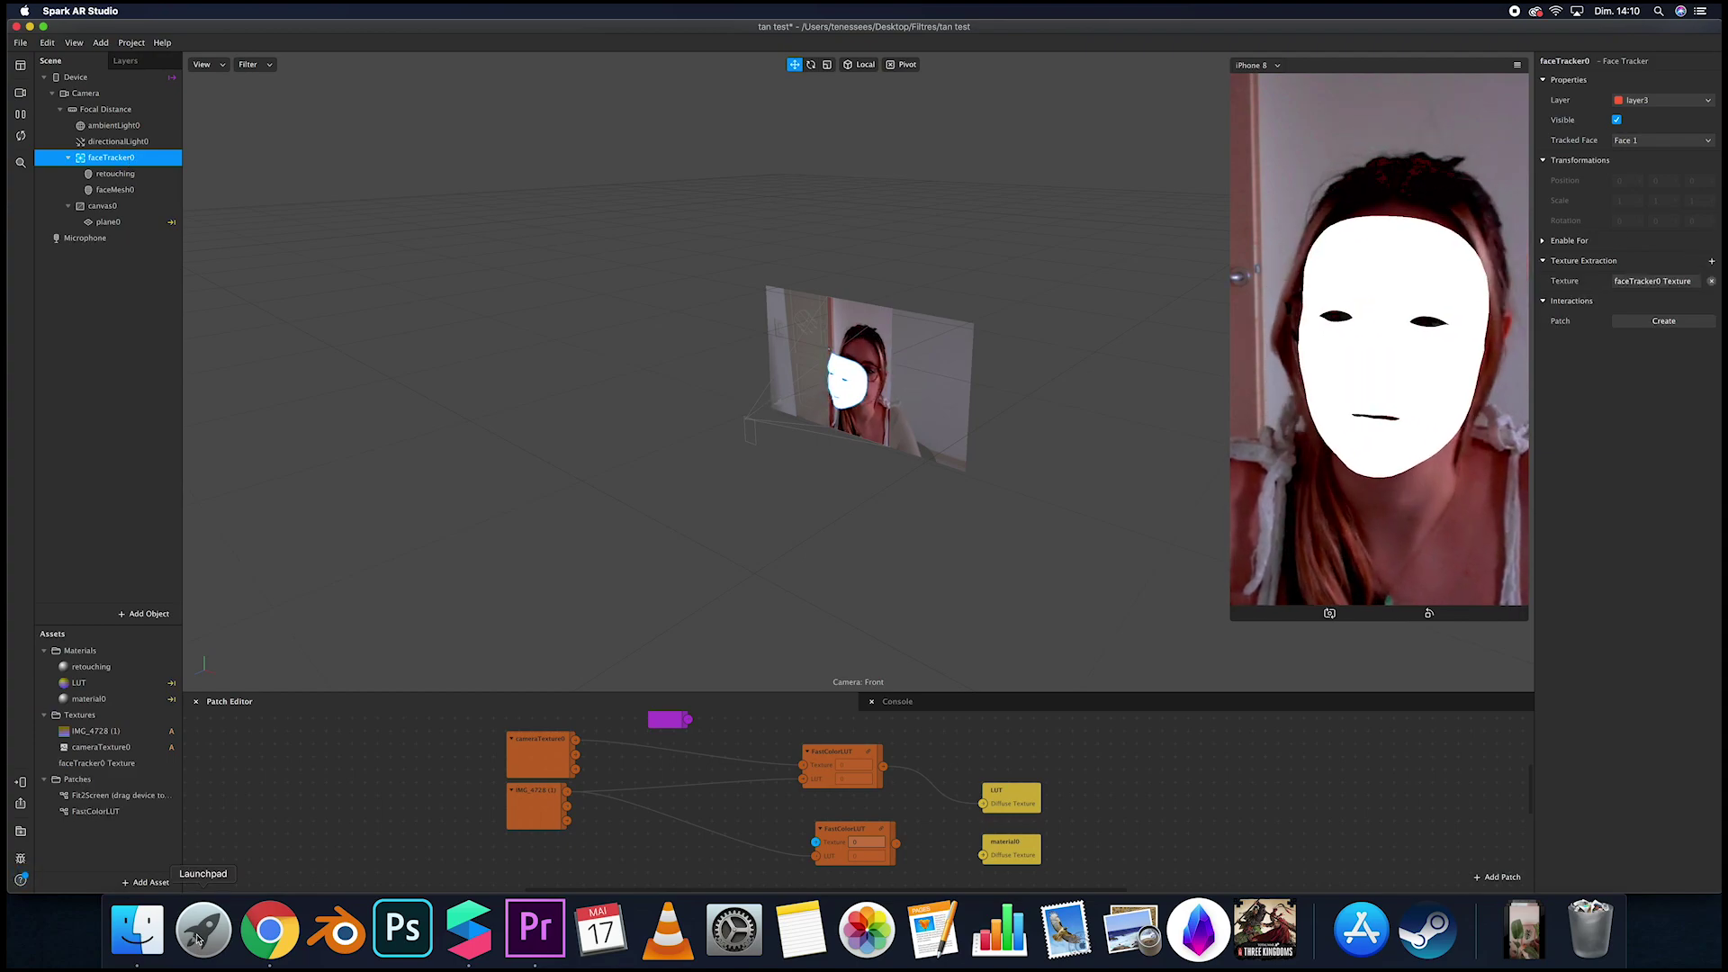
{"action": "left_click", "coordinate": [82, 764]}
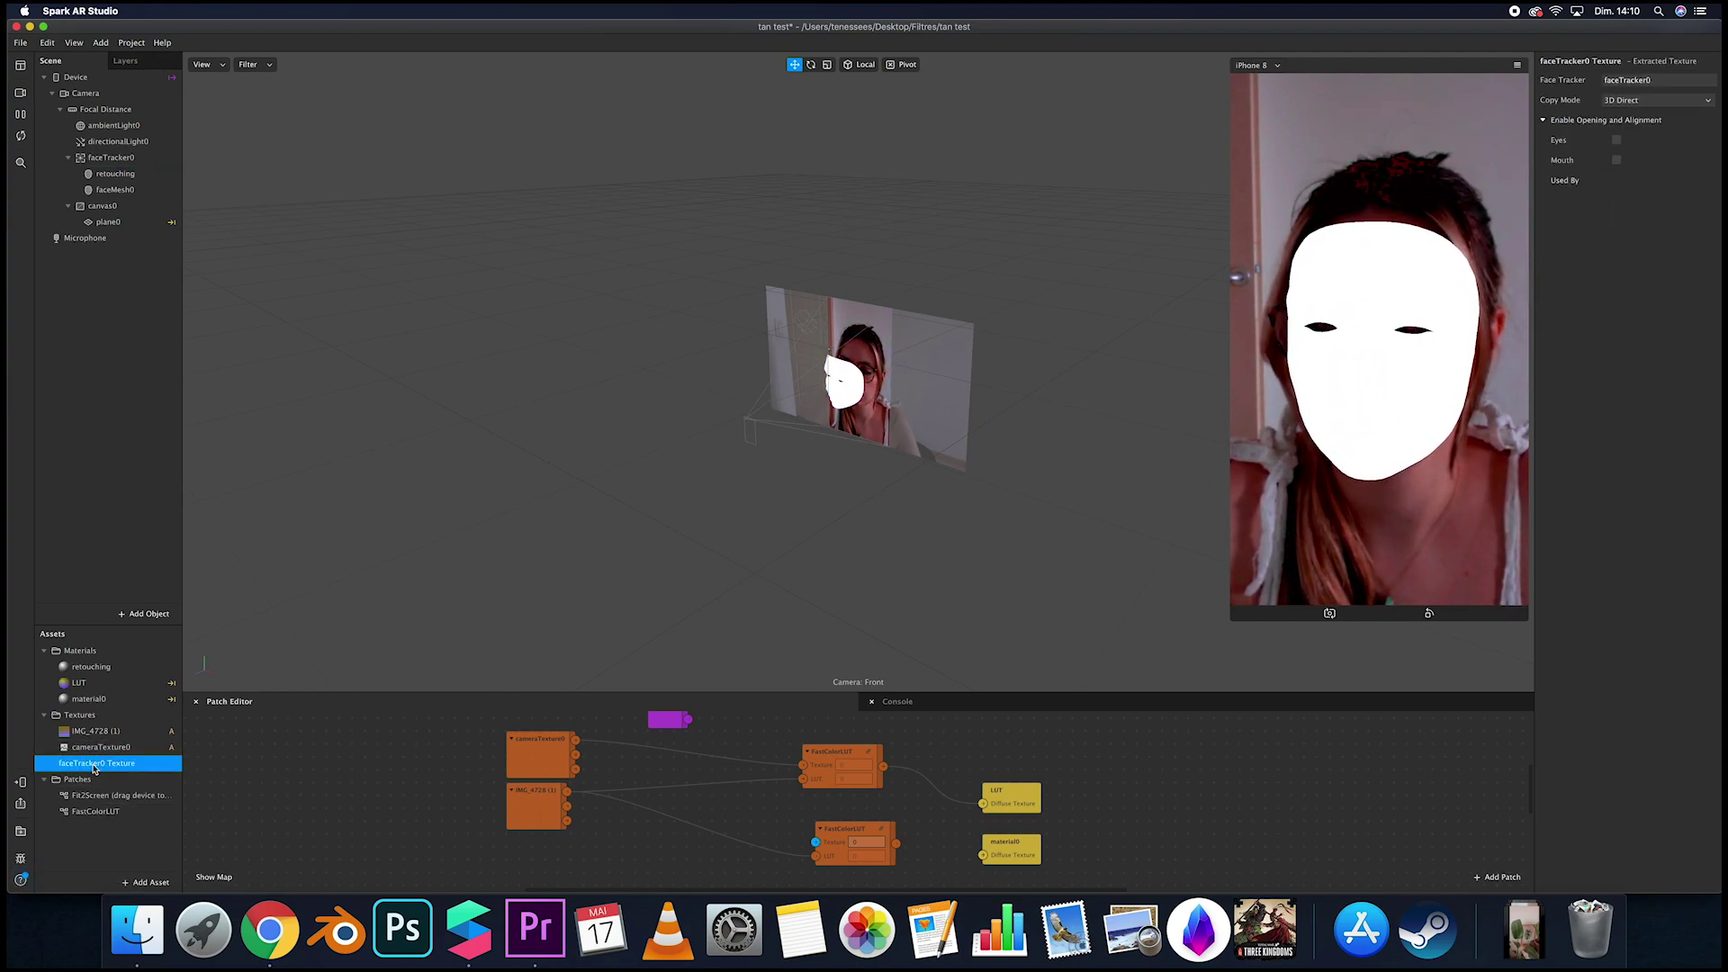
{"action": "left_click_drag", "start_coordinate": [90, 769], "coordinate": [524, 861]}
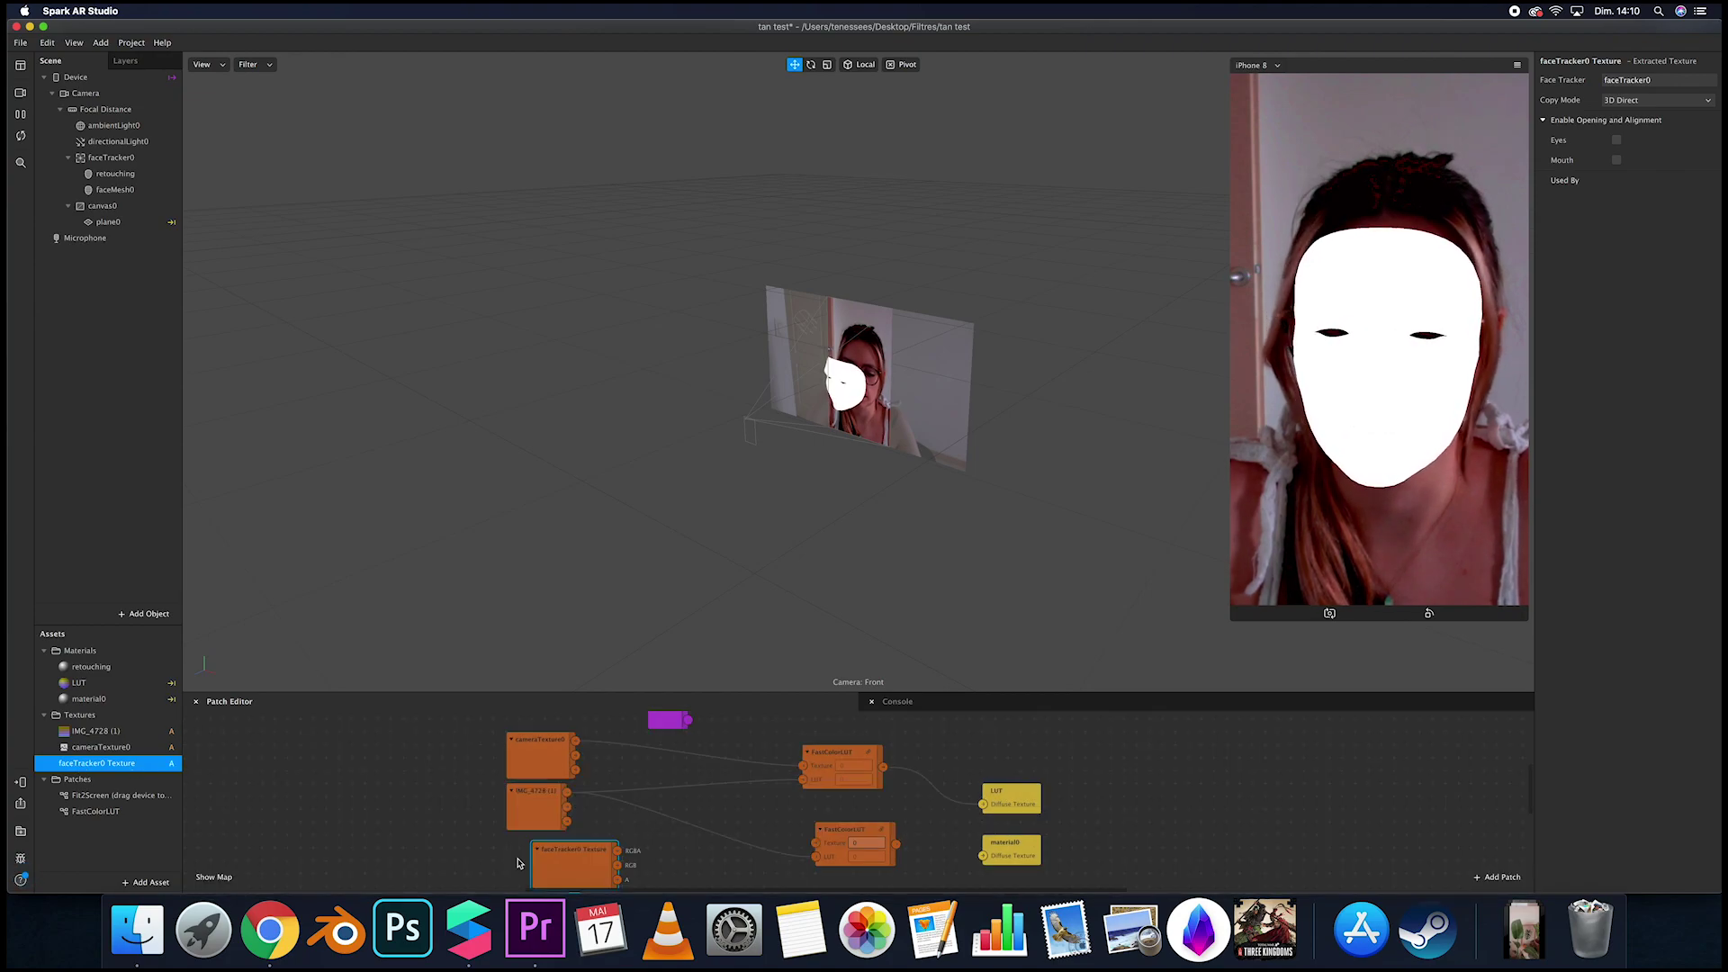
{"action": "scroll", "coordinate": [561, 858], "scroll_direction": "down", "scroll_amount": 1}
{"action": "left_click_drag", "start_coordinate": [591, 816], "coordinate": [981, 817]}
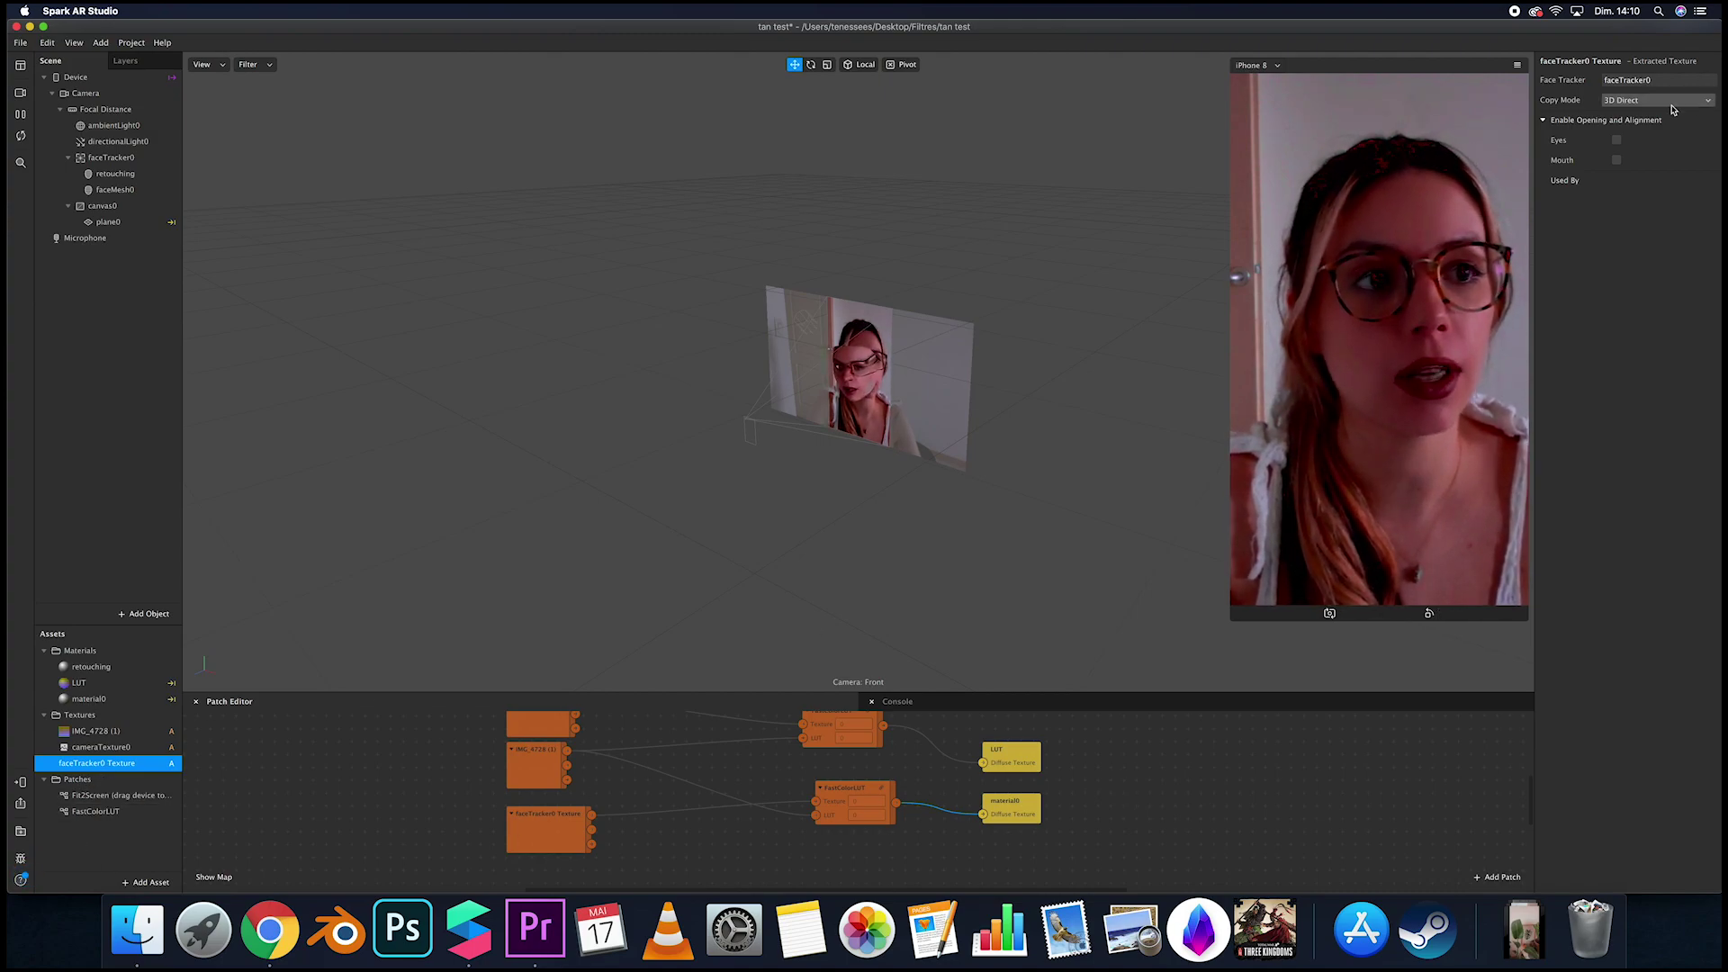
Enable eye opening for the texture extracted from the face tracker.
{"action": "left_click", "coordinate": [1617, 140]}
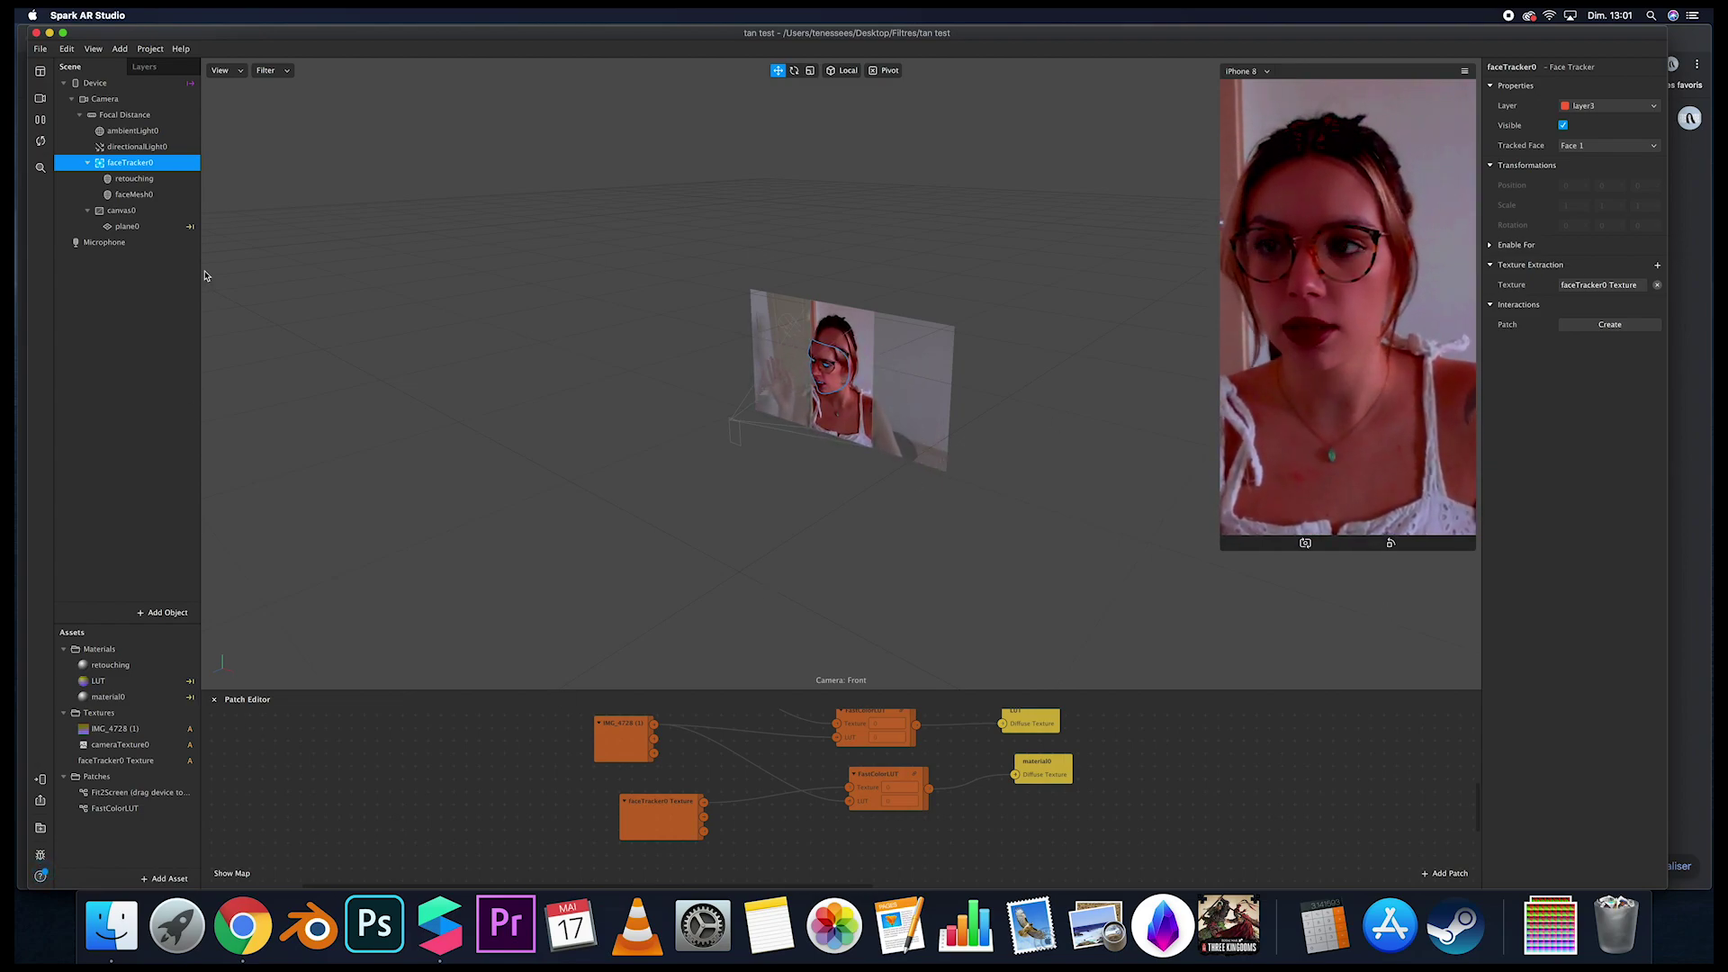
Preview the filter on the custom simulation video in an enlarged simulator, and return to the live FaceTime HD camera.
{"action": "left_click", "coordinate": [40, 100]}
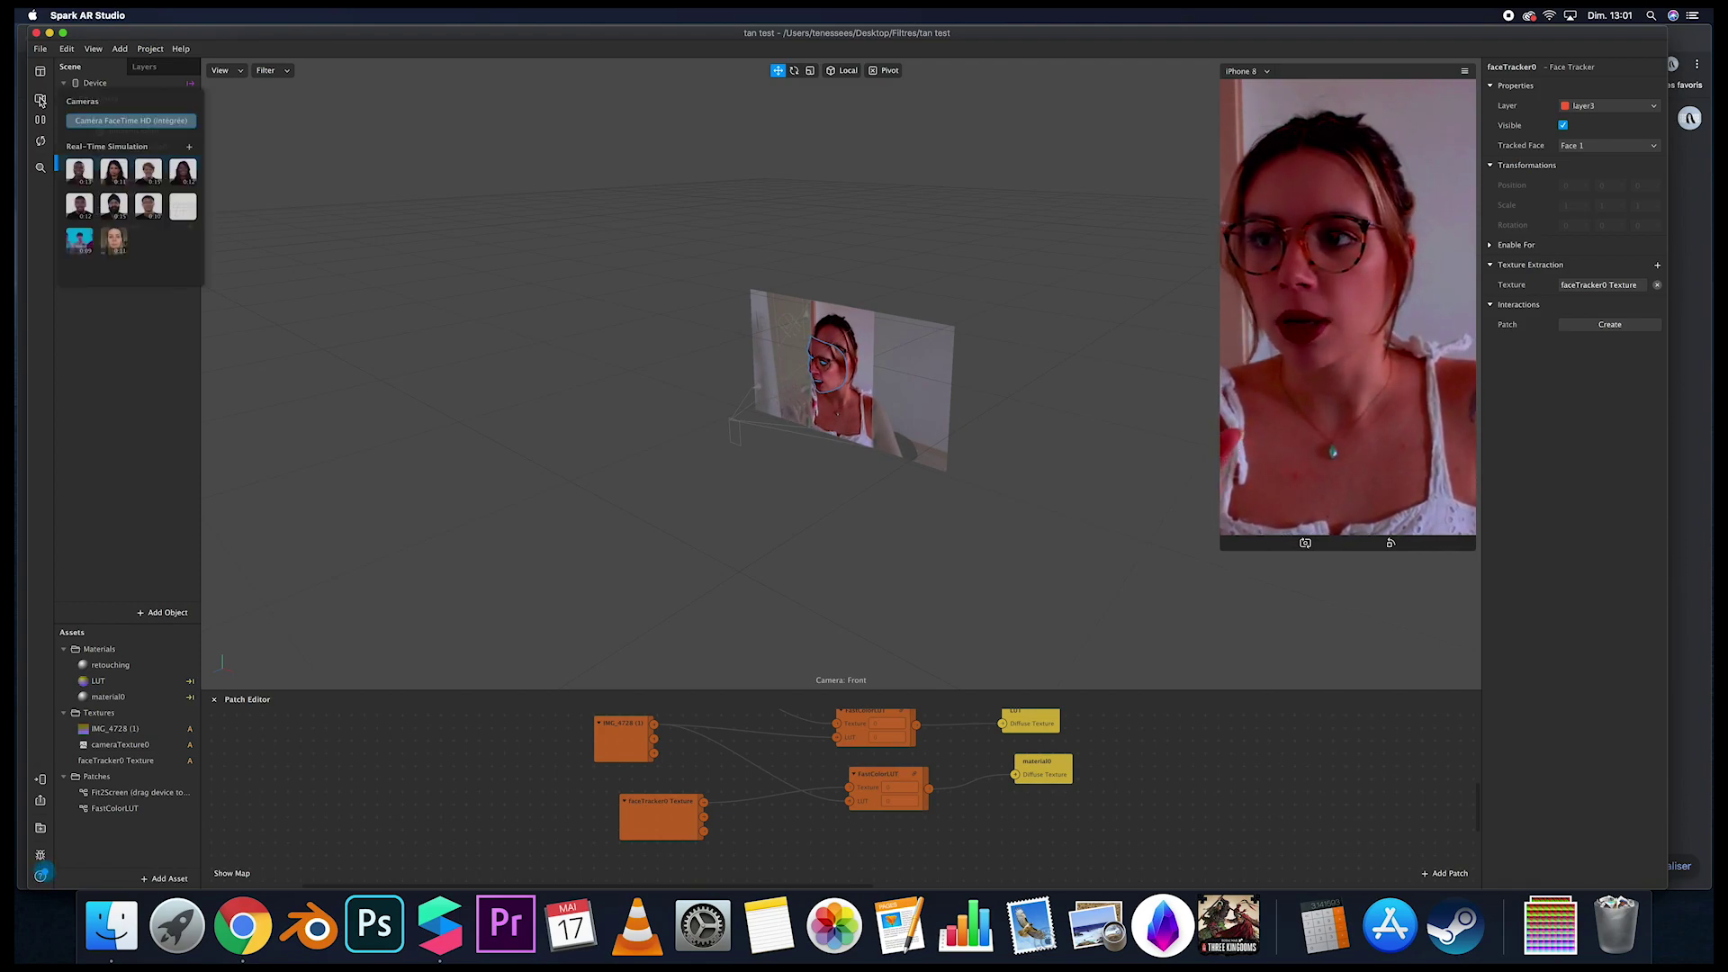
{"action": "left_click", "coordinate": [115, 241]}
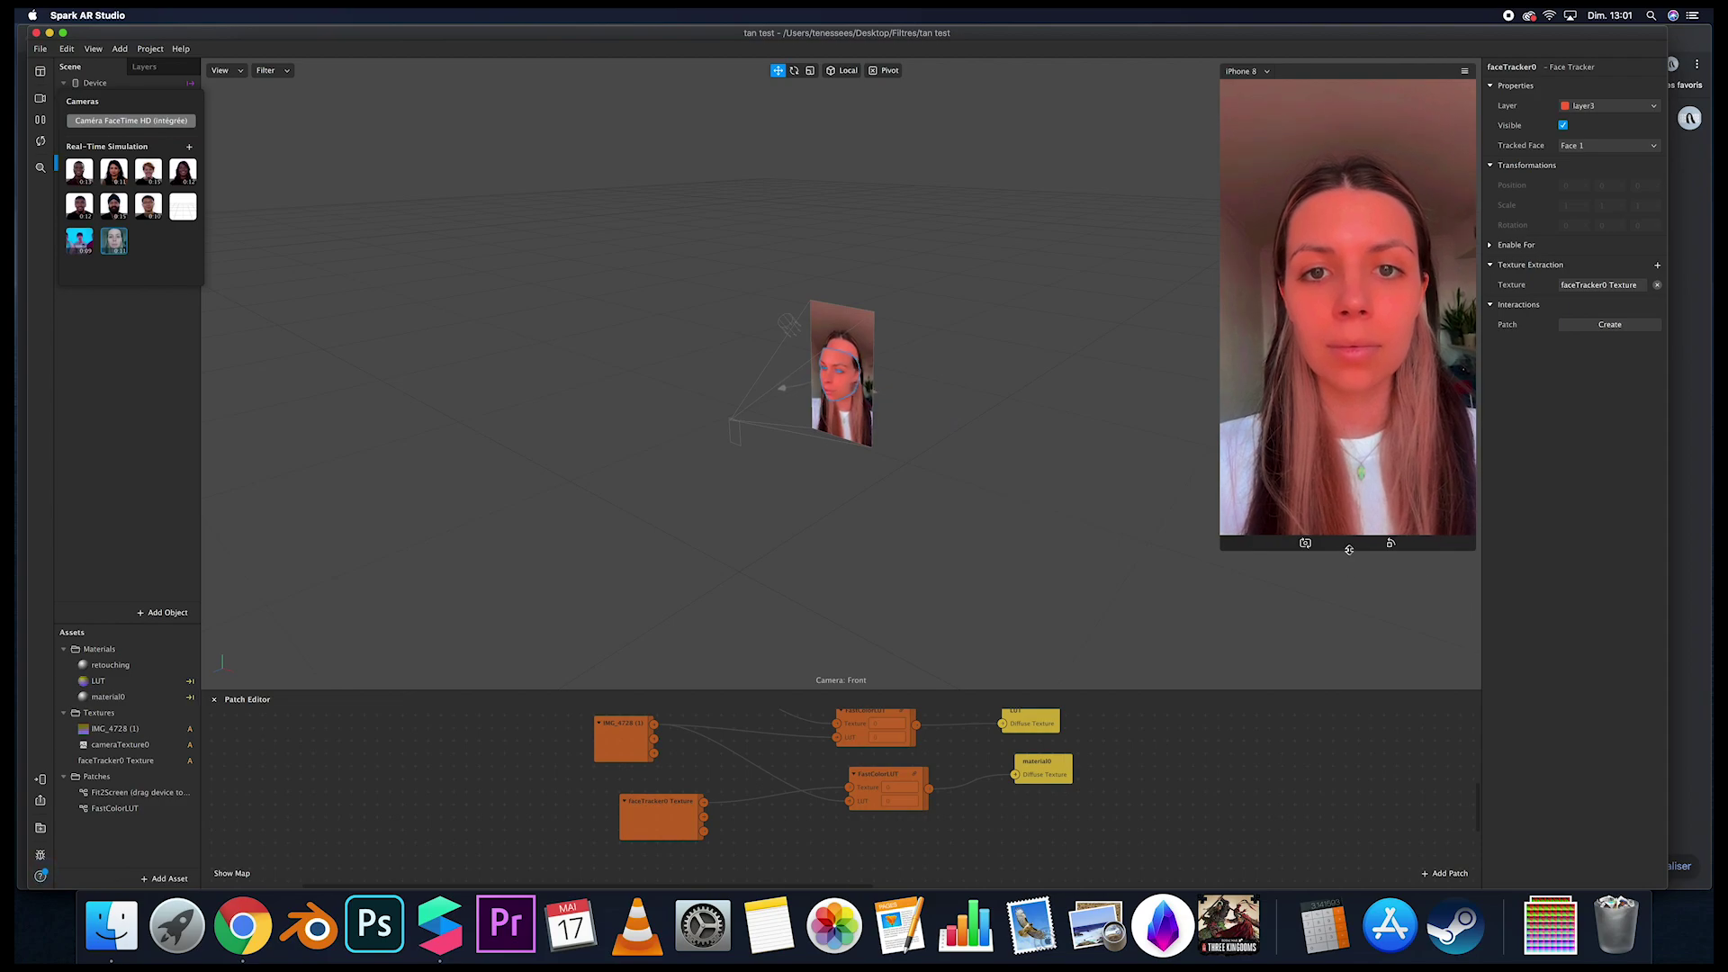
{"action": "left_click_drag", "start_coordinate": [1350, 550], "coordinate": [1315, 669]}
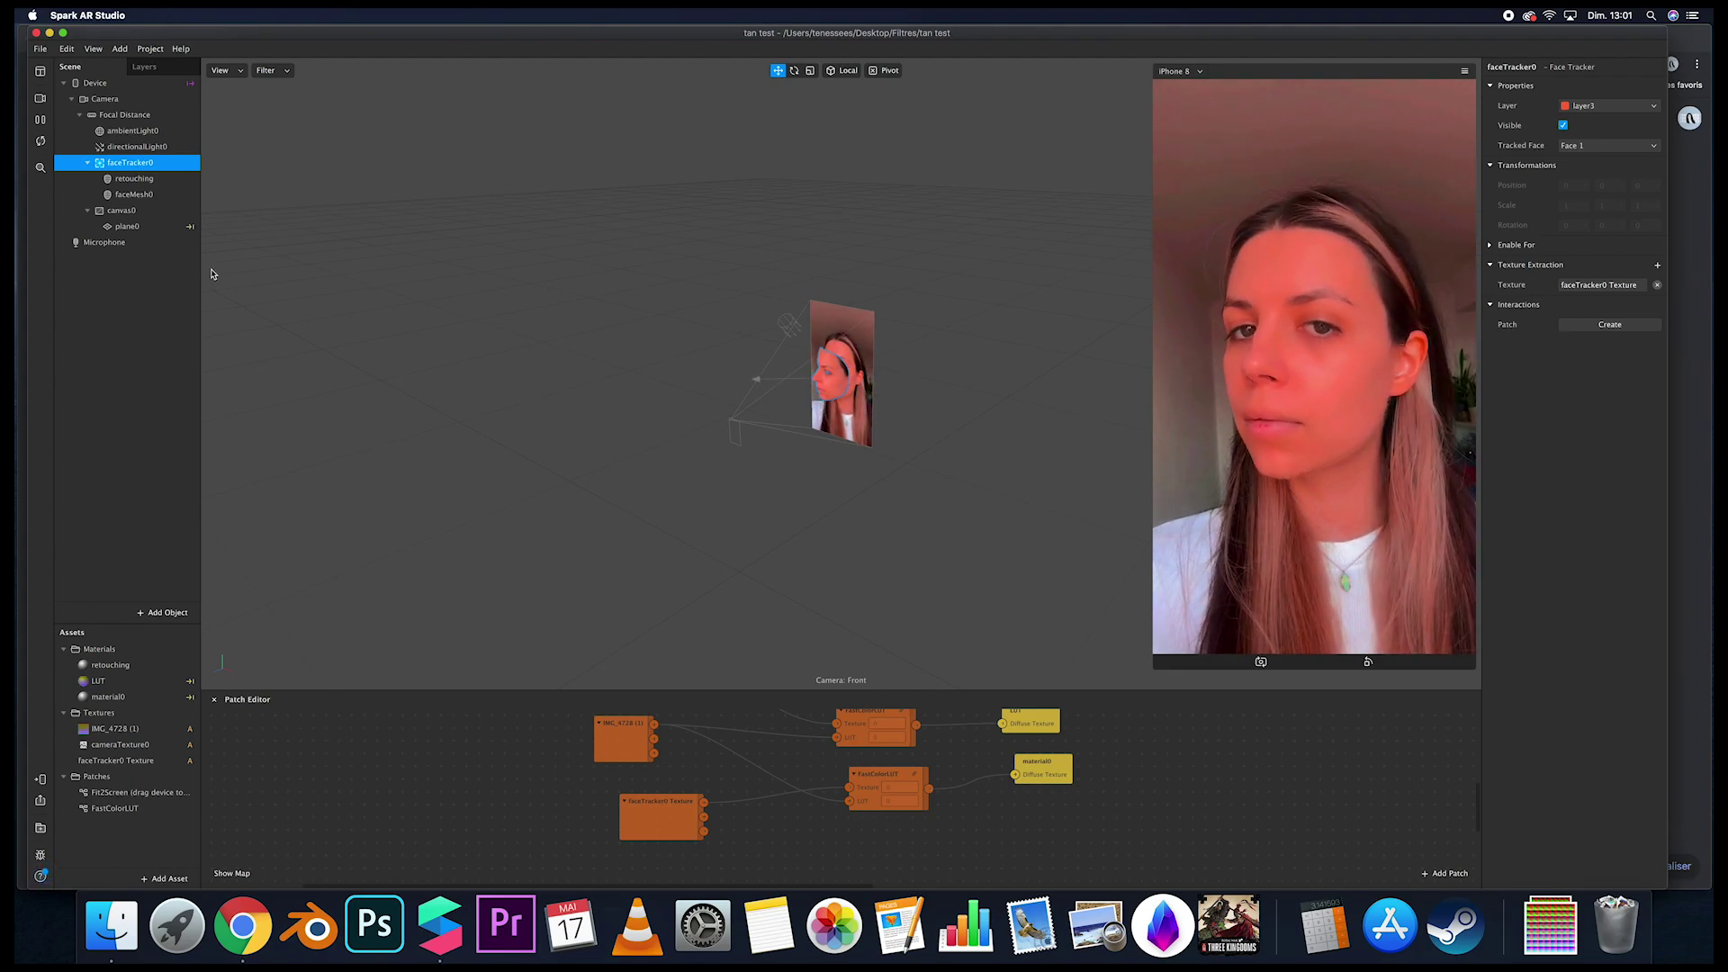
{"action": "left_click", "coordinate": [40, 98]}
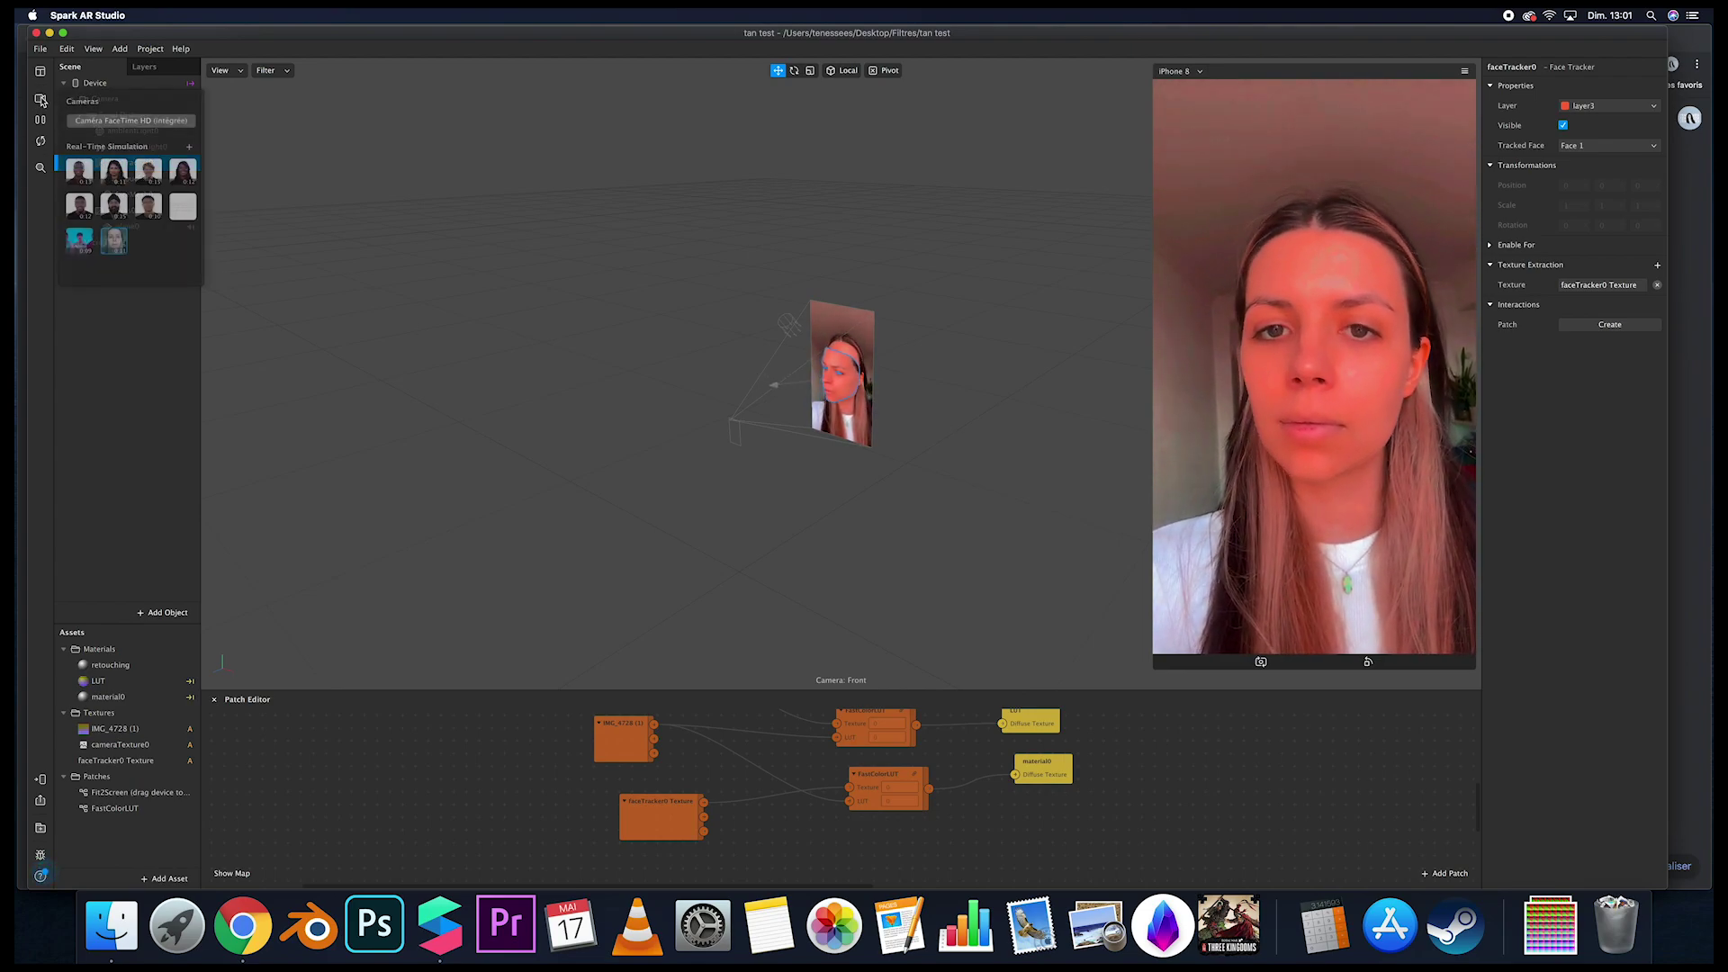
{"action": "left_click", "coordinate": [135, 125]}
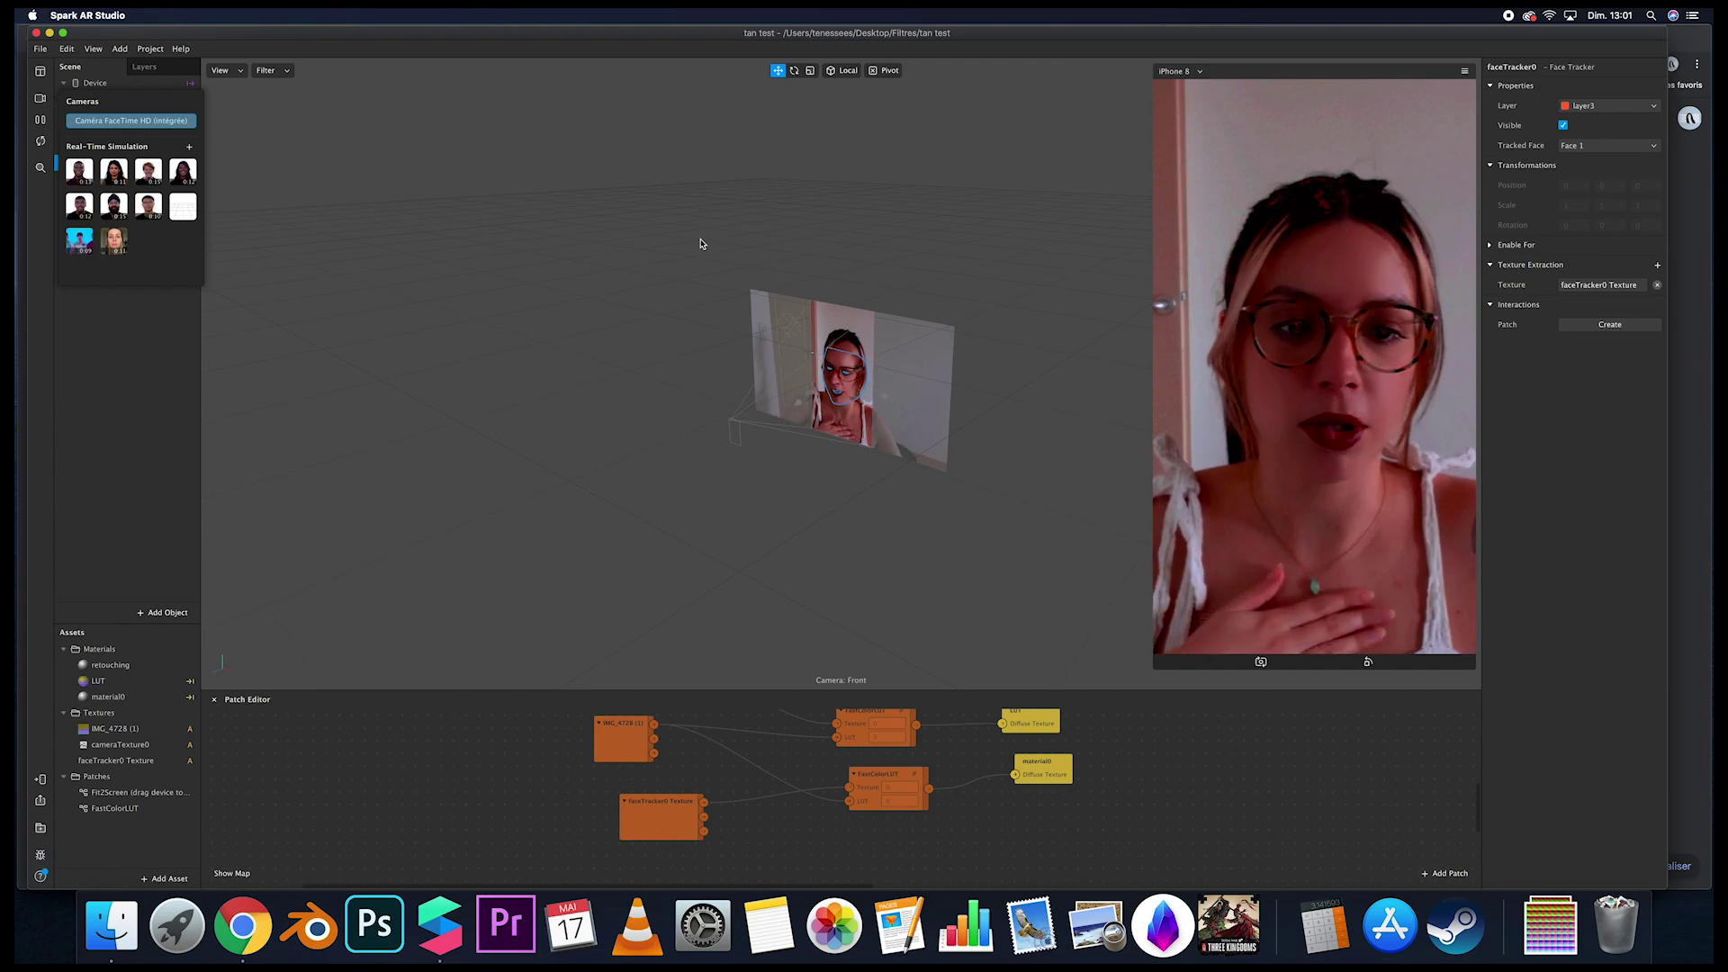
{"action": "left_click", "coordinate": [140, 339]}
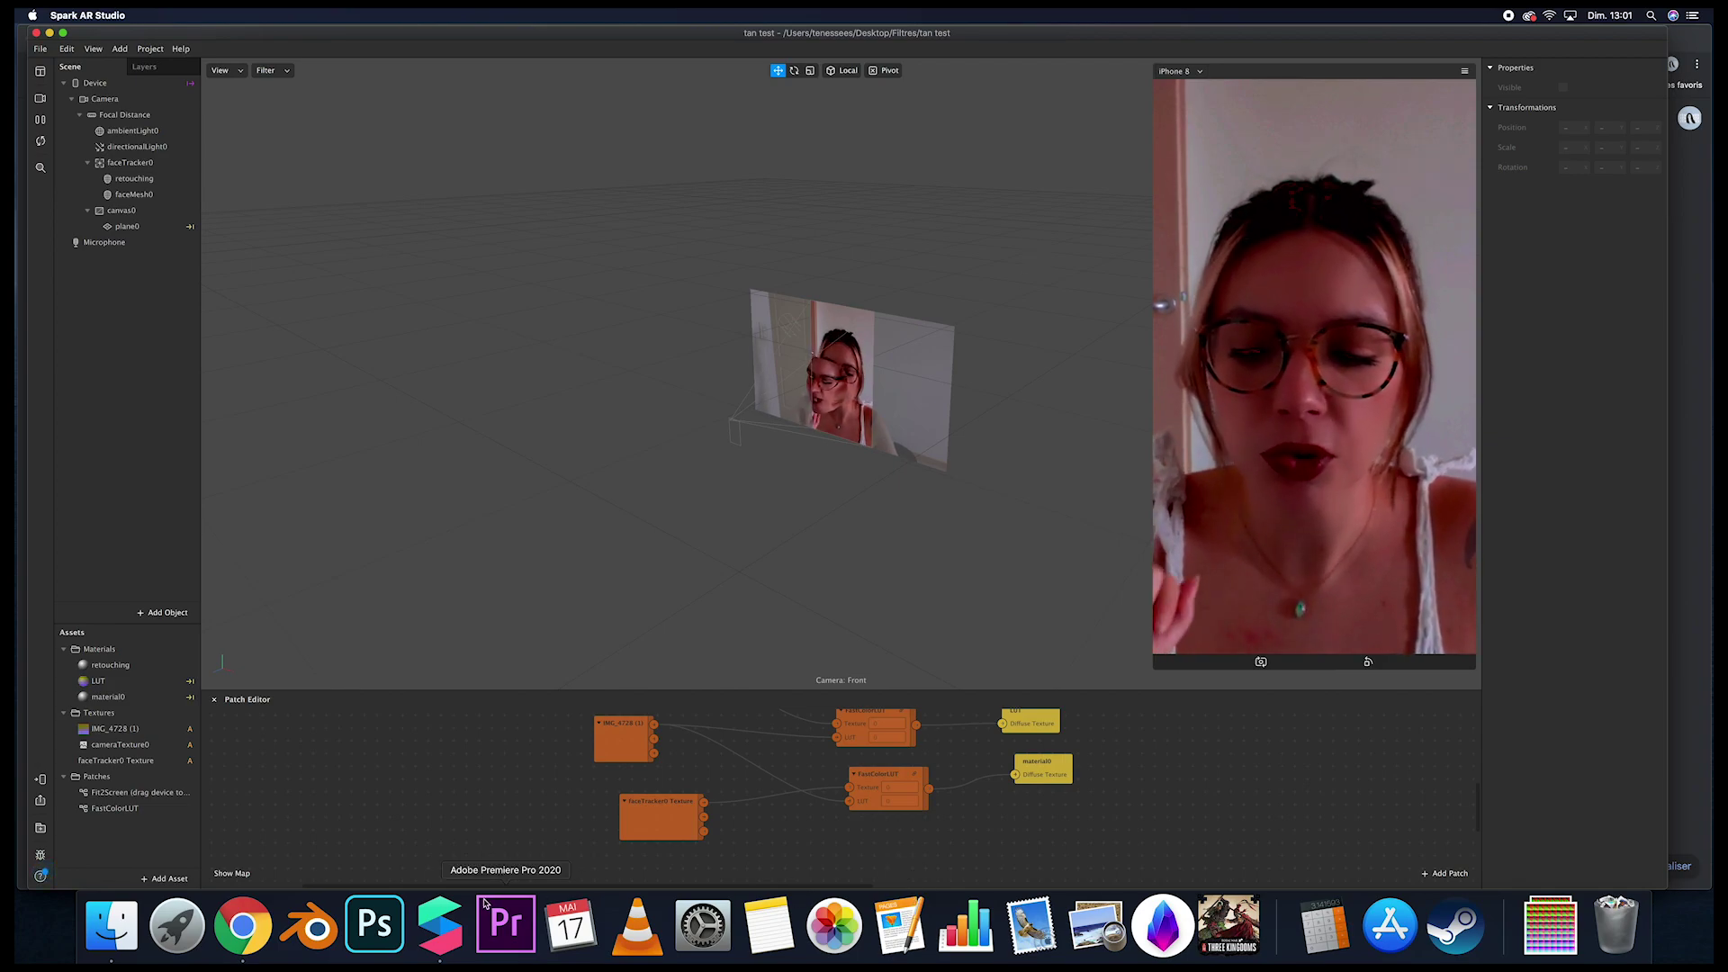
Switch to Chrome and search Google Images for "palmtree leaves".
{"action": "left_click", "coordinate": [260, 927]}
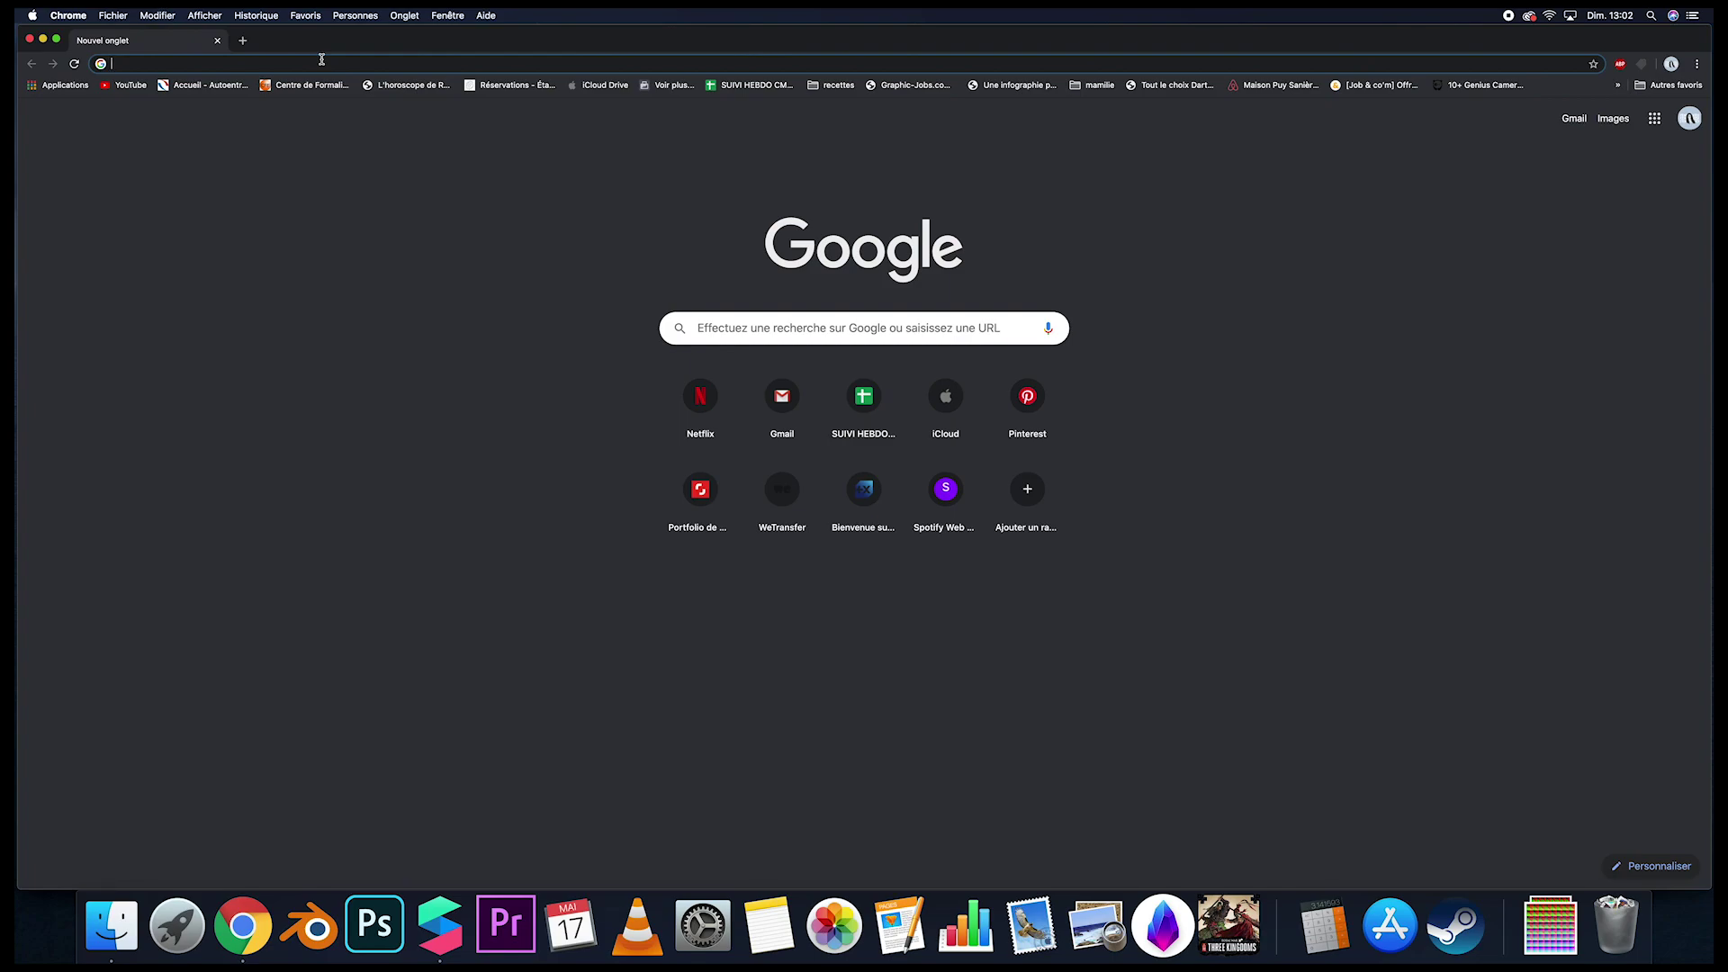
{"action": "type", "text": "palmt"}
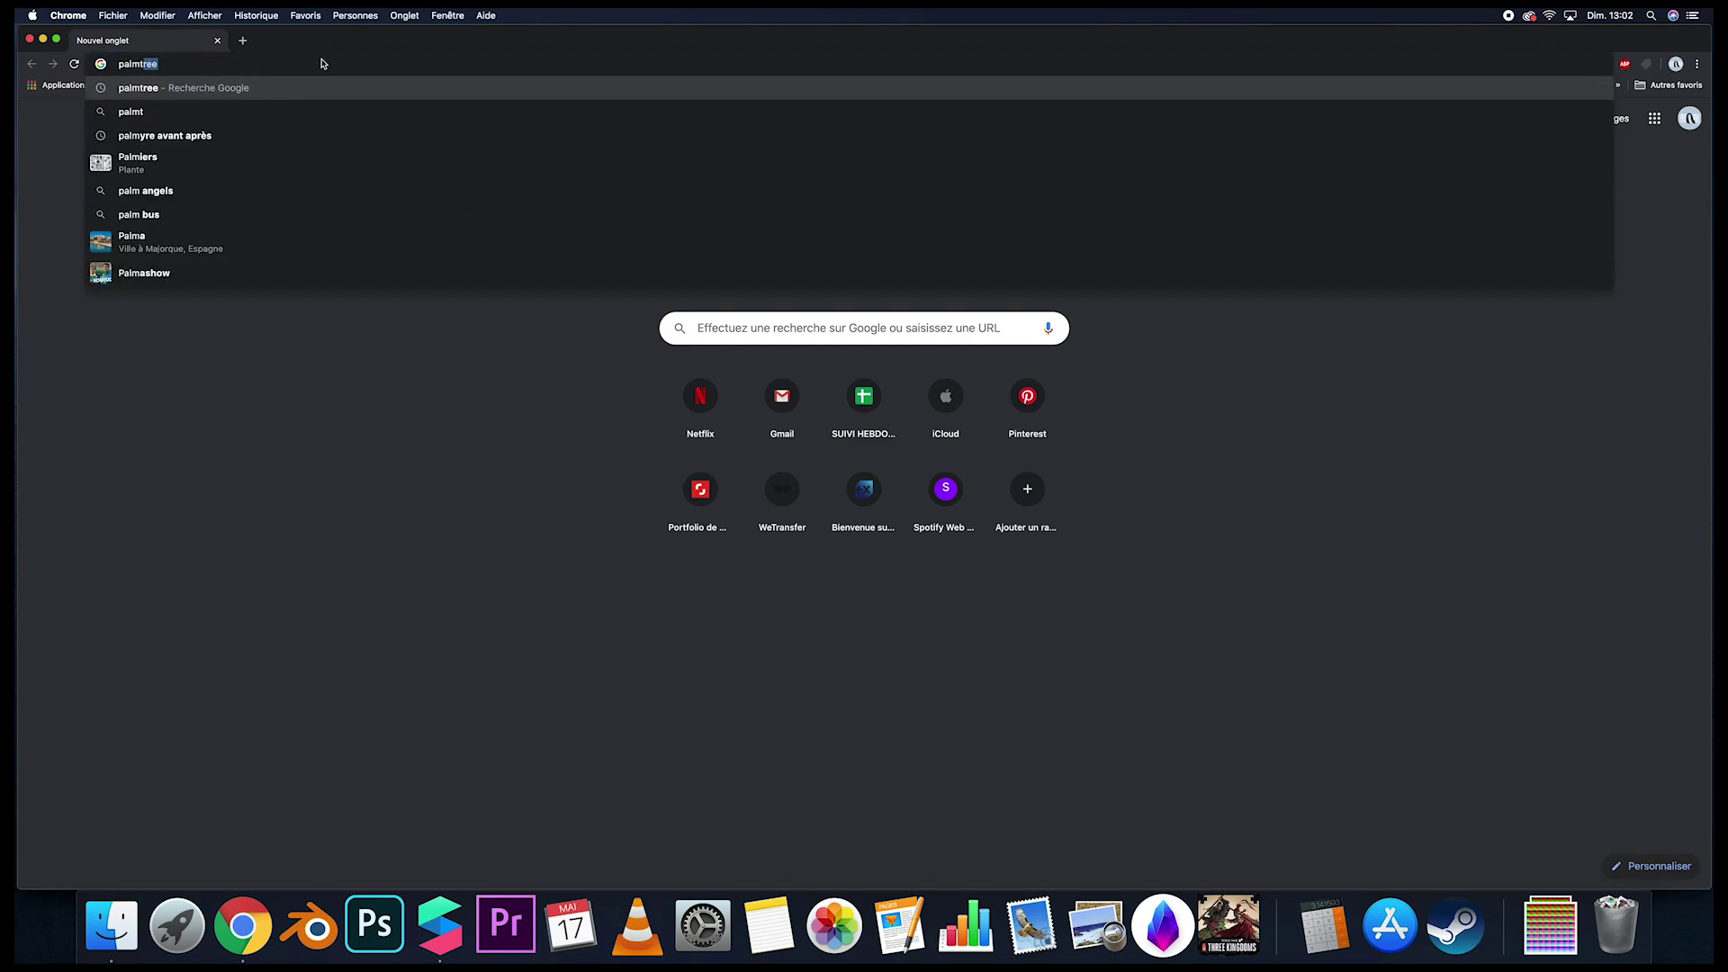
{"action": "type", "text": "ree leaves"}
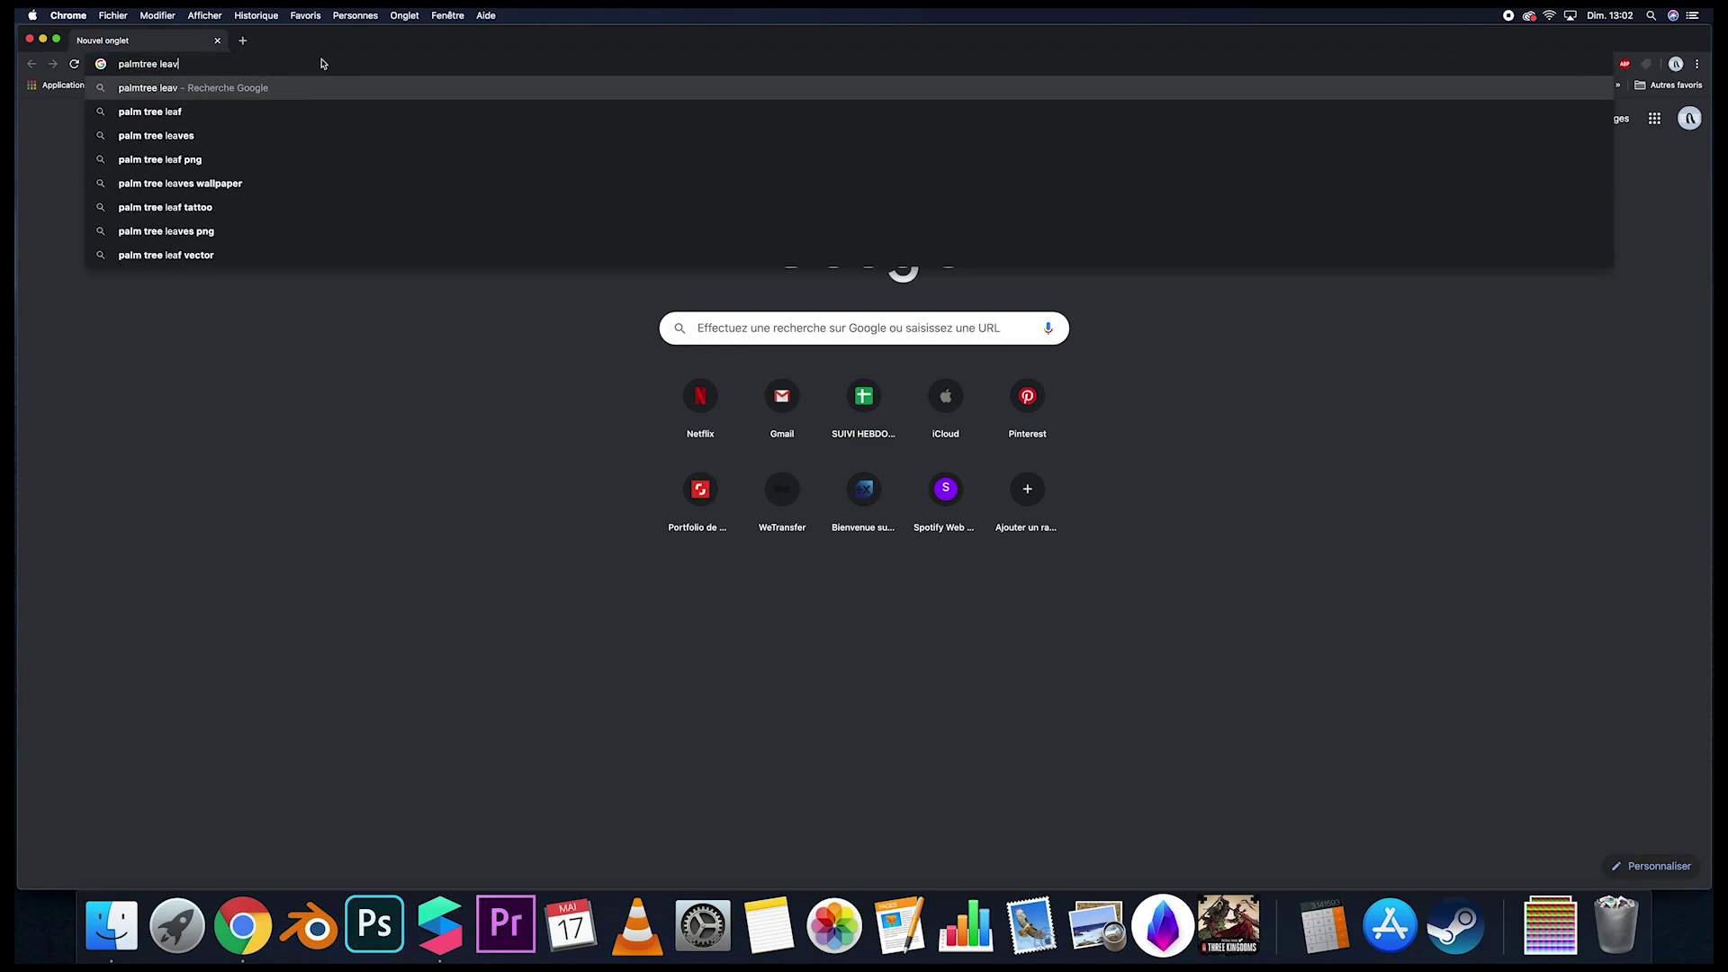
{"action": "key", "text": "Return"}
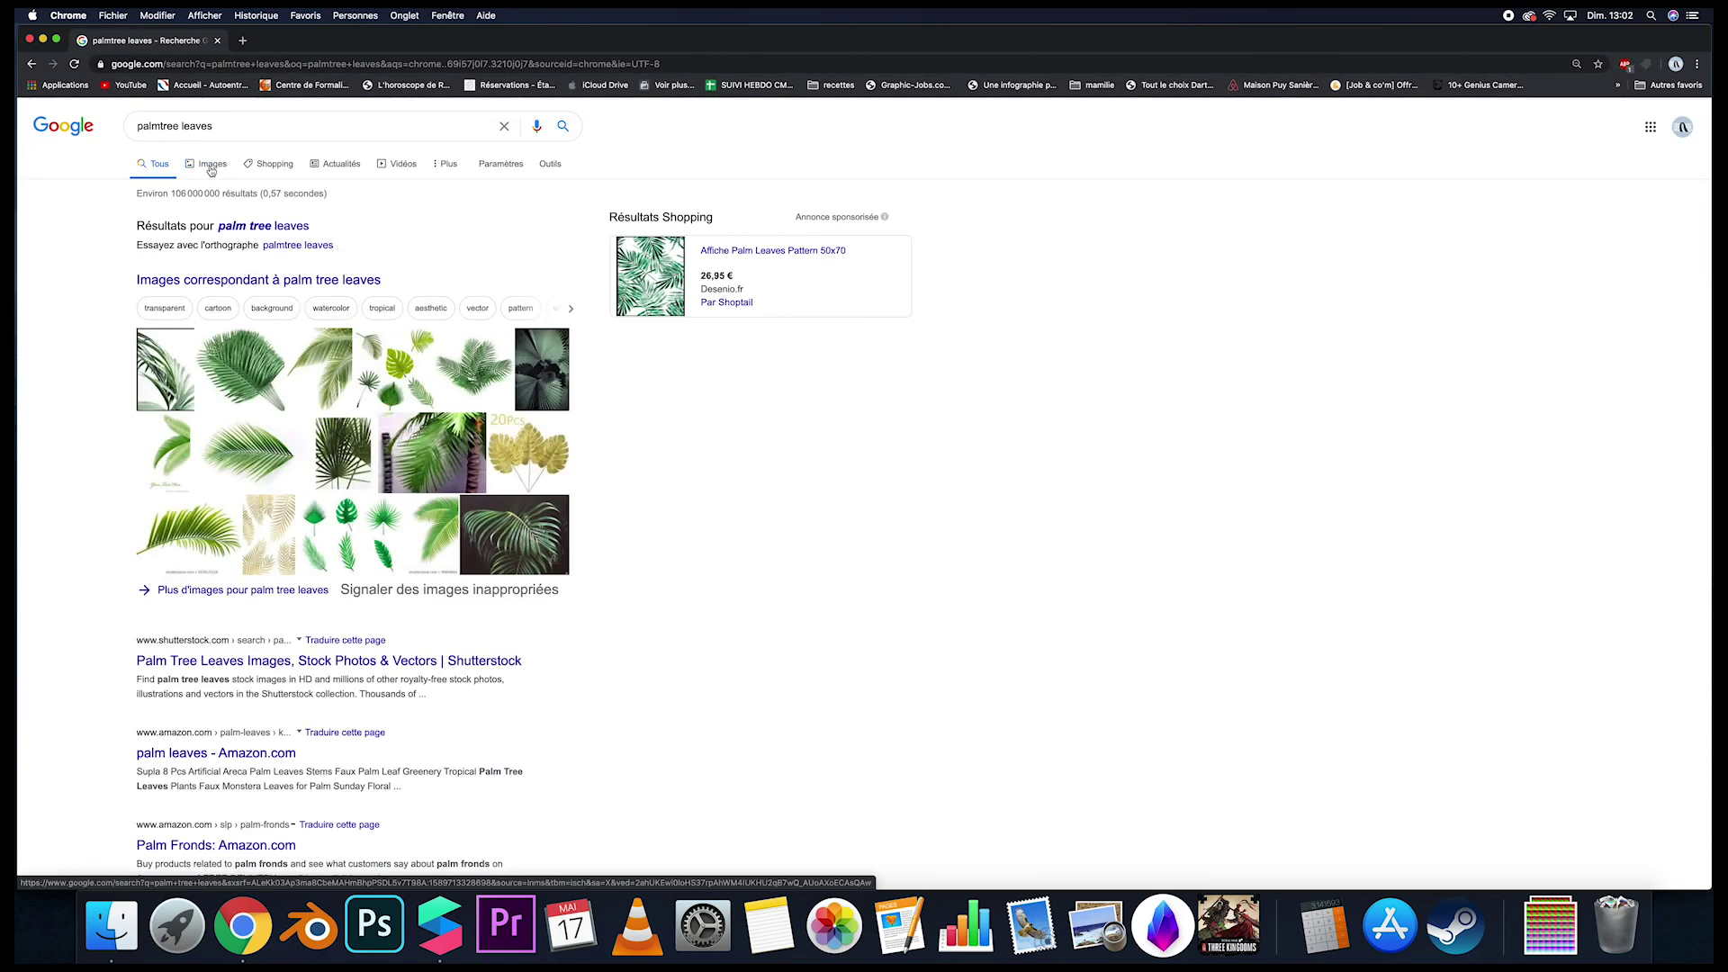
{"action": "left_click", "coordinate": [212, 166]}
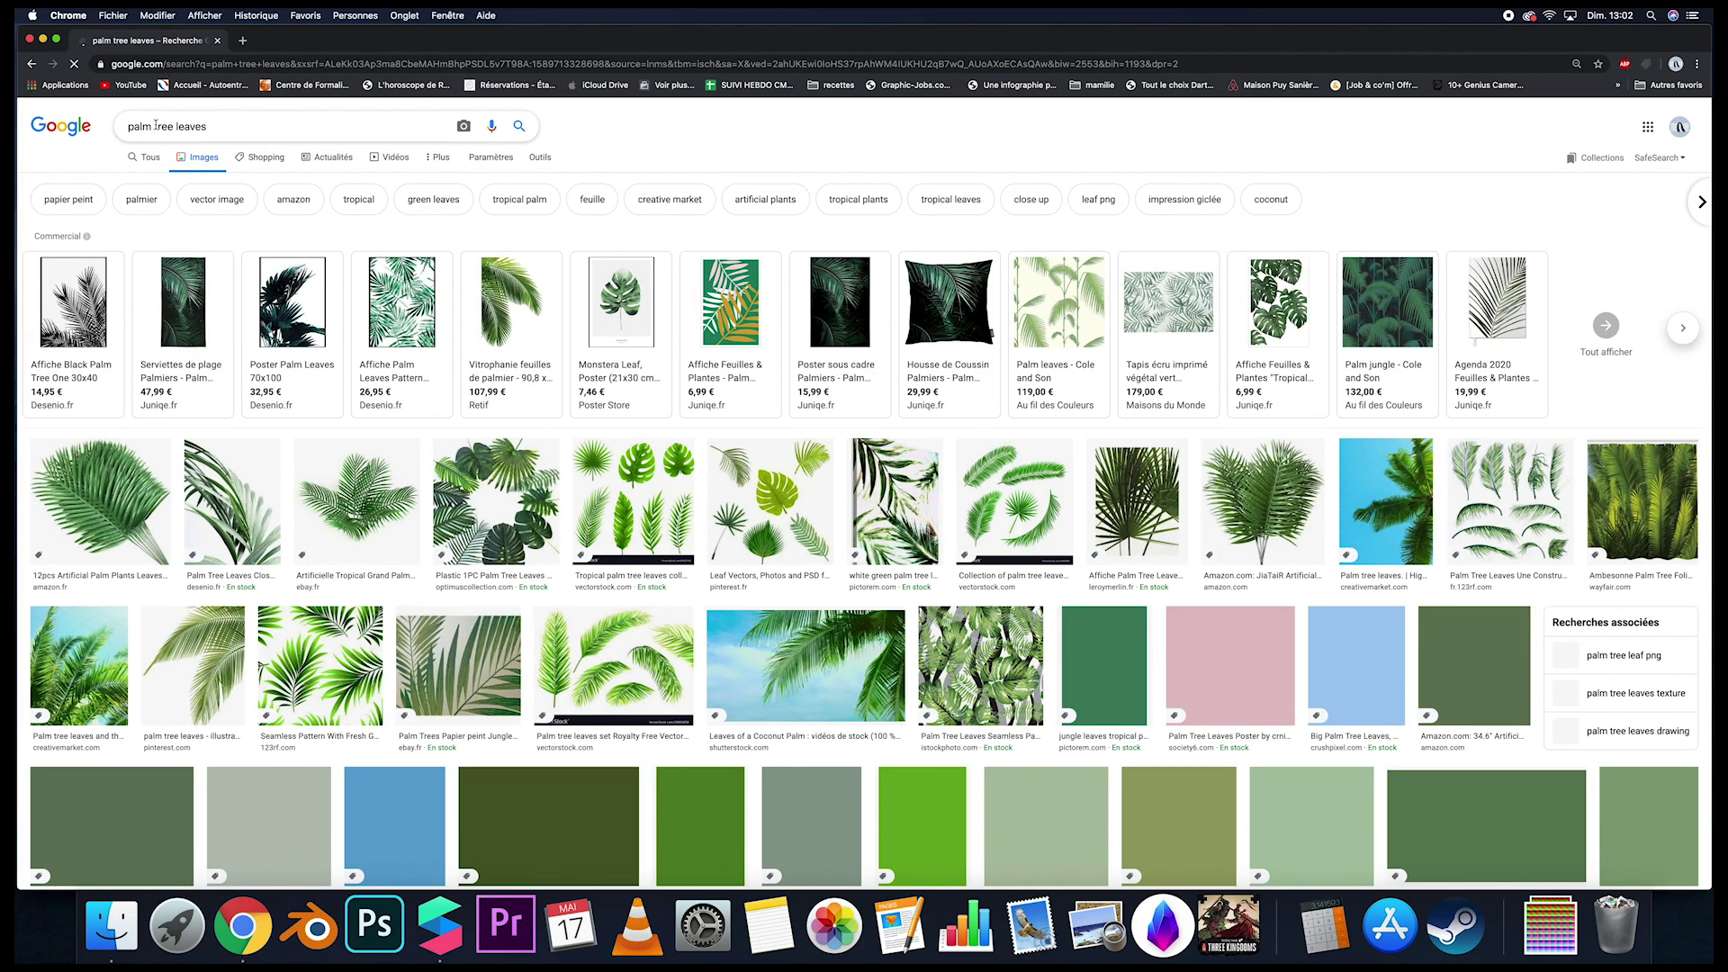
Filter the palm leaf image results by colour to transparent images only.
{"action": "mouse_move", "coordinate": [610, 315]}
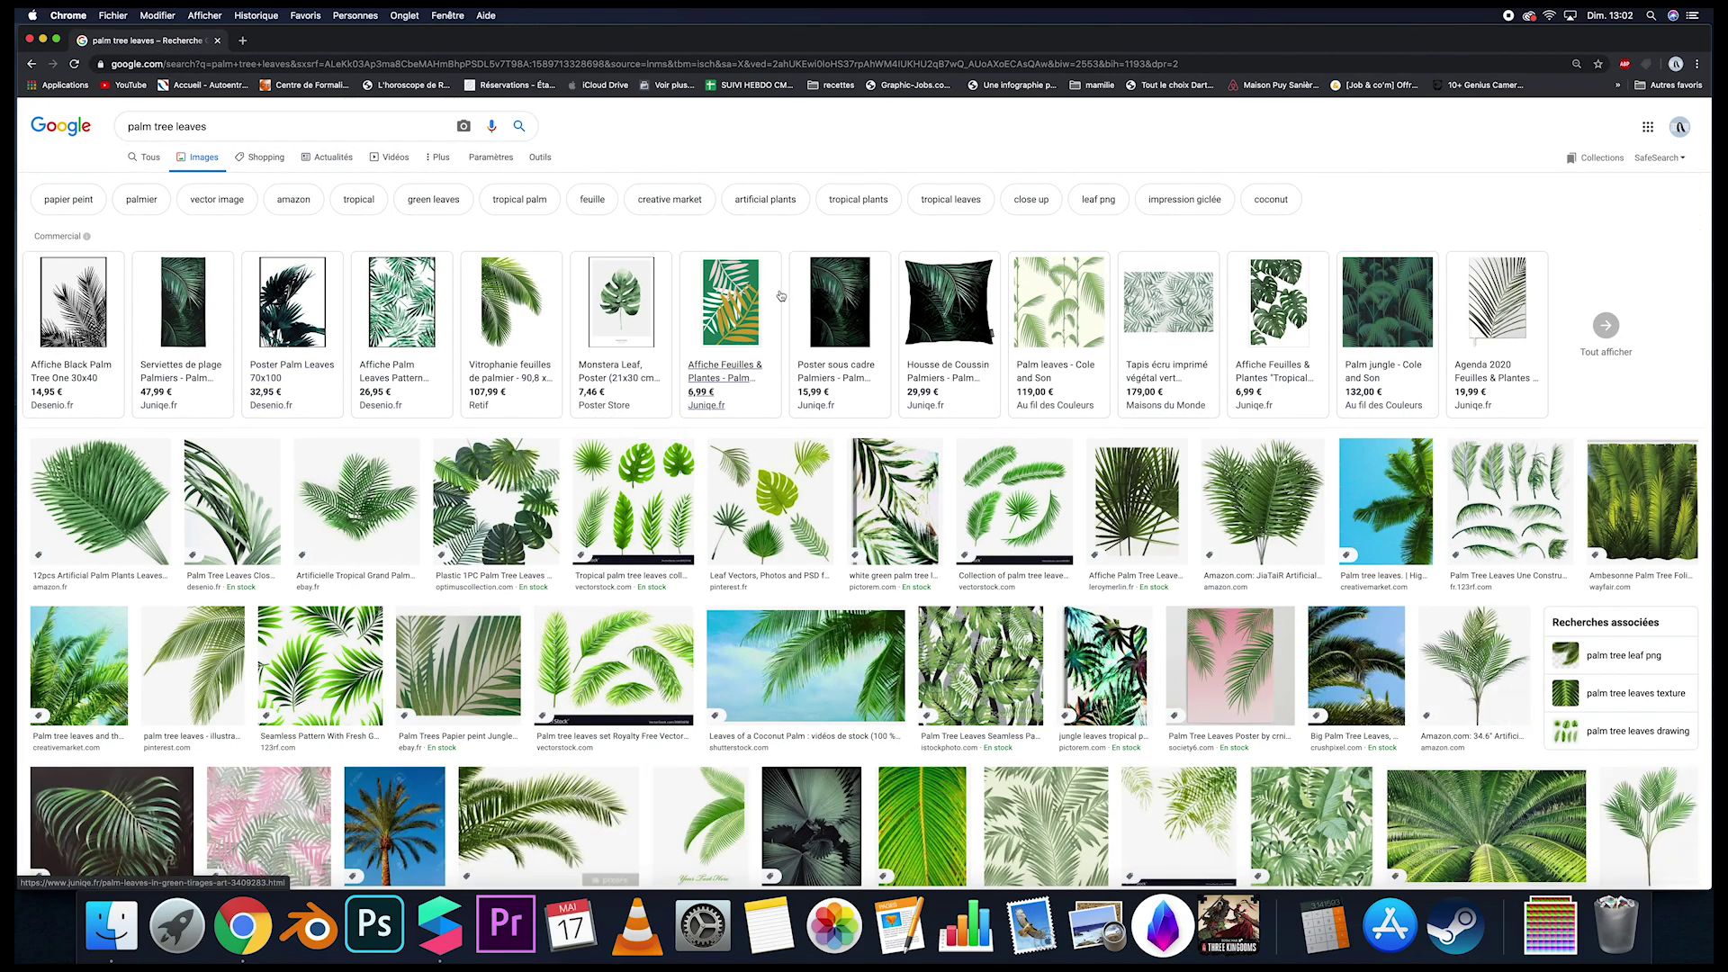
{"action": "left_click", "coordinate": [540, 157]}
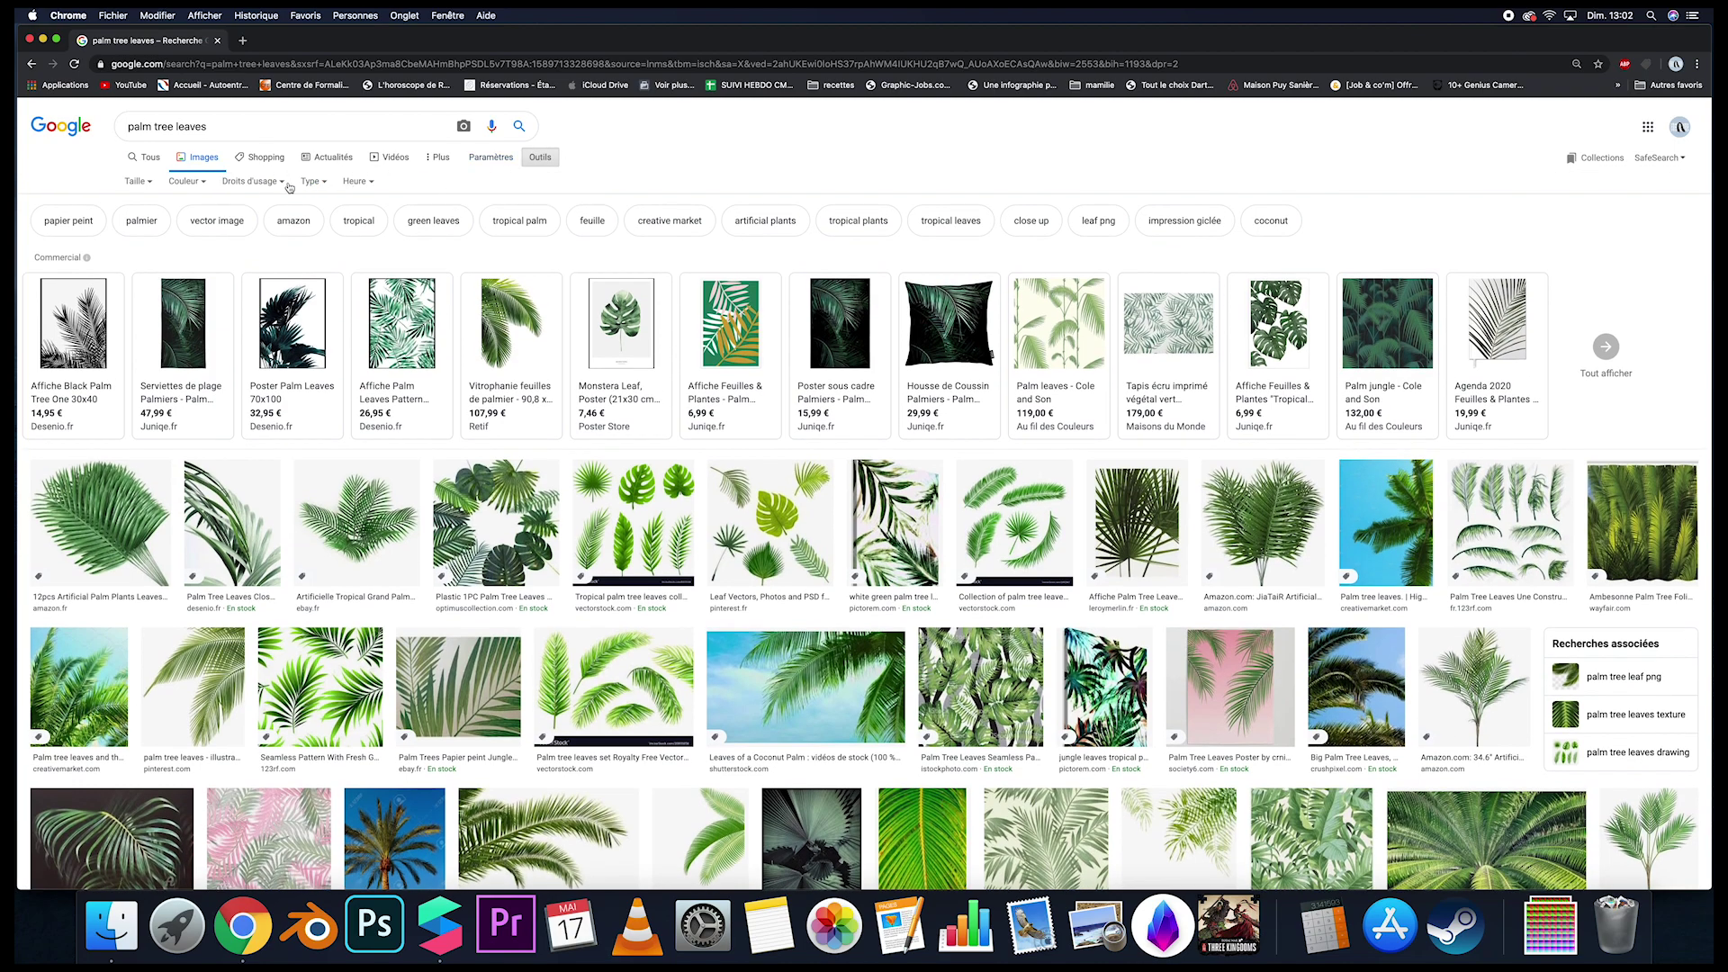
{"action": "left_click", "coordinate": [205, 182]}
{"action": "left_click", "coordinate": [224, 245]}
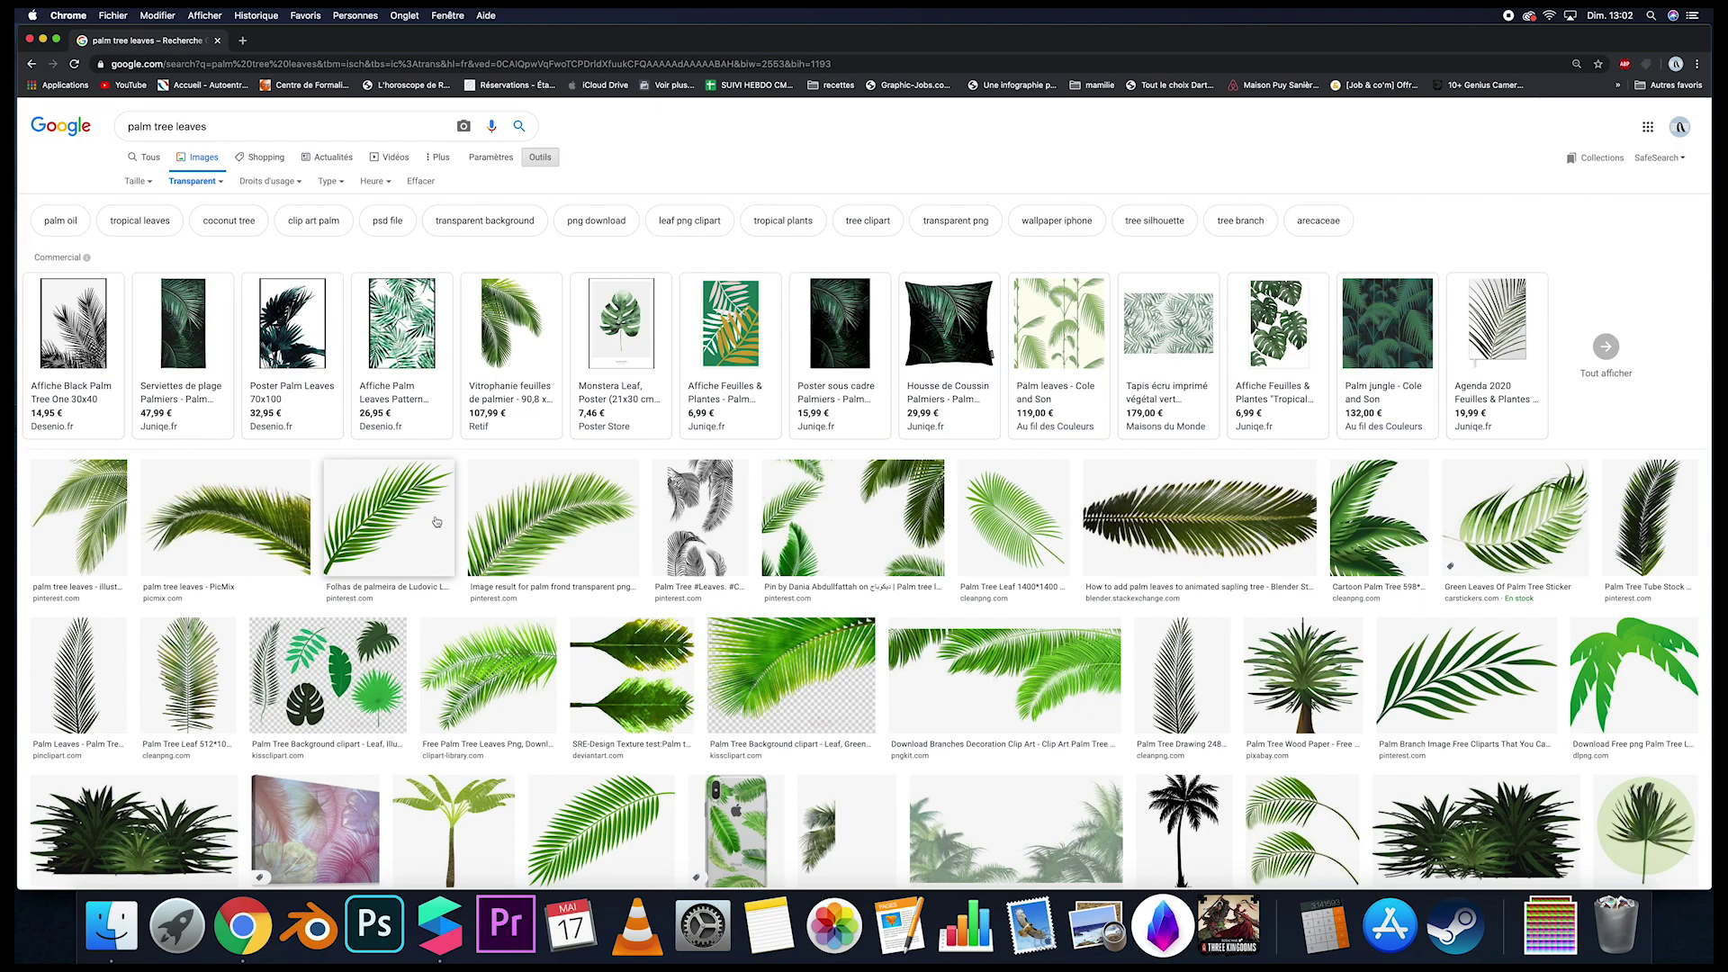
Pick the diagonal green palm leaf with a transparent background from the image results and open it in Photoshop.
{"action": "scroll", "coordinate": [400, 510], "scroll_direction": "down", "scroll_amount": 3}
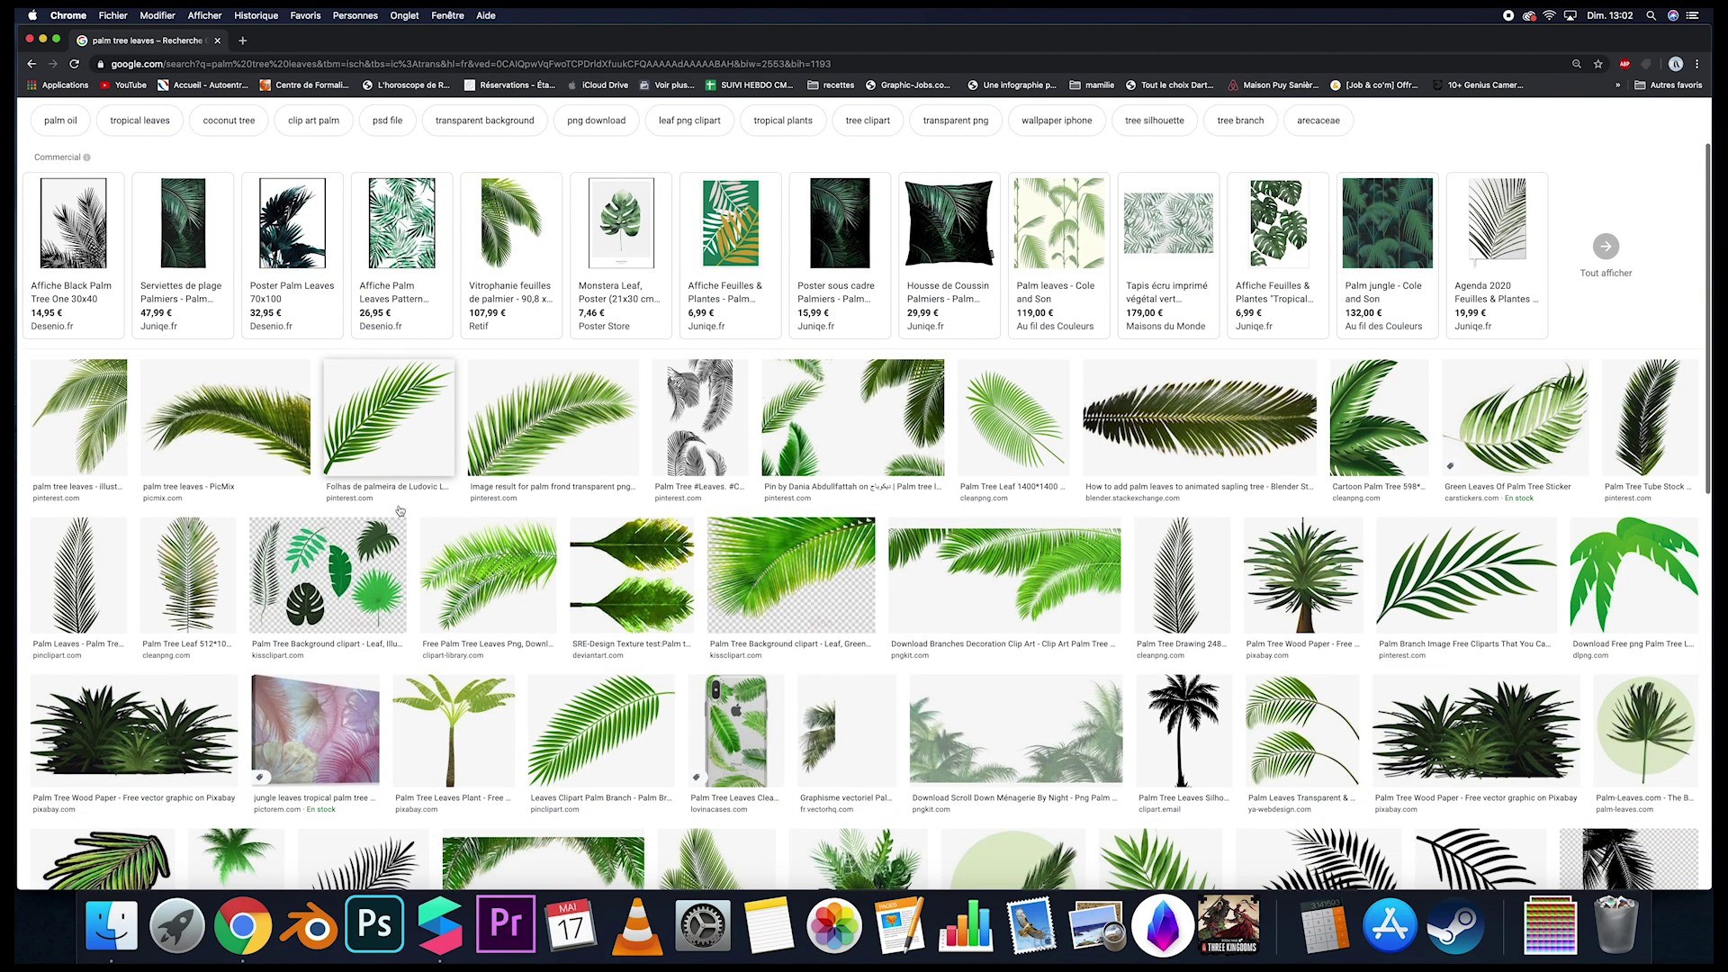
{"action": "scroll", "coordinate": [400, 511], "scroll_direction": "down", "scroll_amount": 2}
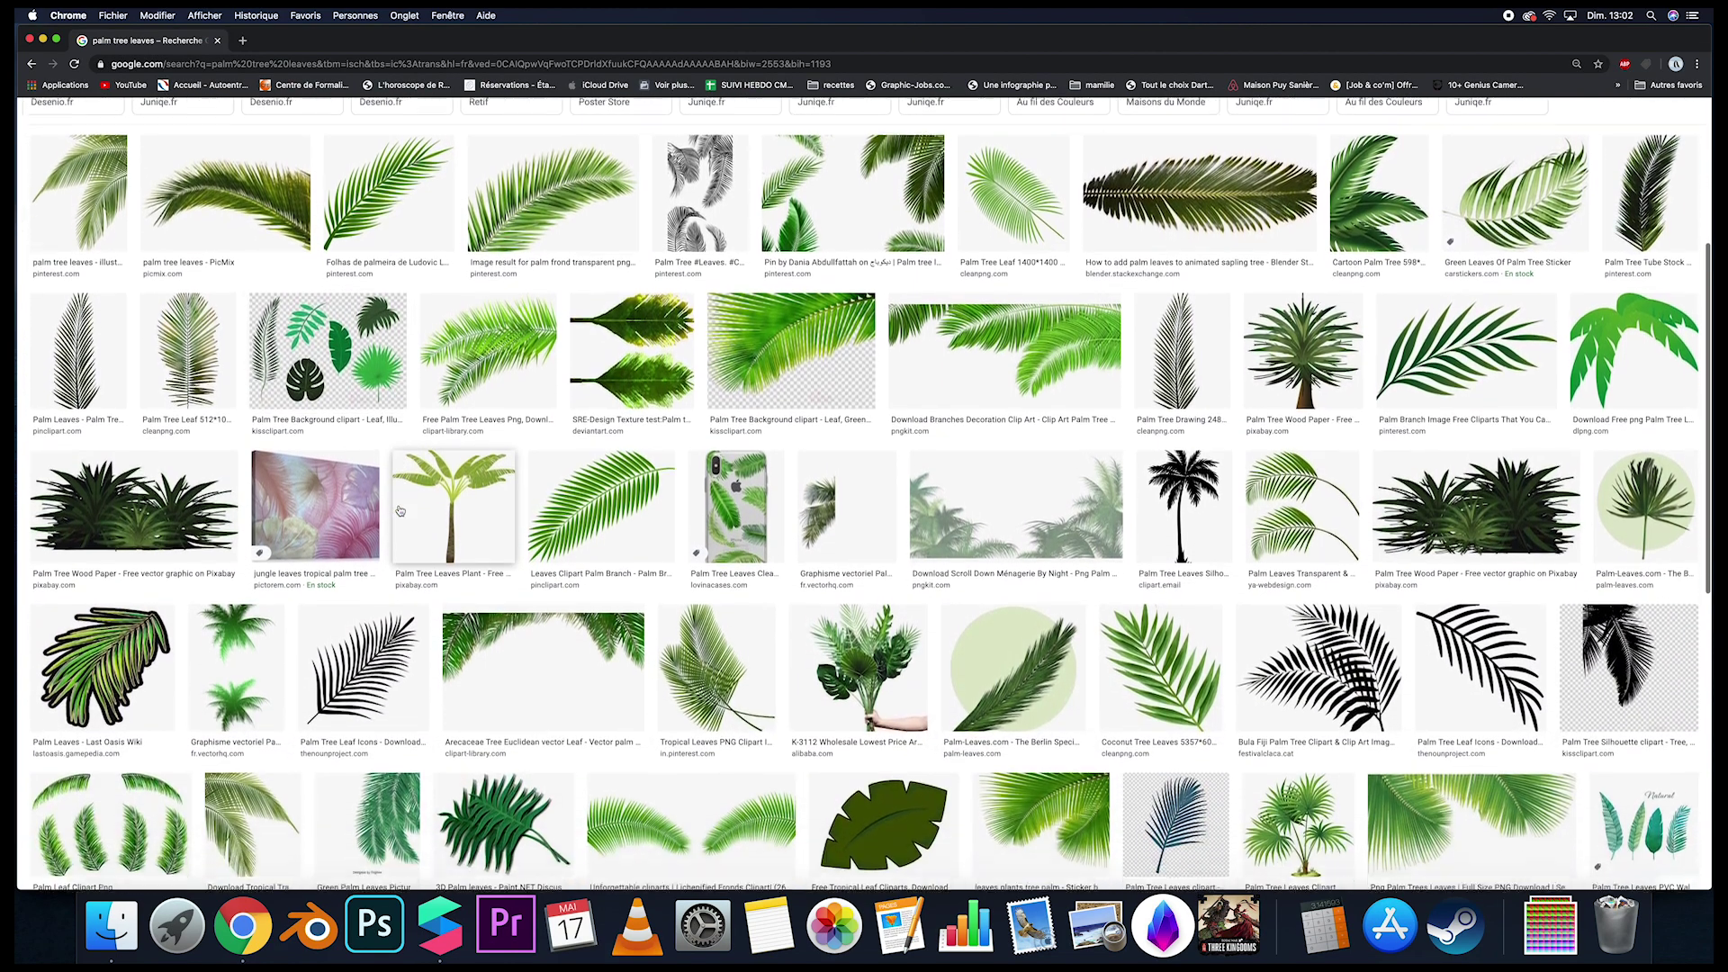
{"action": "scroll", "coordinate": [400, 510], "scroll_direction": "down", "scroll_amount": 2}
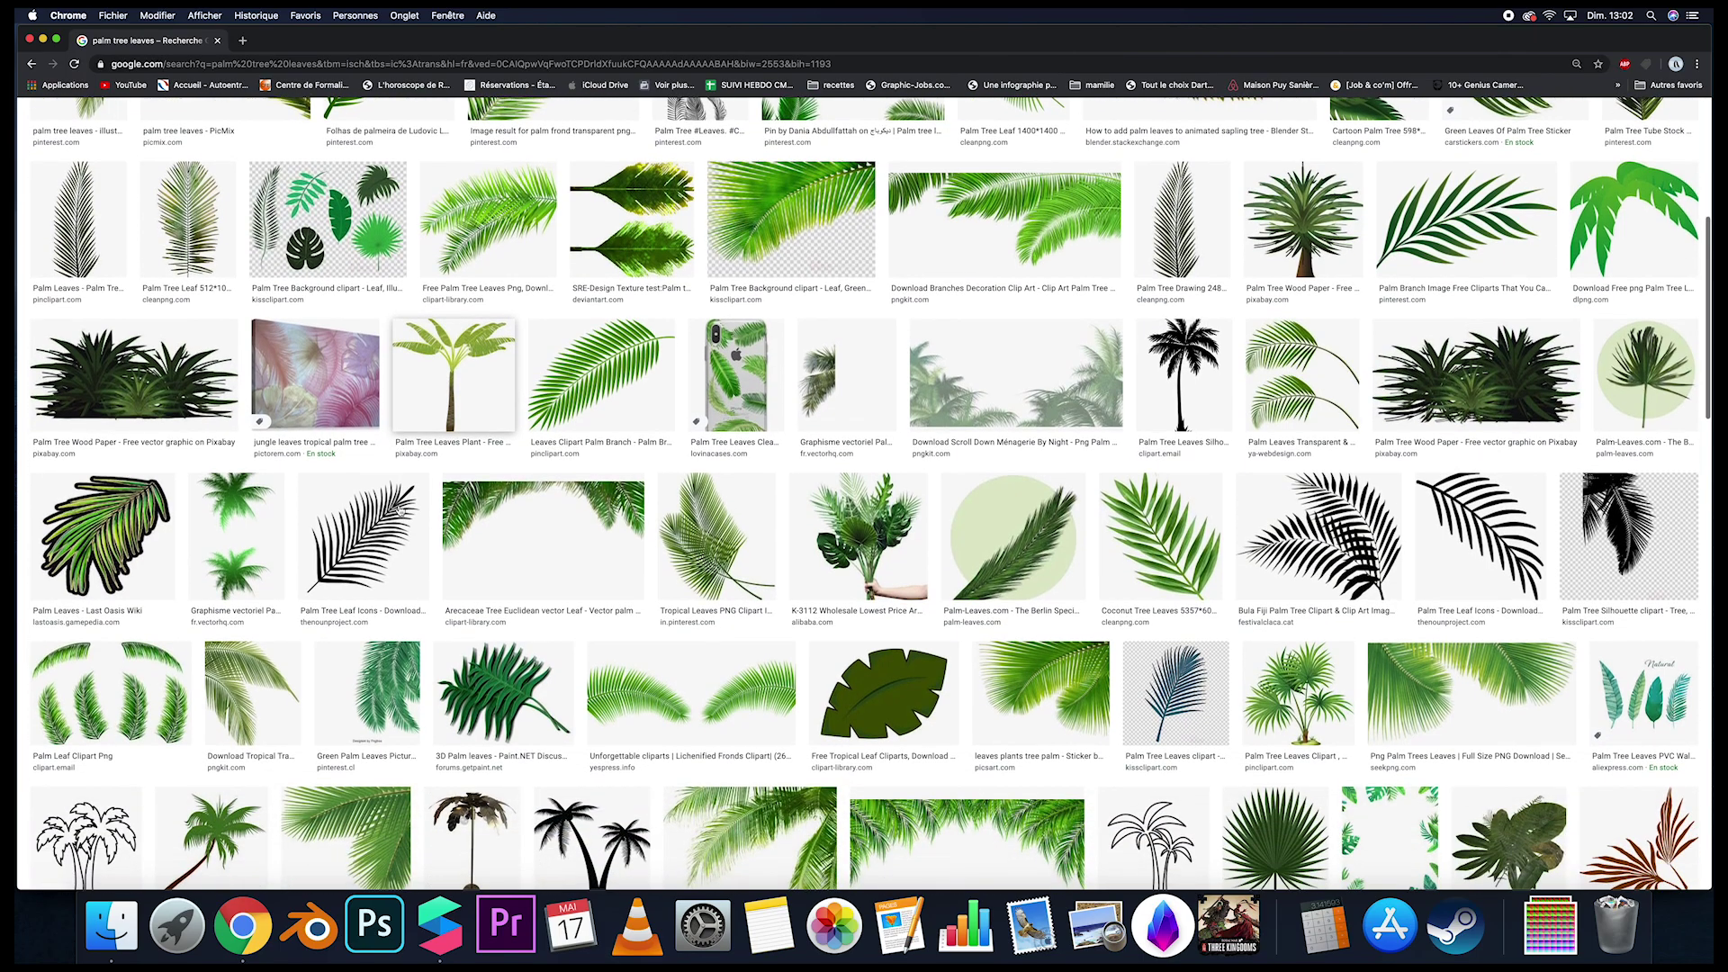
{"action": "scroll", "coordinate": [400, 510], "scroll_direction": "down", "scroll_amount": 1}
{"action": "scroll", "coordinate": [400, 511], "scroll_direction": "up", "scroll_amount": 4}
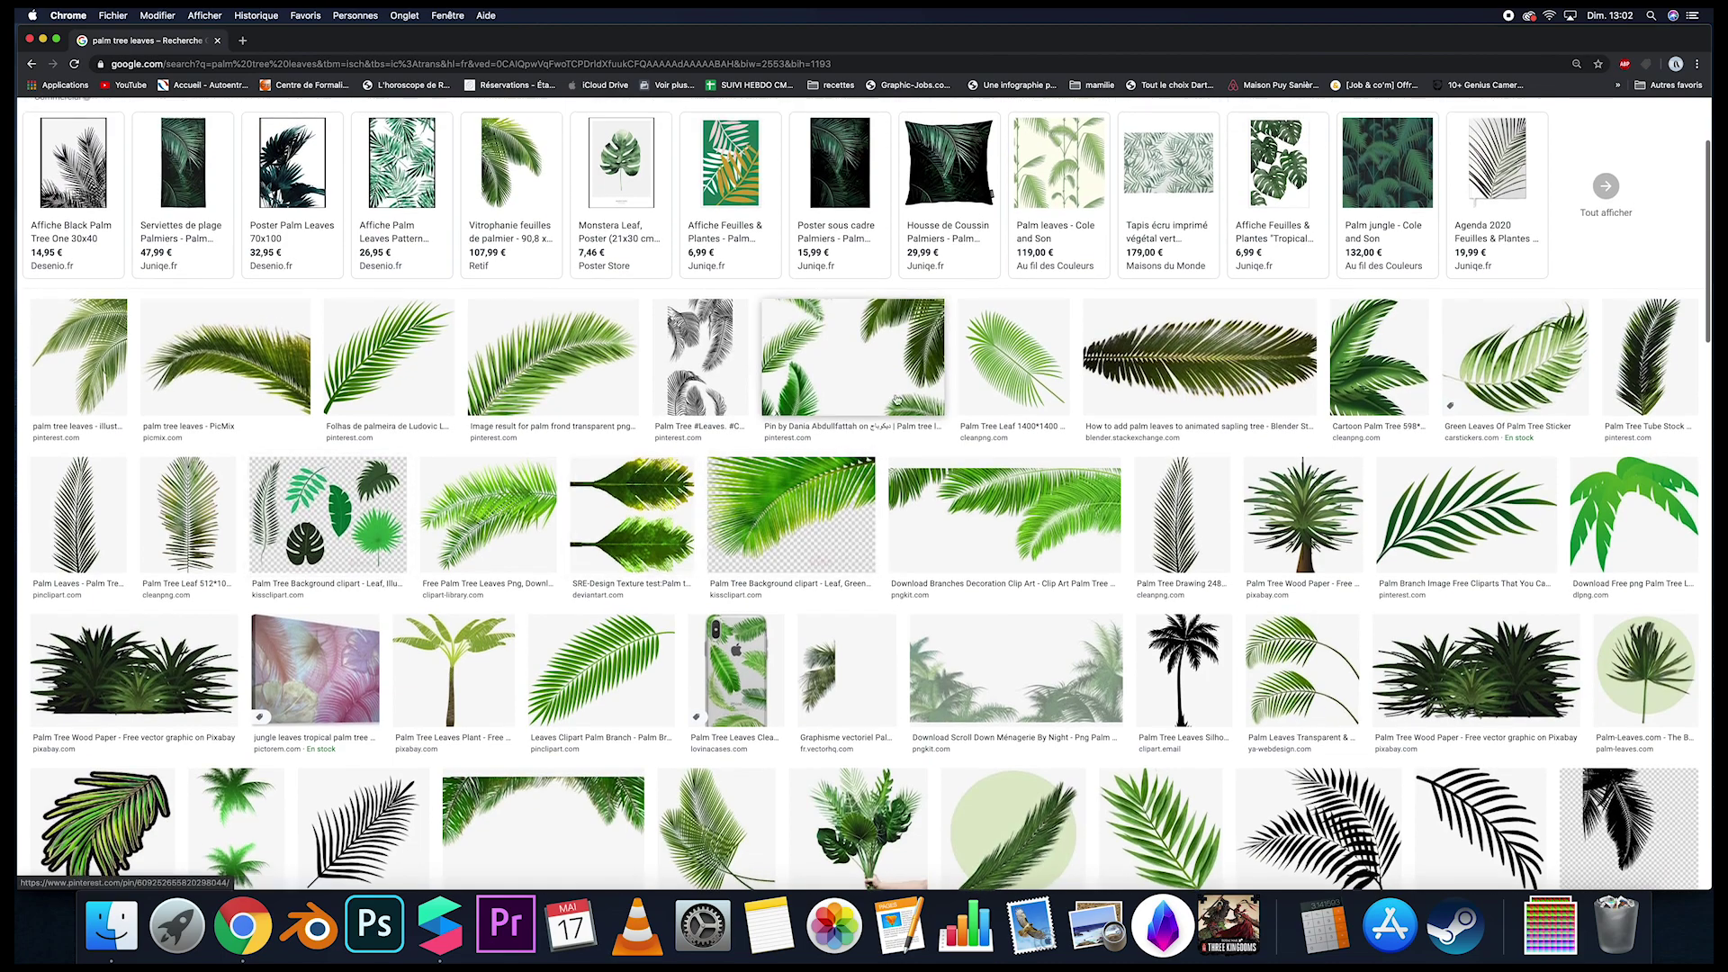
{"action": "left_click", "coordinate": [400, 354]}
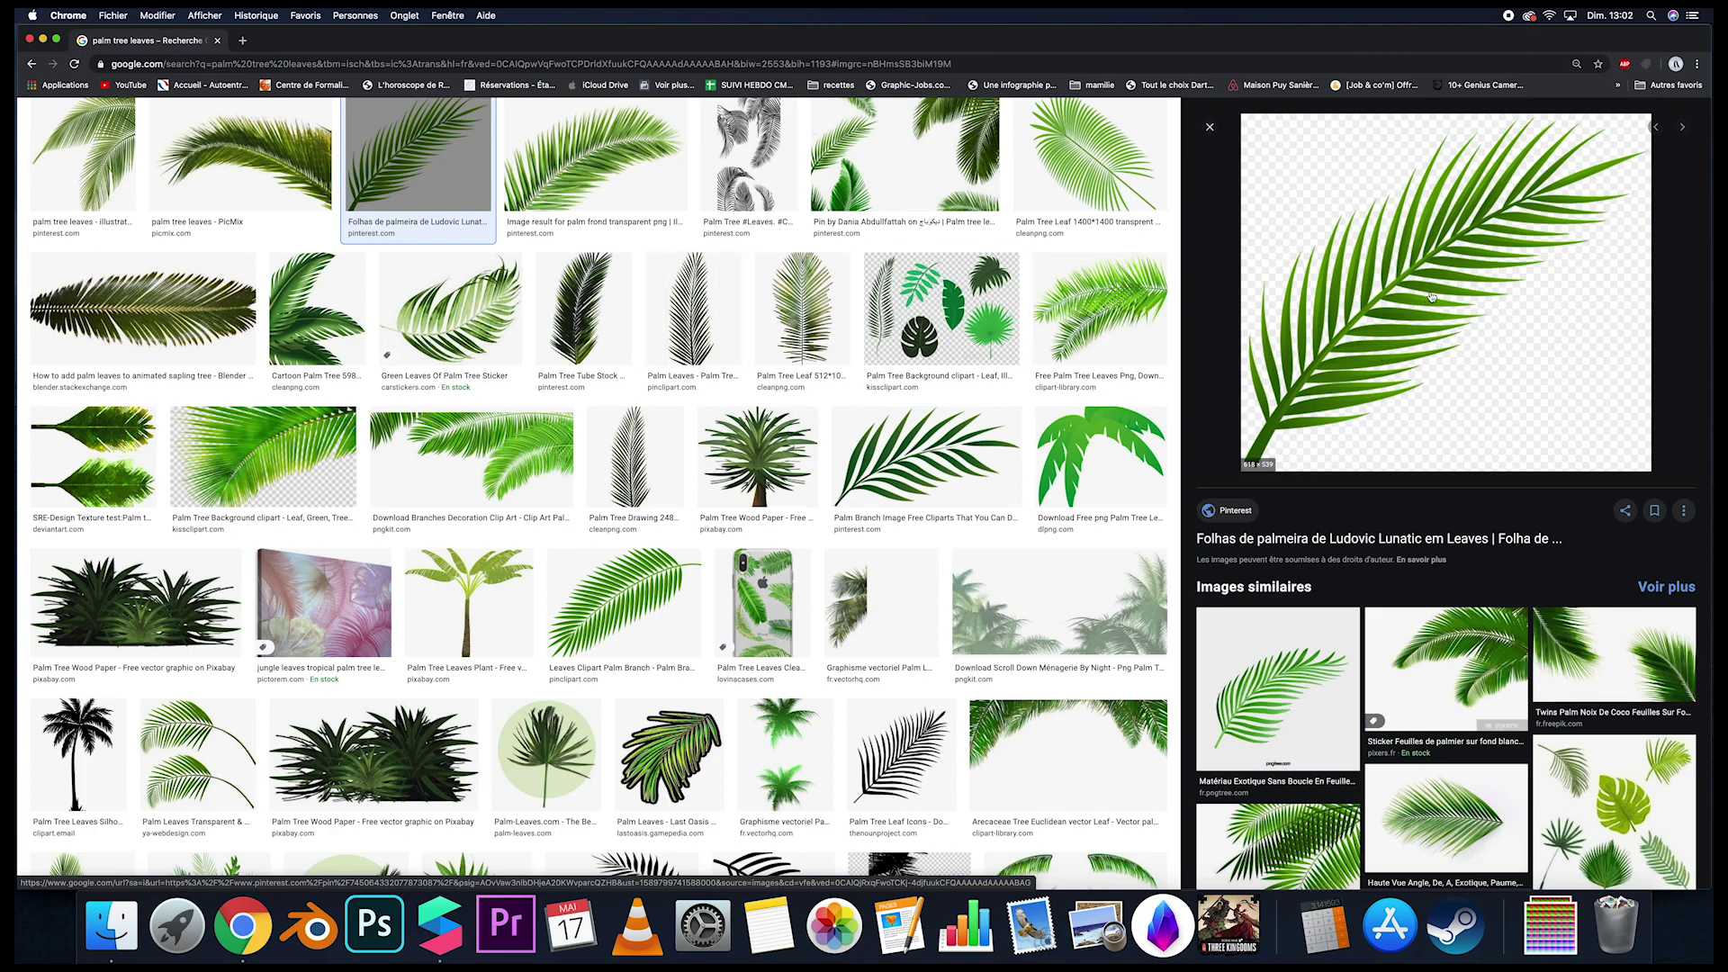
{"action": "left_click_drag", "start_coordinate": [1419, 298], "coordinate": [1234, 582]}
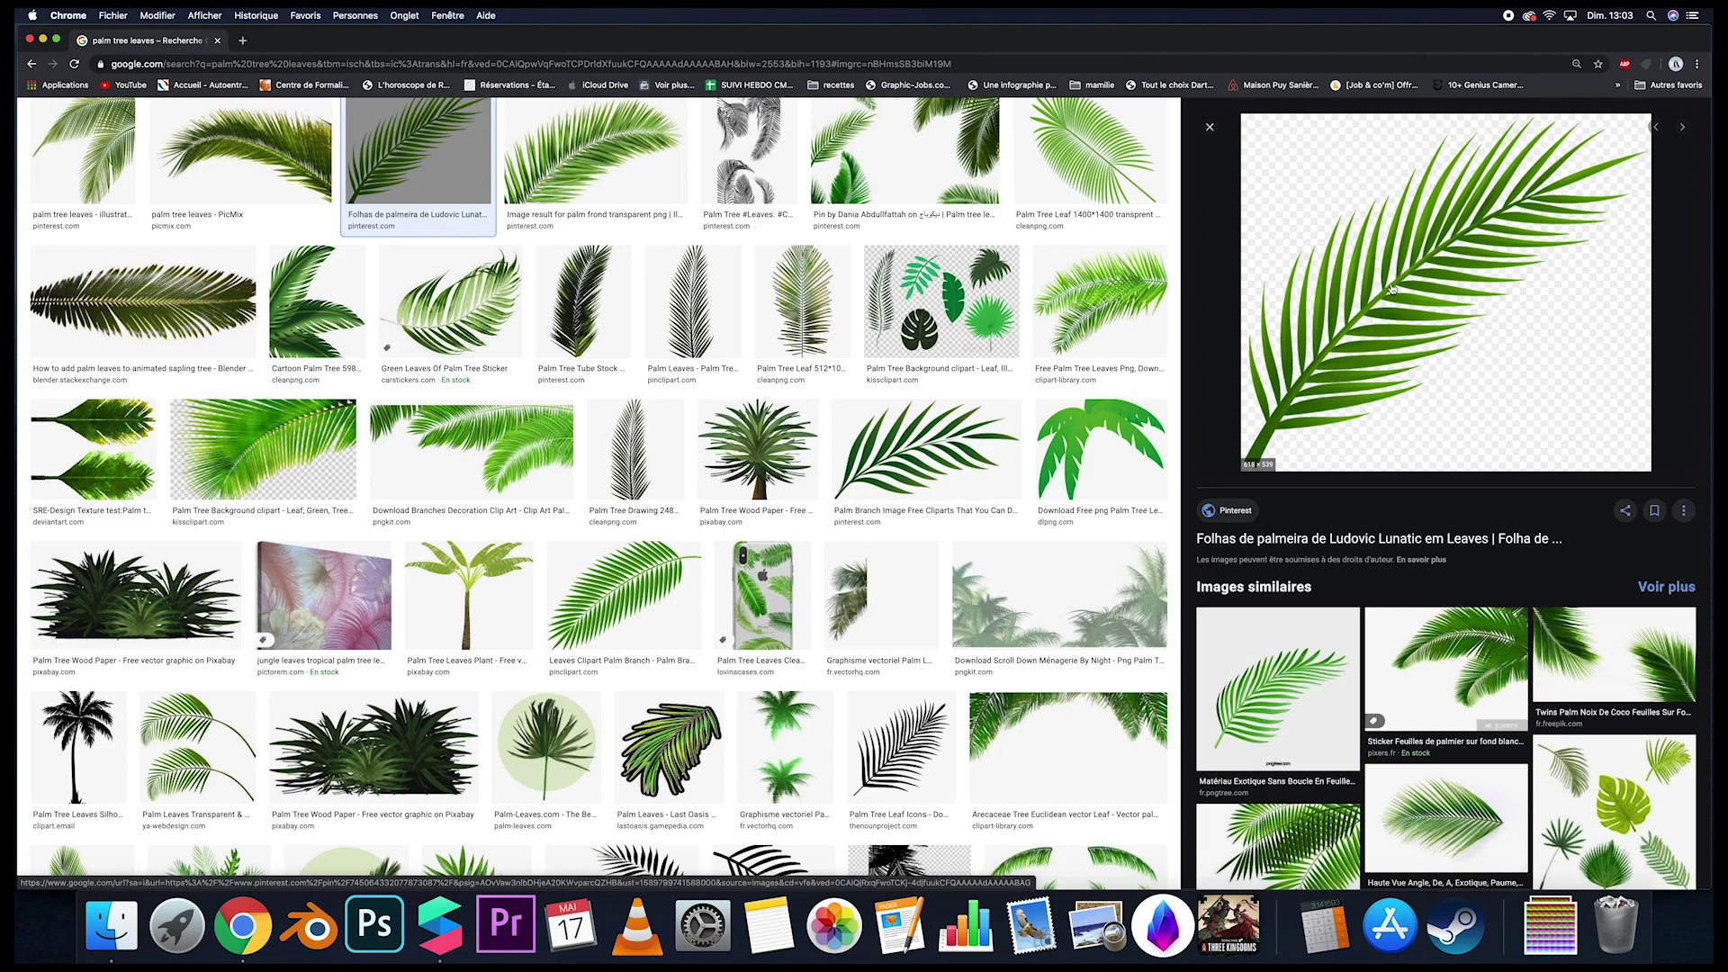
{"action": "left_click_drag", "start_coordinate": [1392, 288], "coordinate": [391, 927]}
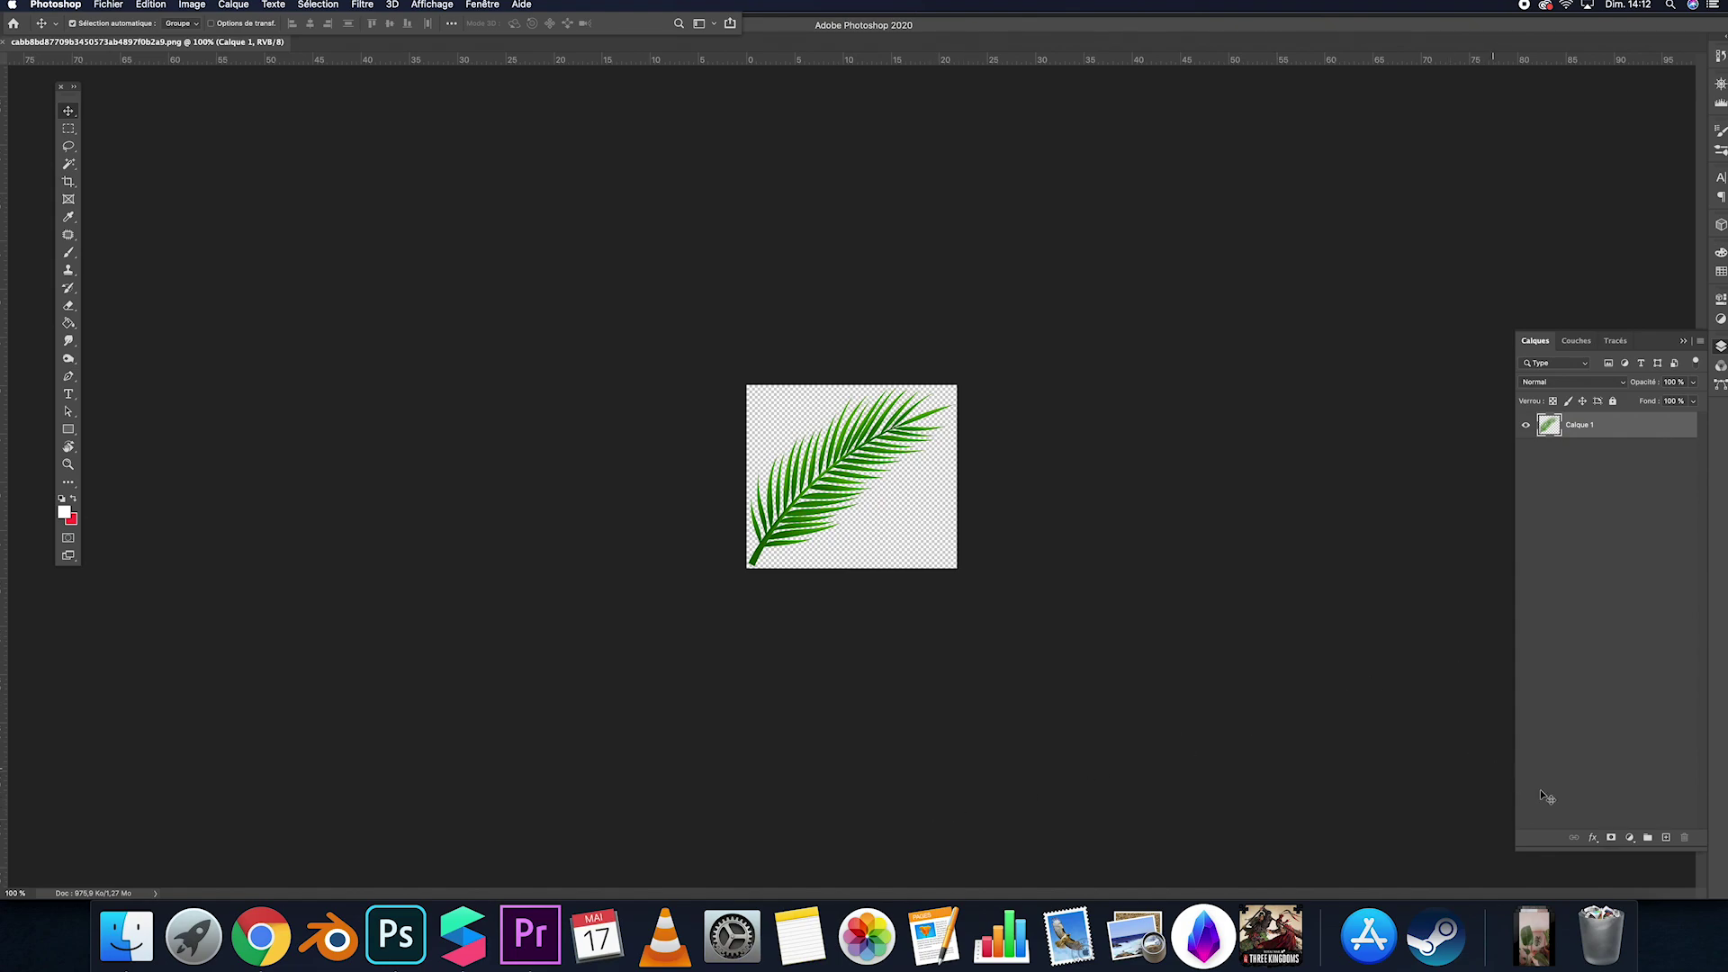
Add a black colour overlay effect to the palm leaf layer.
{"action": "left_click", "coordinate": [1594, 839]}
{"action": "left_click", "coordinate": [1640, 841]}
{"action": "left_click_drag", "start_coordinate": [1406, 278], "coordinate": [1309, 524]}
{"action": "left_click", "coordinate": [1444, 547]}
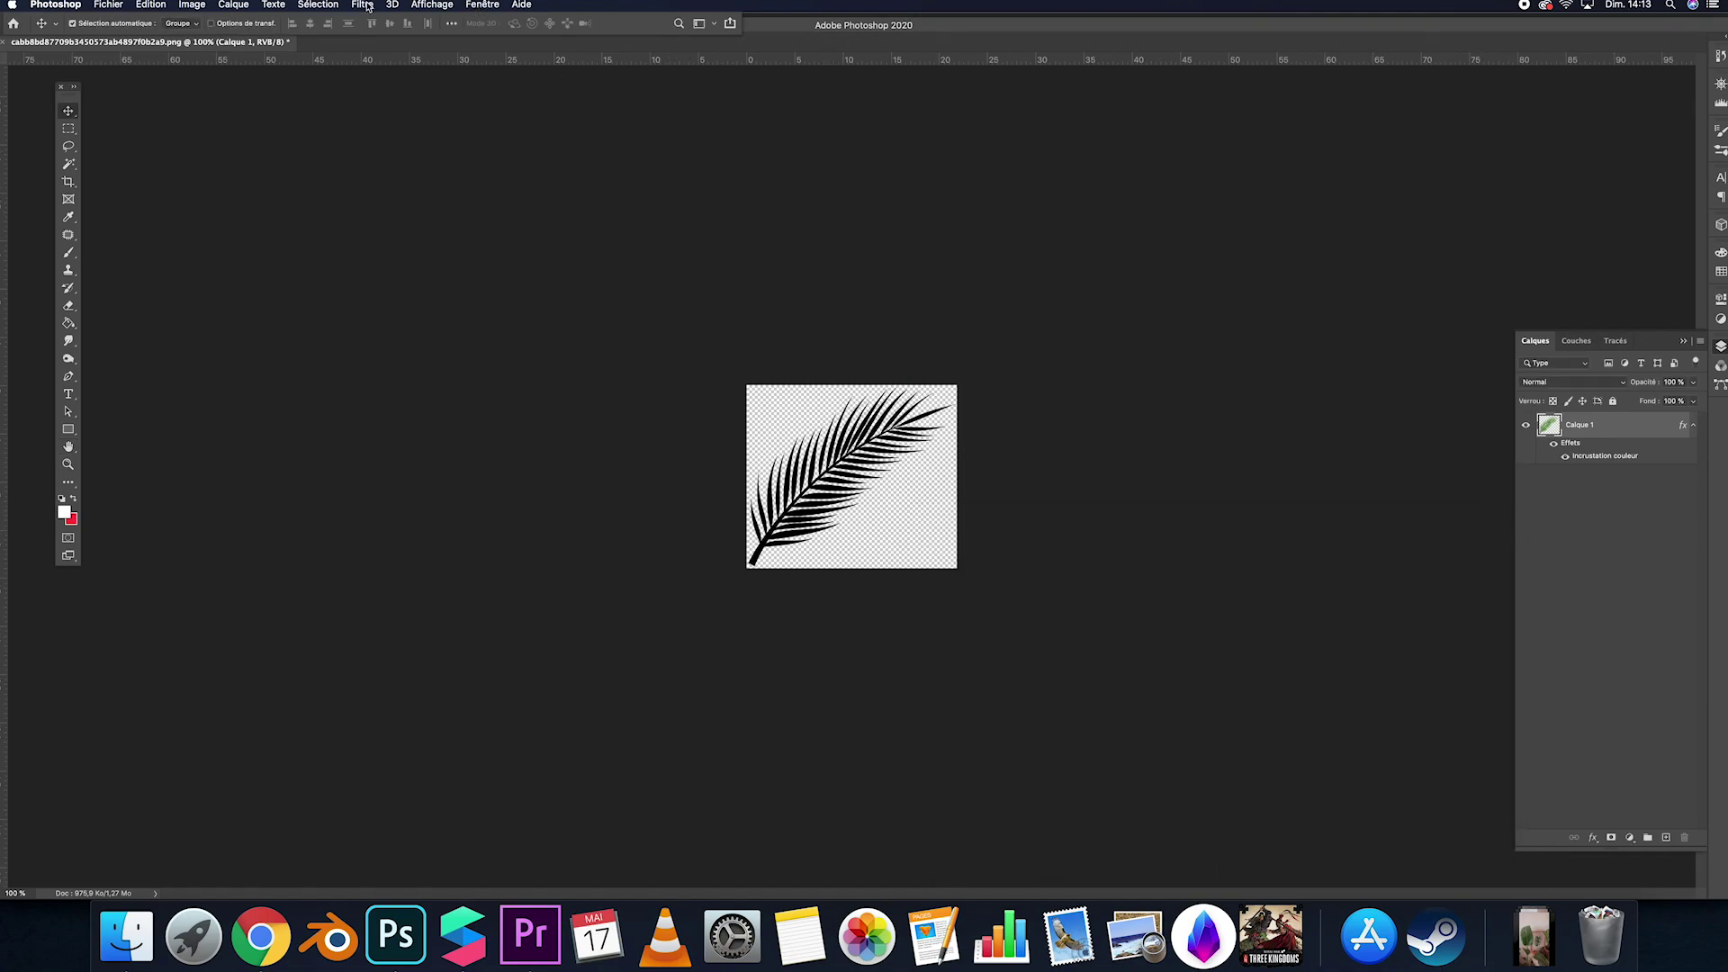
Create a new 1000 × 1000 pixel RGB document with a white background.
{"action": "left_click", "coordinate": [105, 5]}
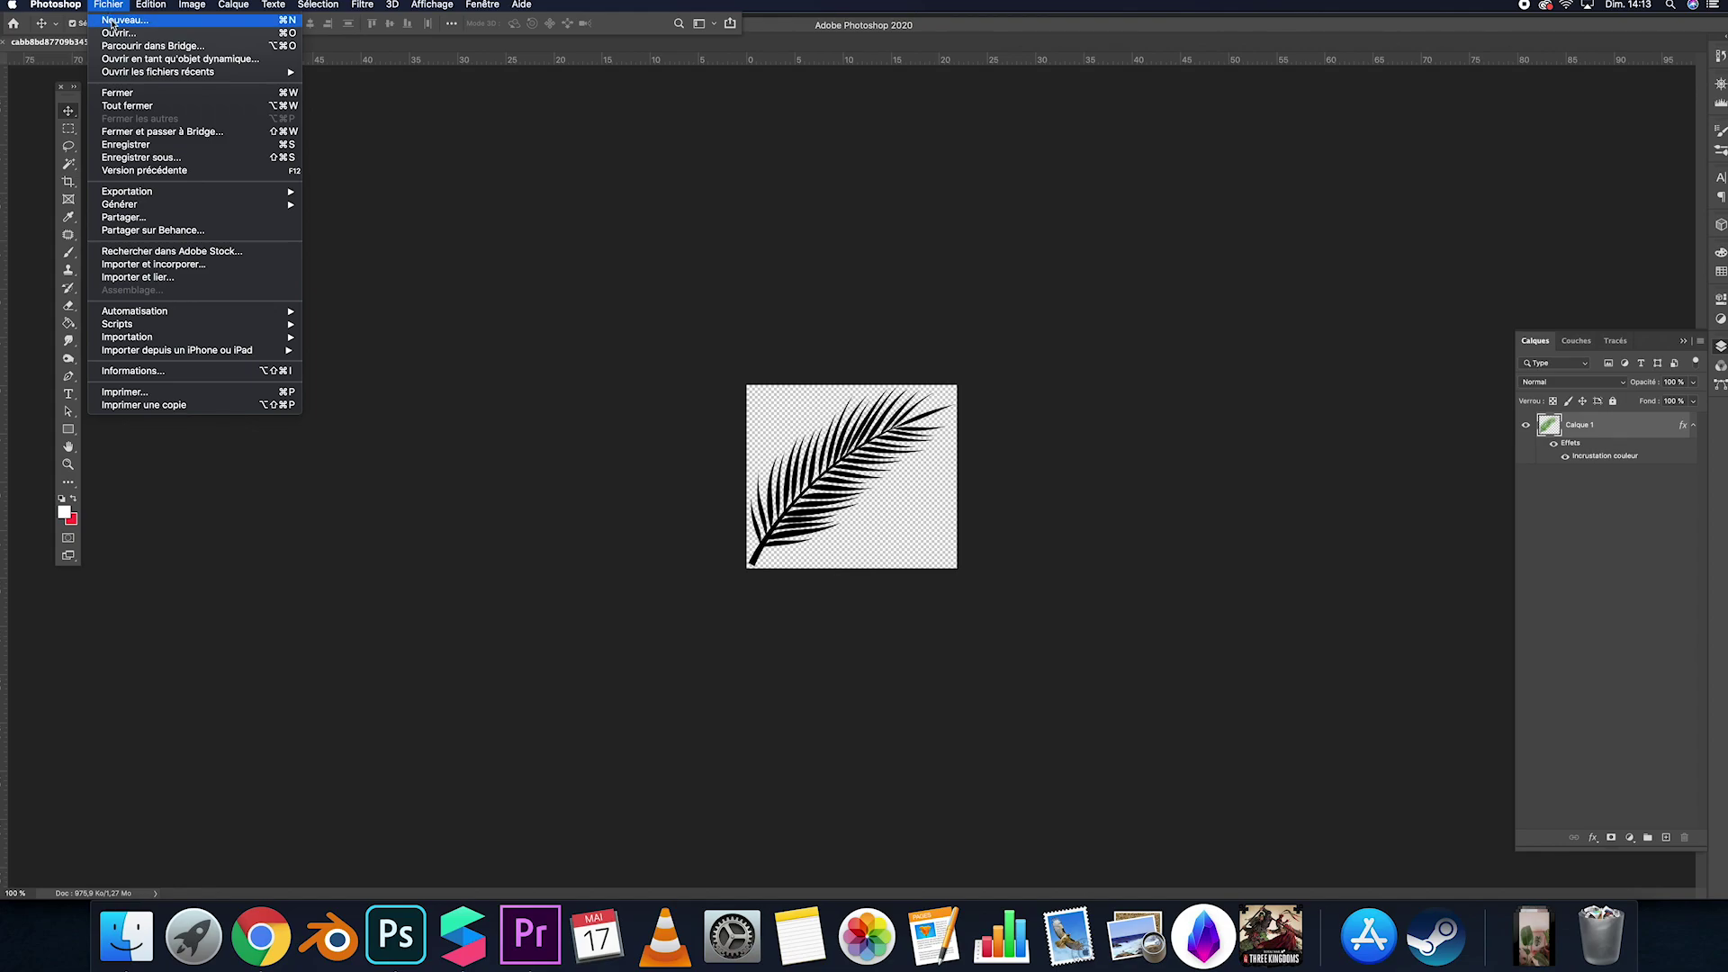
{"action": "key", "text": "super+n"}
{"action": "left_click", "coordinate": [1081, 763]}
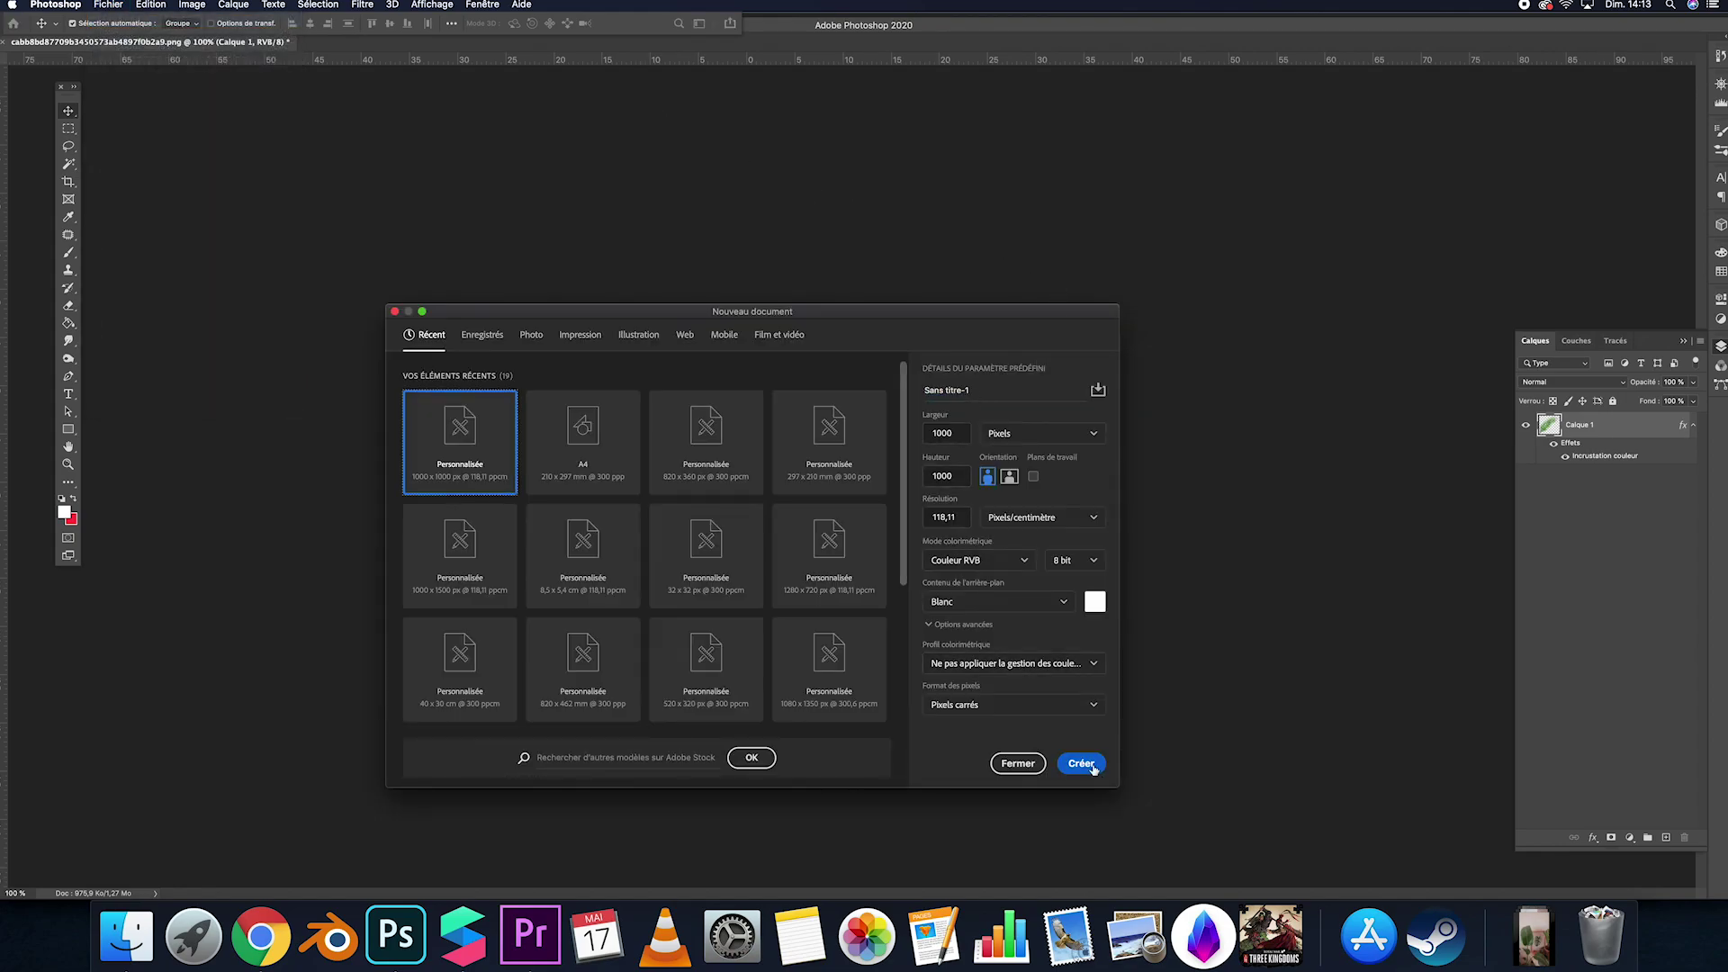
Crop the white canvas to a full-height portrait rectangle about 4.6 cm wide, using a rectangular marquee selection from its left edge.
{"action": "left_click", "coordinate": [68, 127]}
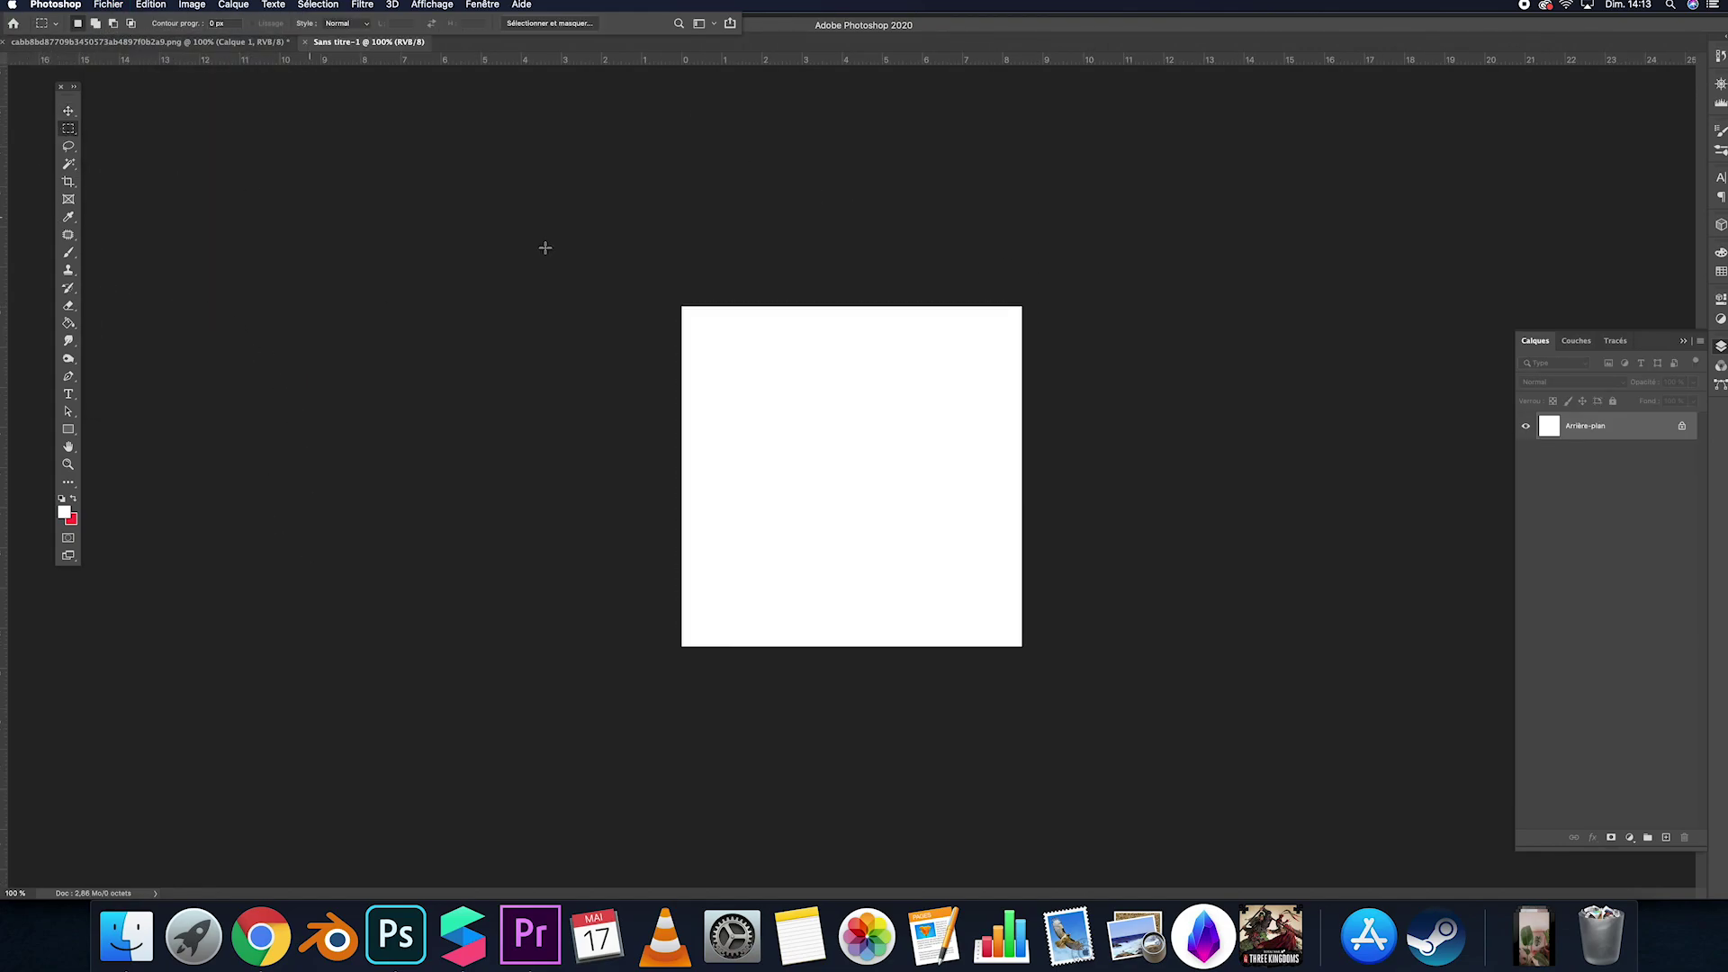
{"action": "left_click_drag", "start_coordinate": [587, 263], "coordinate": [866, 675]}
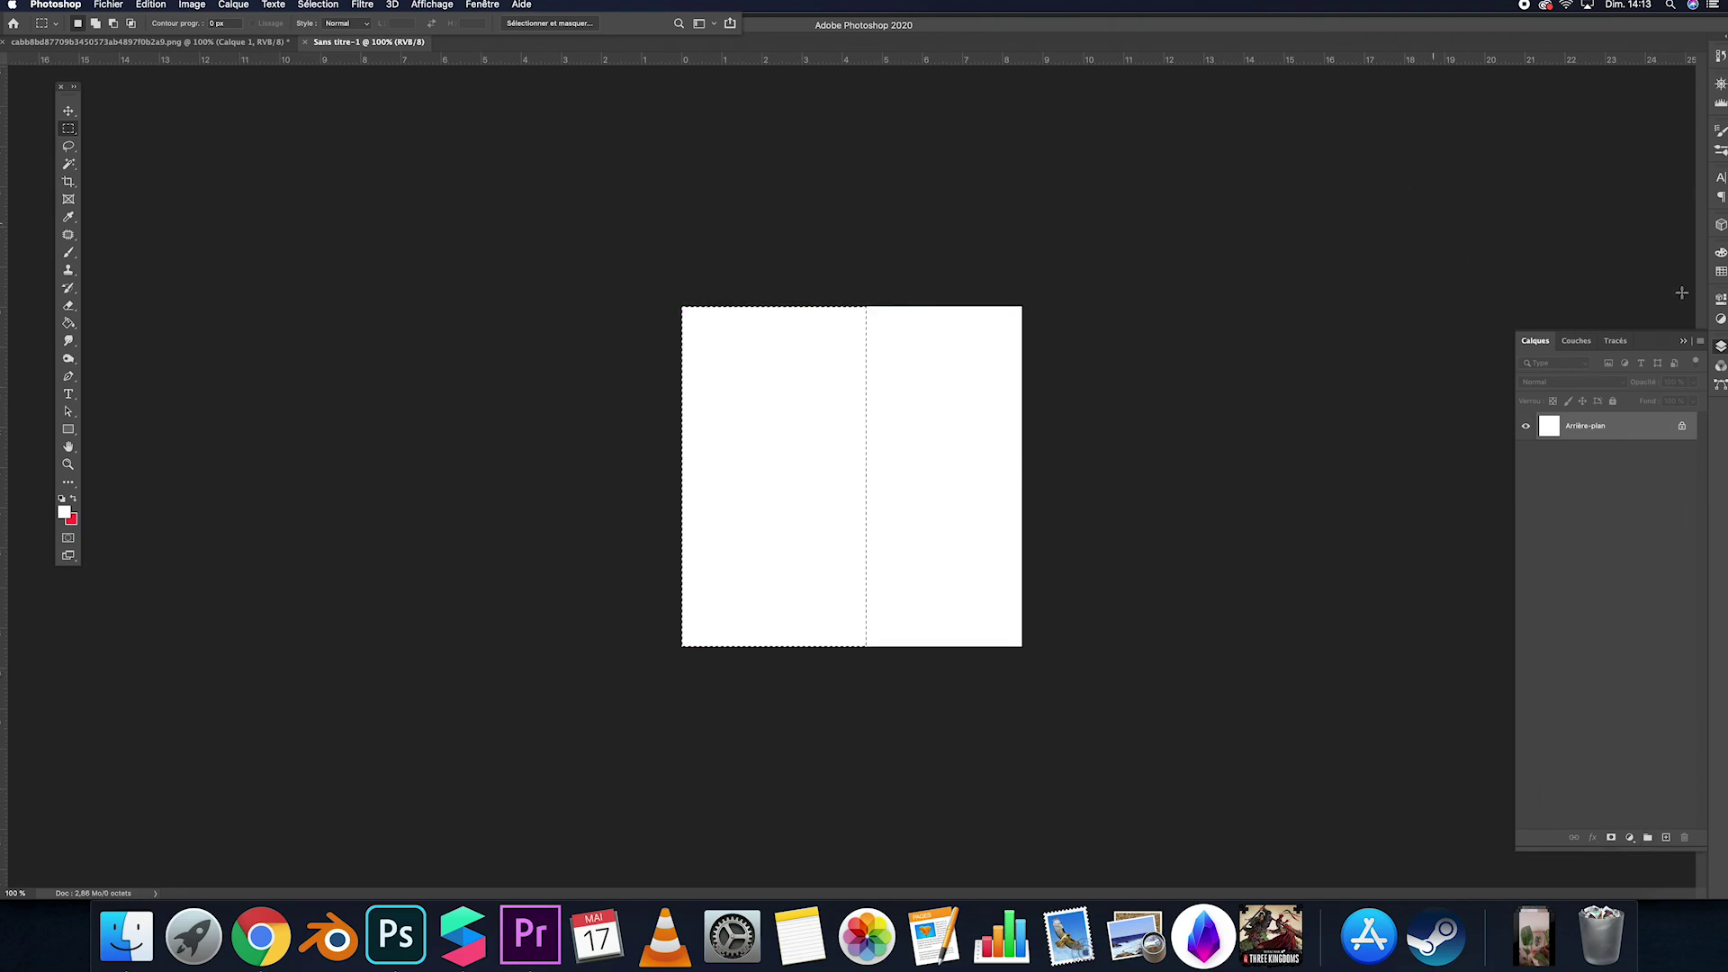
{"action": "left_click", "coordinate": [363, 4]}
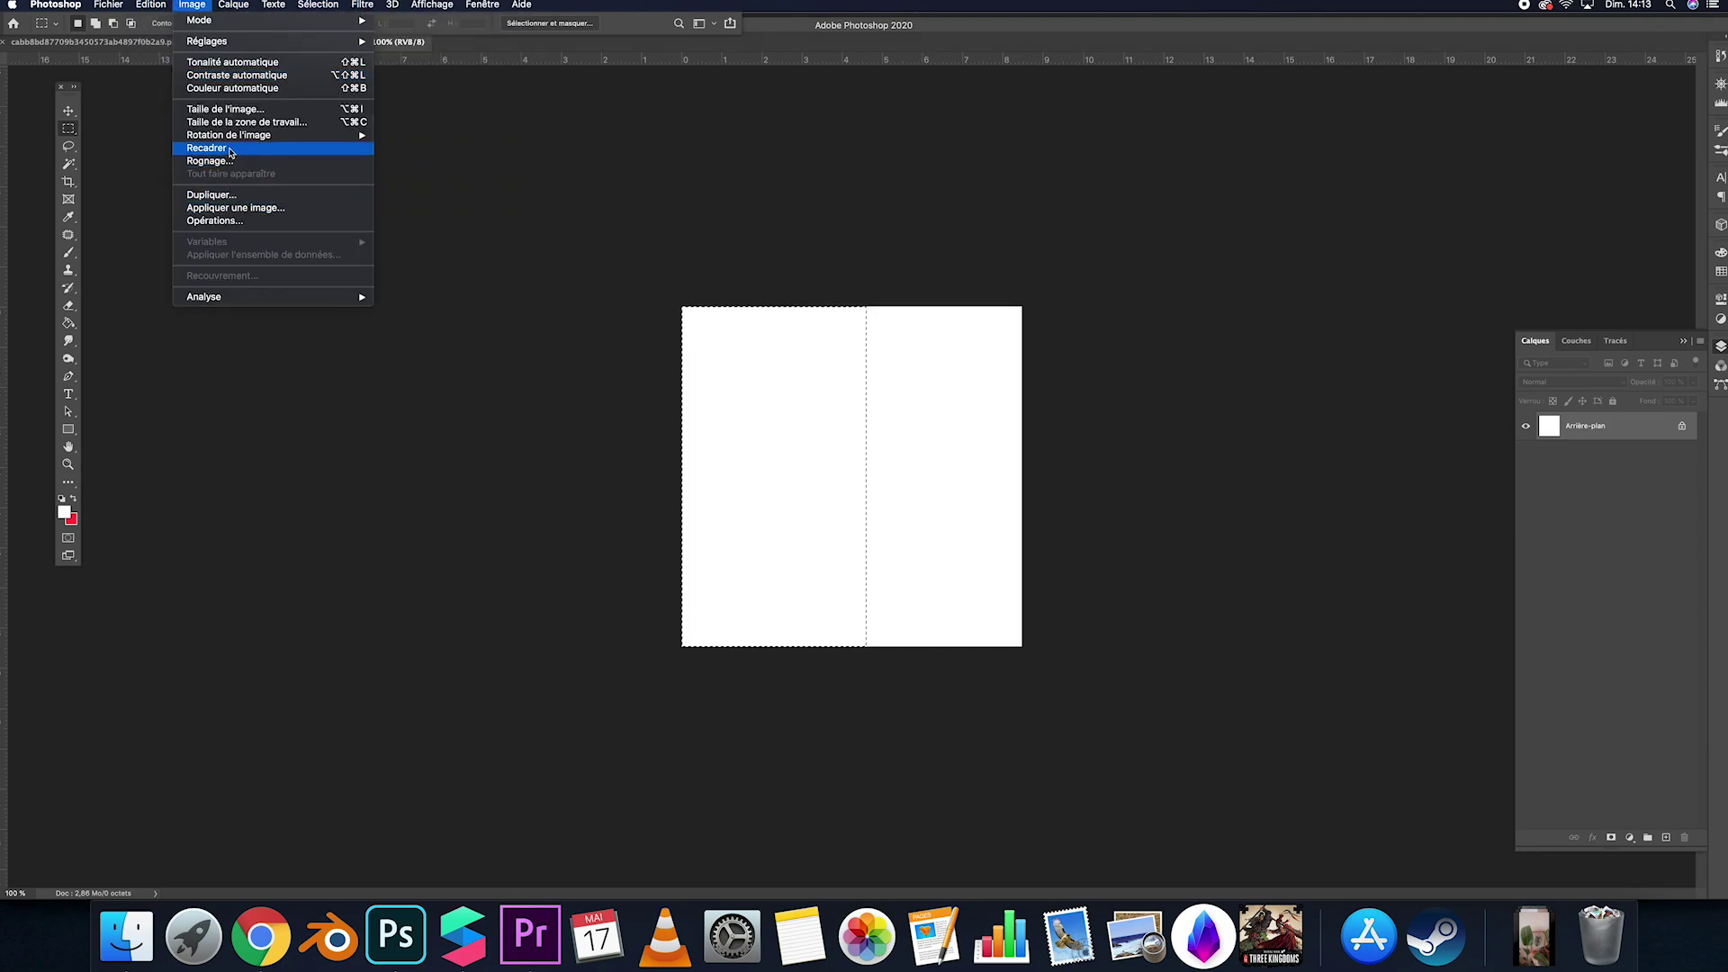
{"action": "left_click", "coordinate": [234, 146]}
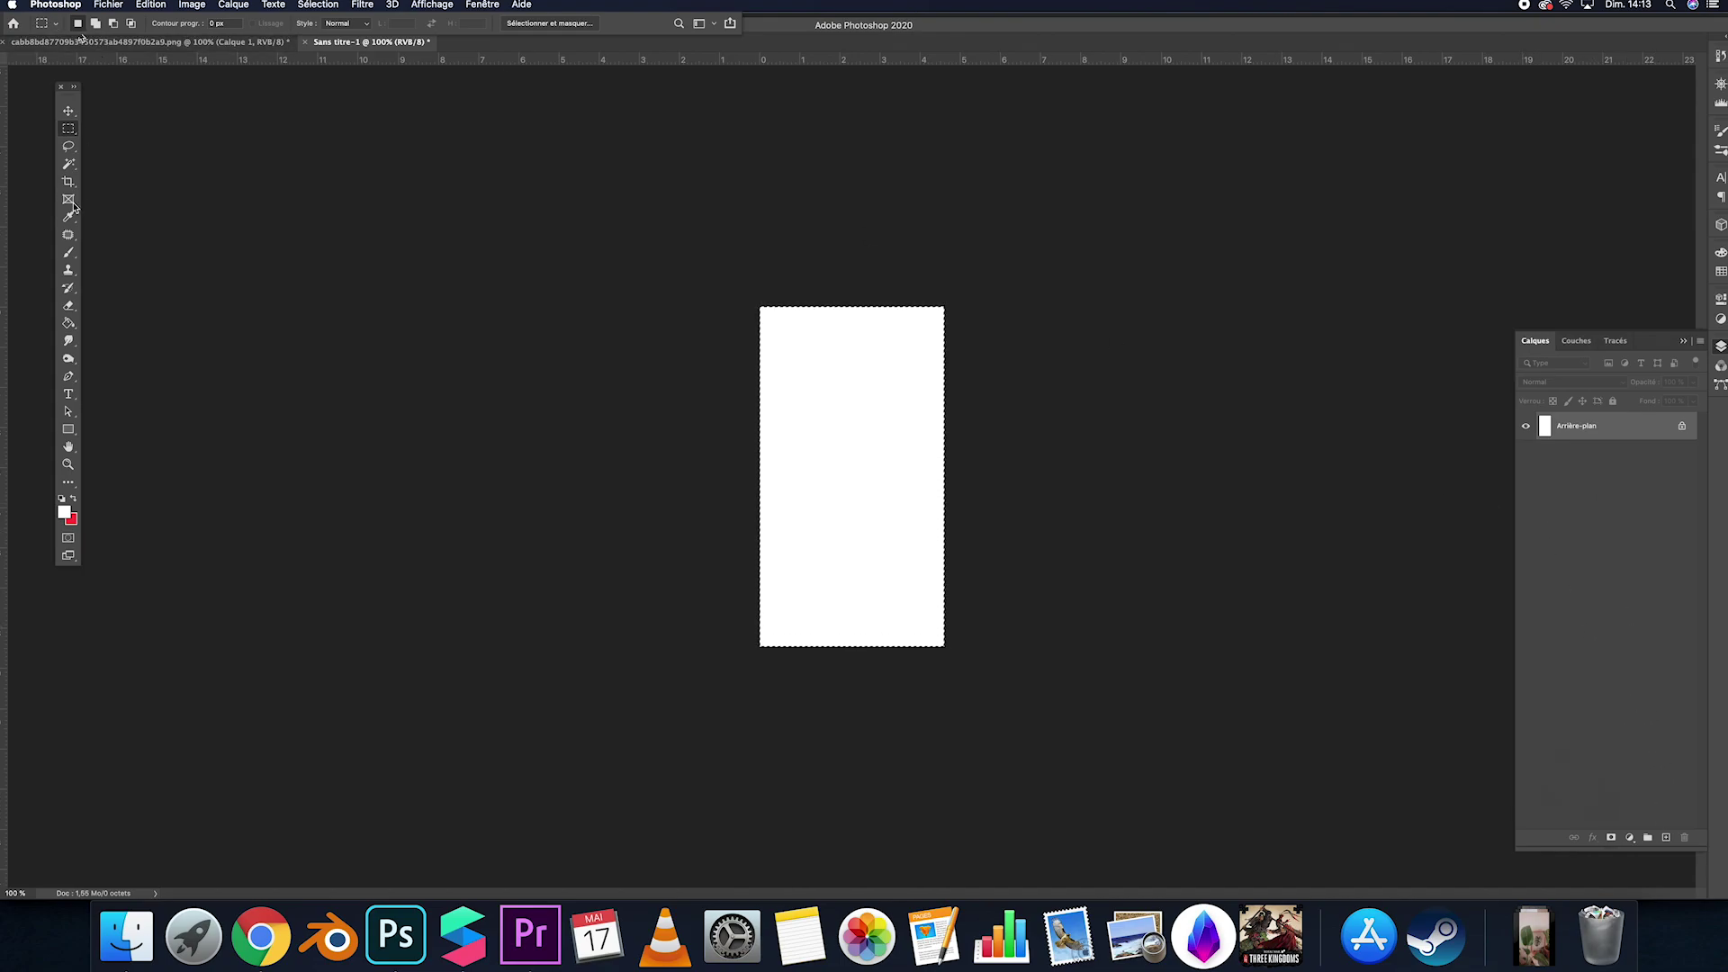
Detach the palm leaf document into its own window and copy its leaf layer onto the upper part of the portrait canvas.
{"action": "left_click_drag", "start_coordinate": [144, 42], "coordinate": [465, 257]}
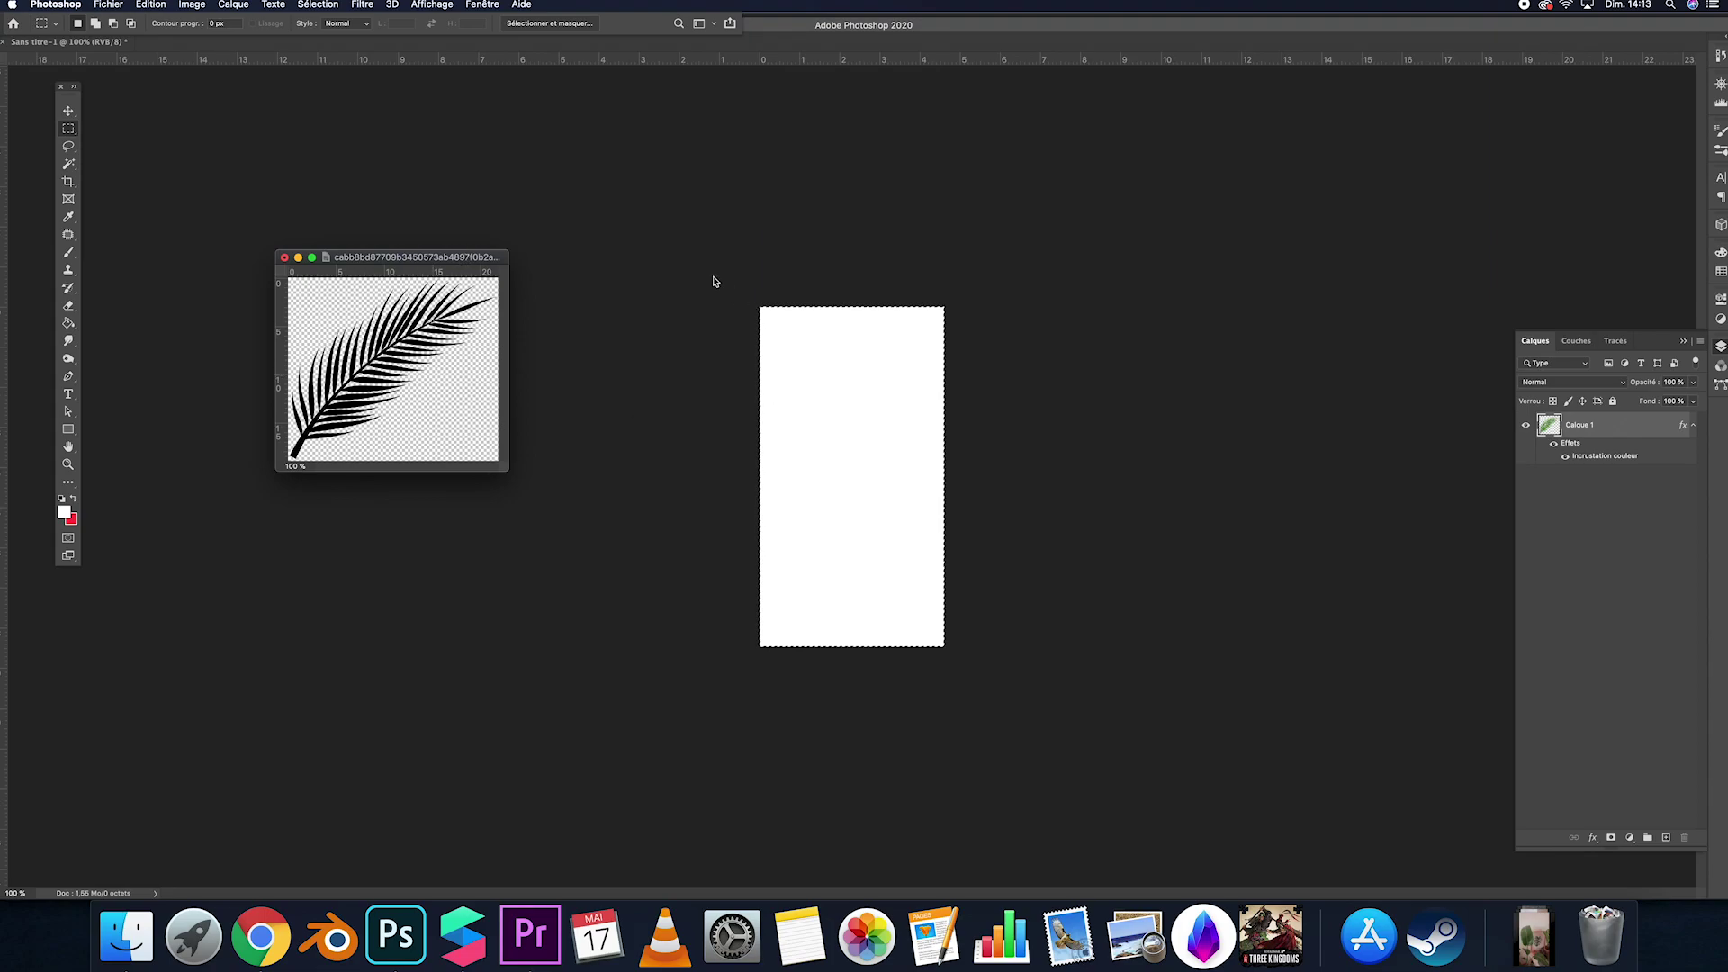
{"action": "left_click_drag", "start_coordinate": [1588, 427], "coordinate": [846, 434]}
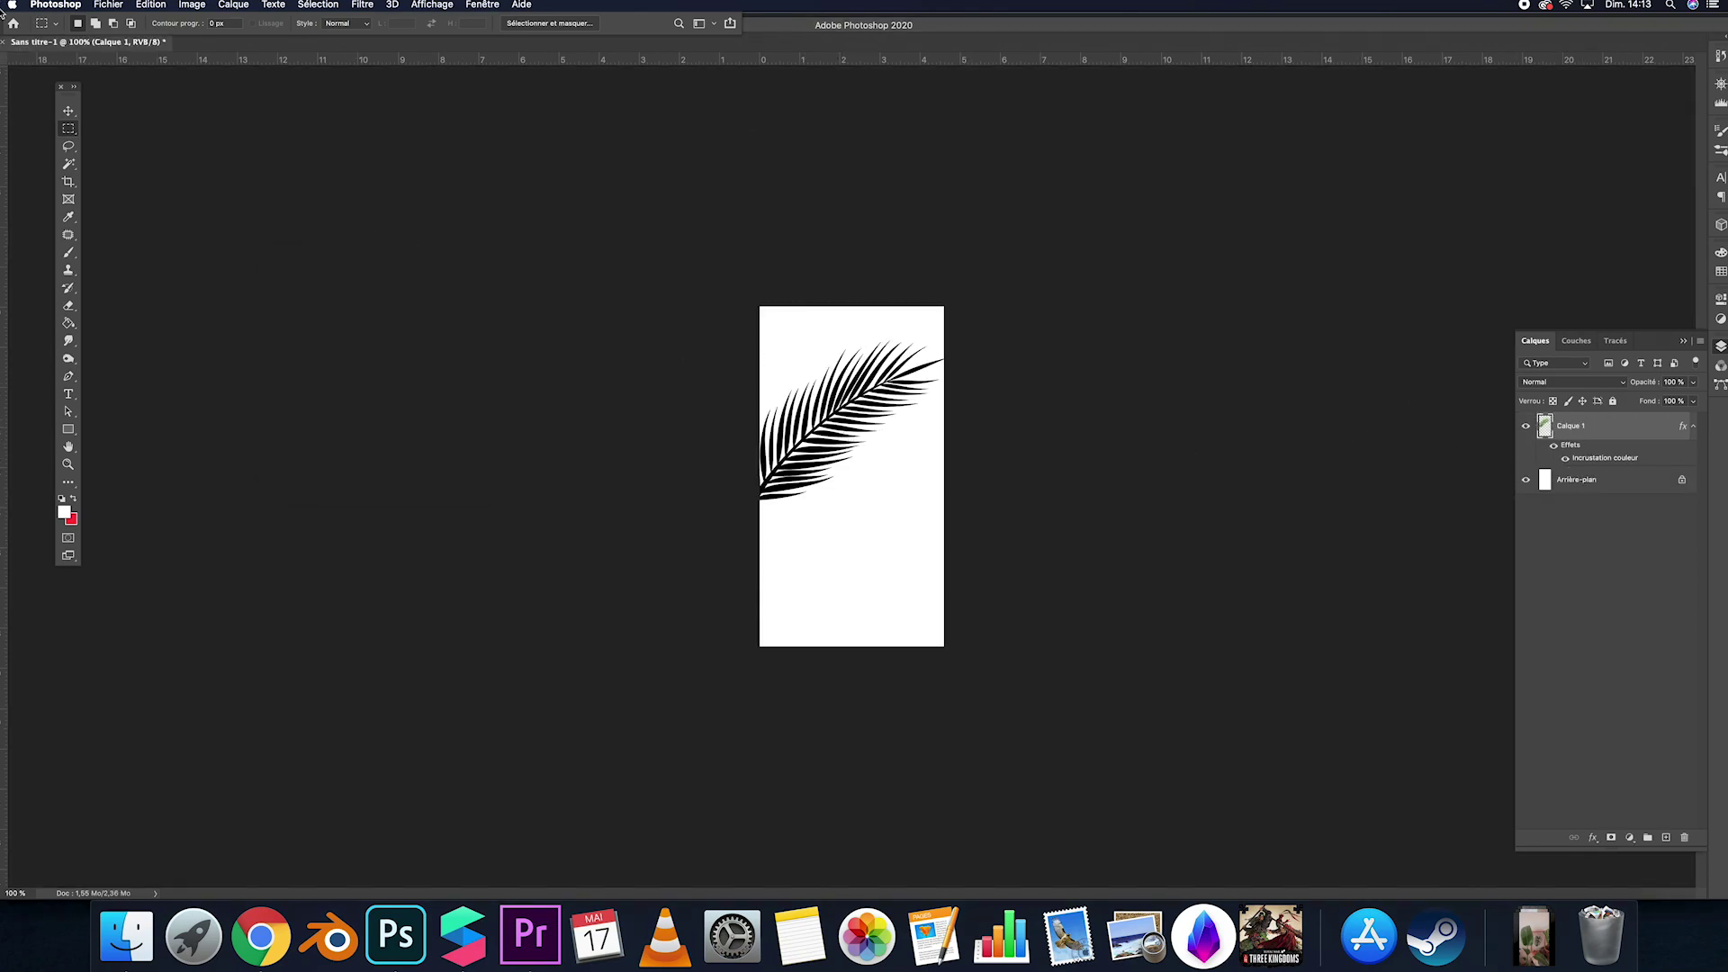
Apply a Gaussian blur with a 3.7 pixel radius to the palm leaf layer.
{"action": "left_click", "coordinate": [360, 5]}
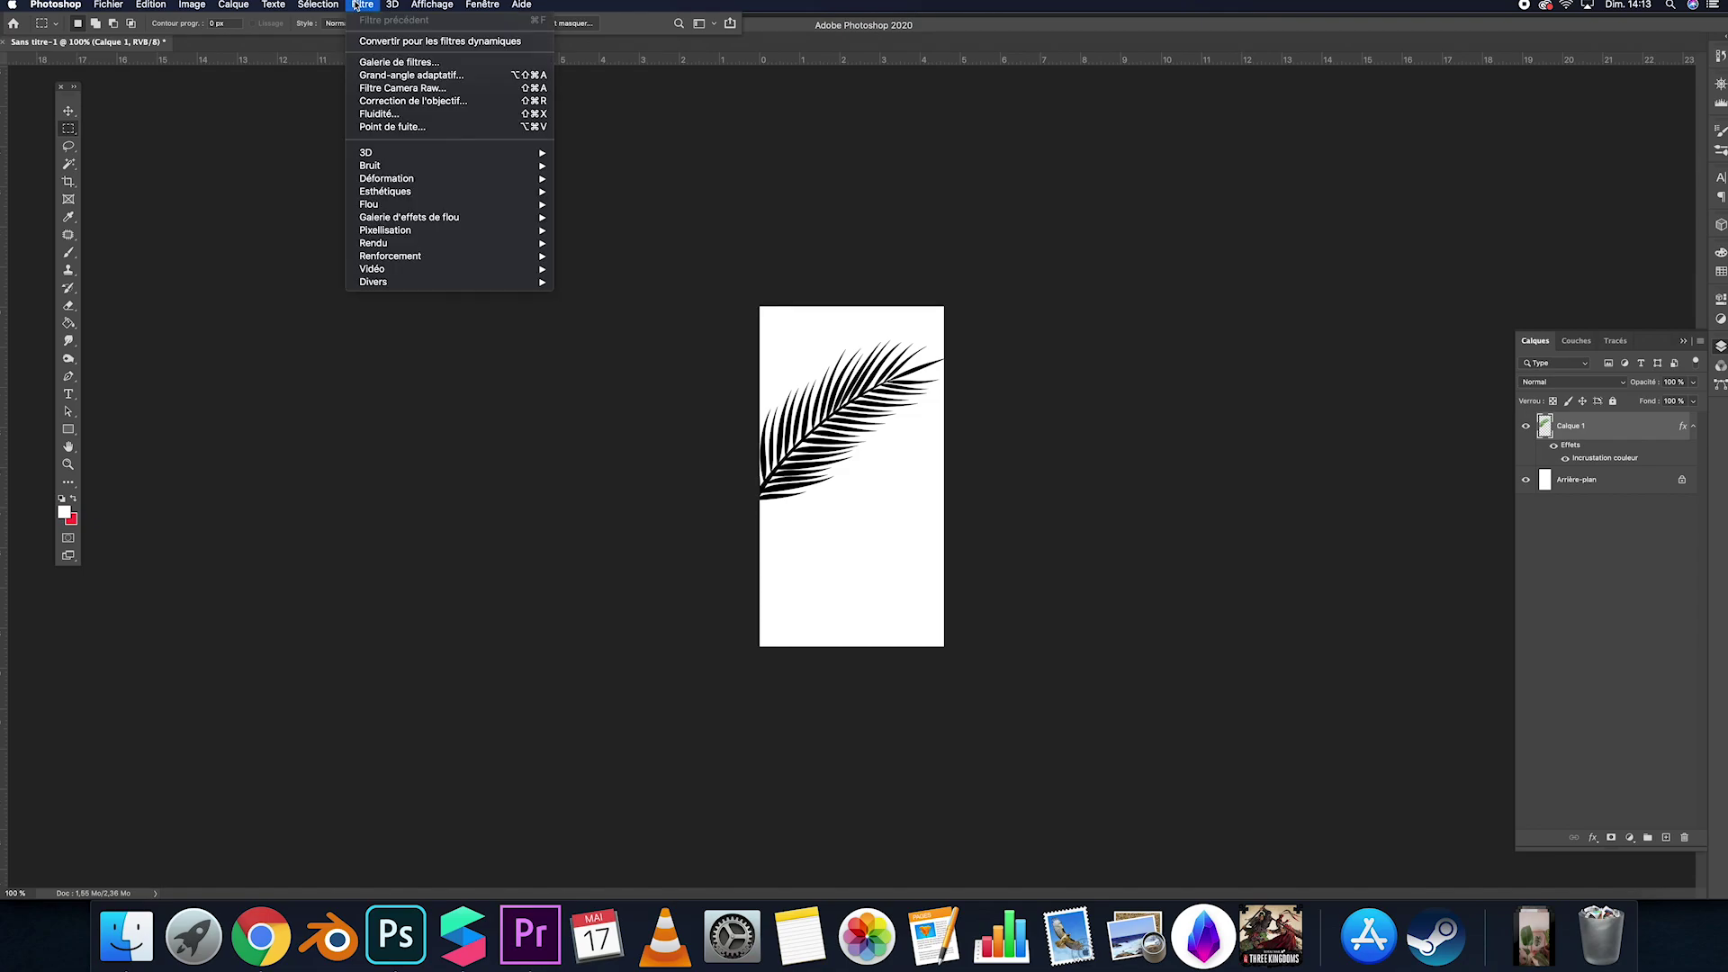
{"action": "mouse_move", "coordinate": [430, 187]}
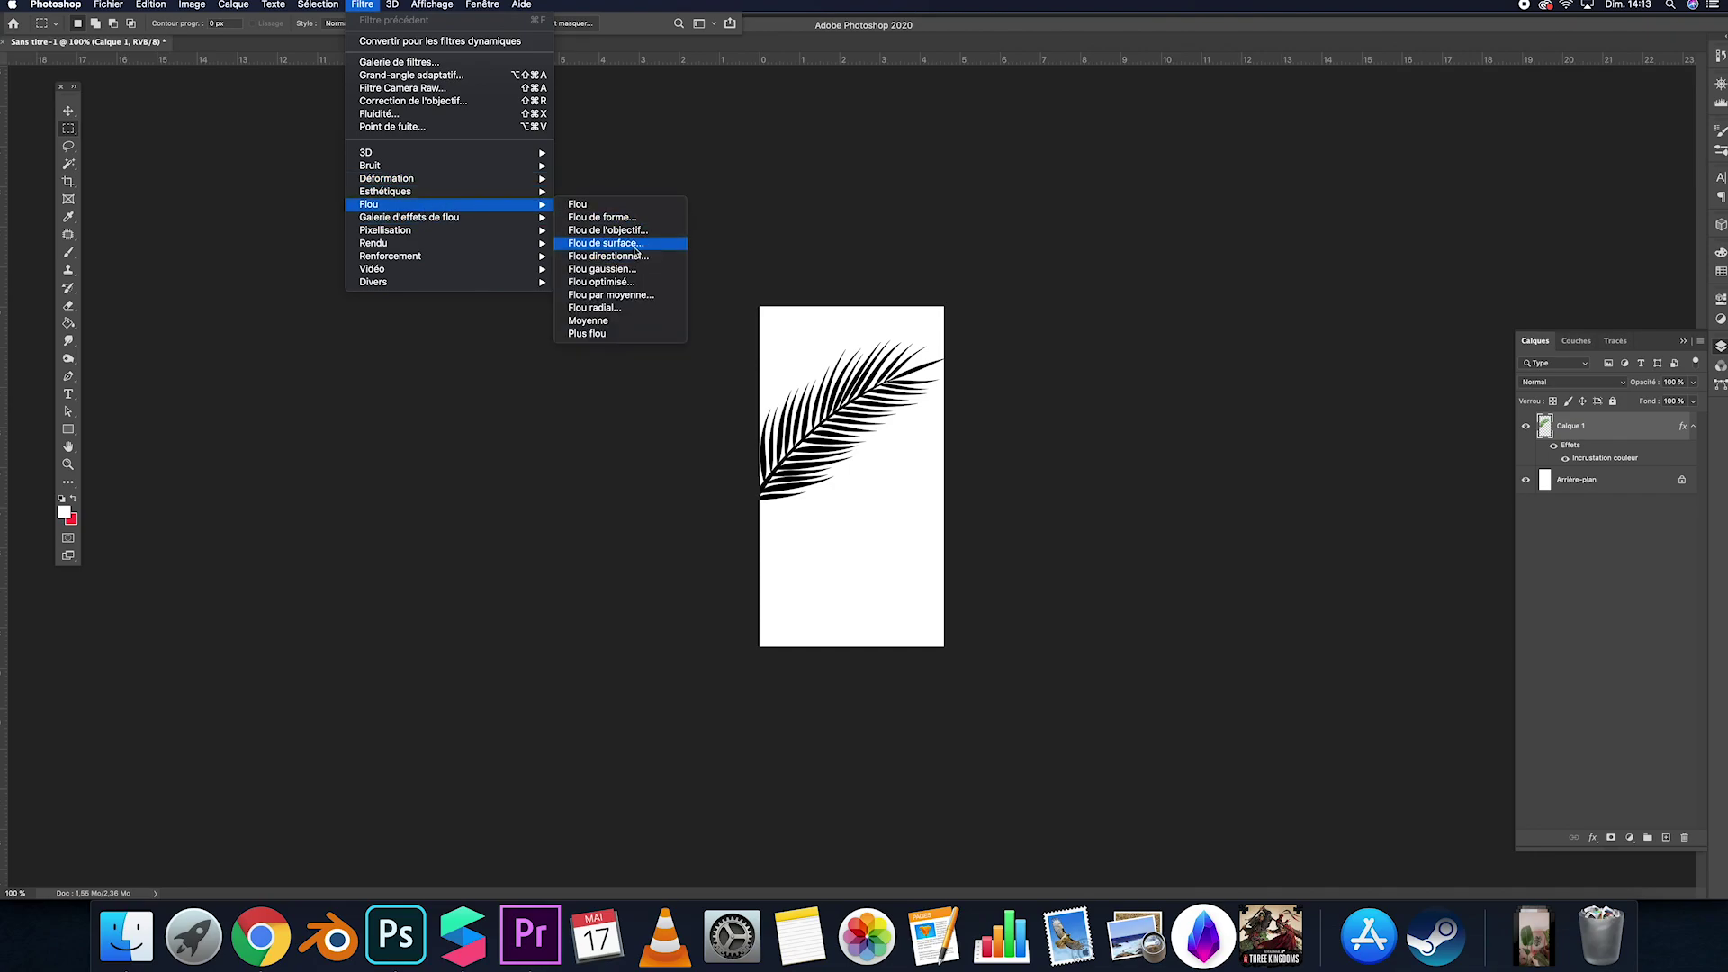
{"action": "left_click", "coordinate": [602, 269]}
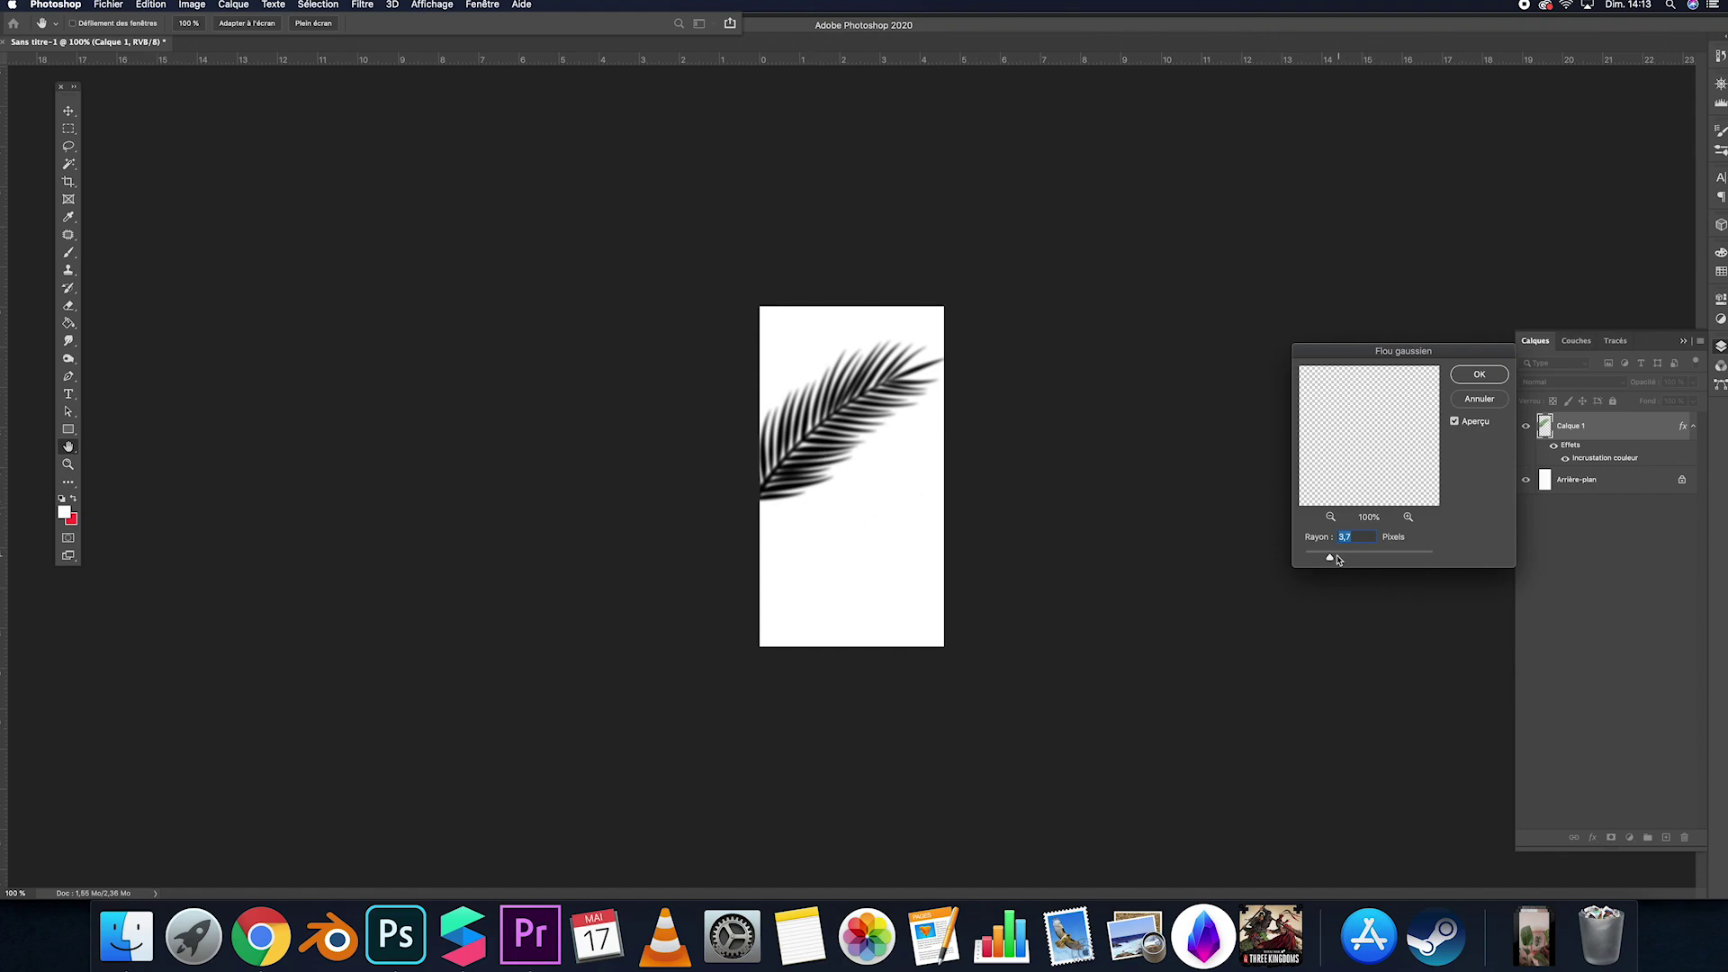
{"action": "left_click_drag", "start_coordinate": [1350, 559], "coordinate": [1329, 559]}
{"action": "left_click", "coordinate": [1477, 374]}
{"action": "key", "text": "m"}
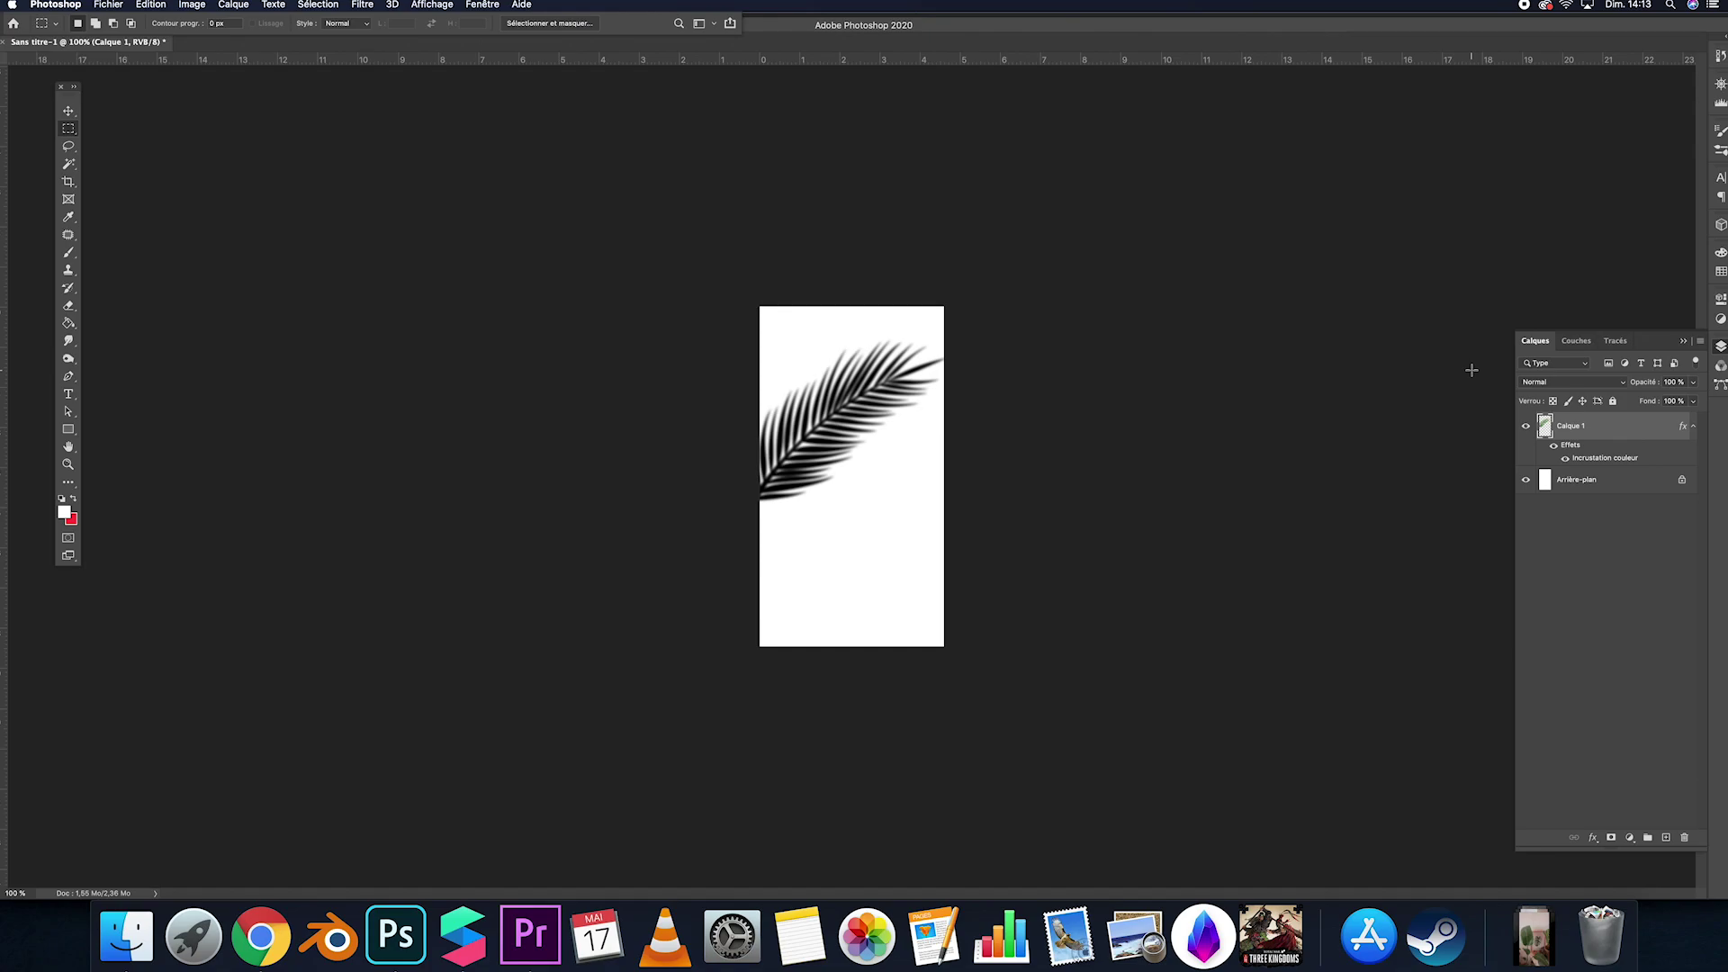
Rotate the palm leaf layer about 161° and position it in the upper-right corner of the portrait canvas.
{"action": "left_click", "coordinate": [151, 4]}
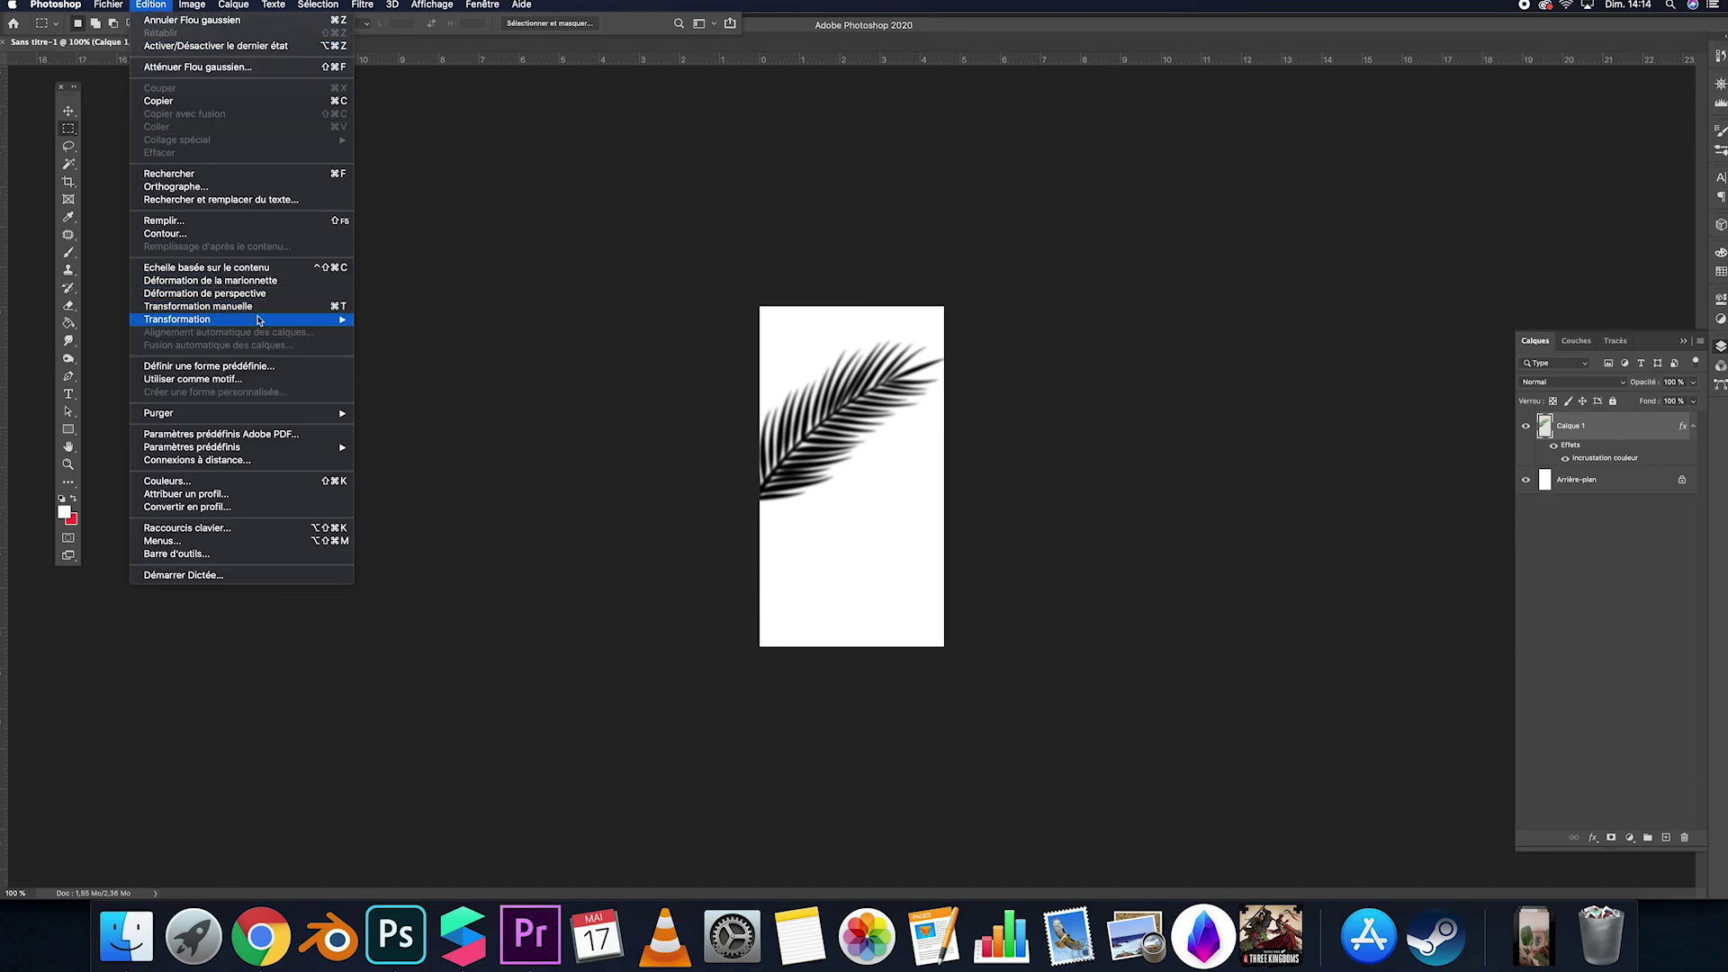
{"action": "mouse_move", "coordinate": [260, 319]}
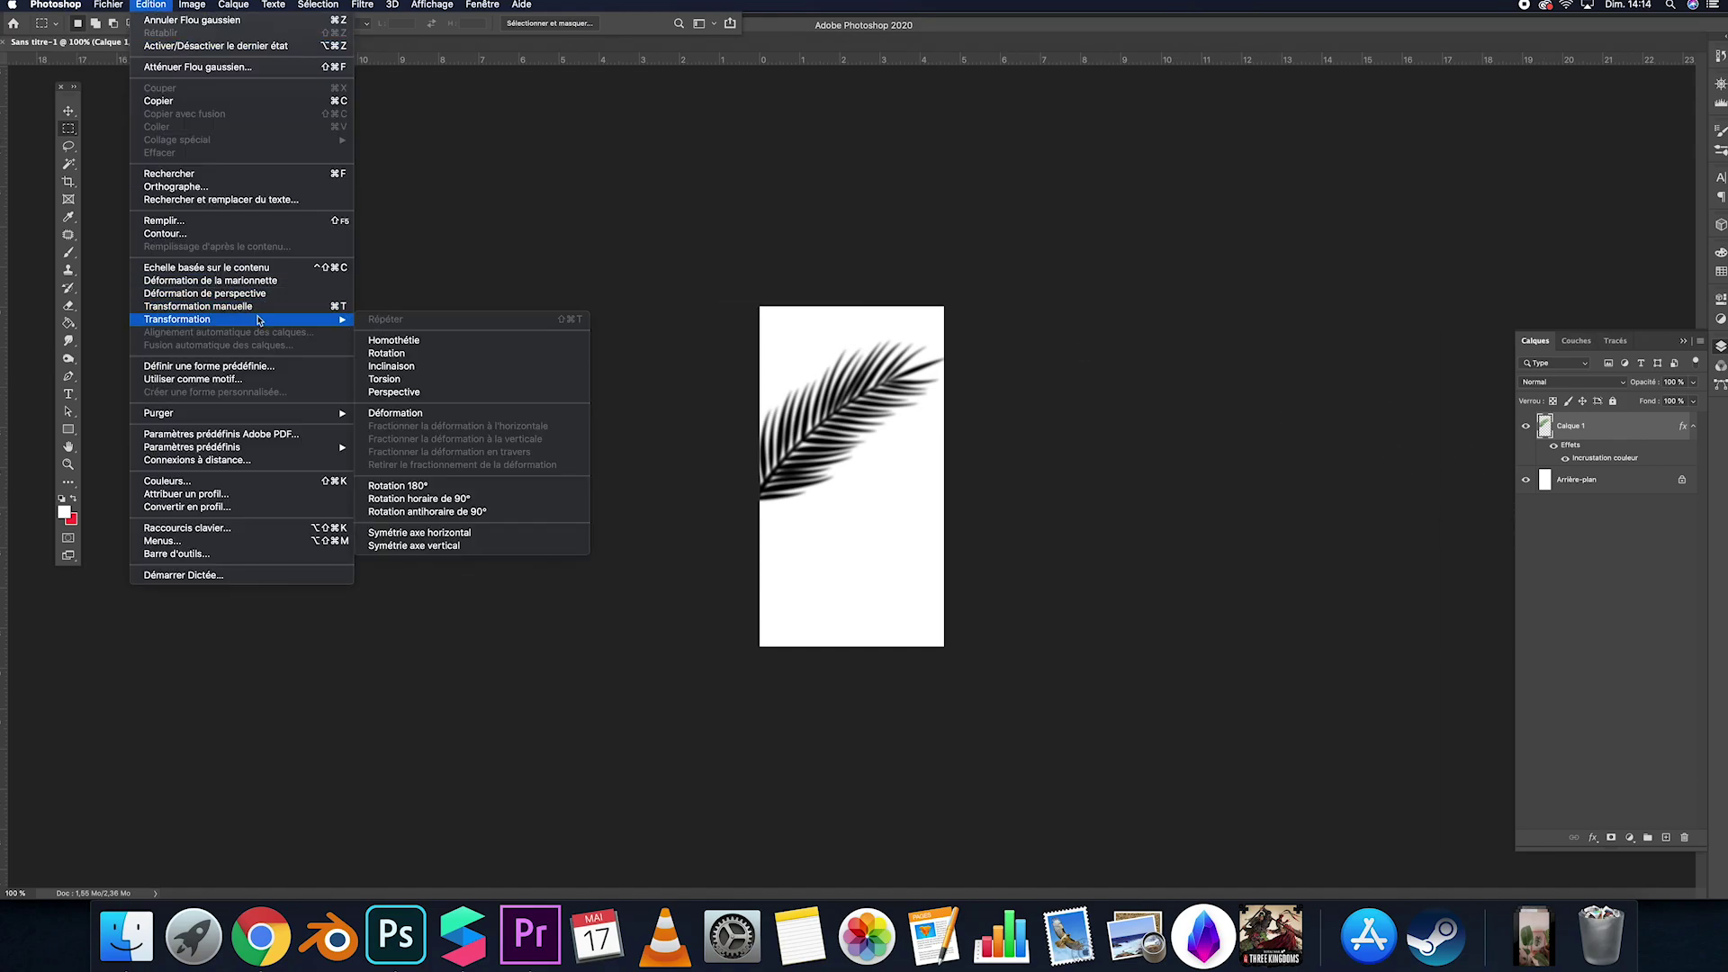
{"action": "left_click", "coordinate": [403, 354]}
{"action": "left_click_drag", "start_coordinate": [996, 321], "coordinate": [756, 532]}
{"action": "left_click_drag", "start_coordinate": [875, 453], "coordinate": [933, 358]}
{"action": "left_click_drag", "start_coordinate": [1092, 321], "coordinate": [1081, 282]}
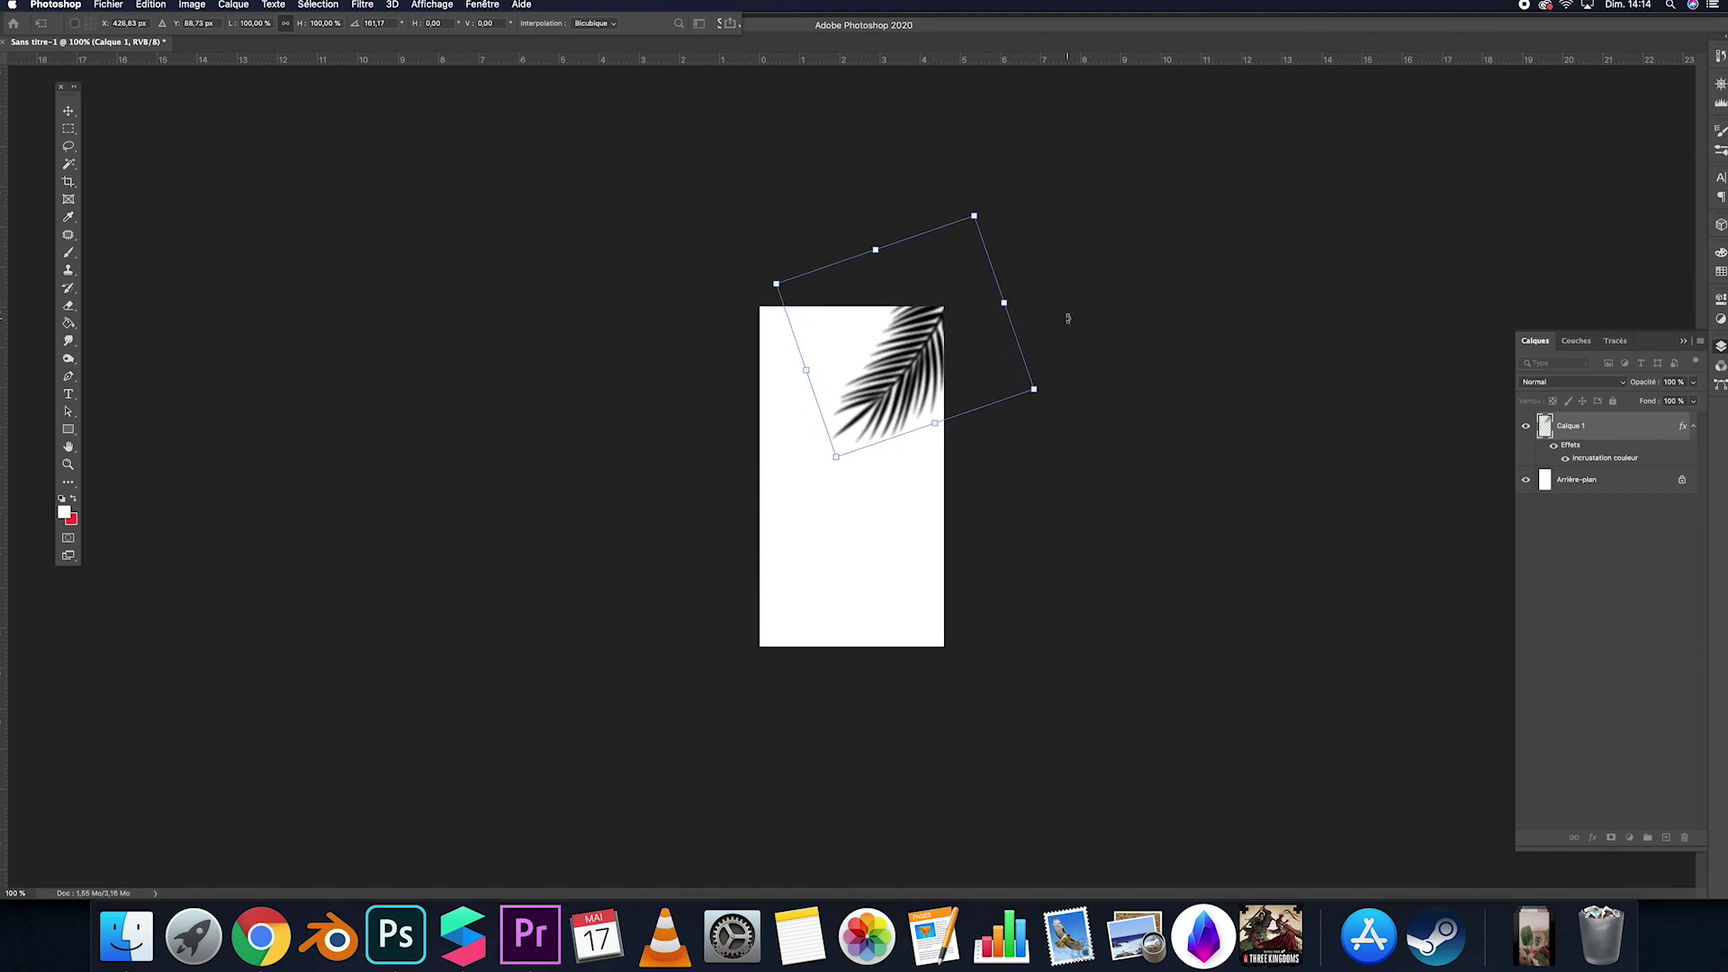
{"action": "key", "text": "Return"}
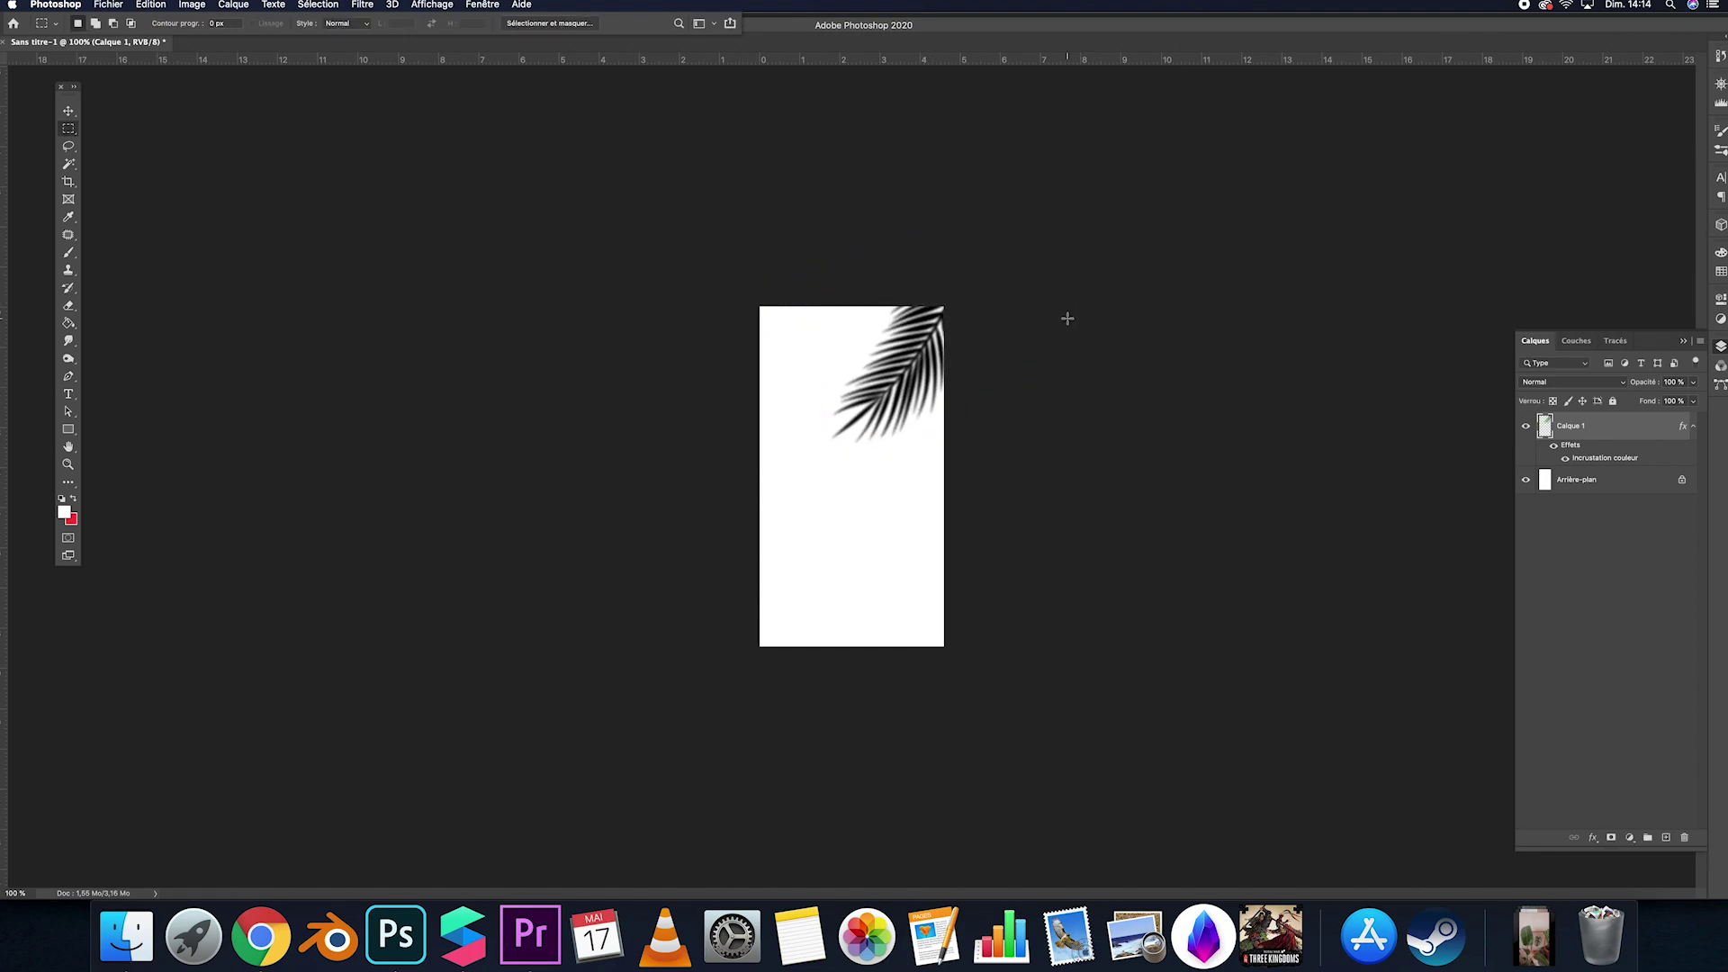
Hide the white background layer and export the image as palmier.png into the tan test folder, replacing the existing file.
{"action": "left_click", "coordinate": [1528, 481]}
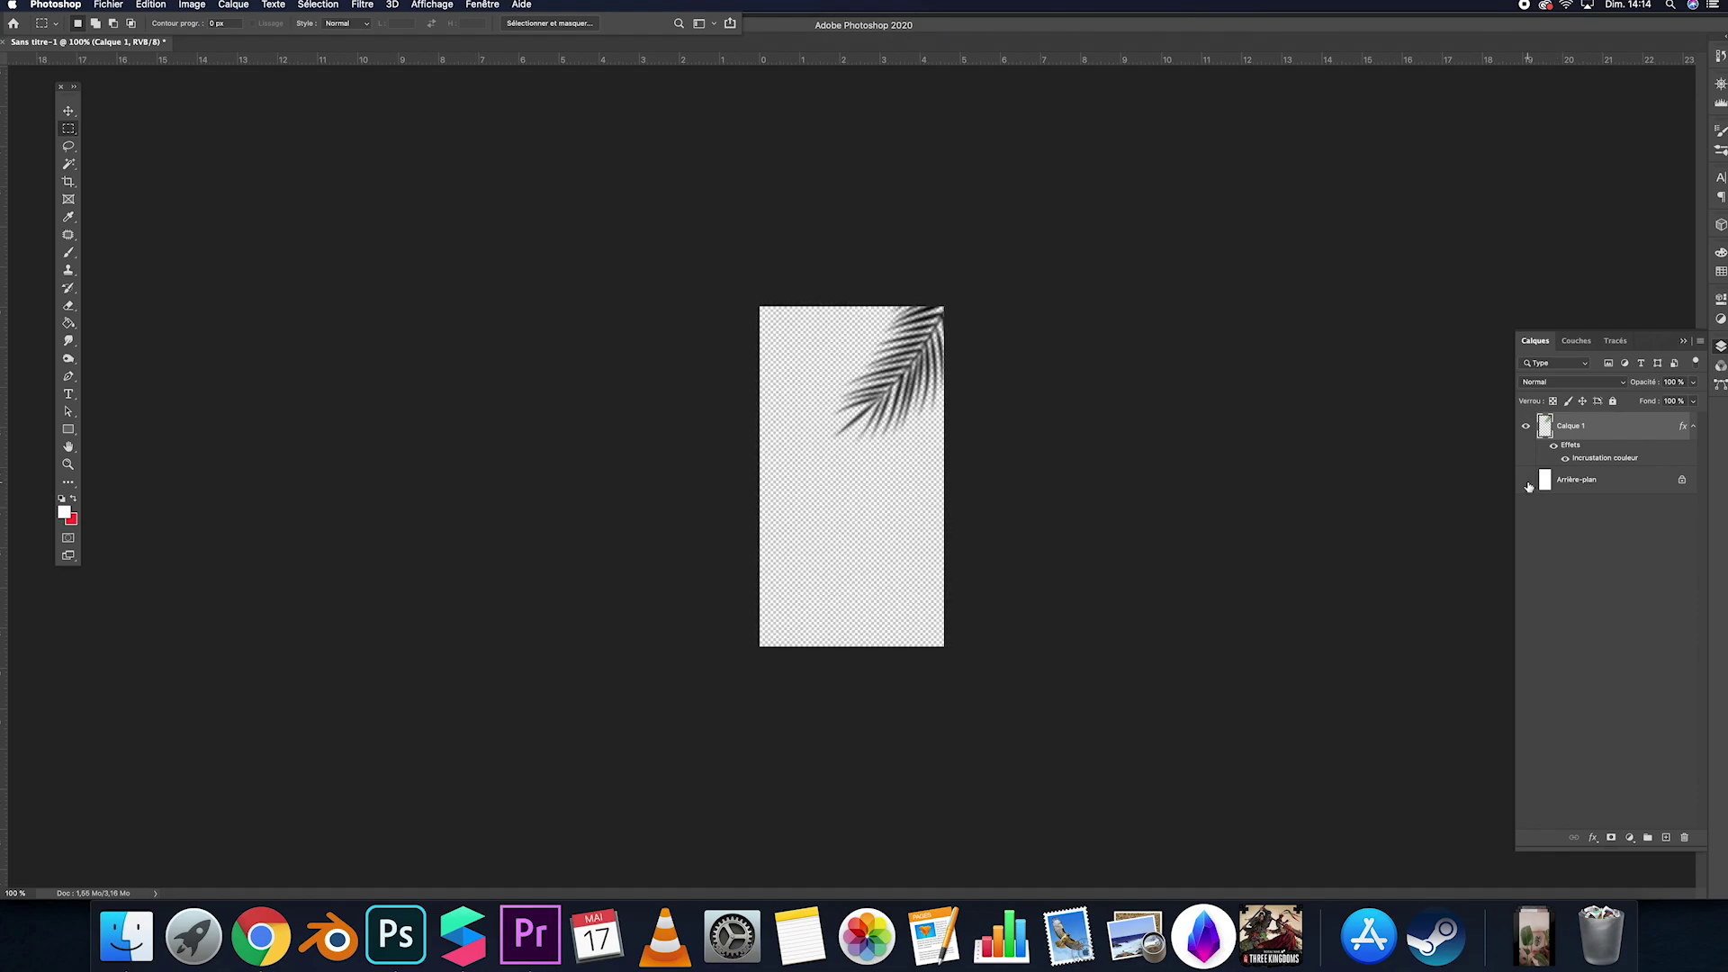
{"action": "left_click", "coordinate": [118, 4]}
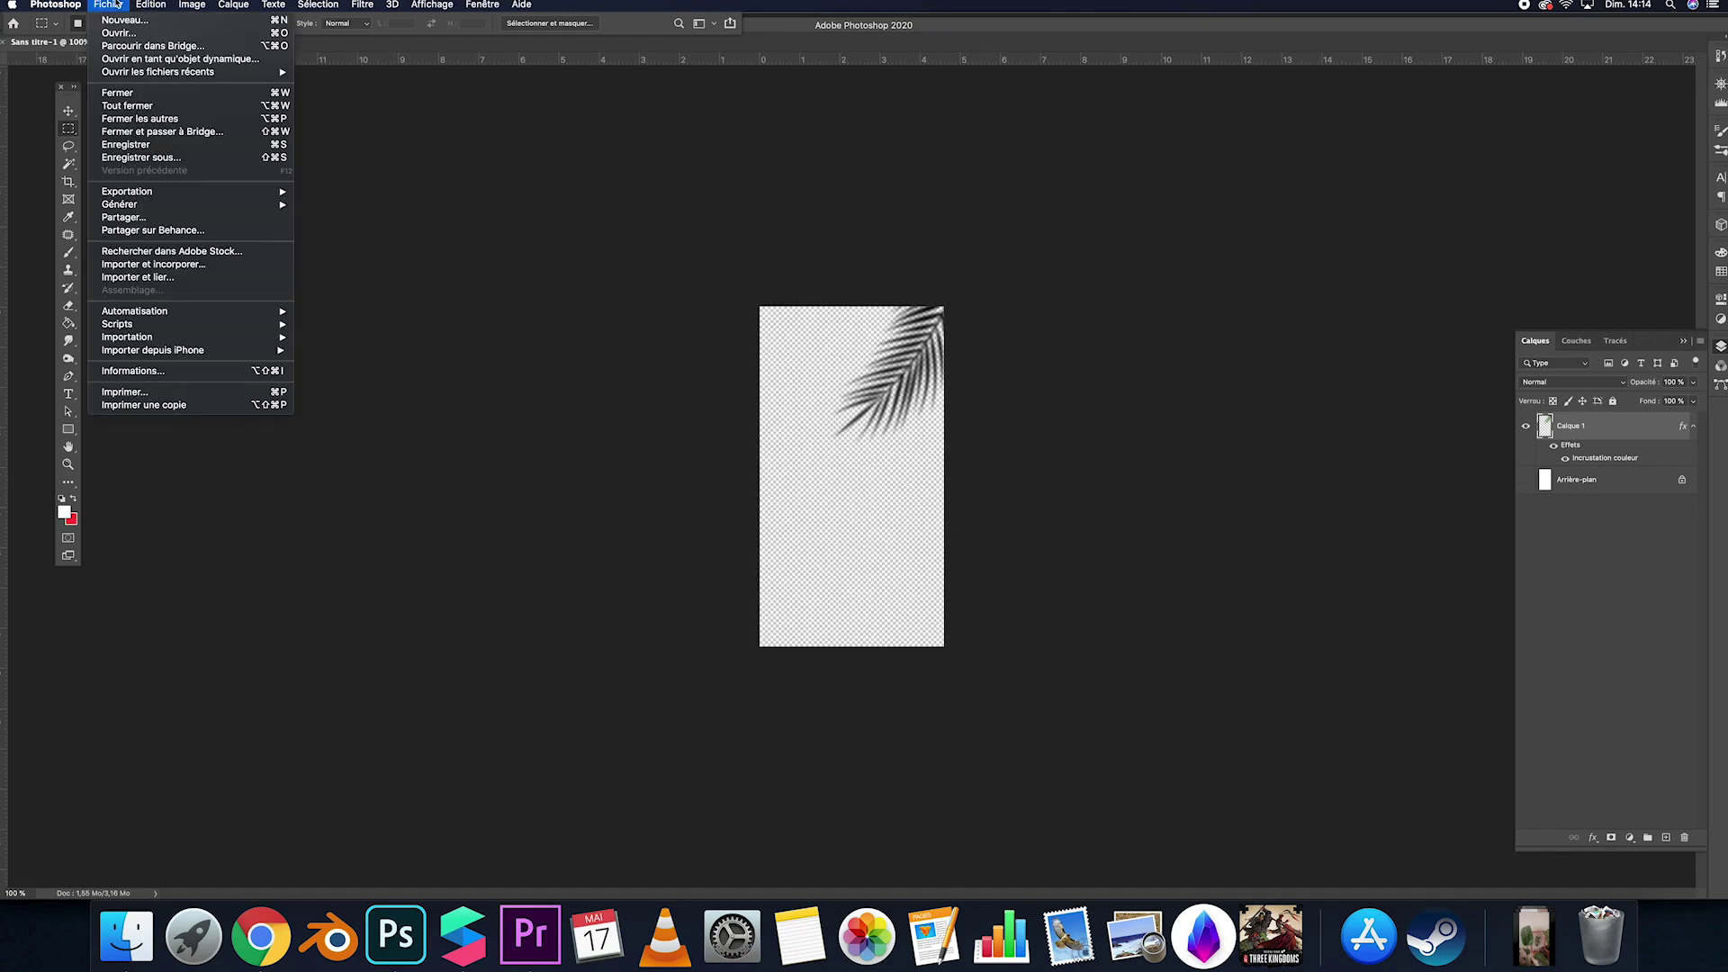
{"action": "mouse_move", "coordinate": [205, 195]}
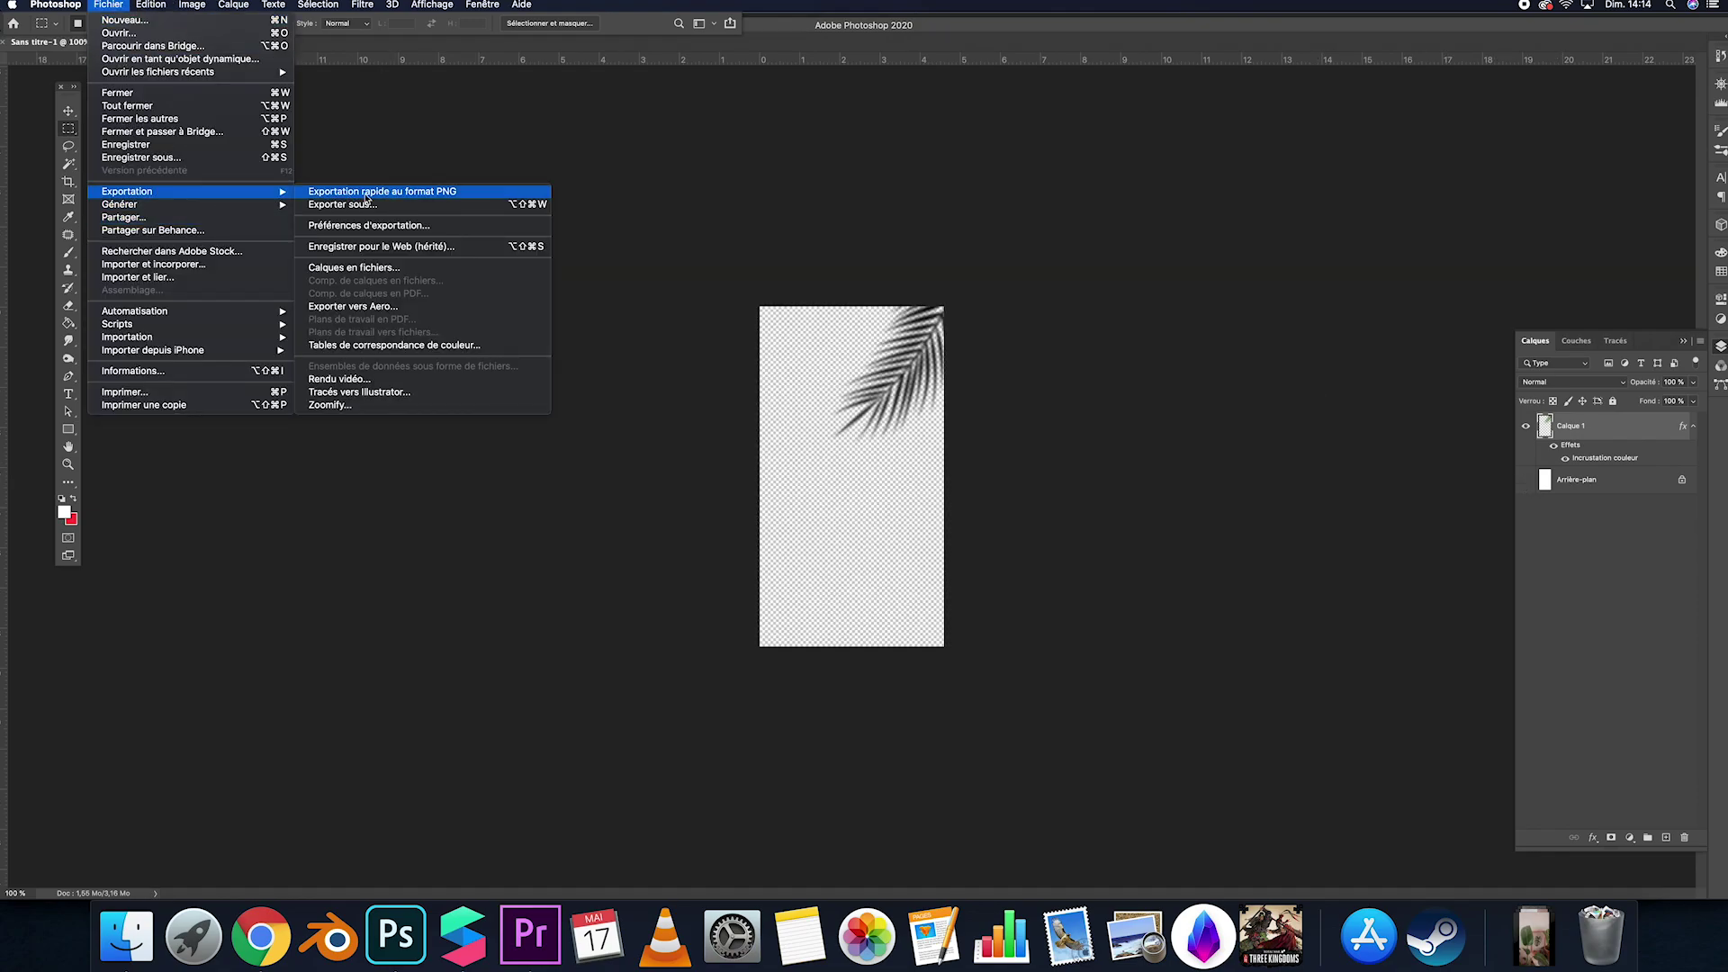
{"action": "left_click", "coordinate": [374, 194]}
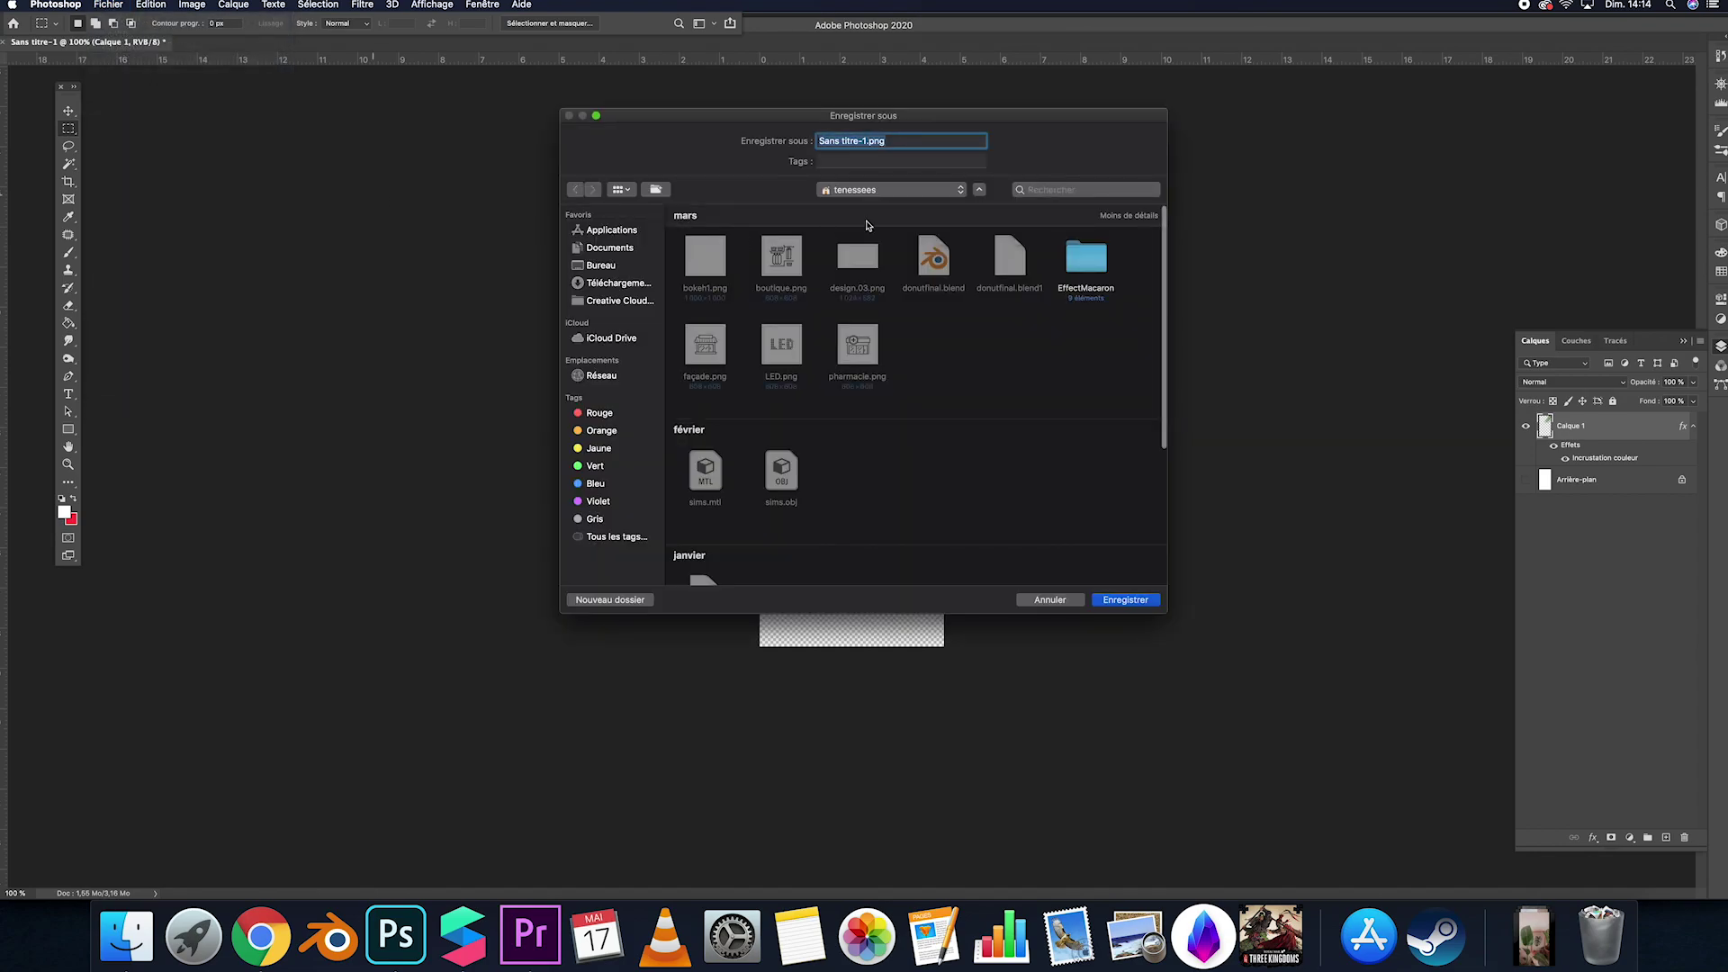
{"action": "left_click", "coordinate": [919, 191]}
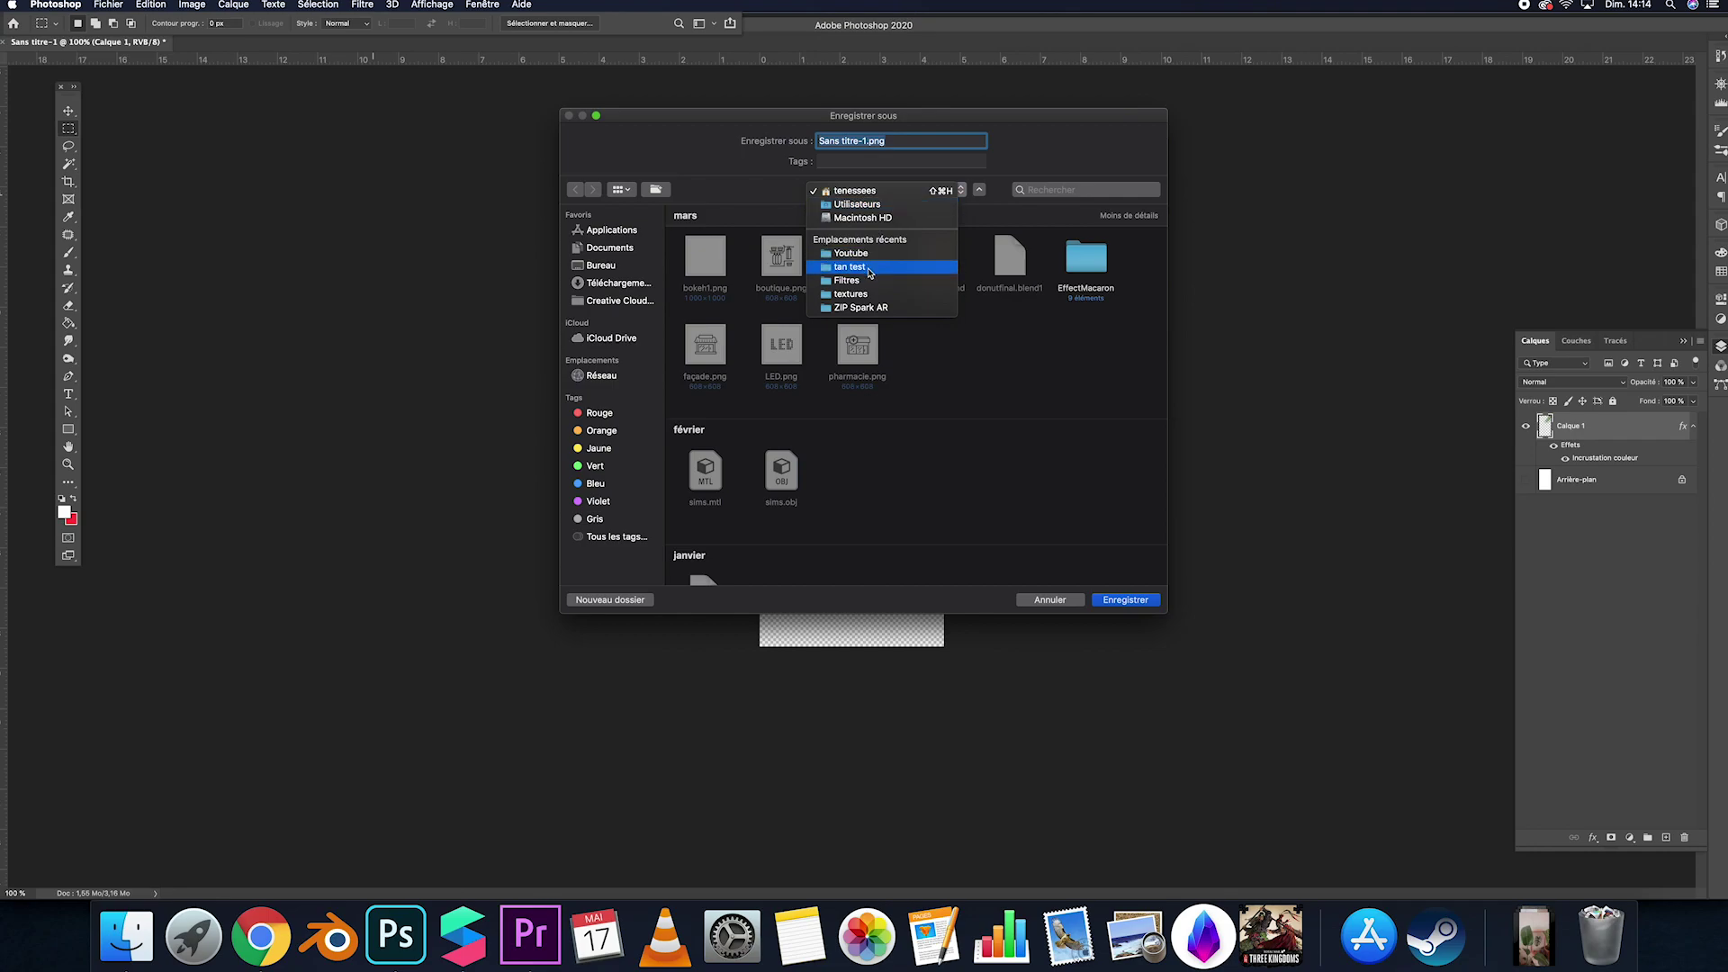
{"action": "left_click", "coordinate": [851, 267]}
{"action": "left_click", "coordinate": [708, 259]}
{"action": "left_click", "coordinate": [1114, 602]}
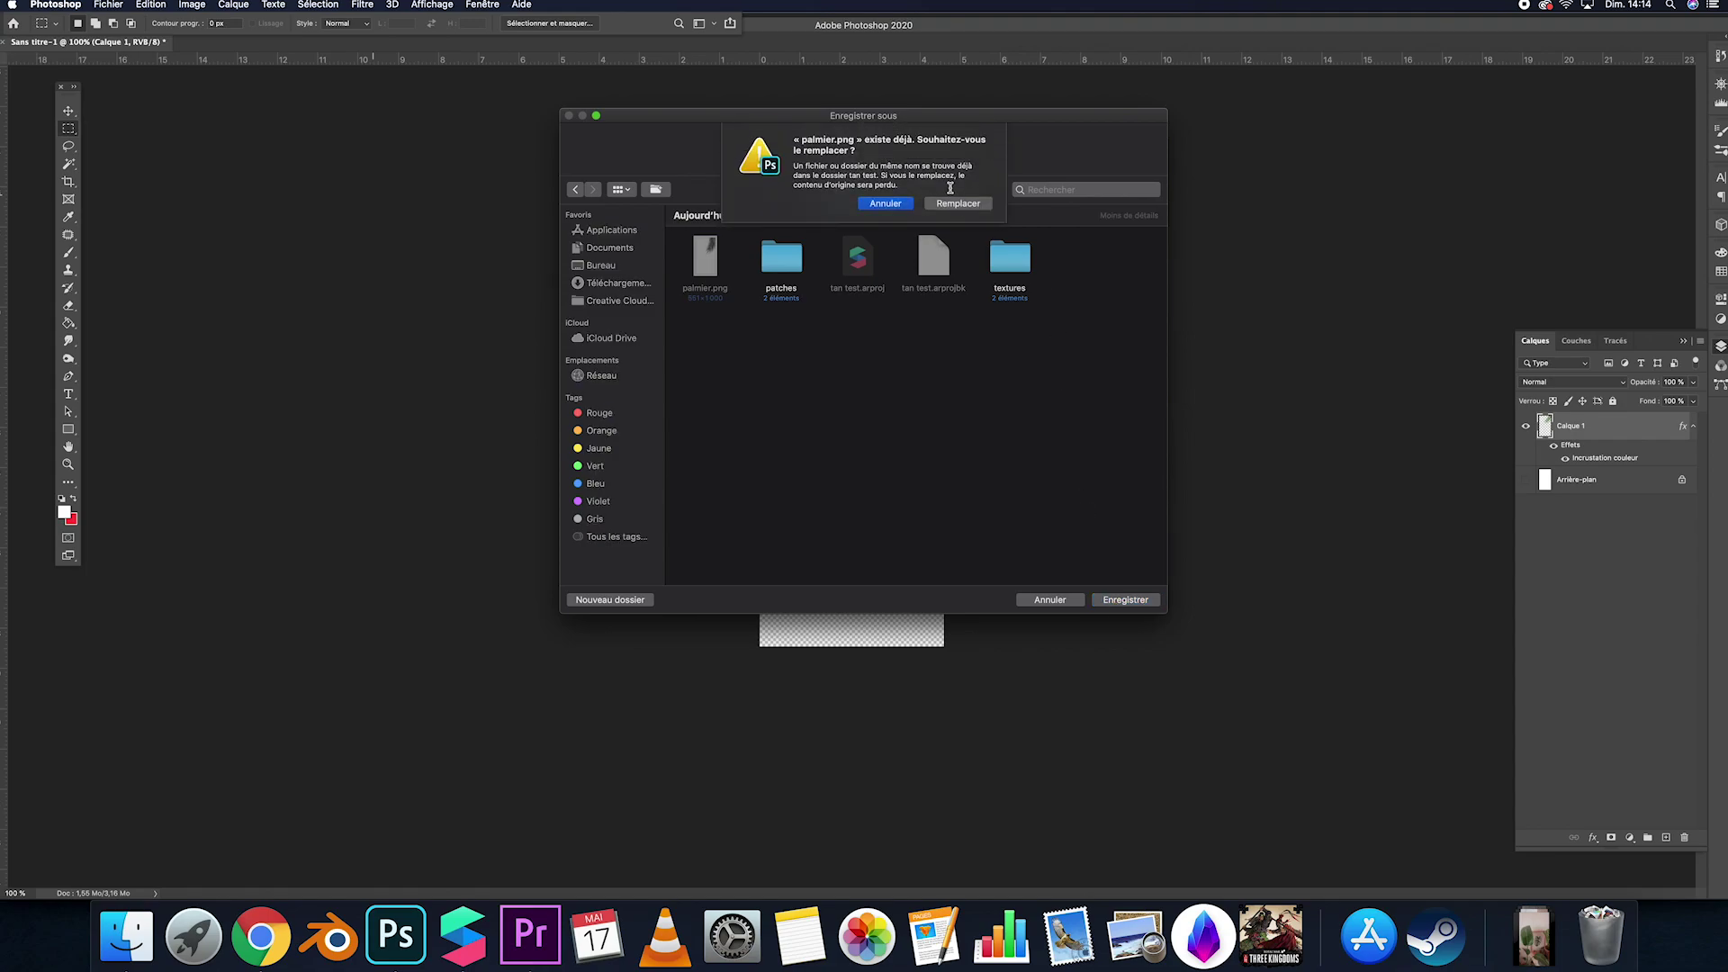
{"action": "left_click", "coordinate": [957, 203]}
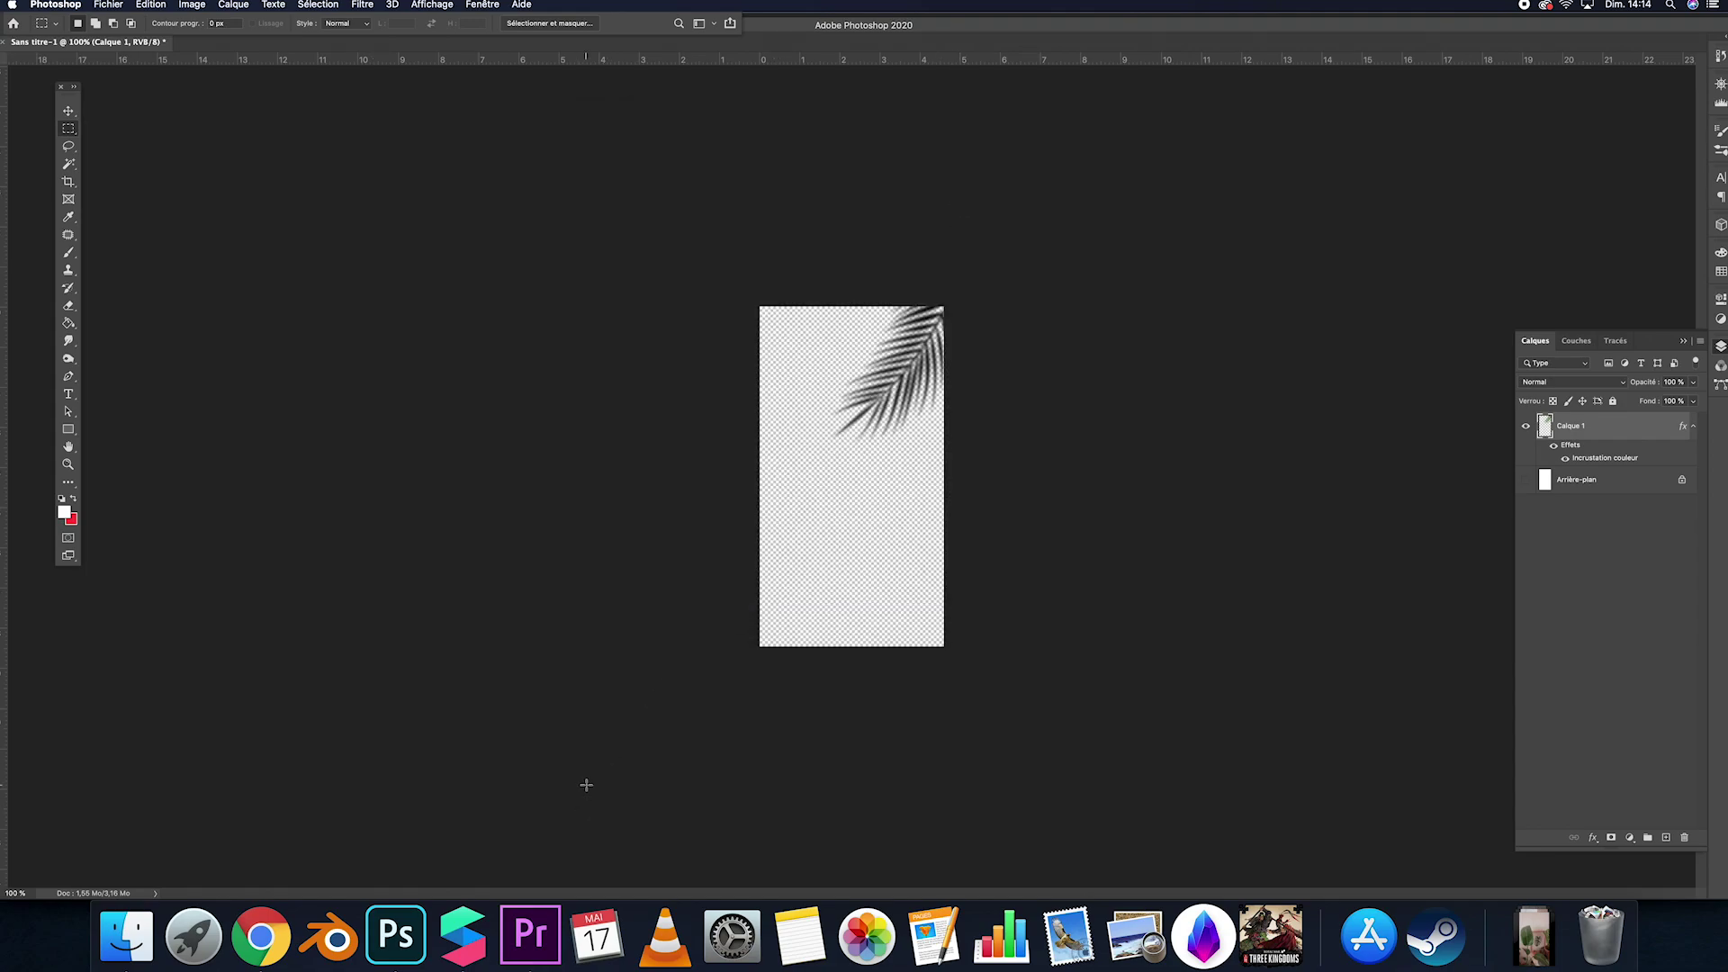
Switch to Spark AR Studio and add a 2D rectangle to the scene.
{"action": "left_click", "coordinate": [463, 936]}
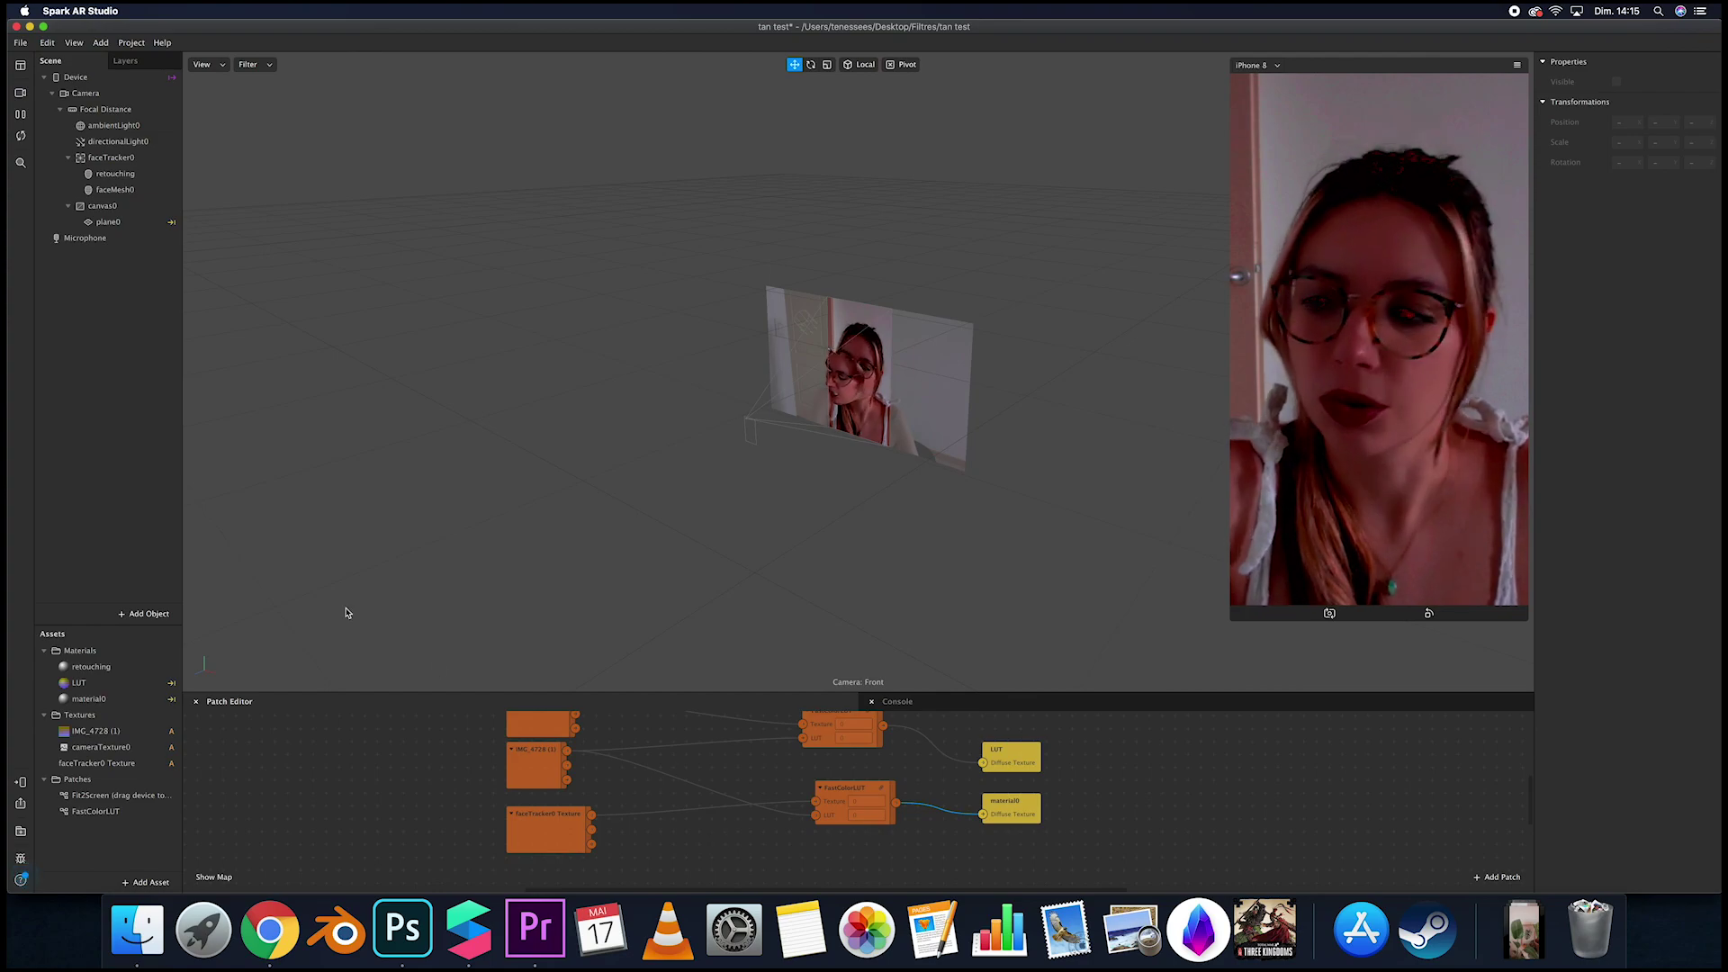
{"action": "left_click", "coordinate": [151, 615]}
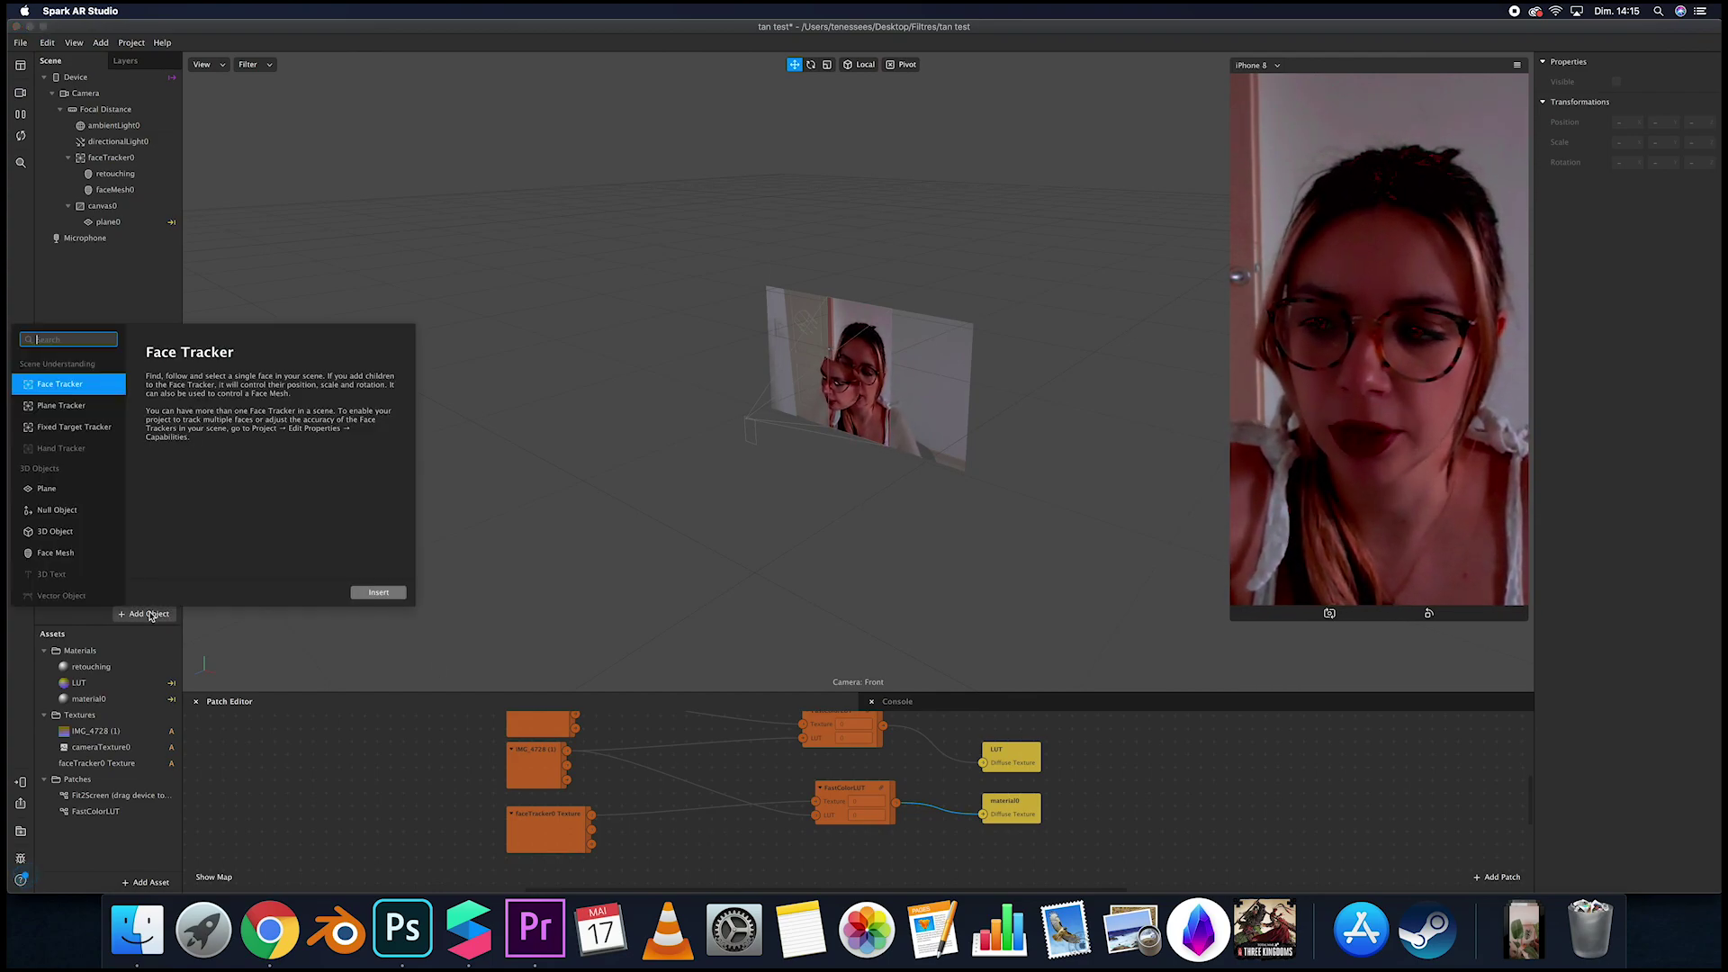
{"action": "left_click", "coordinate": [70, 488]}
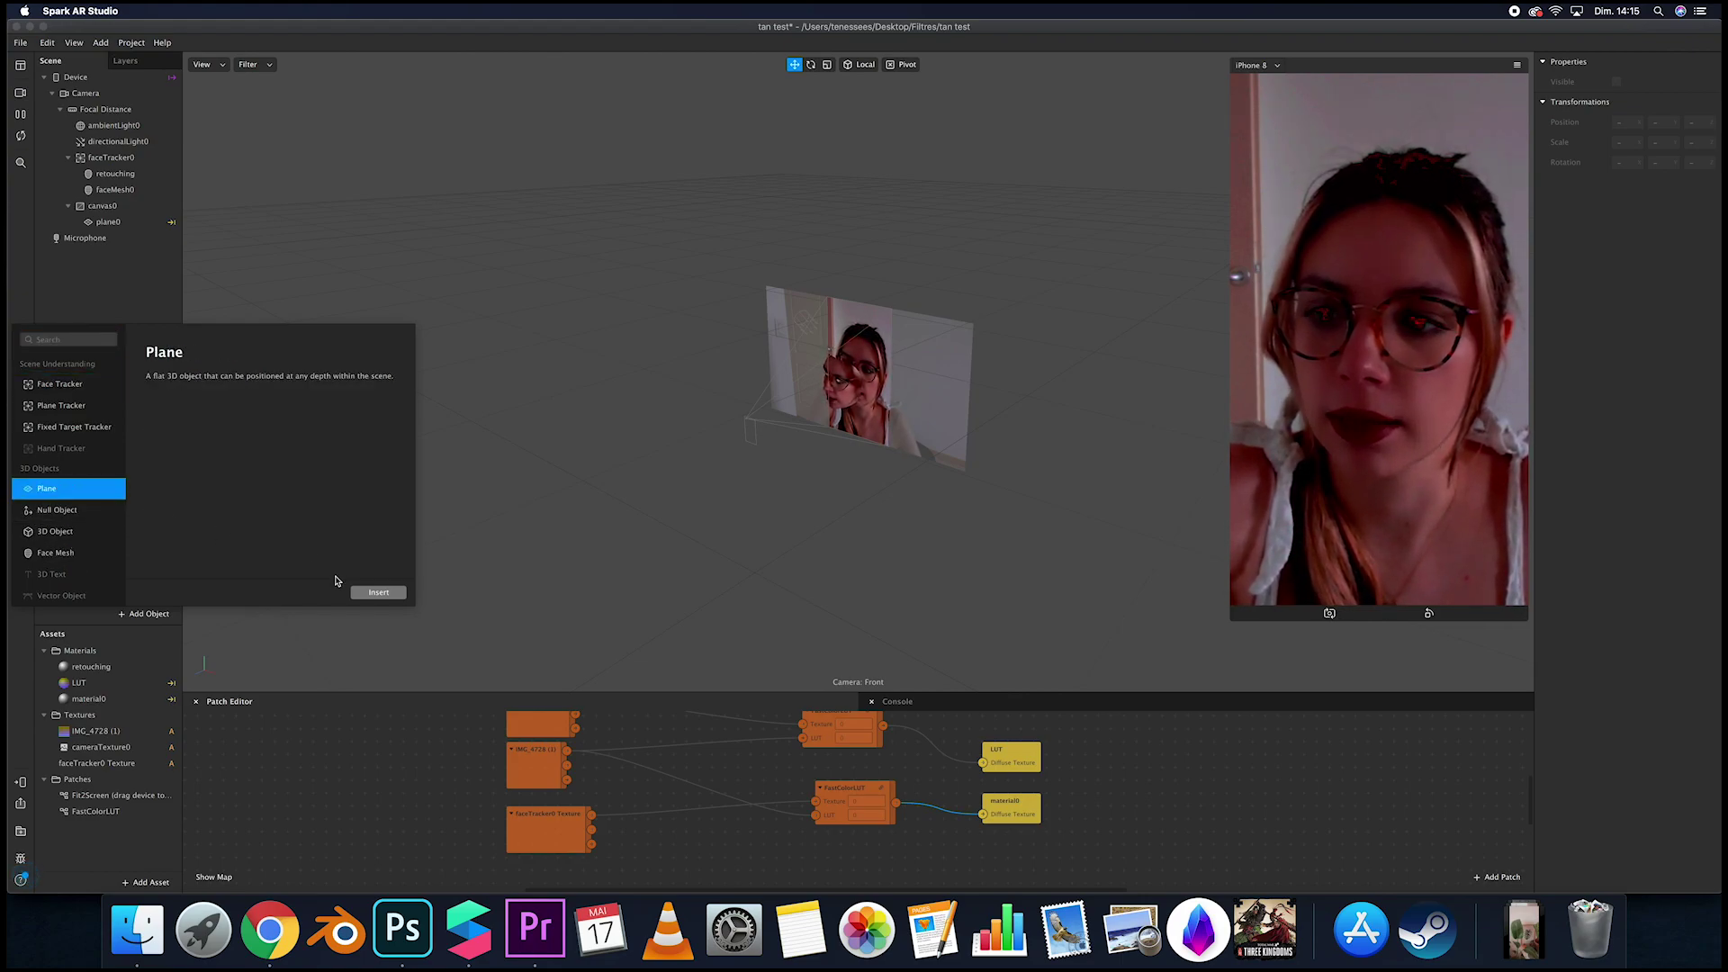
{"action": "scroll", "coordinate": [45, 509], "scroll_direction": "down", "scroll_amount": 4}
{"action": "left_click", "coordinate": [49, 509]}
{"action": "left_click", "coordinate": [378, 591]}
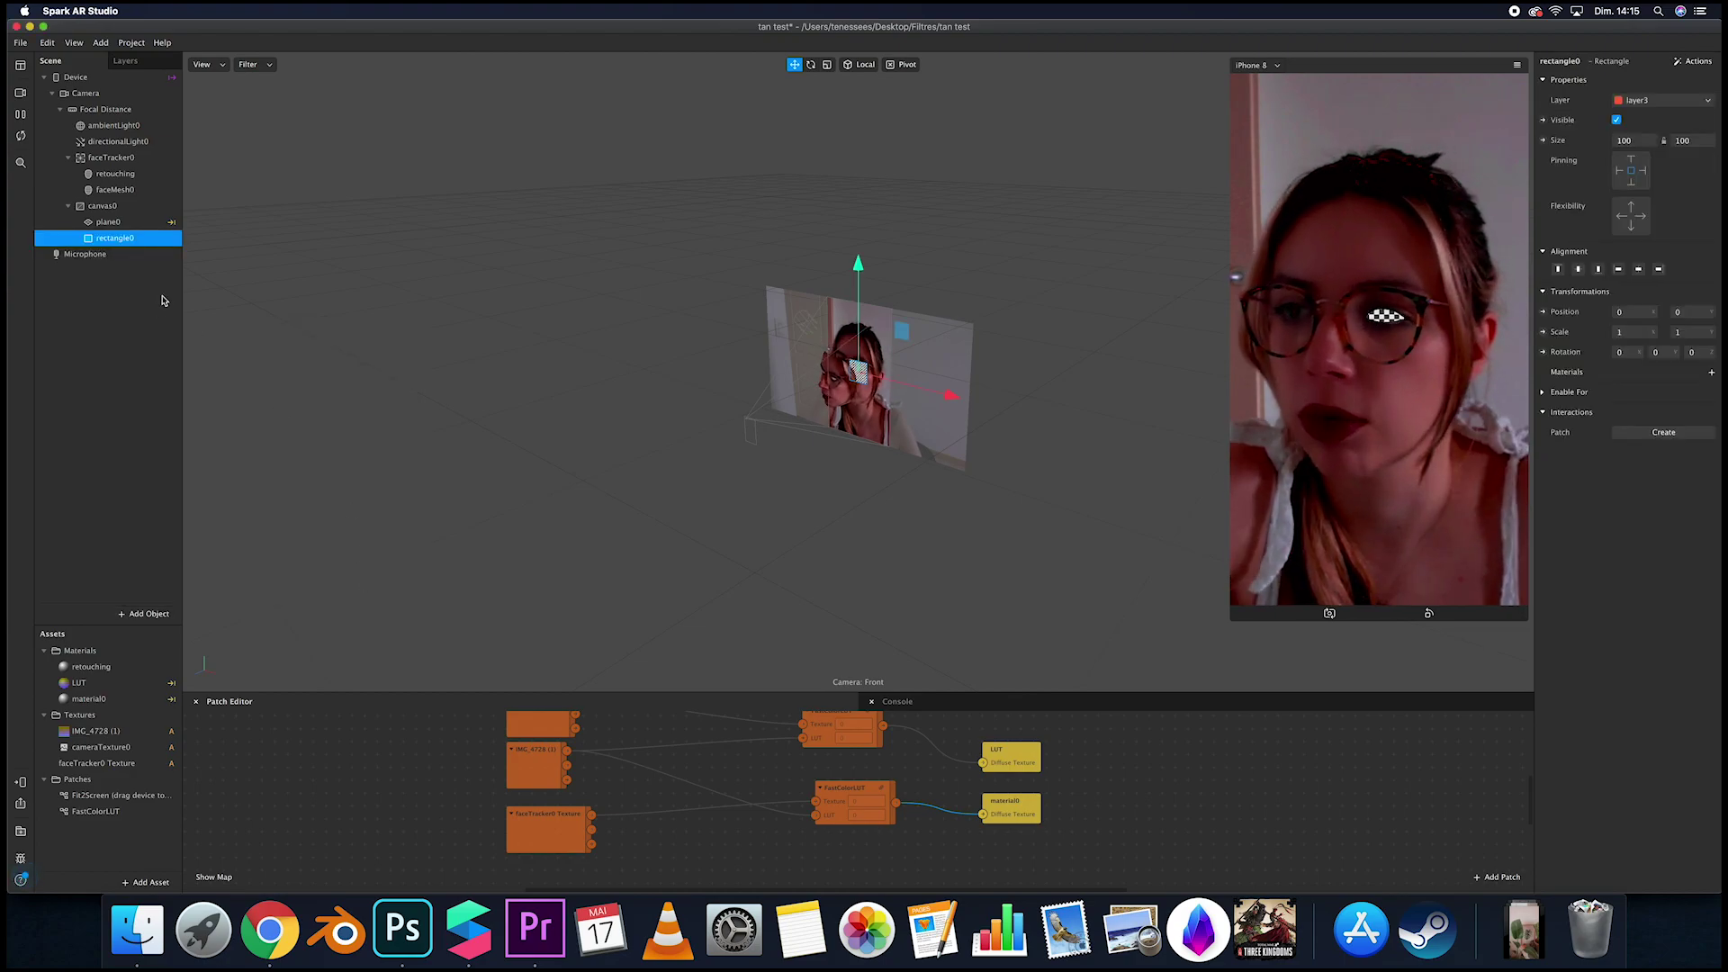
Add a second canvas, nest the rectangle inside it, and place it above faceTracker0 in the scene hierarchy.
{"action": "left_click", "coordinate": [160, 620]}
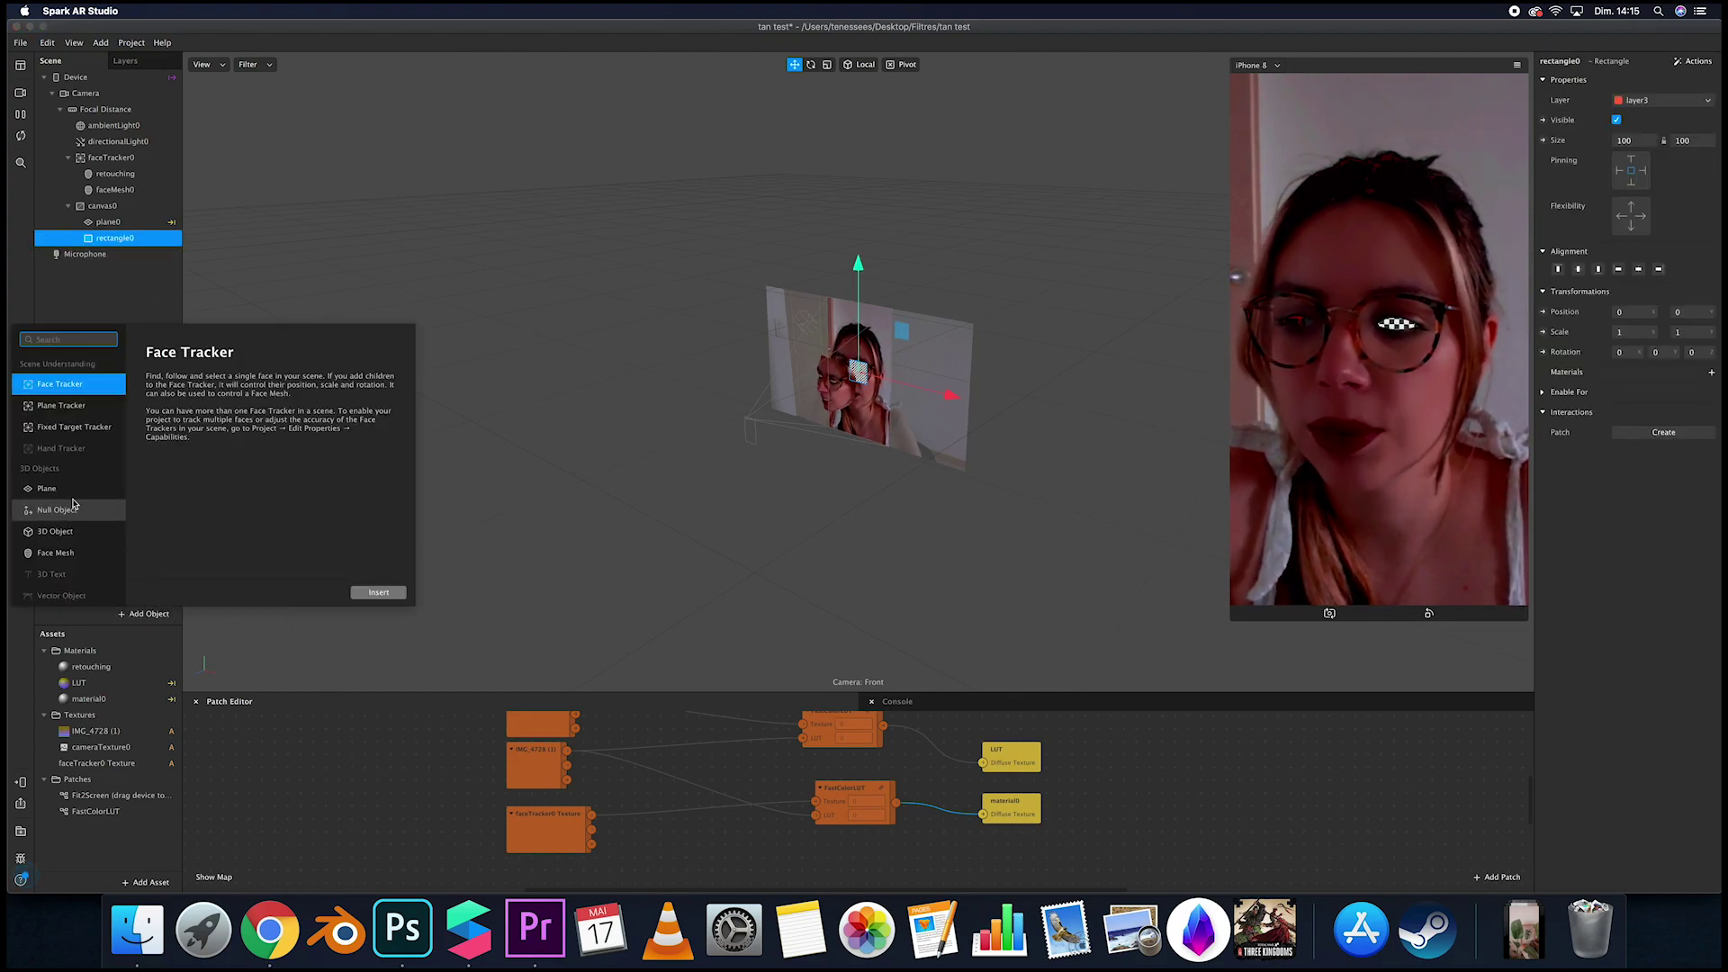
{"action": "left_click", "coordinate": [75, 554]}
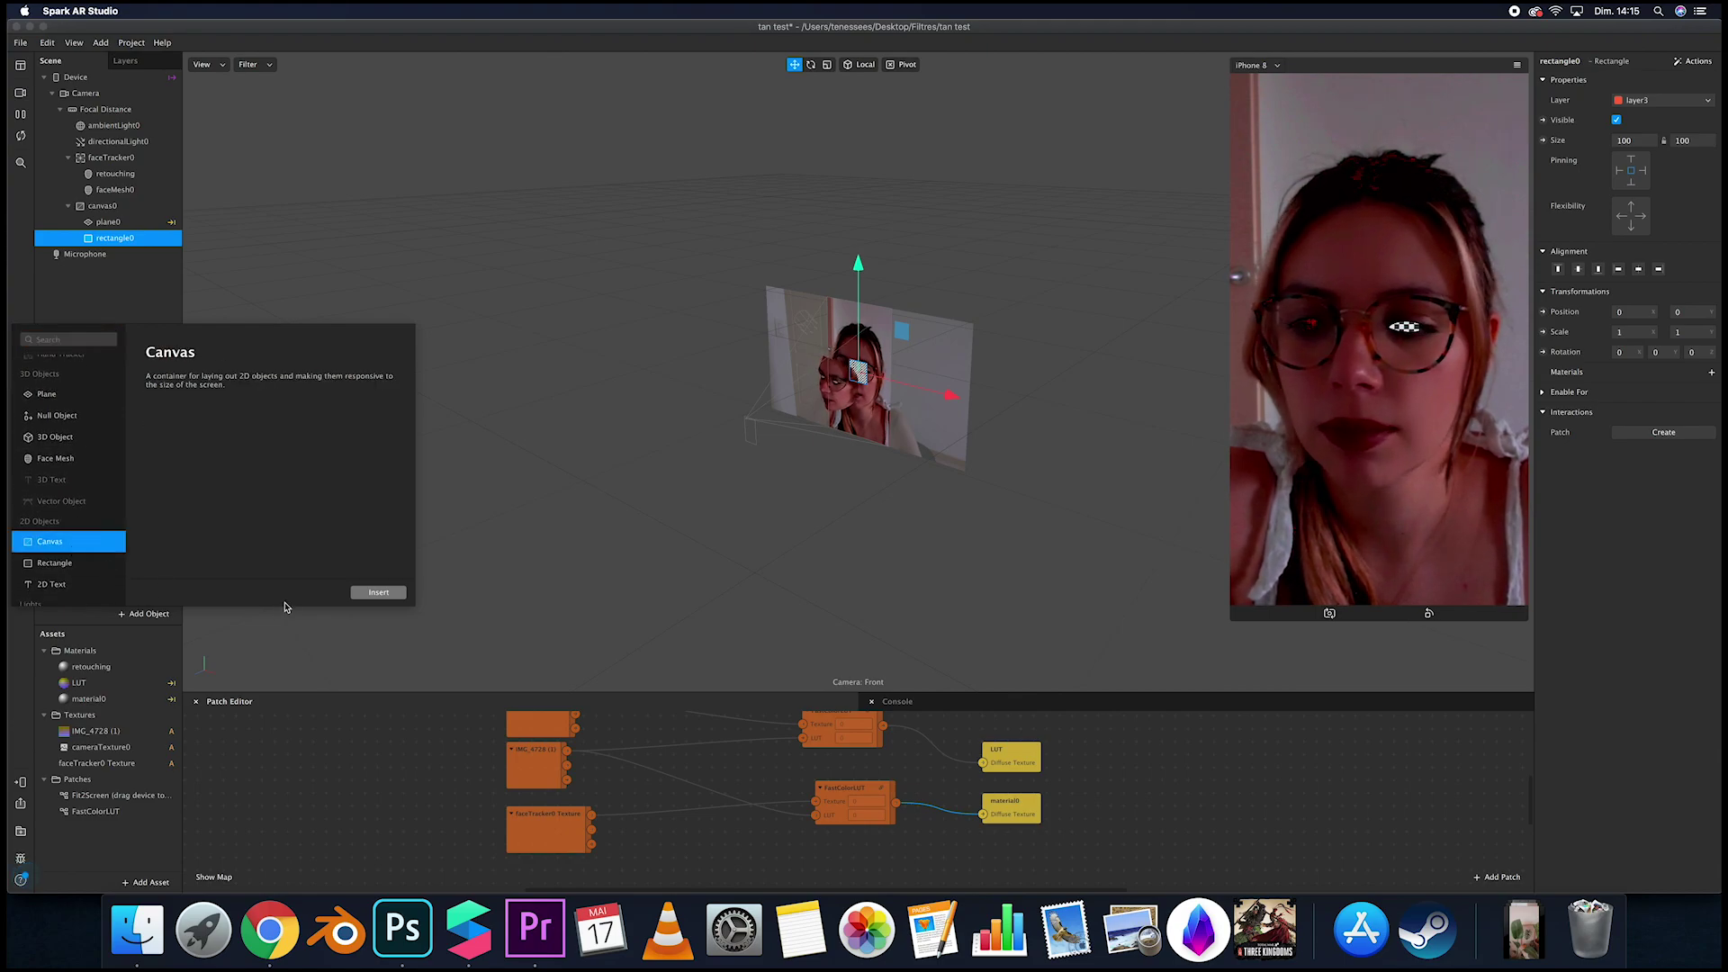
{"action": "left_click", "coordinate": [382, 593]}
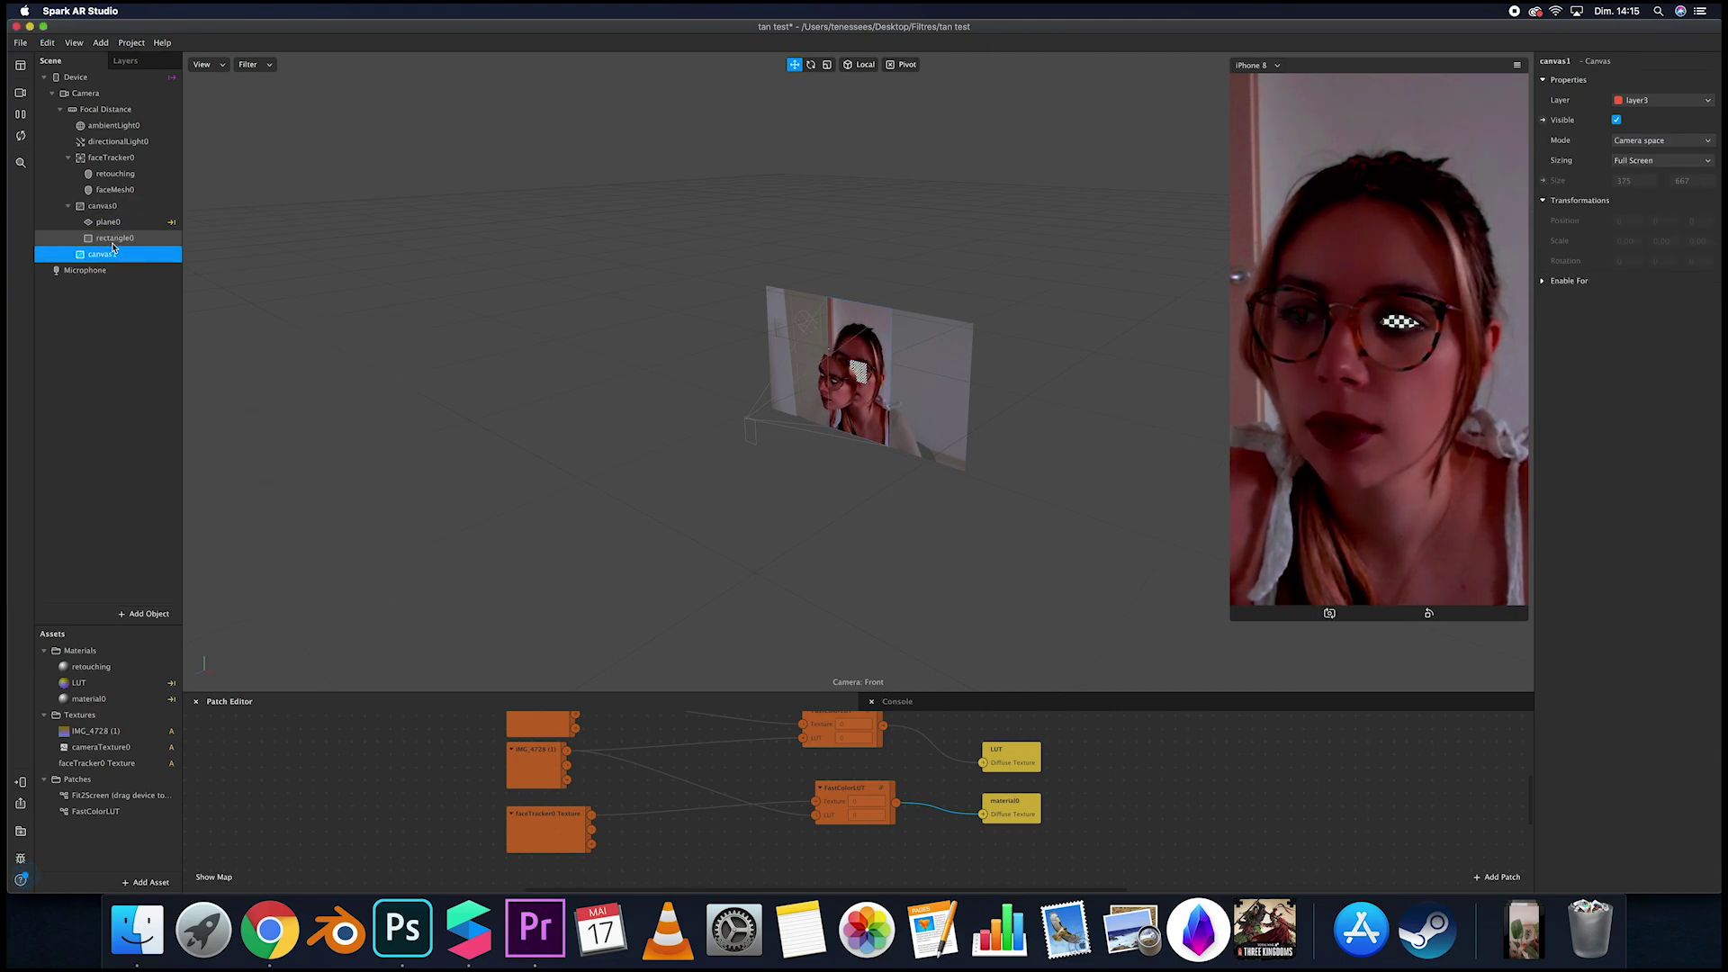
{"action": "left_click_drag", "start_coordinate": [111, 243], "coordinate": [101, 151]}
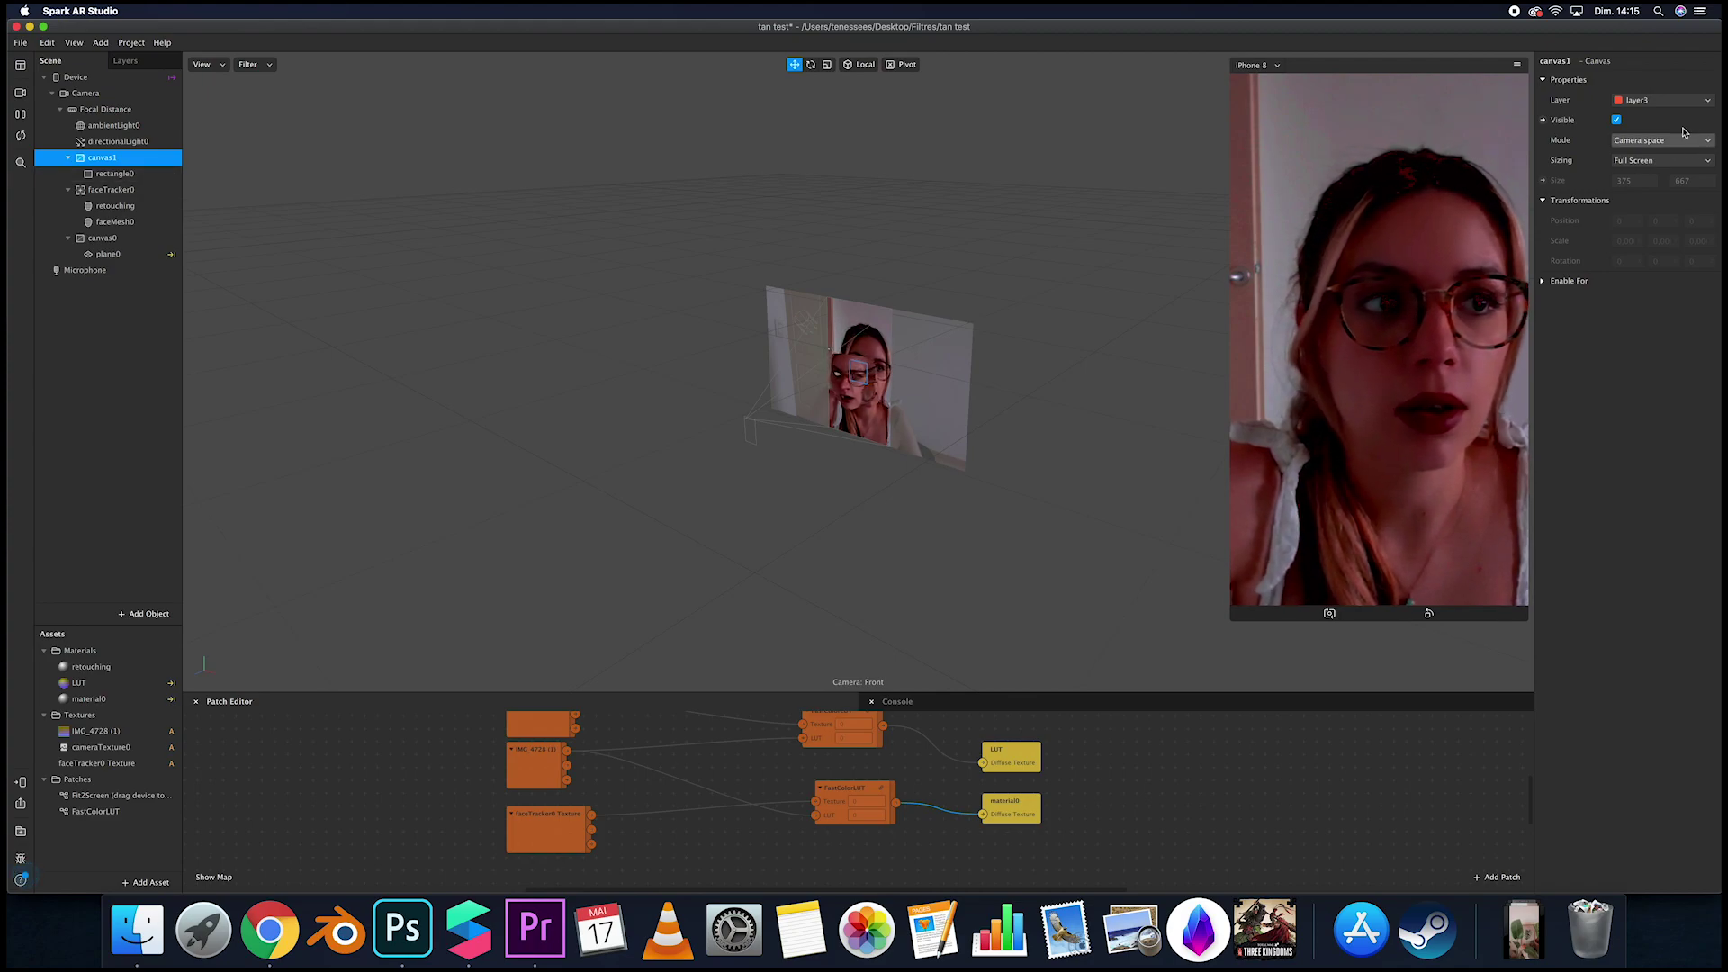
Delete layer3, layer2 and layer1 from the project, keeping only layer0.
{"action": "left_click", "coordinate": [1665, 100]}
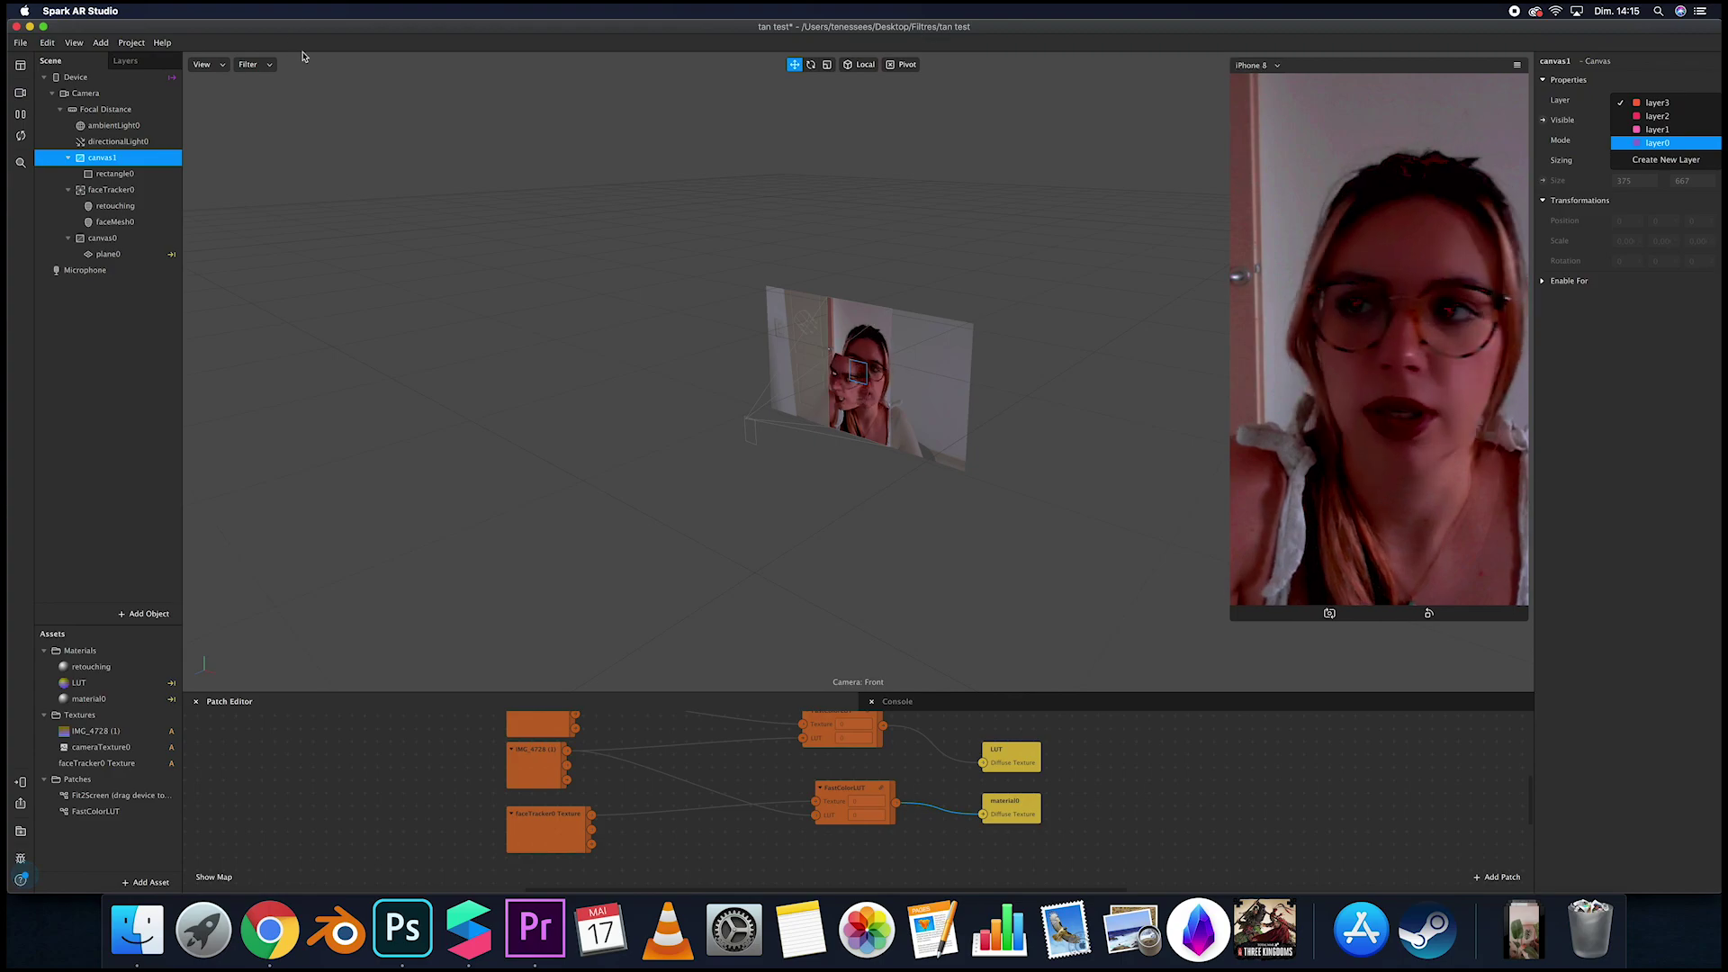
{"action": "left_click", "coordinate": [134, 60]}
{"action": "left_click", "coordinate": [104, 79]}
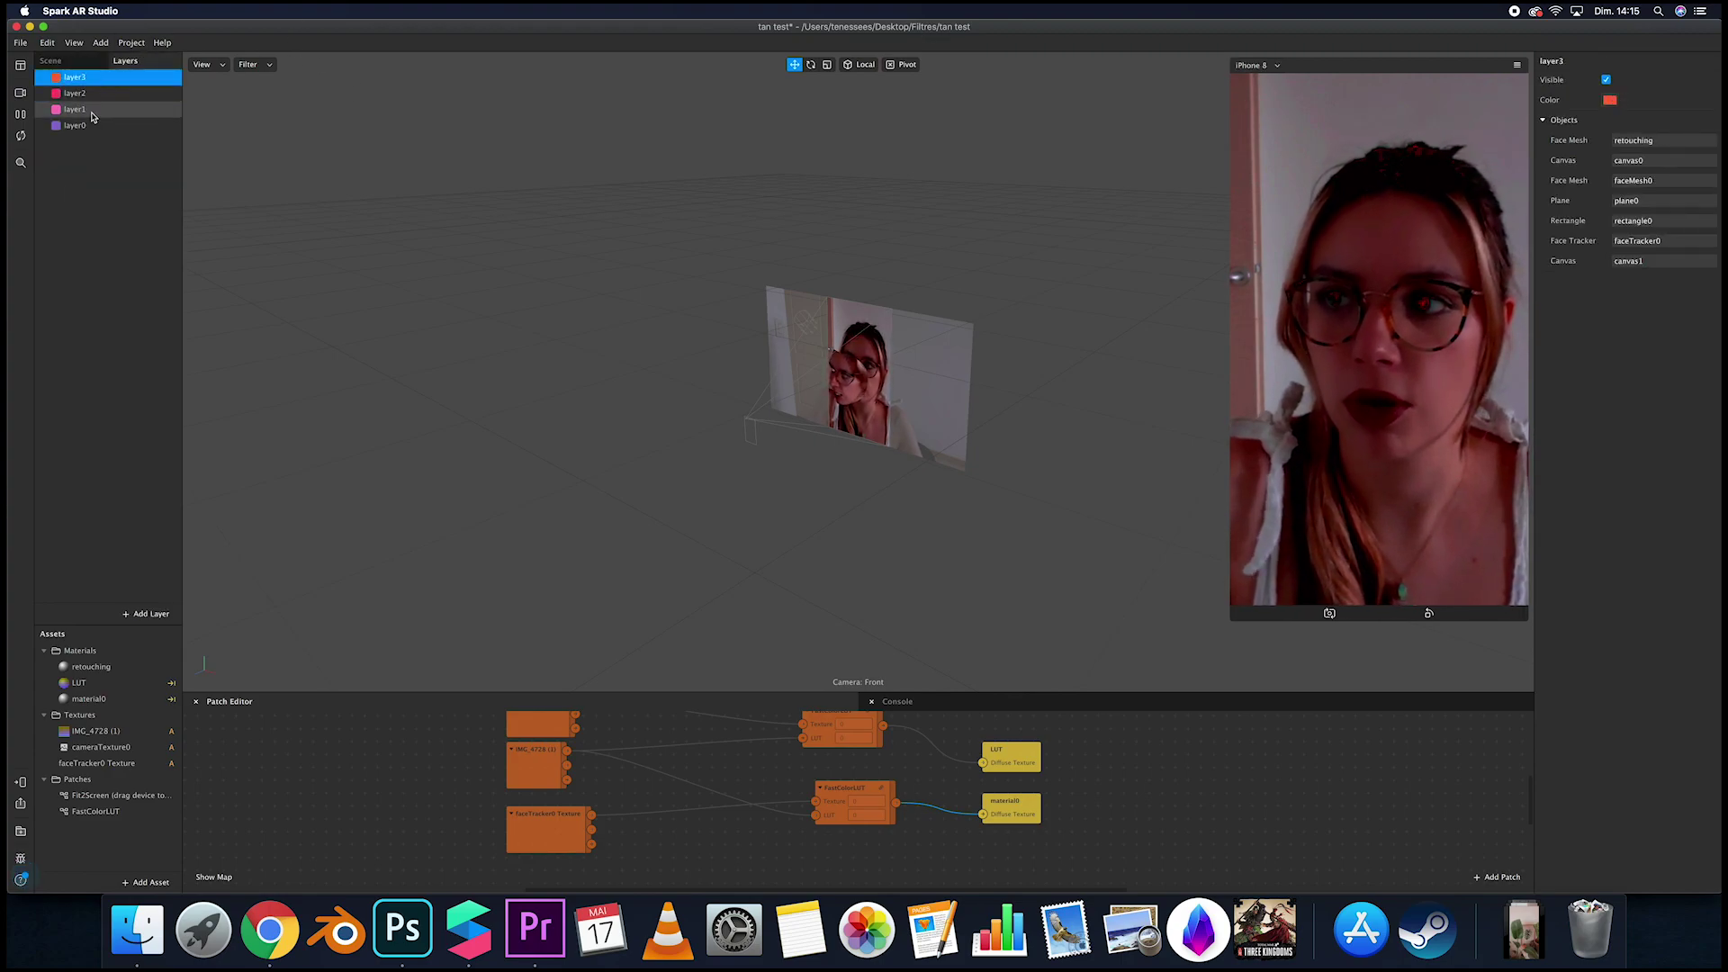
{"action": "left_click", "coordinate": [94, 109], "text": "shift"}
{"action": "right_click", "coordinate": [93, 113]}
{"action": "left_click", "coordinate": [129, 144]}
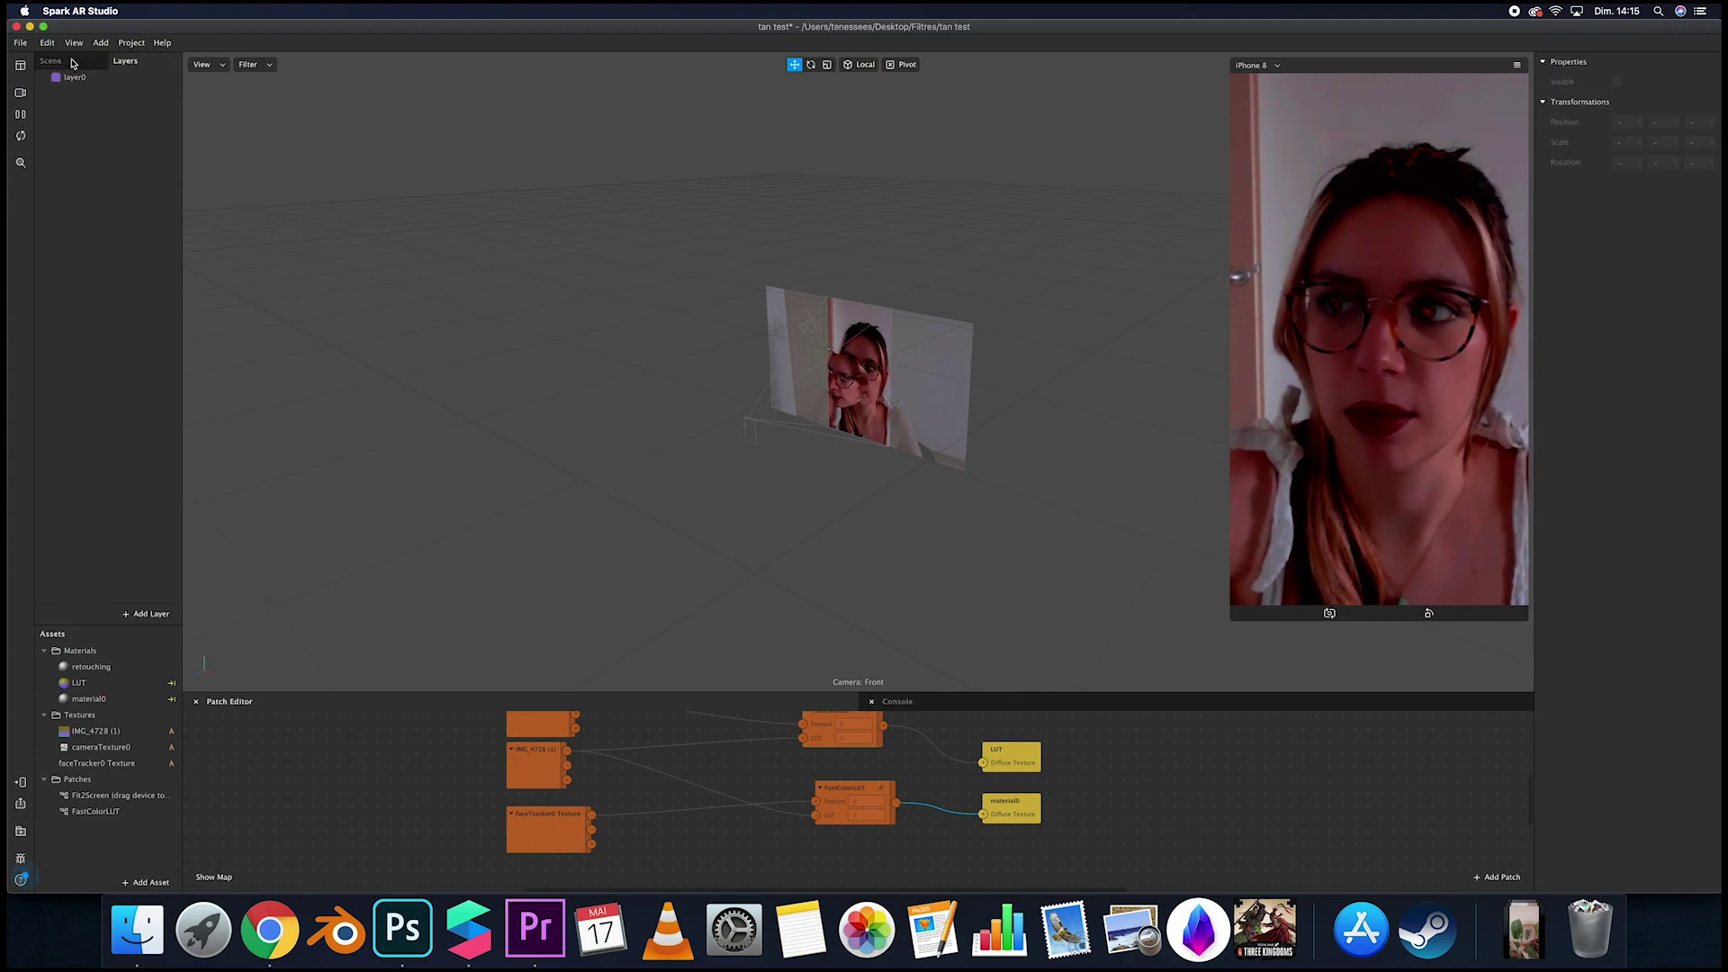
Assign canvas1 to a newly created layer and put its rectangle0 on the same layer.
{"action": "left_click", "coordinate": [50, 61]}
{"action": "left_click", "coordinate": [103, 159]}
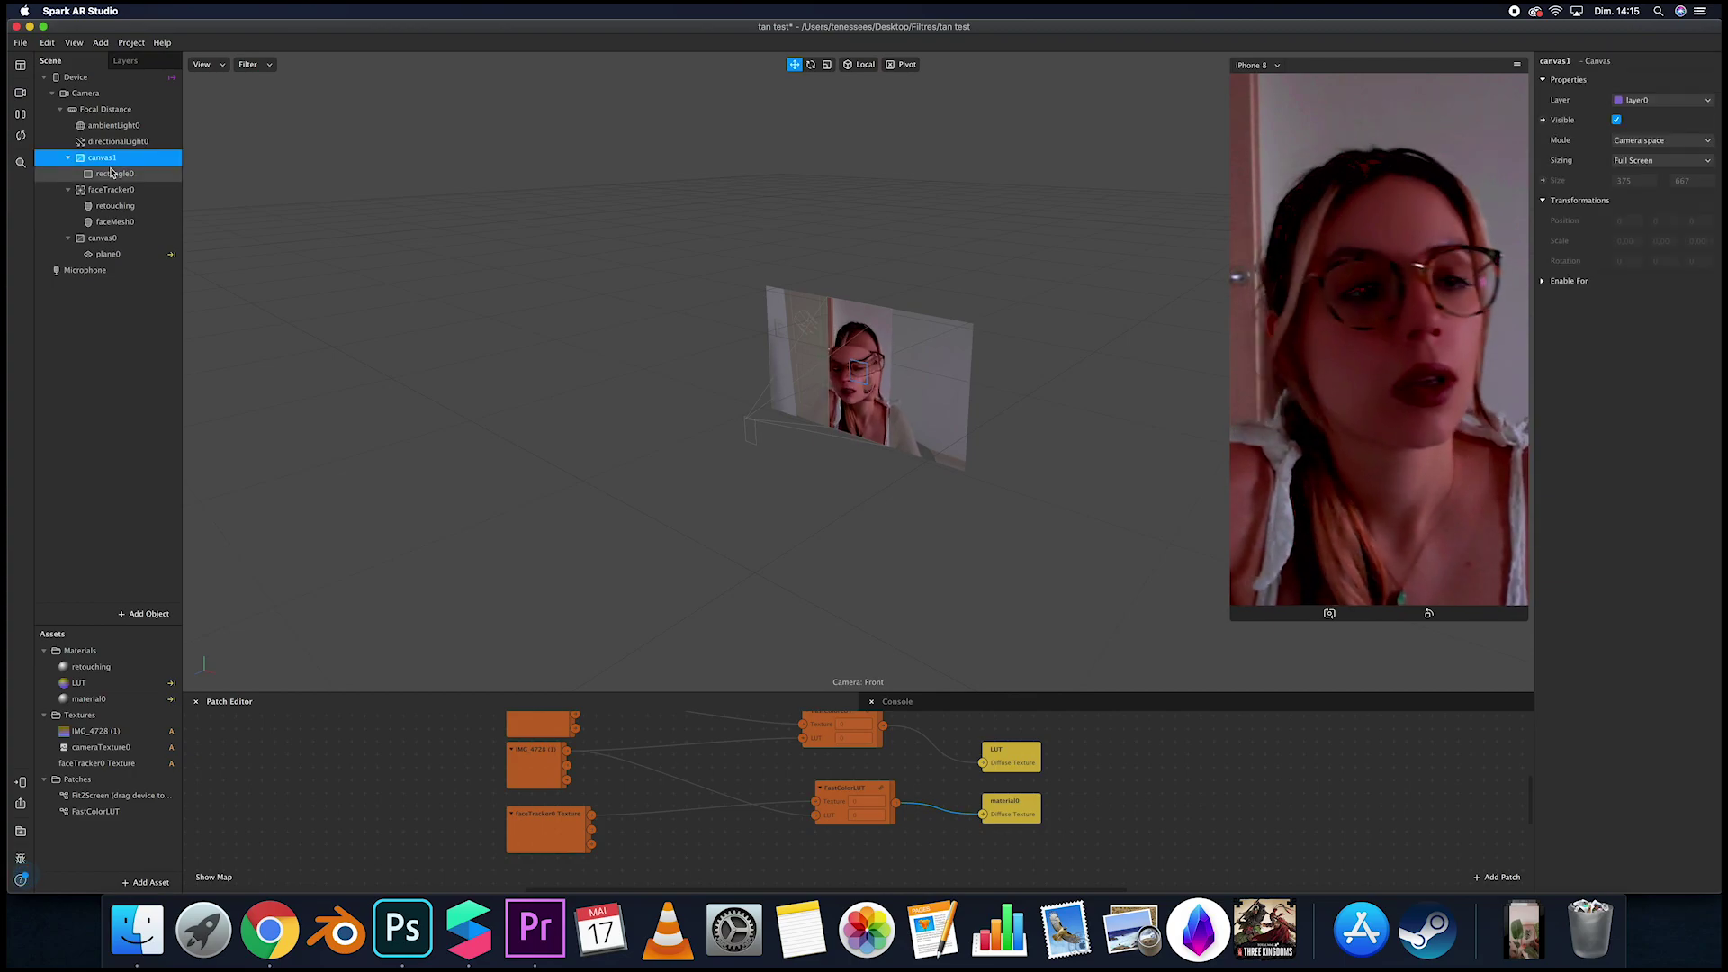
{"action": "left_click", "coordinate": [1649, 101]}
{"action": "left_click", "coordinate": [1655, 125]}
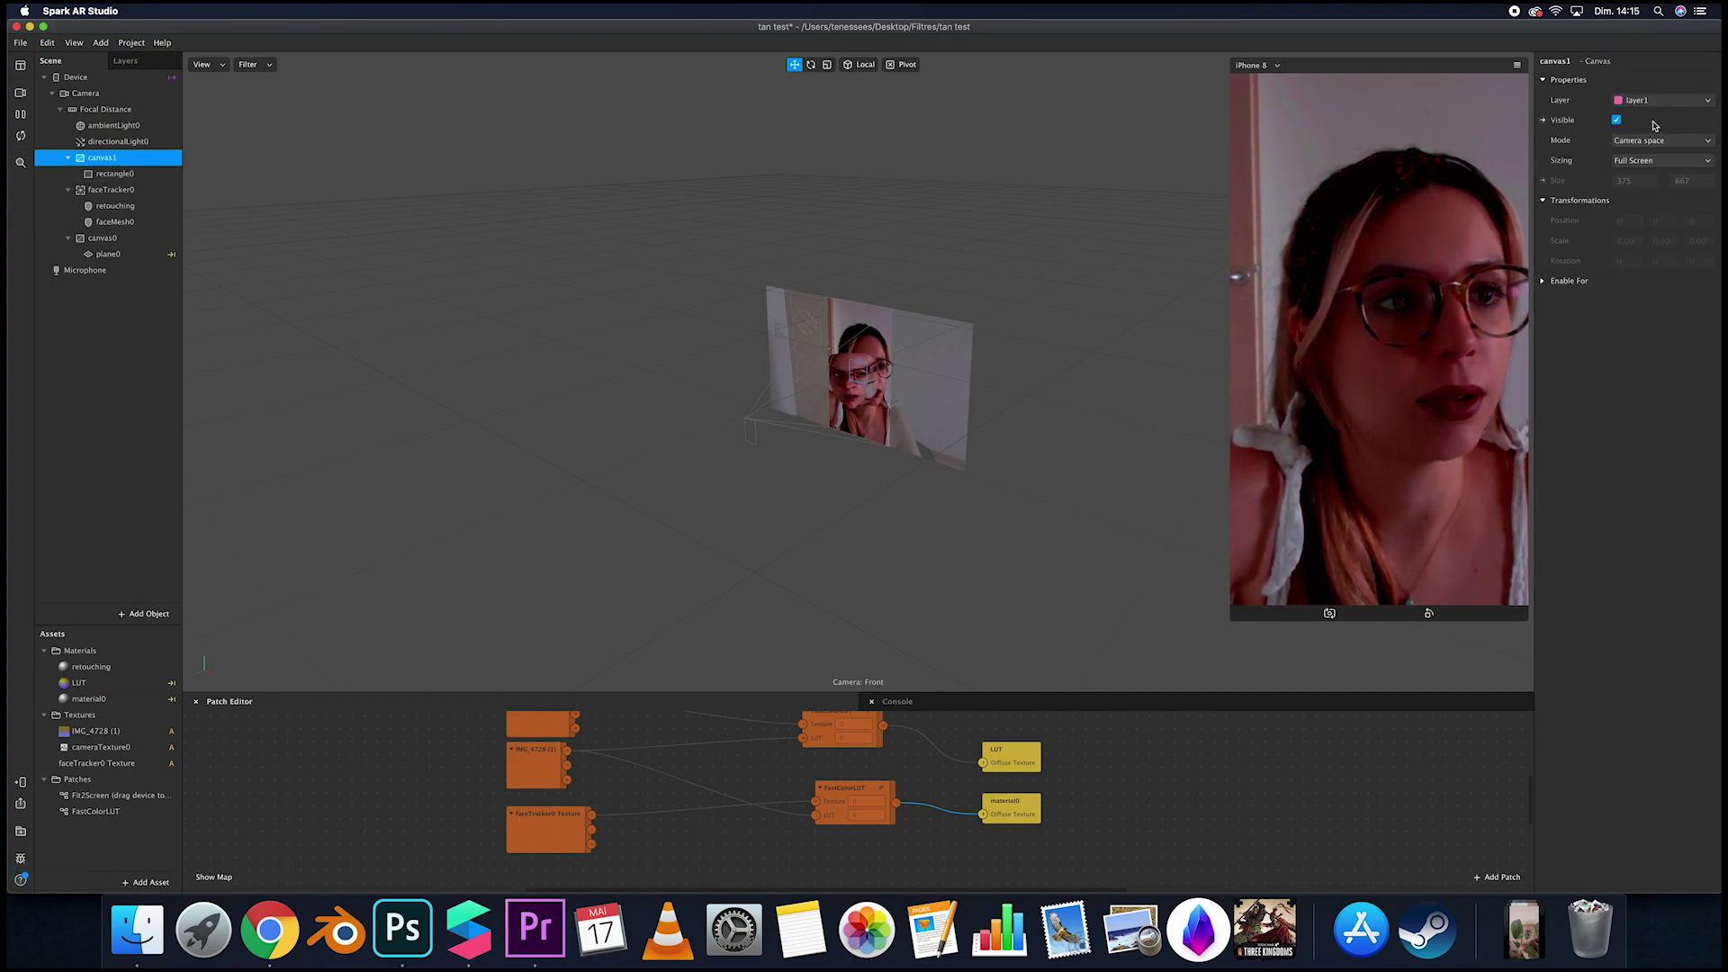
{"action": "left_click", "coordinate": [114, 174]}
{"action": "left_click", "coordinate": [1652, 101]}
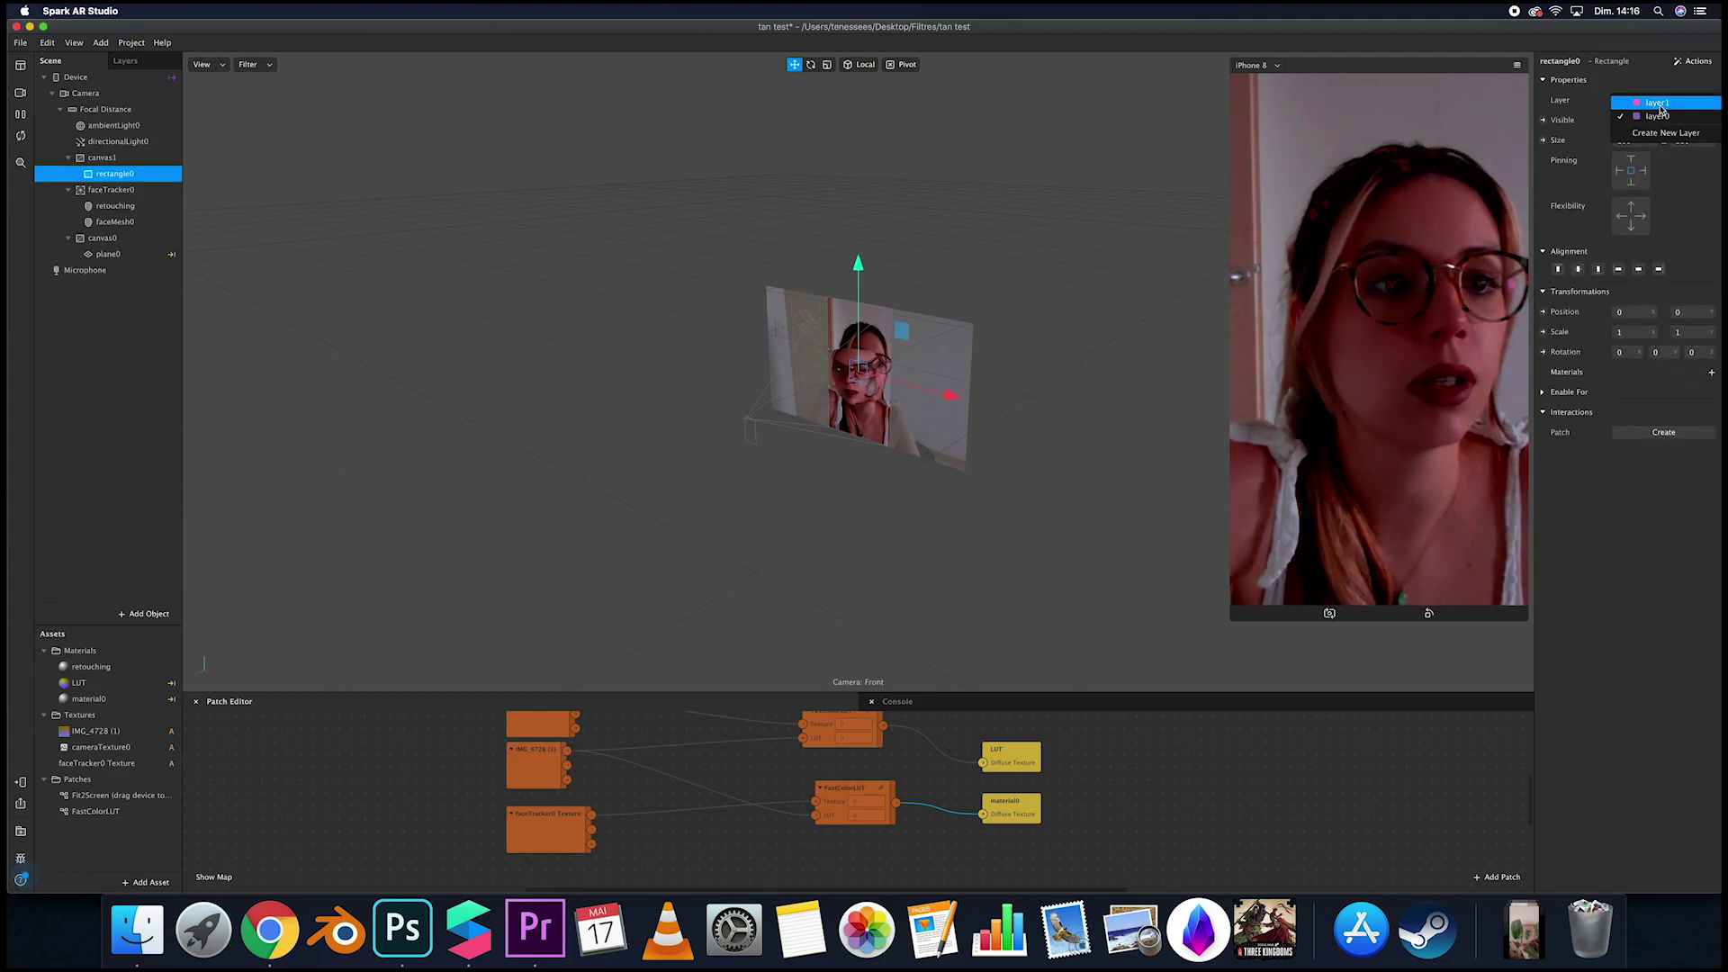
{"action": "left_click", "coordinate": [1655, 125]}
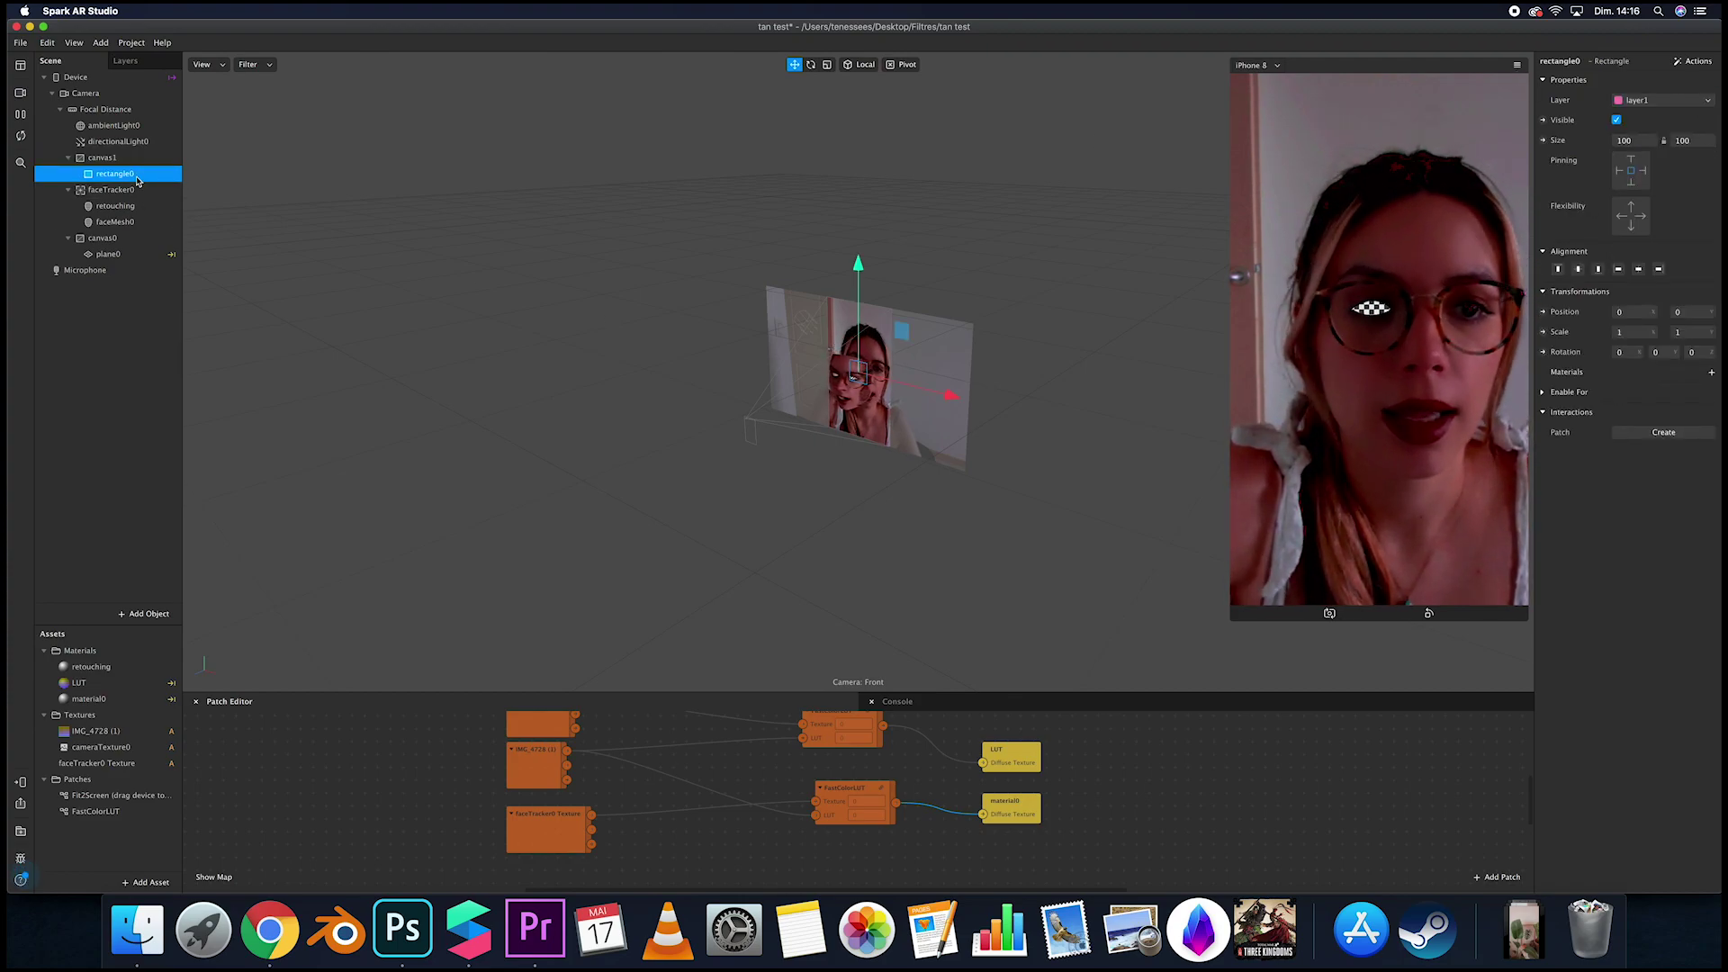
Set rectangle0 to fill the full width and height of its canvas.
{"action": "left_click", "coordinate": [1643, 142]}
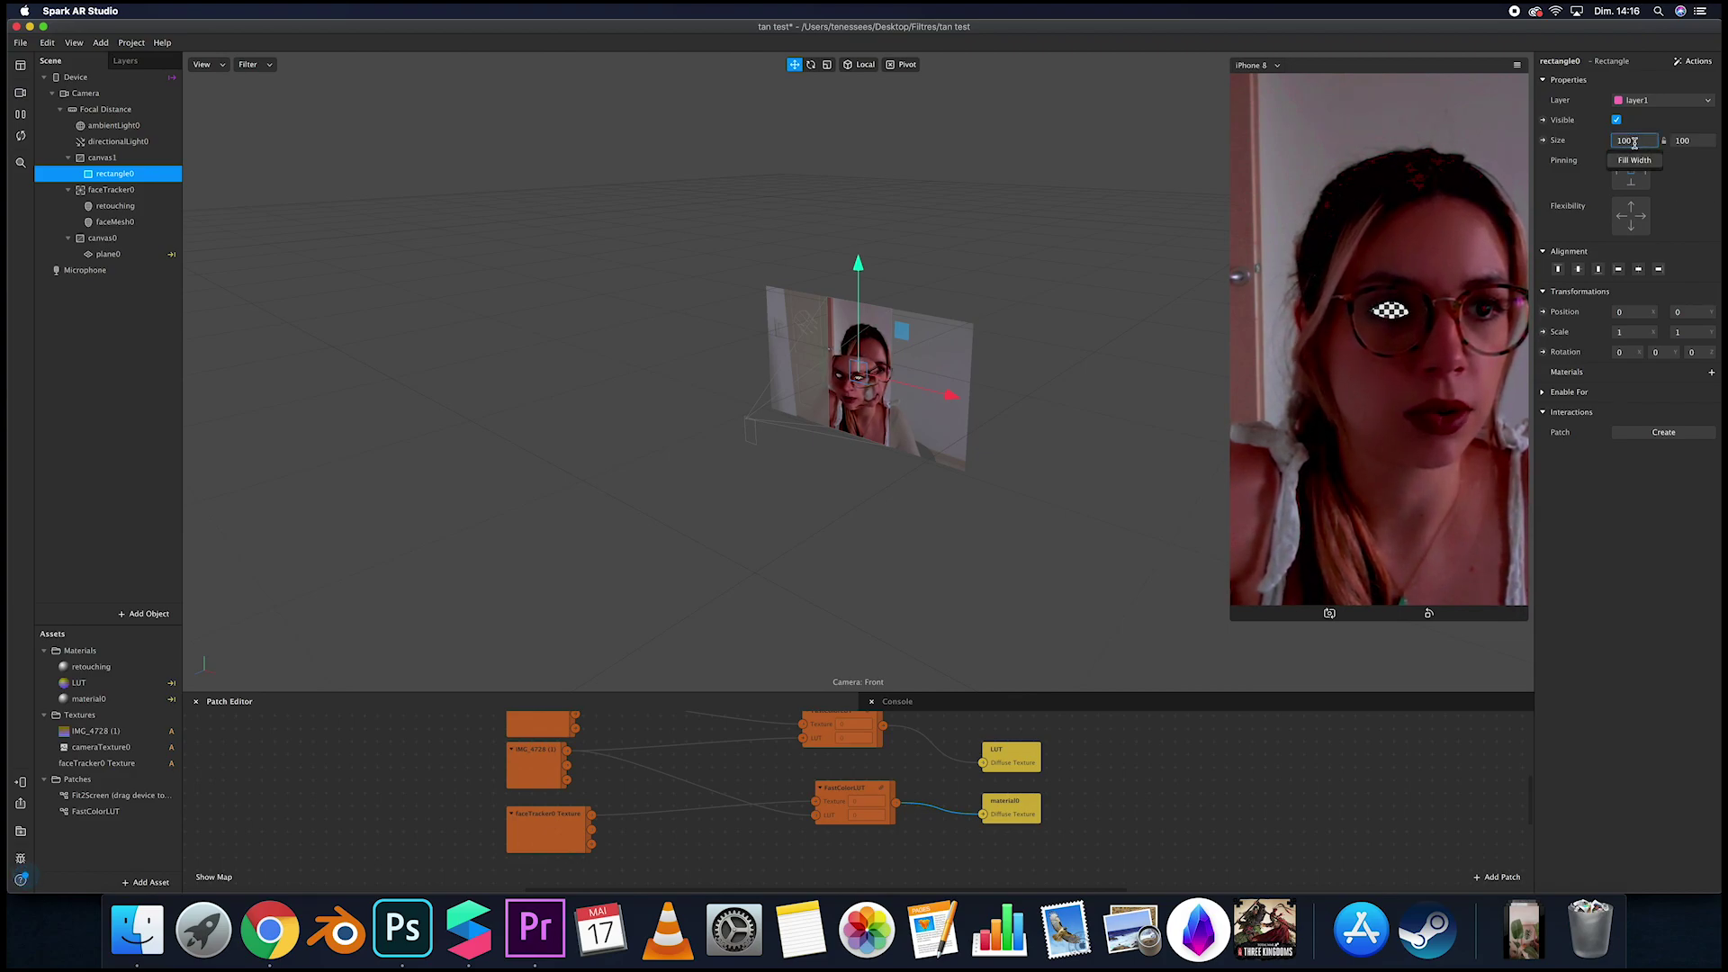
{"action": "left_click", "coordinate": [1635, 142]}
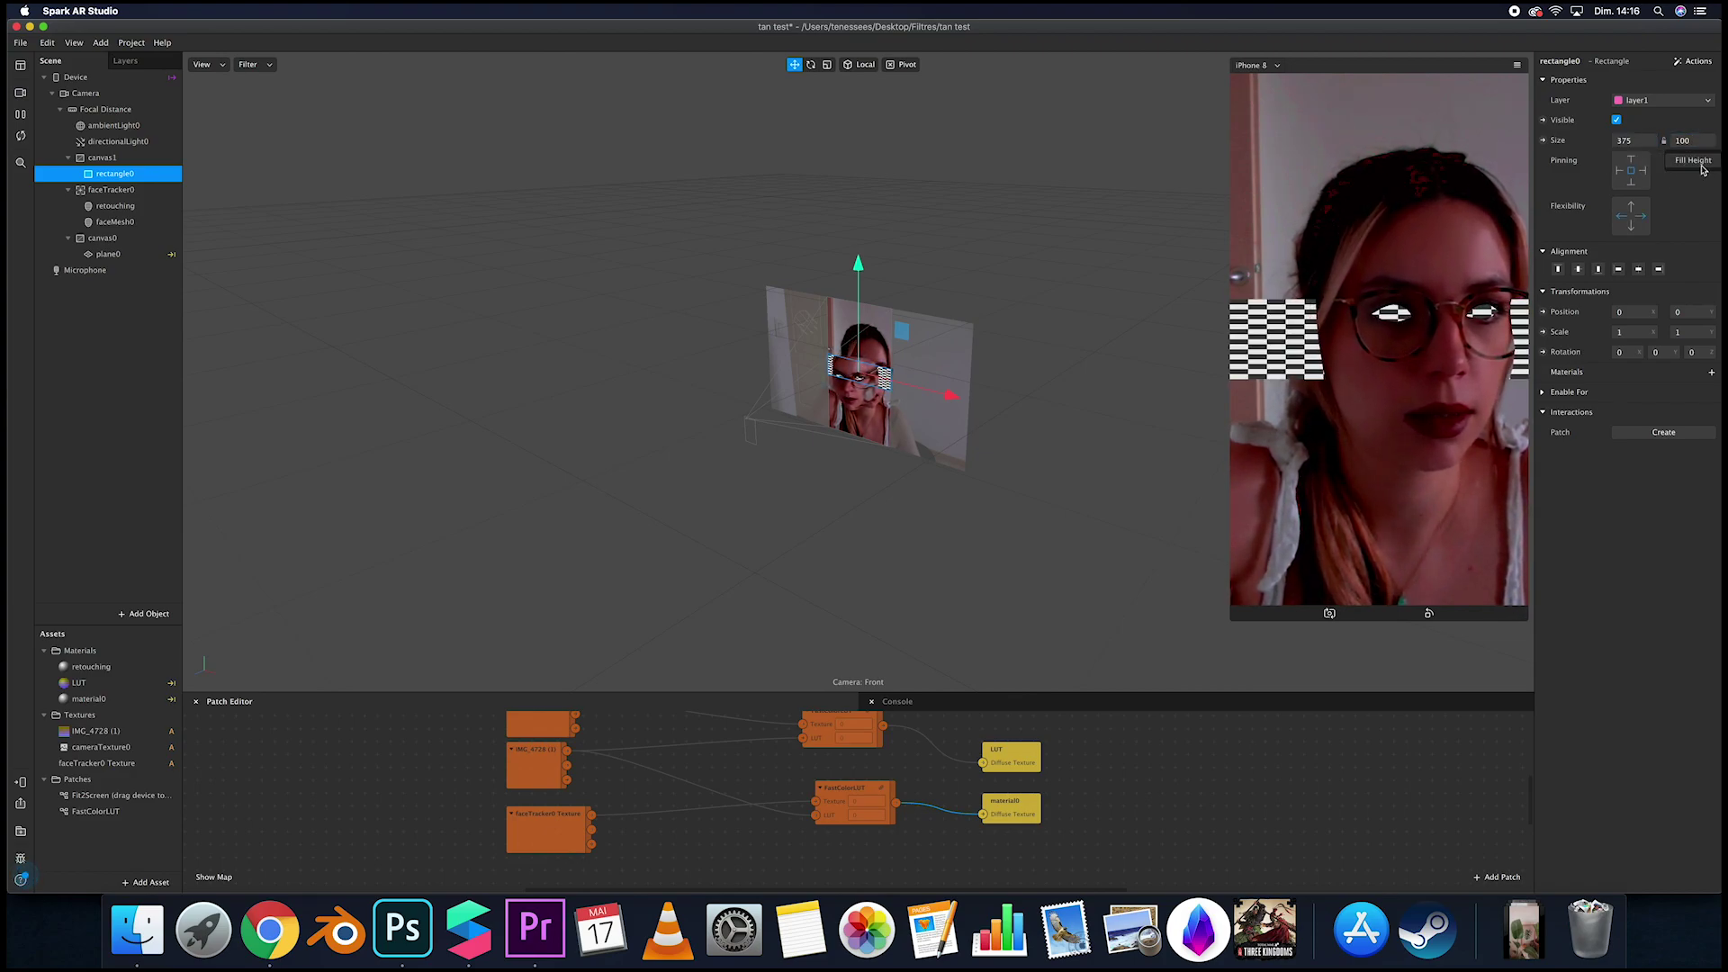
{"action": "left_click", "coordinate": [1702, 169]}
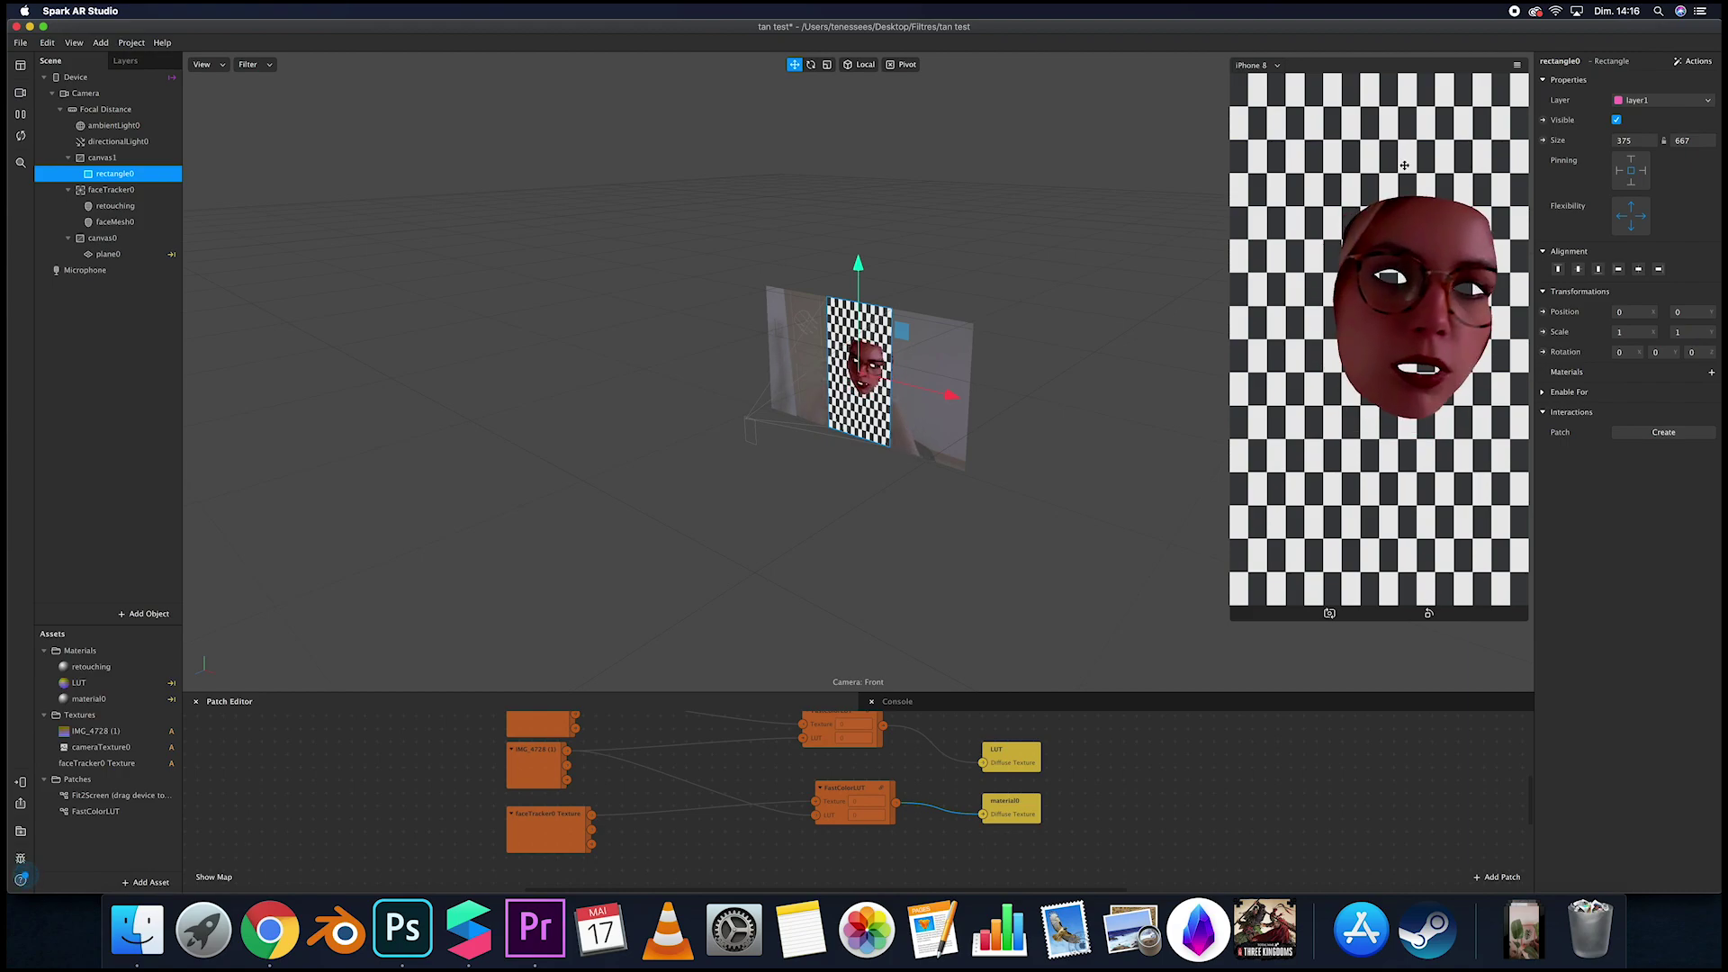
Create a new material for rectangle0 and rename it palmtree.
{"action": "left_click", "coordinate": [1713, 374]}
{"action": "left_click", "coordinate": [1655, 434]}
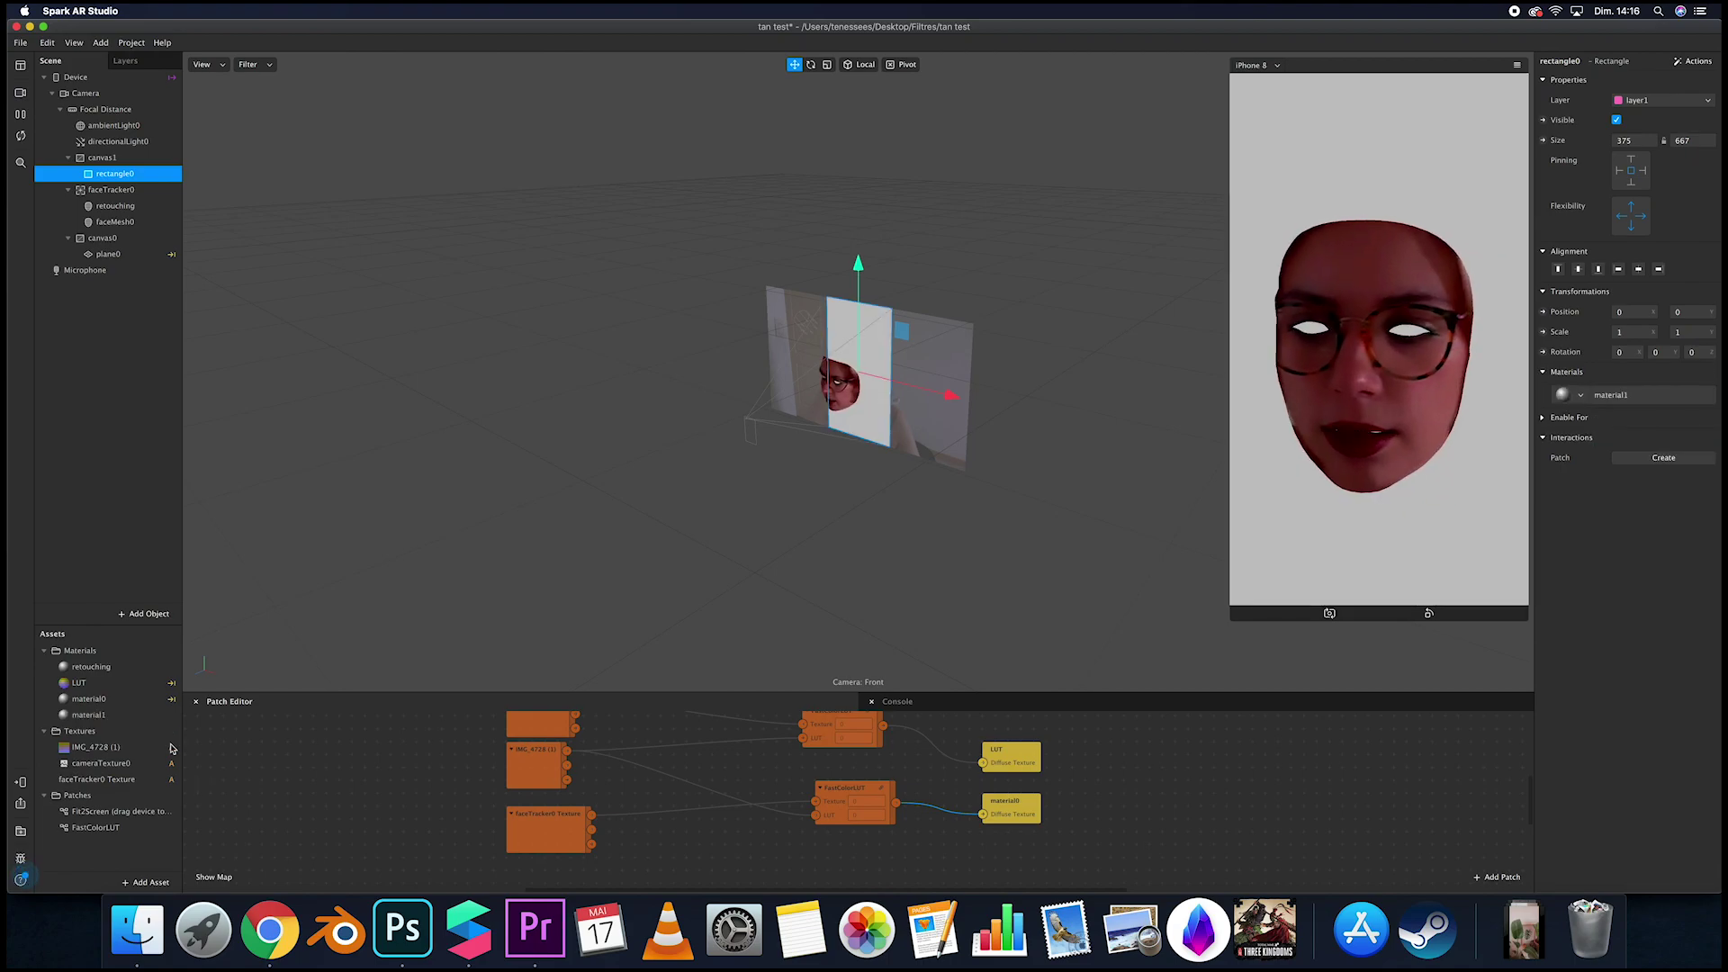
{"action": "left_click", "coordinate": [112, 717]}
{"action": "type", "text": "palmtree"}
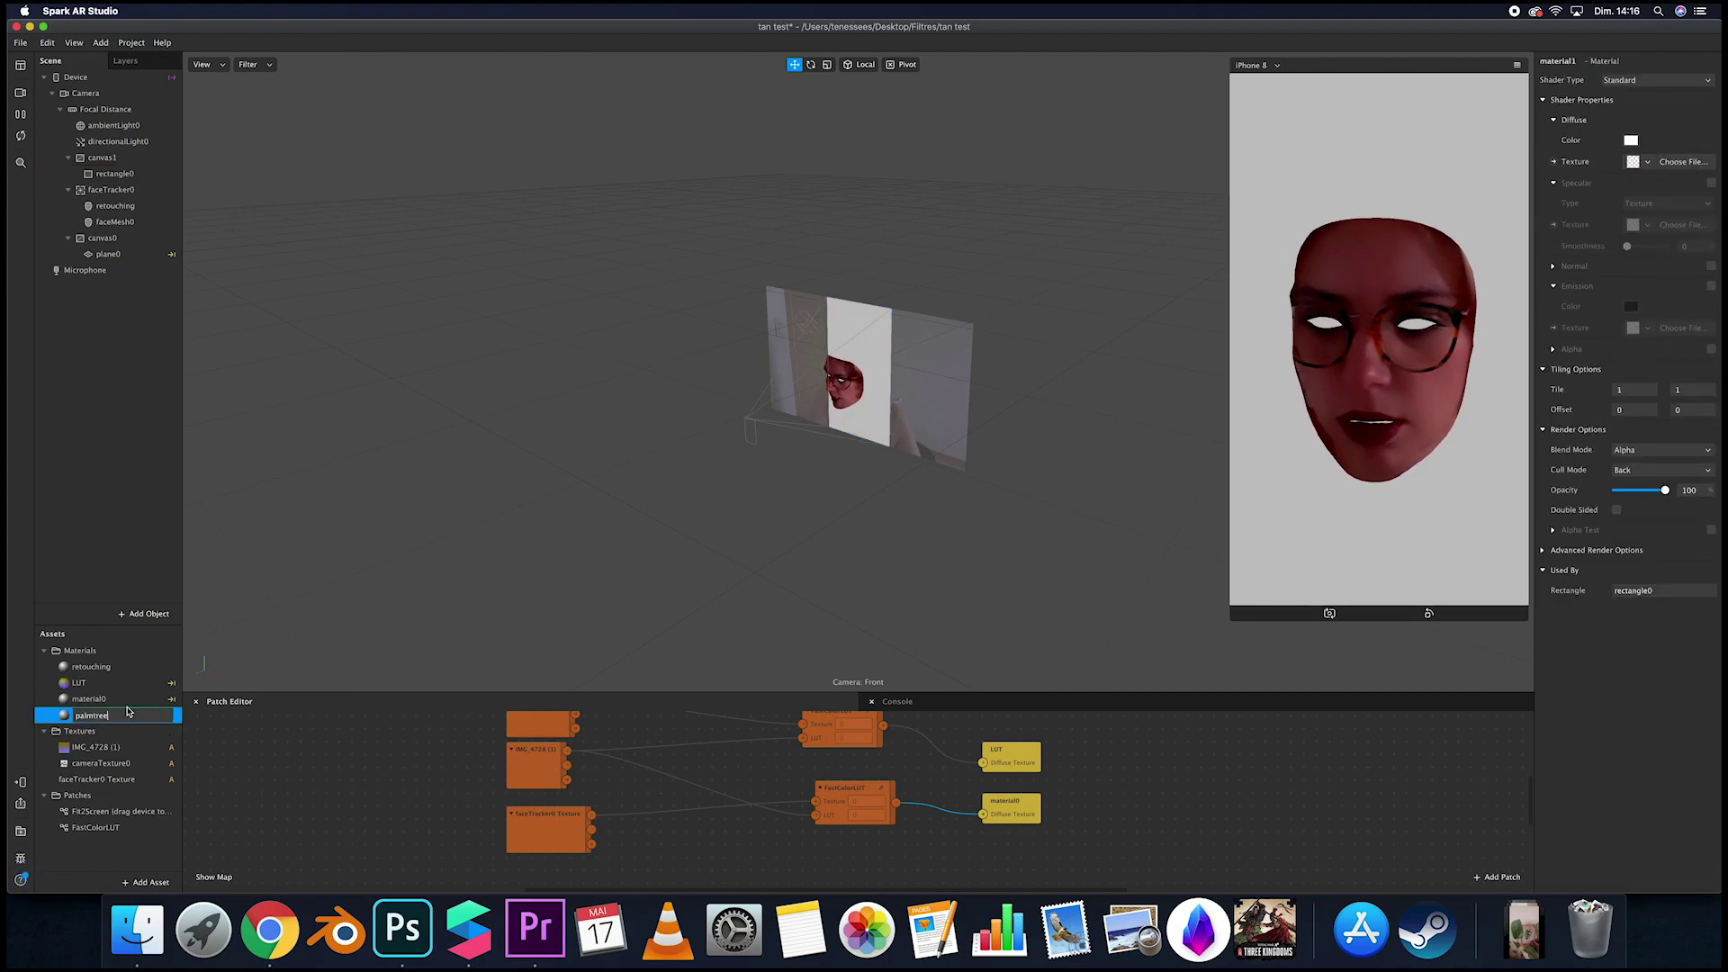
{"action": "key", "text": "Return"}
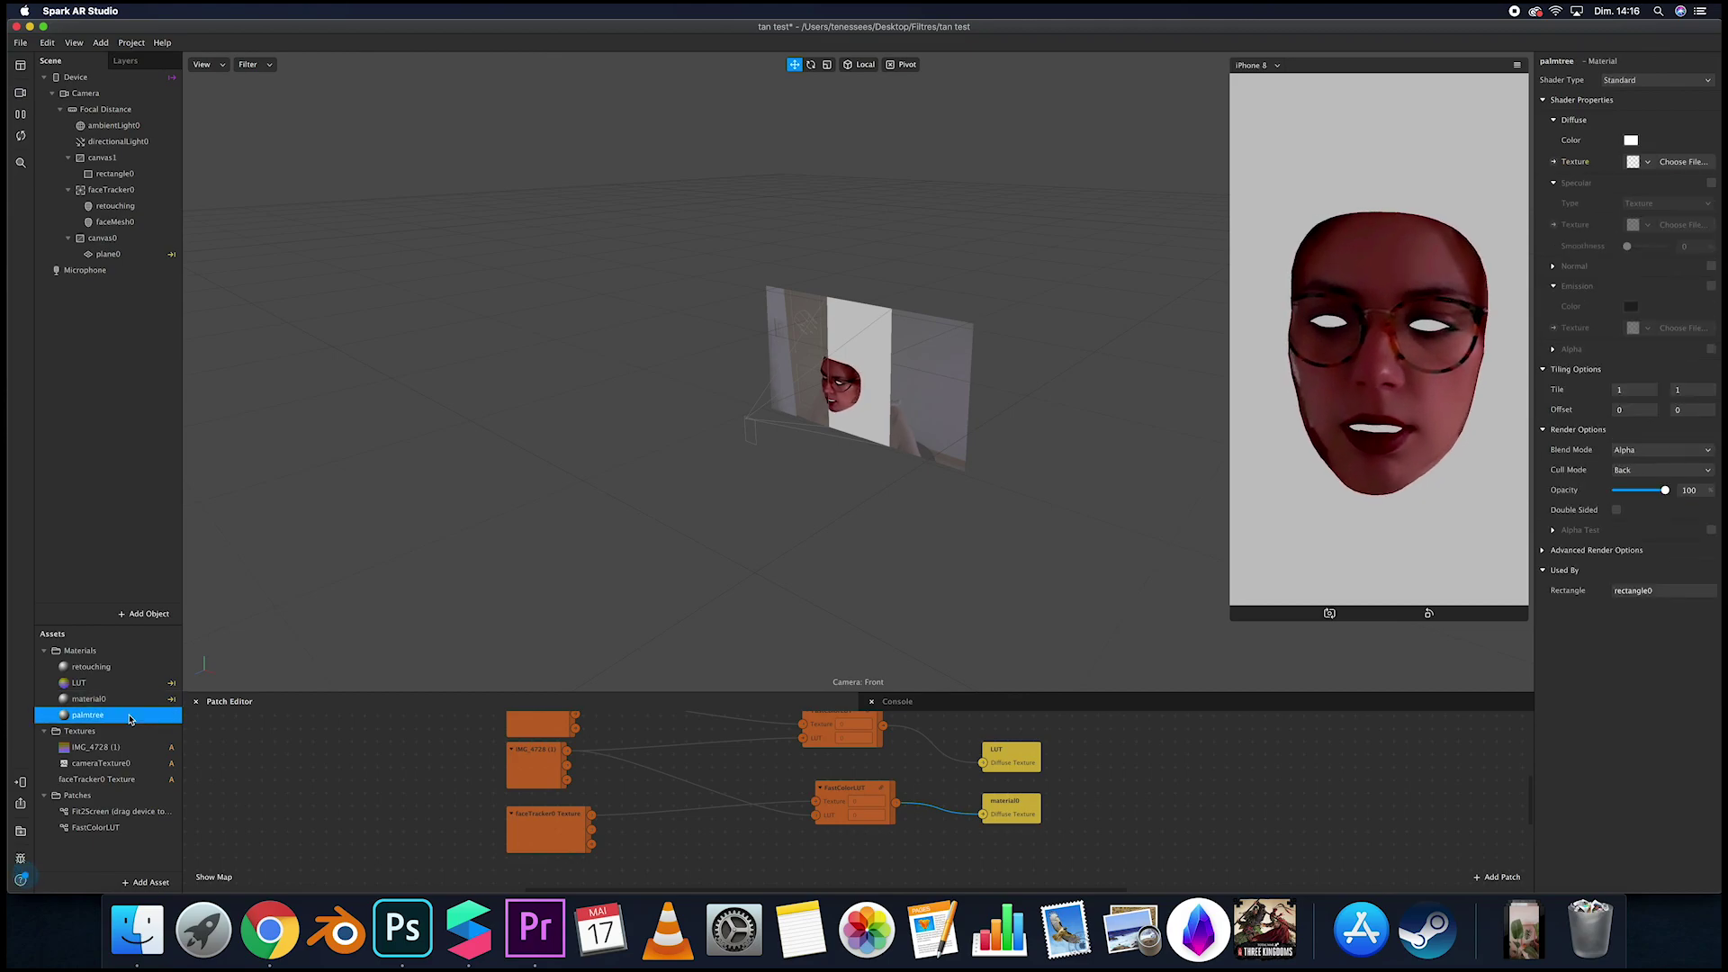
Set the palmtree material's shader type to Flat and load palmier.png from the tan test folder as its texture.
{"action": "left_click", "coordinate": [1653, 80]}
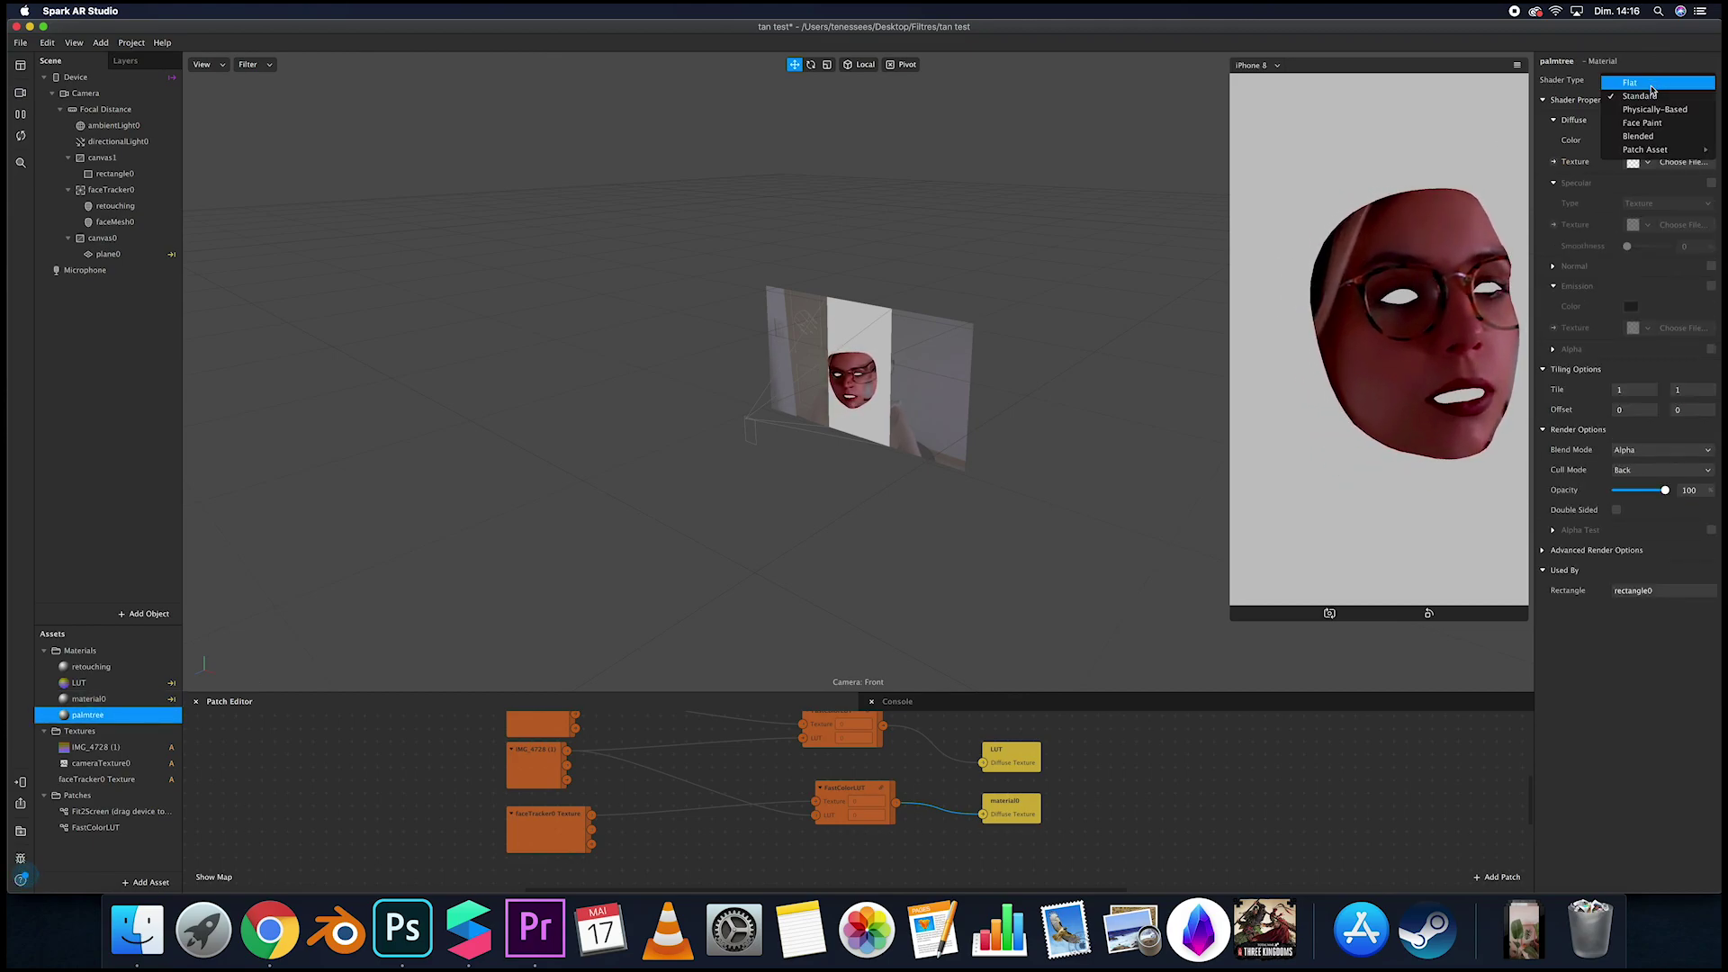
{"action": "left_click", "coordinate": [1652, 85]}
{"action": "left_click", "coordinate": [1640, 162]}
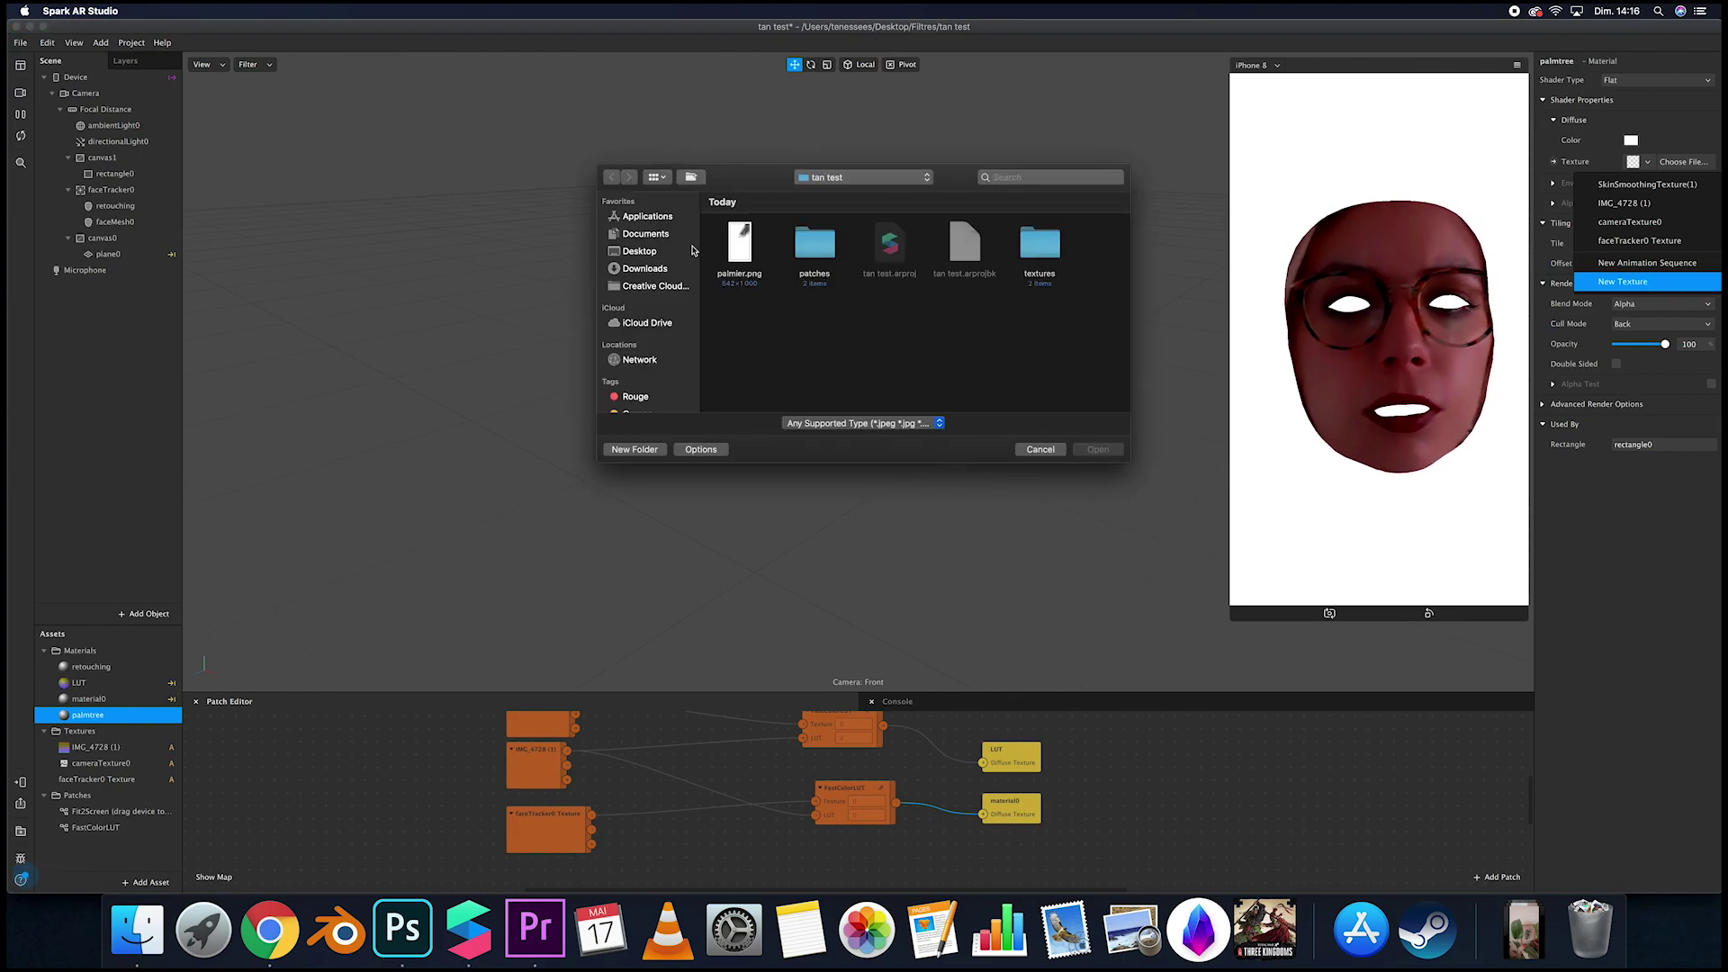
{"action": "left_click", "coordinate": [740, 243]}
{"action": "double_click", "coordinate": [740, 243]}
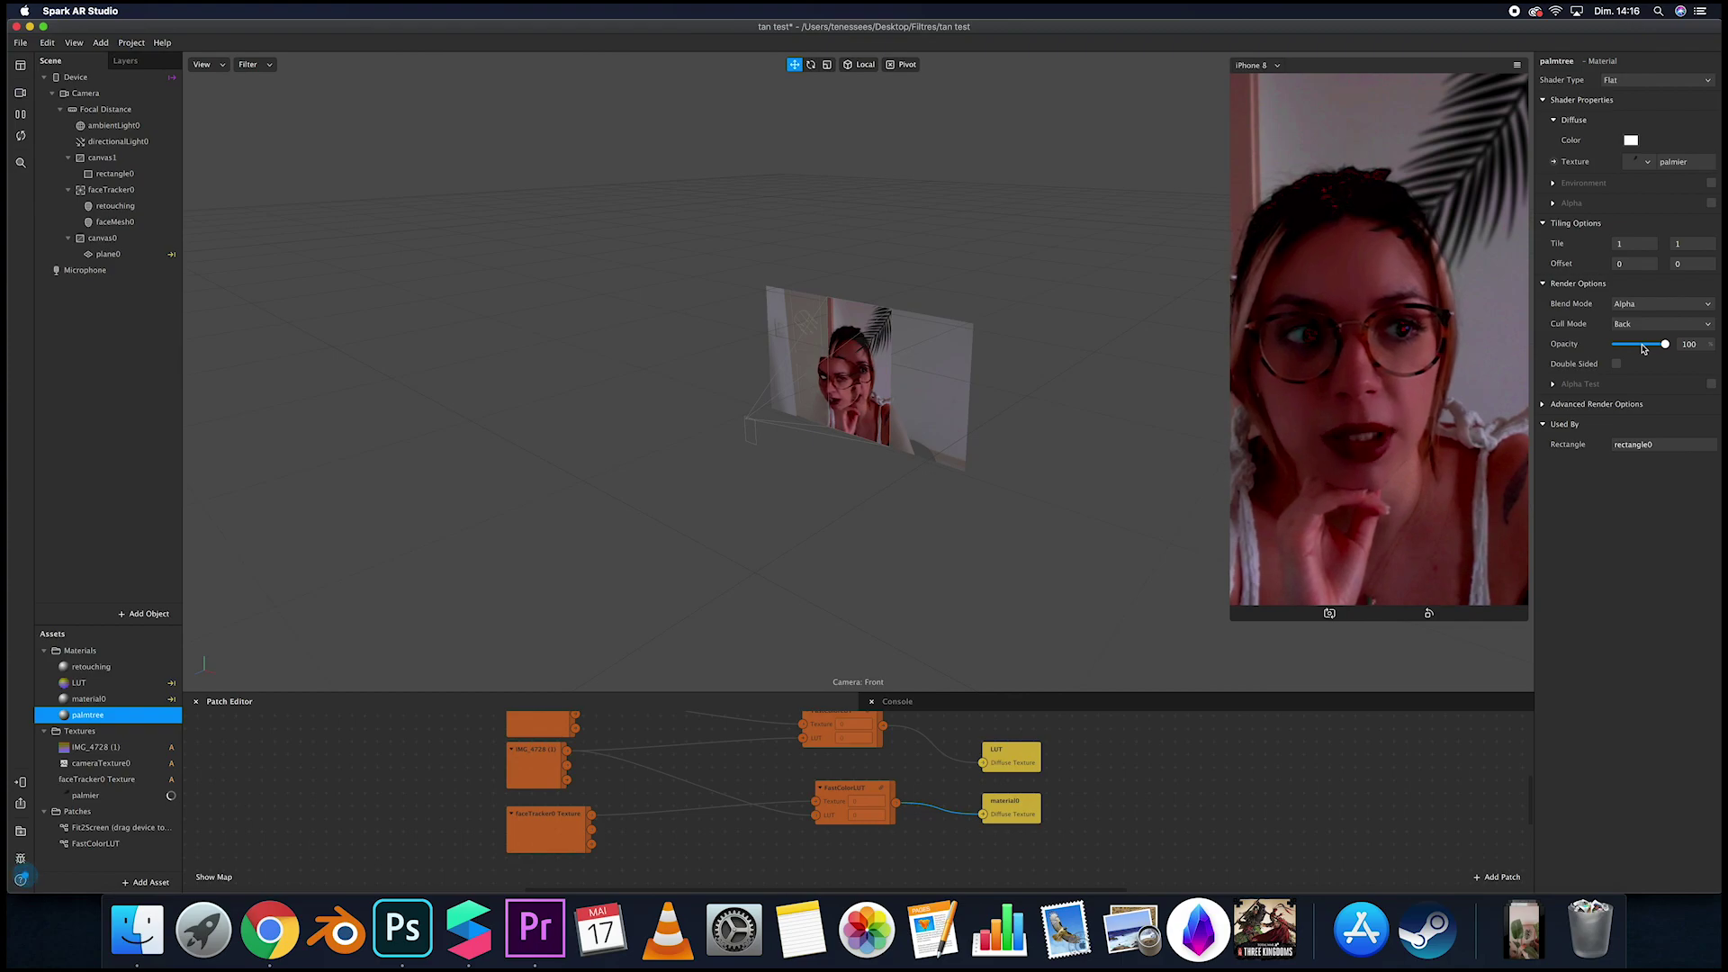
Lower the palmtree material's opacity to about 34% and set the palmier texture to no compression.
{"action": "left_click_drag", "start_coordinate": [1643, 346], "coordinate": [1634, 346]}
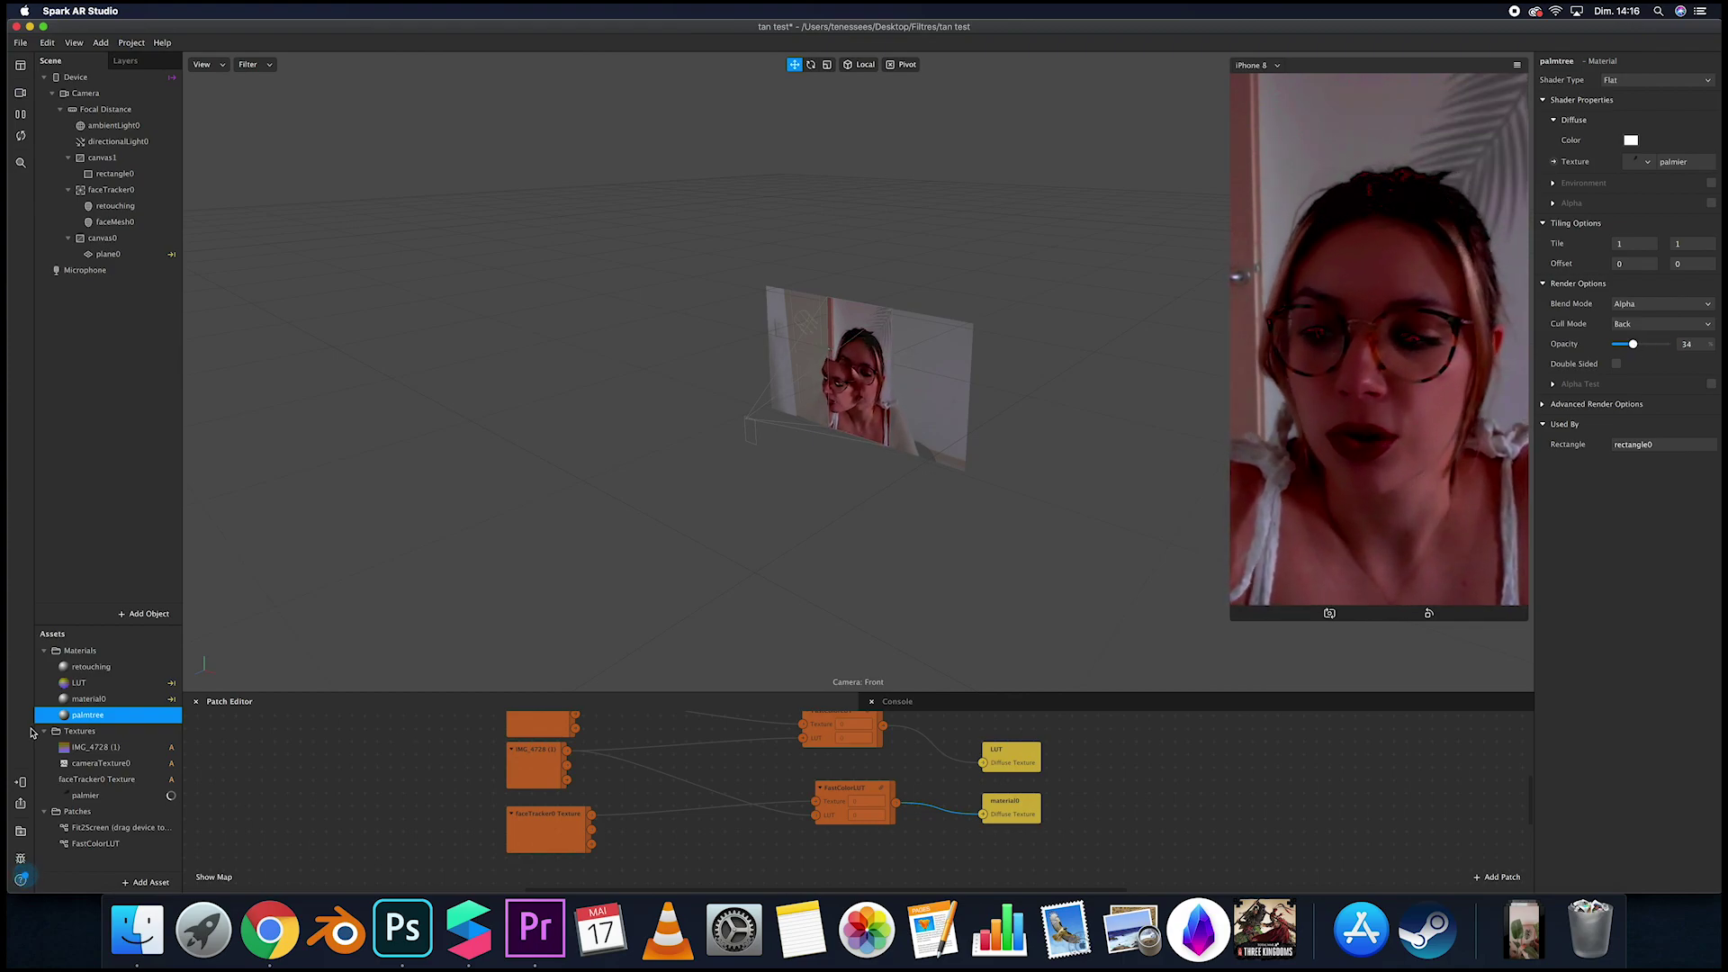
{"action": "left_click", "coordinate": [99, 797]}
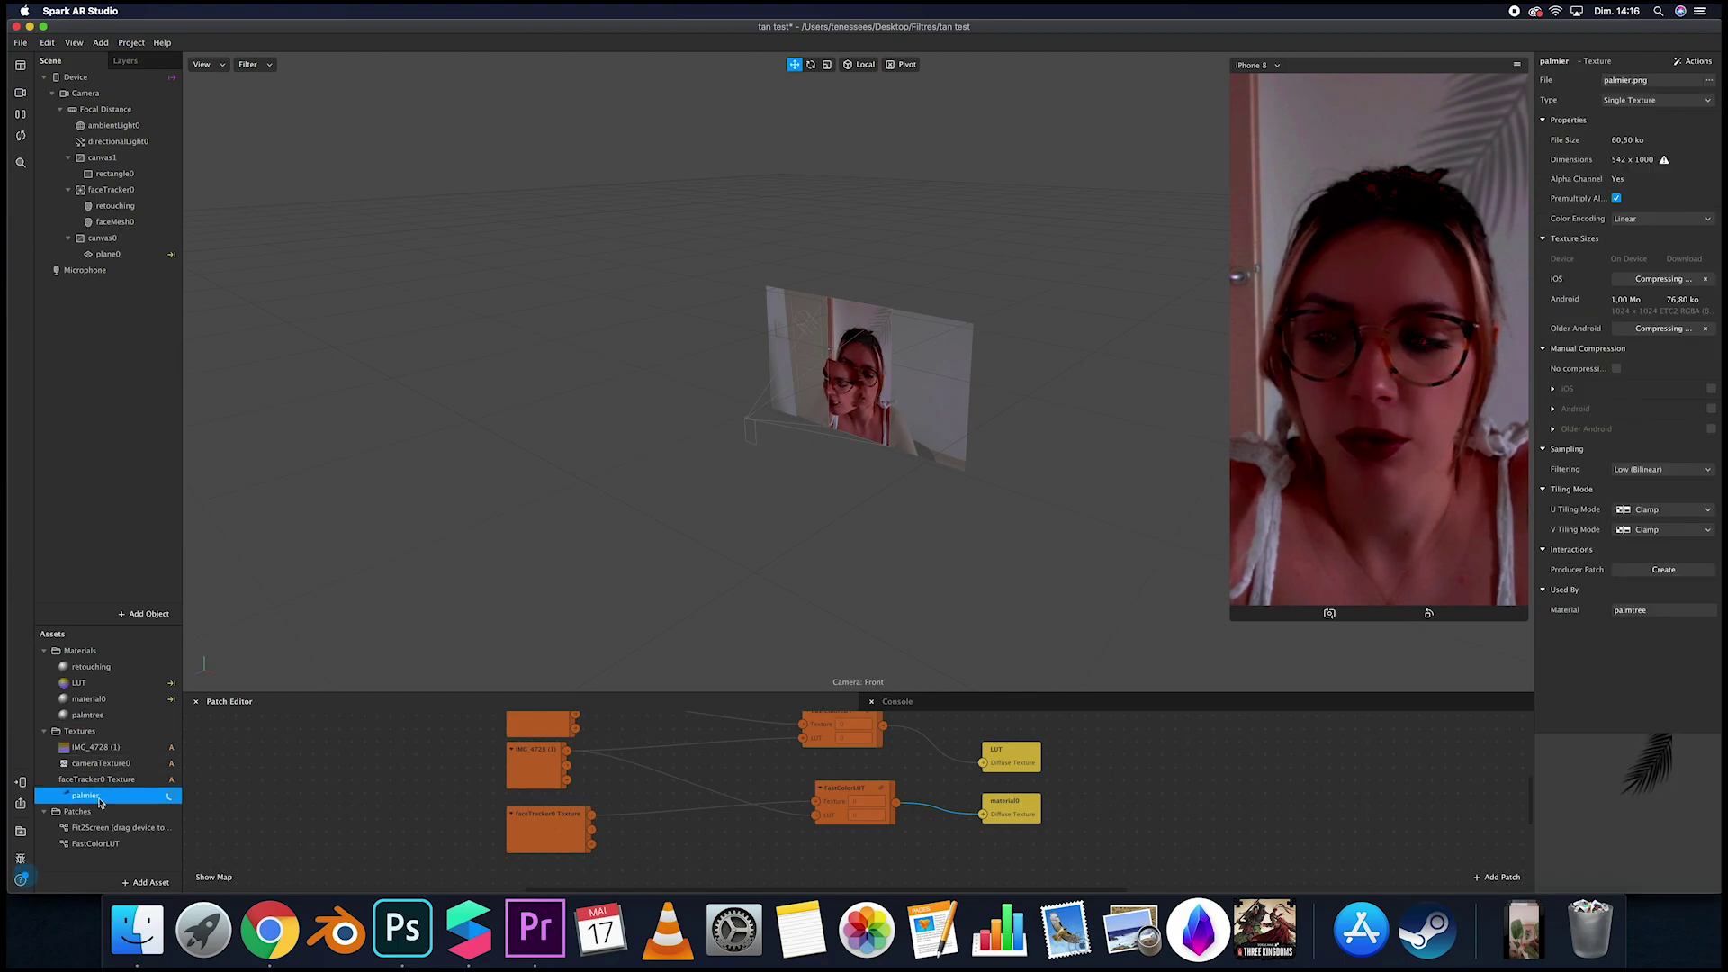
{"action": "left_click", "coordinate": [1618, 369]}
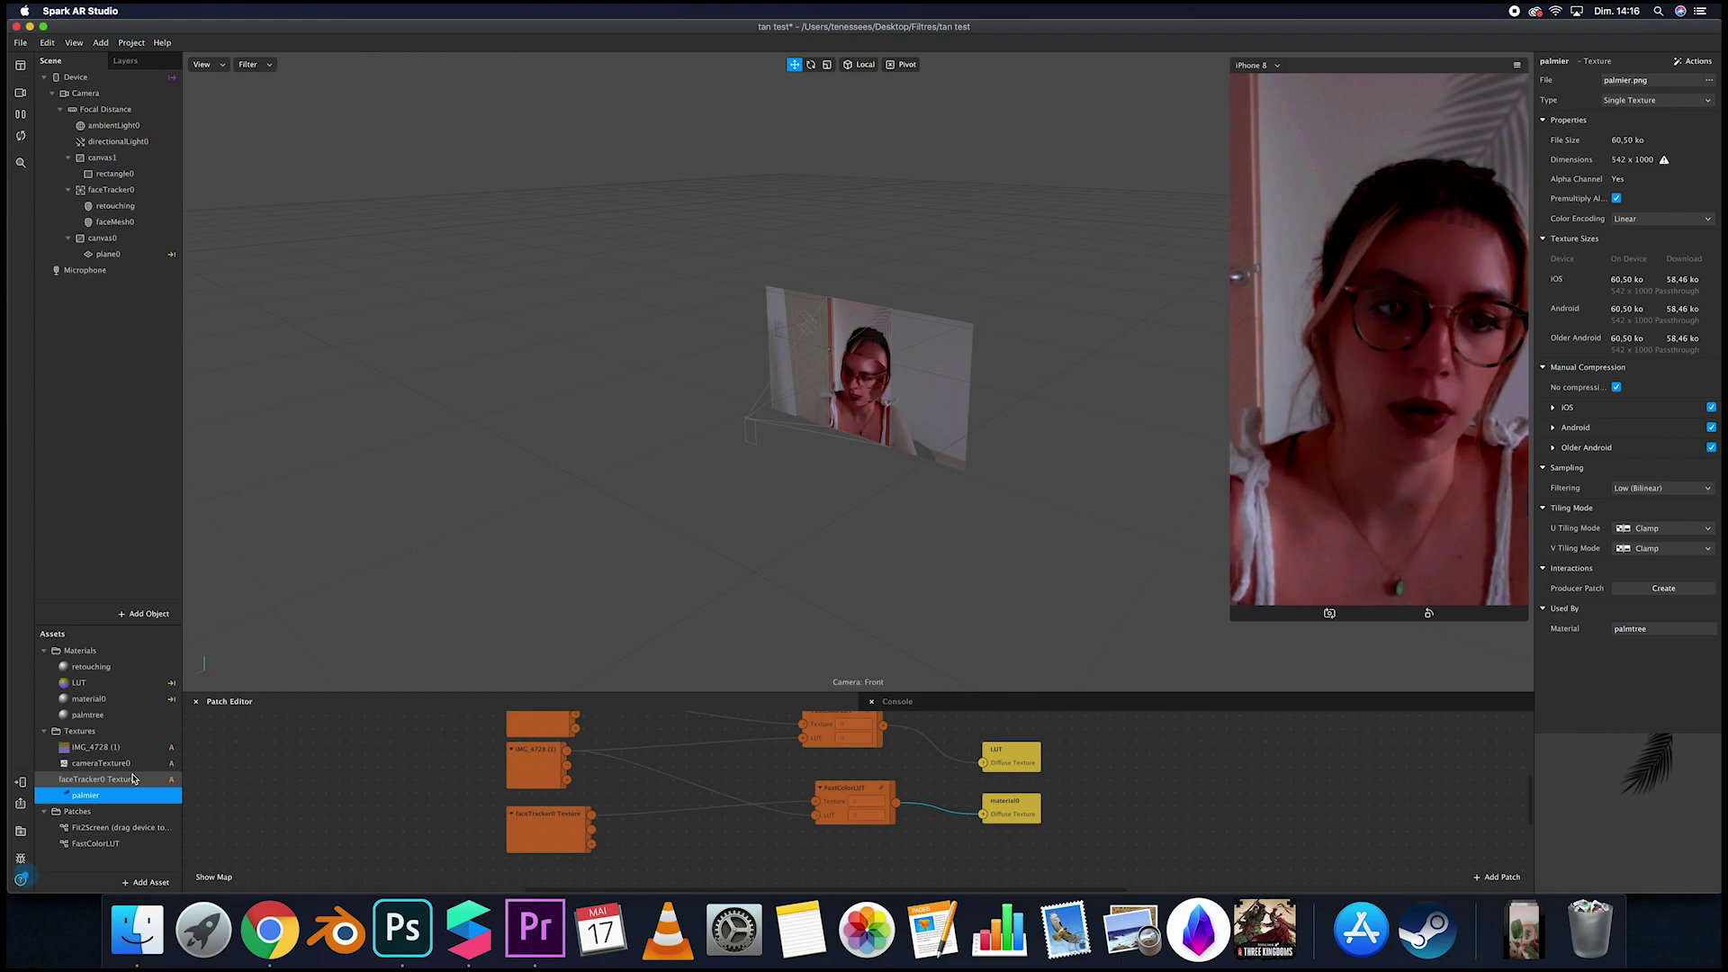
Turn off writing to the depth buffer for the palmtree material and check the same advanced render option on material0.
{"action": "left_click", "coordinate": [108, 715]}
{"action": "left_click", "coordinate": [1554, 406]}
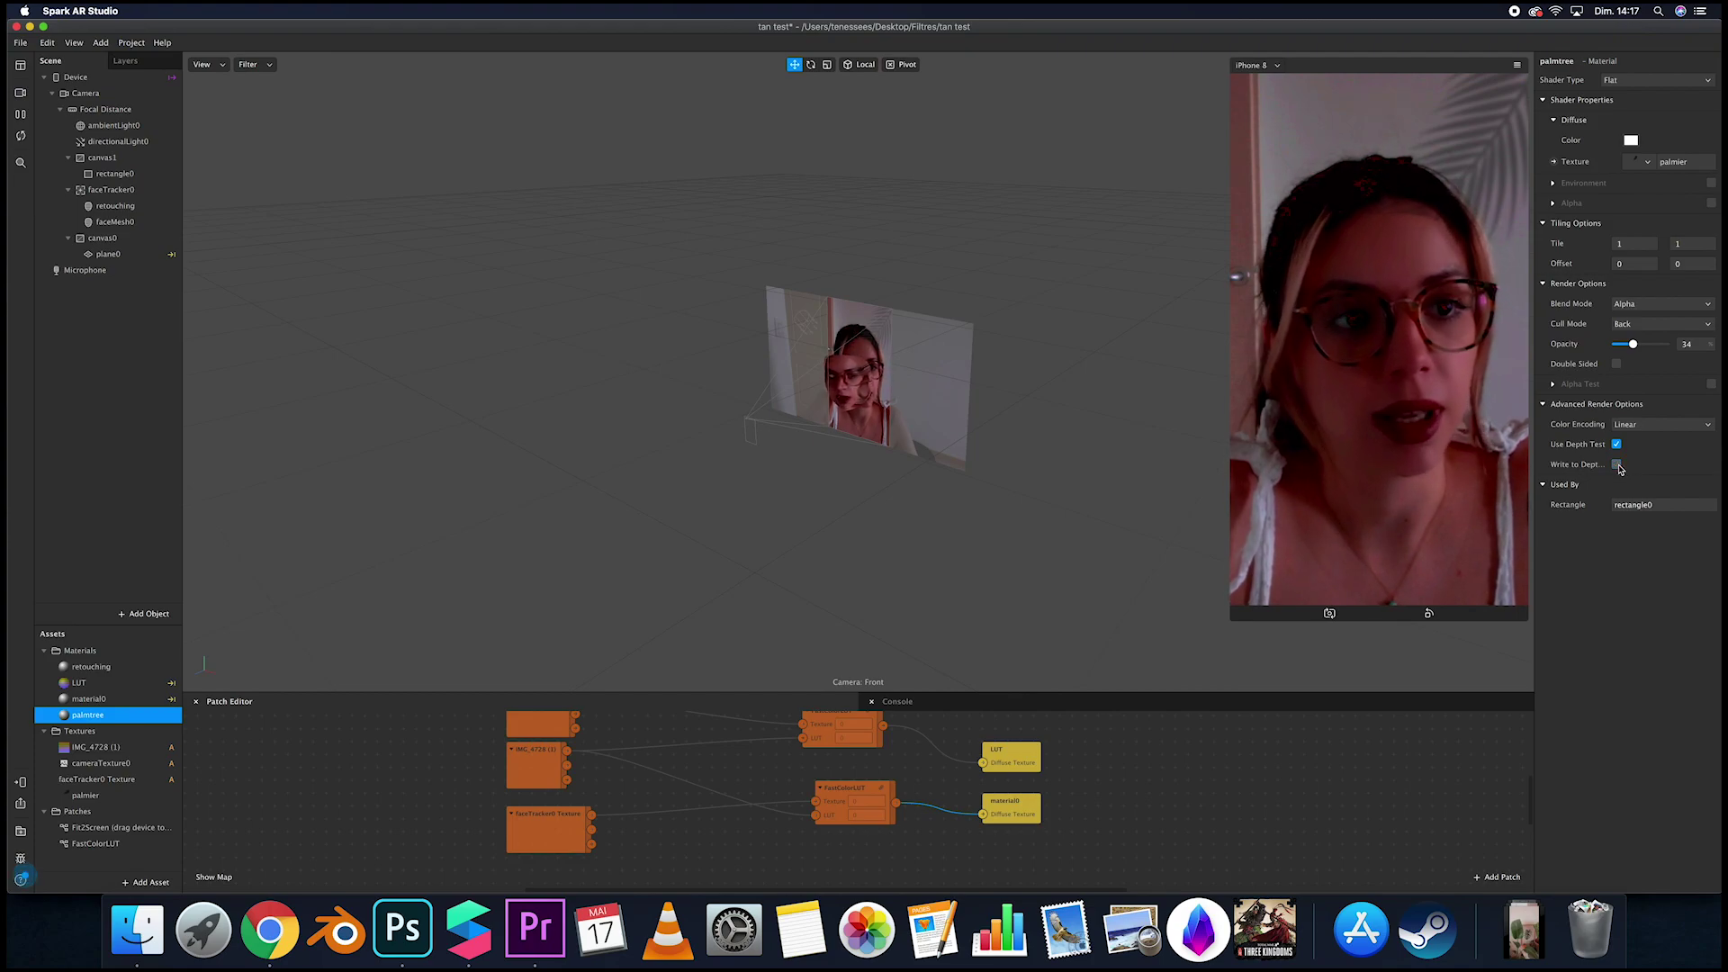
{"action": "left_click", "coordinate": [98, 702]}
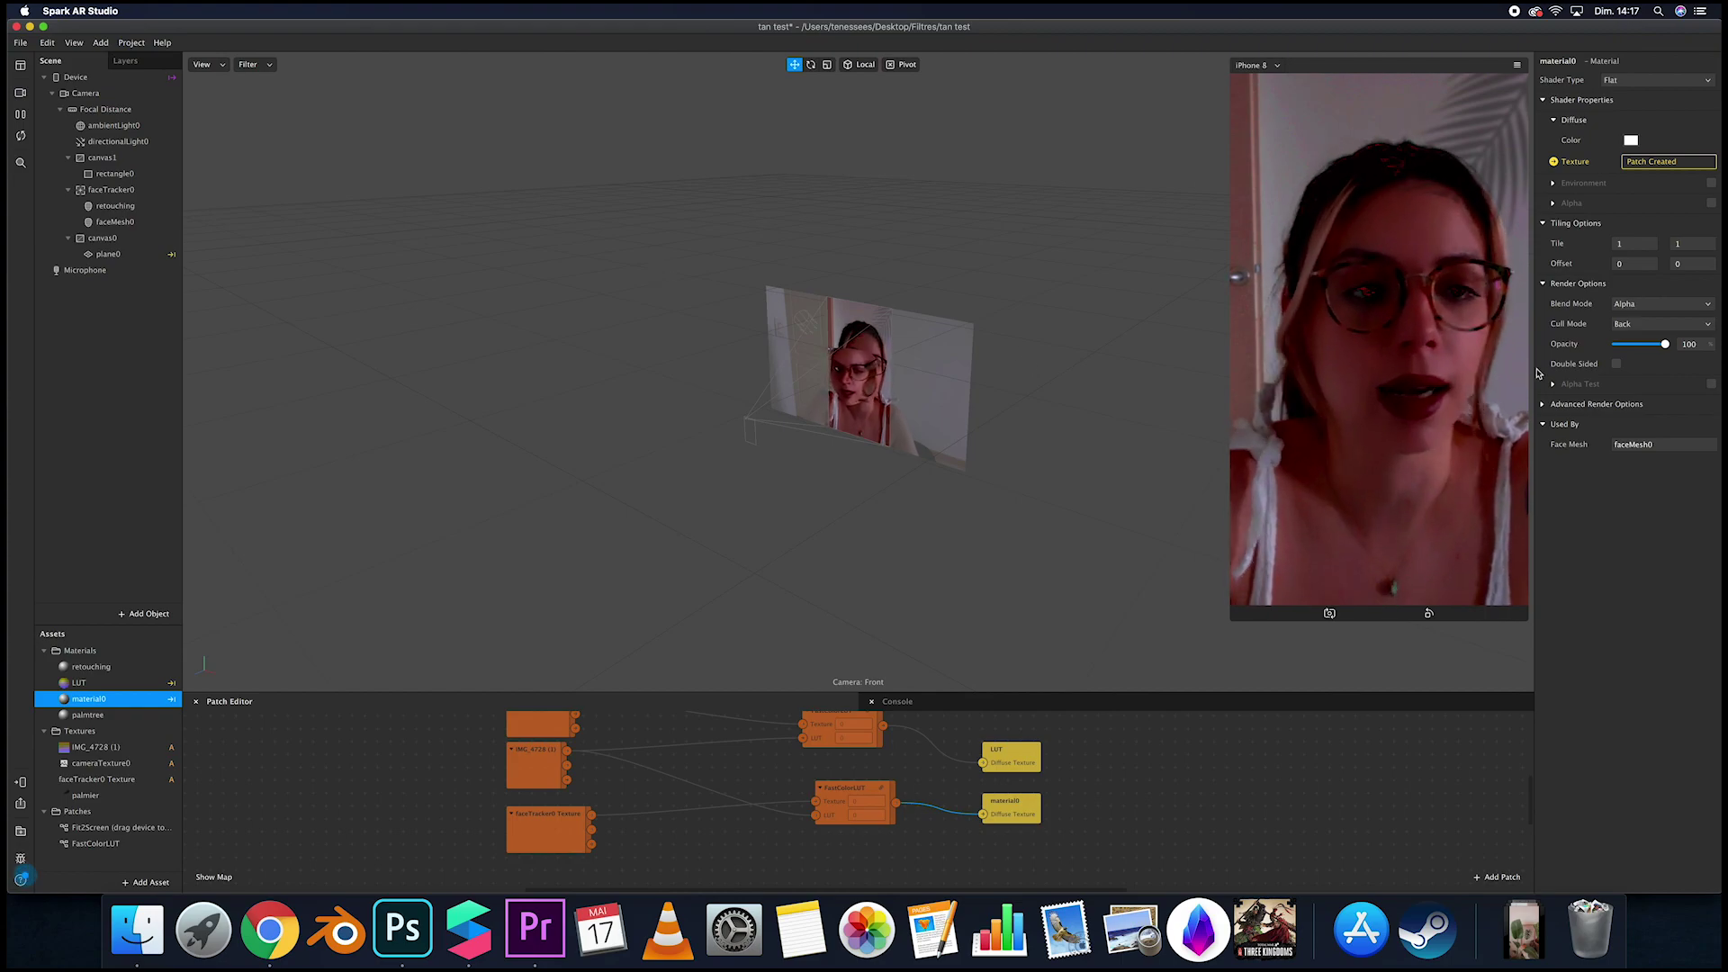
{"action": "left_click", "coordinate": [1588, 404]}
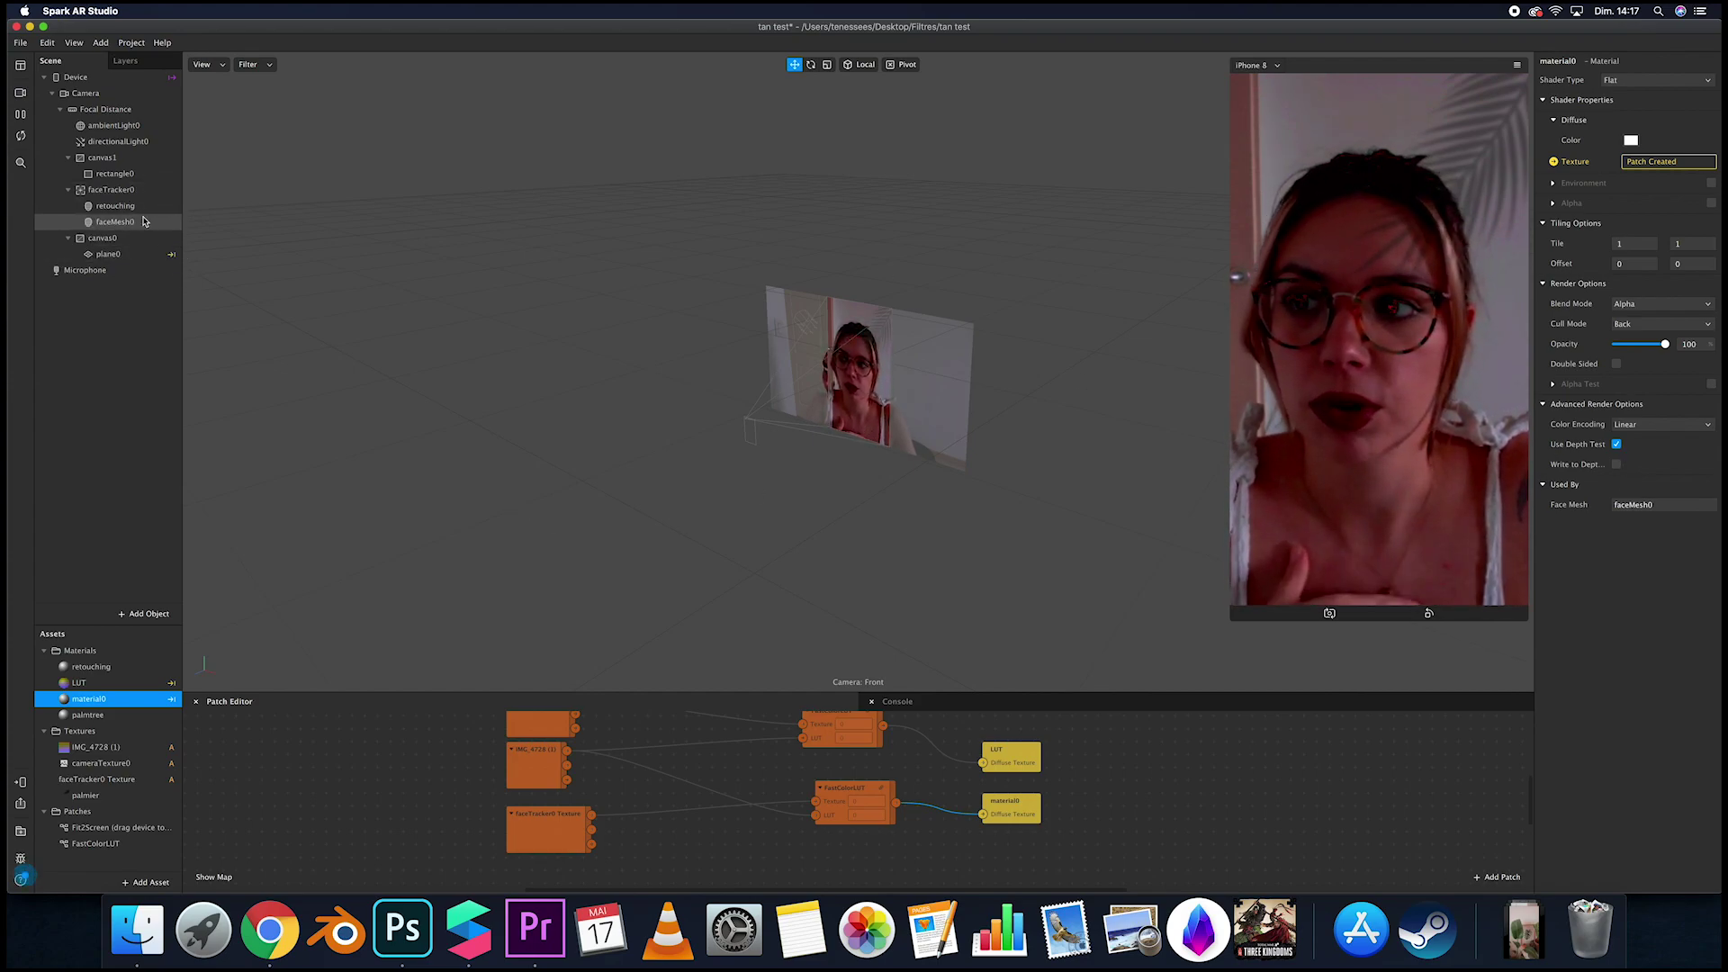
Check the retouching mesh's properties and assign faceMesh0 to layer1.
{"action": "left_click", "coordinate": [115, 205]}
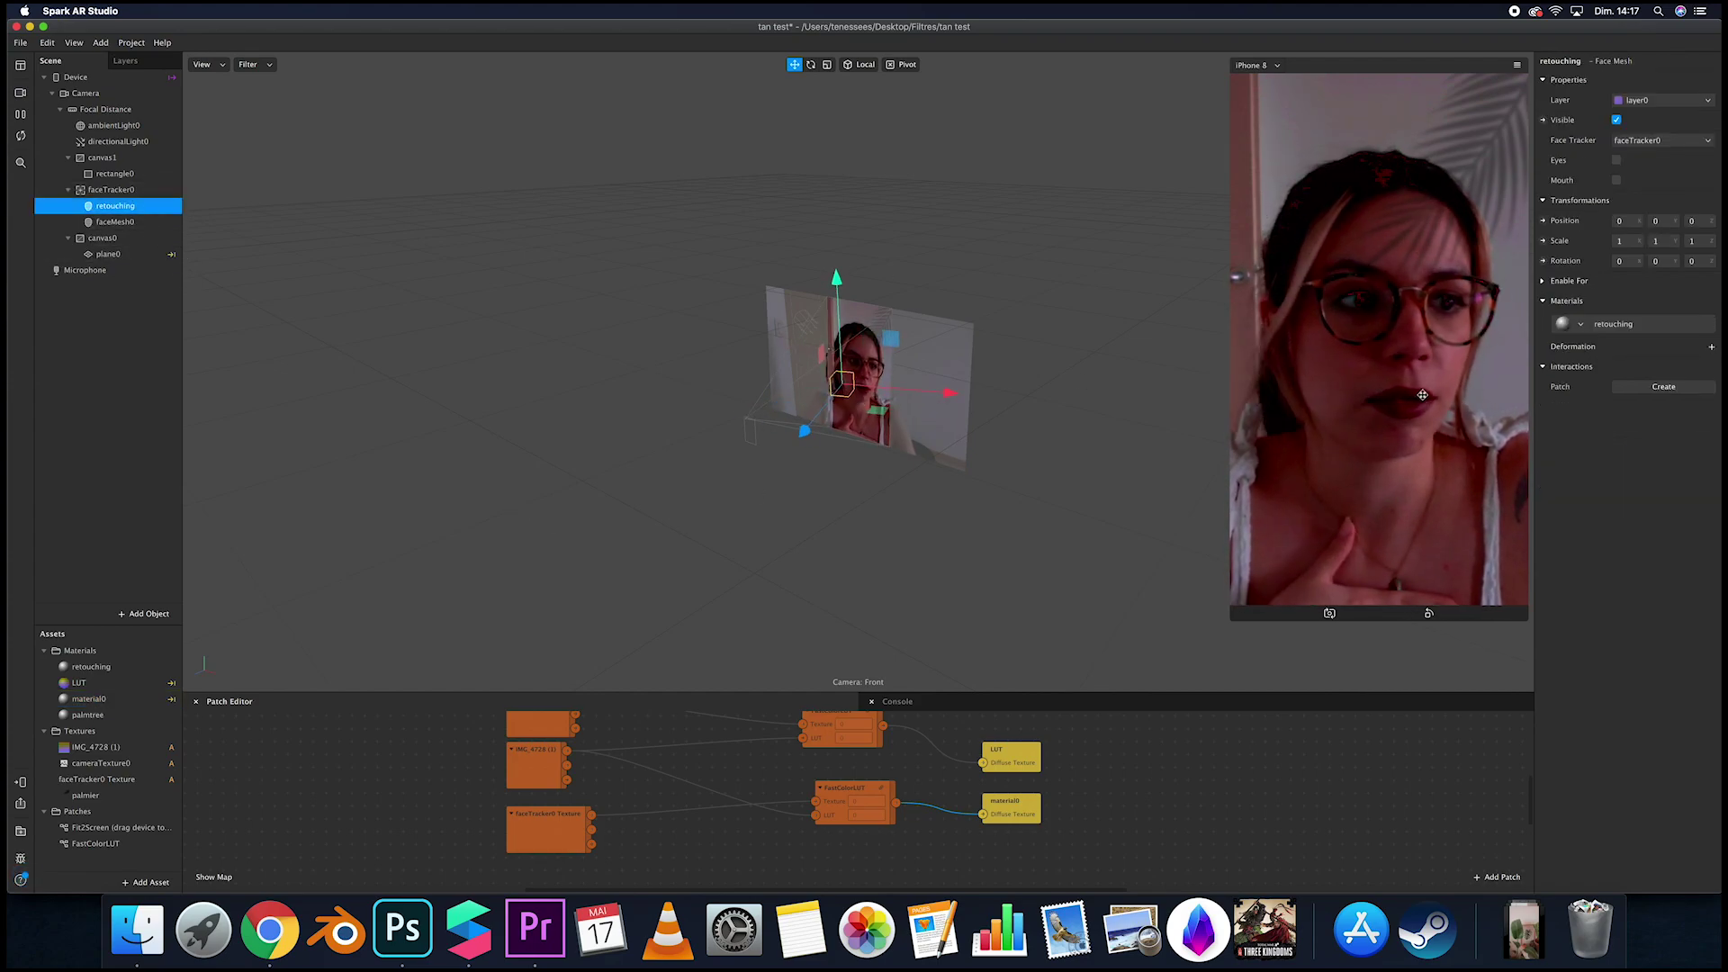
{"action": "left_click", "coordinate": [115, 222]}
{"action": "left_click", "coordinate": [1660, 100]}
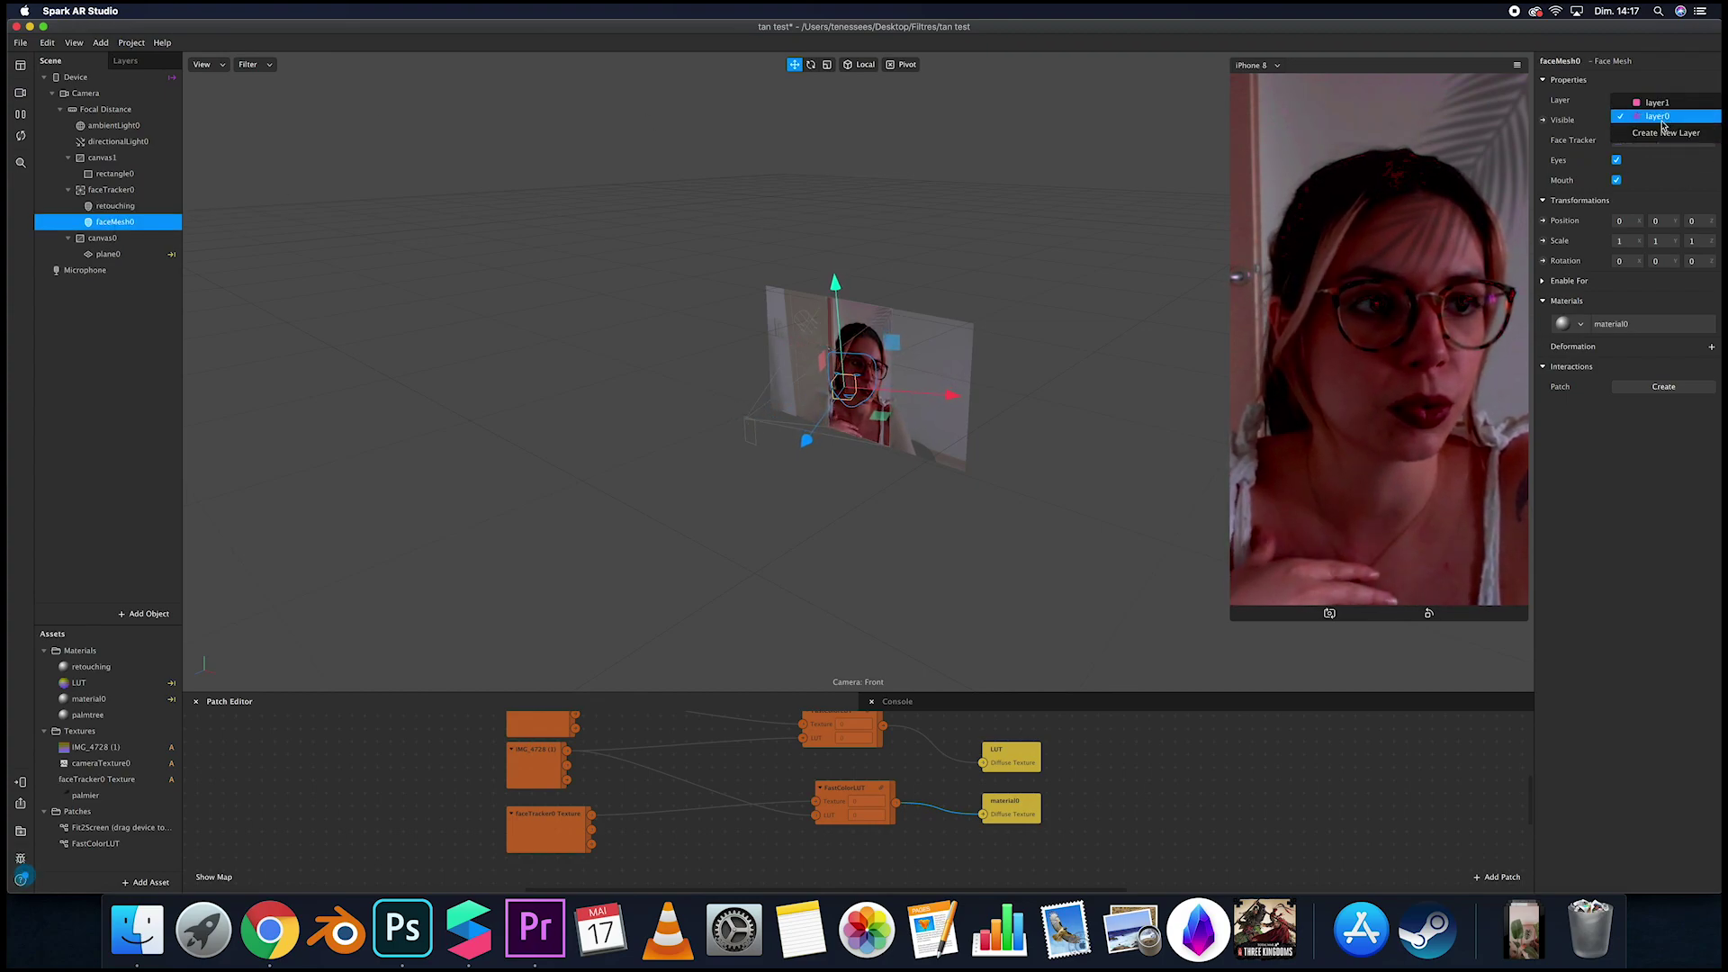
{"action": "left_click", "coordinate": [1655, 103]}
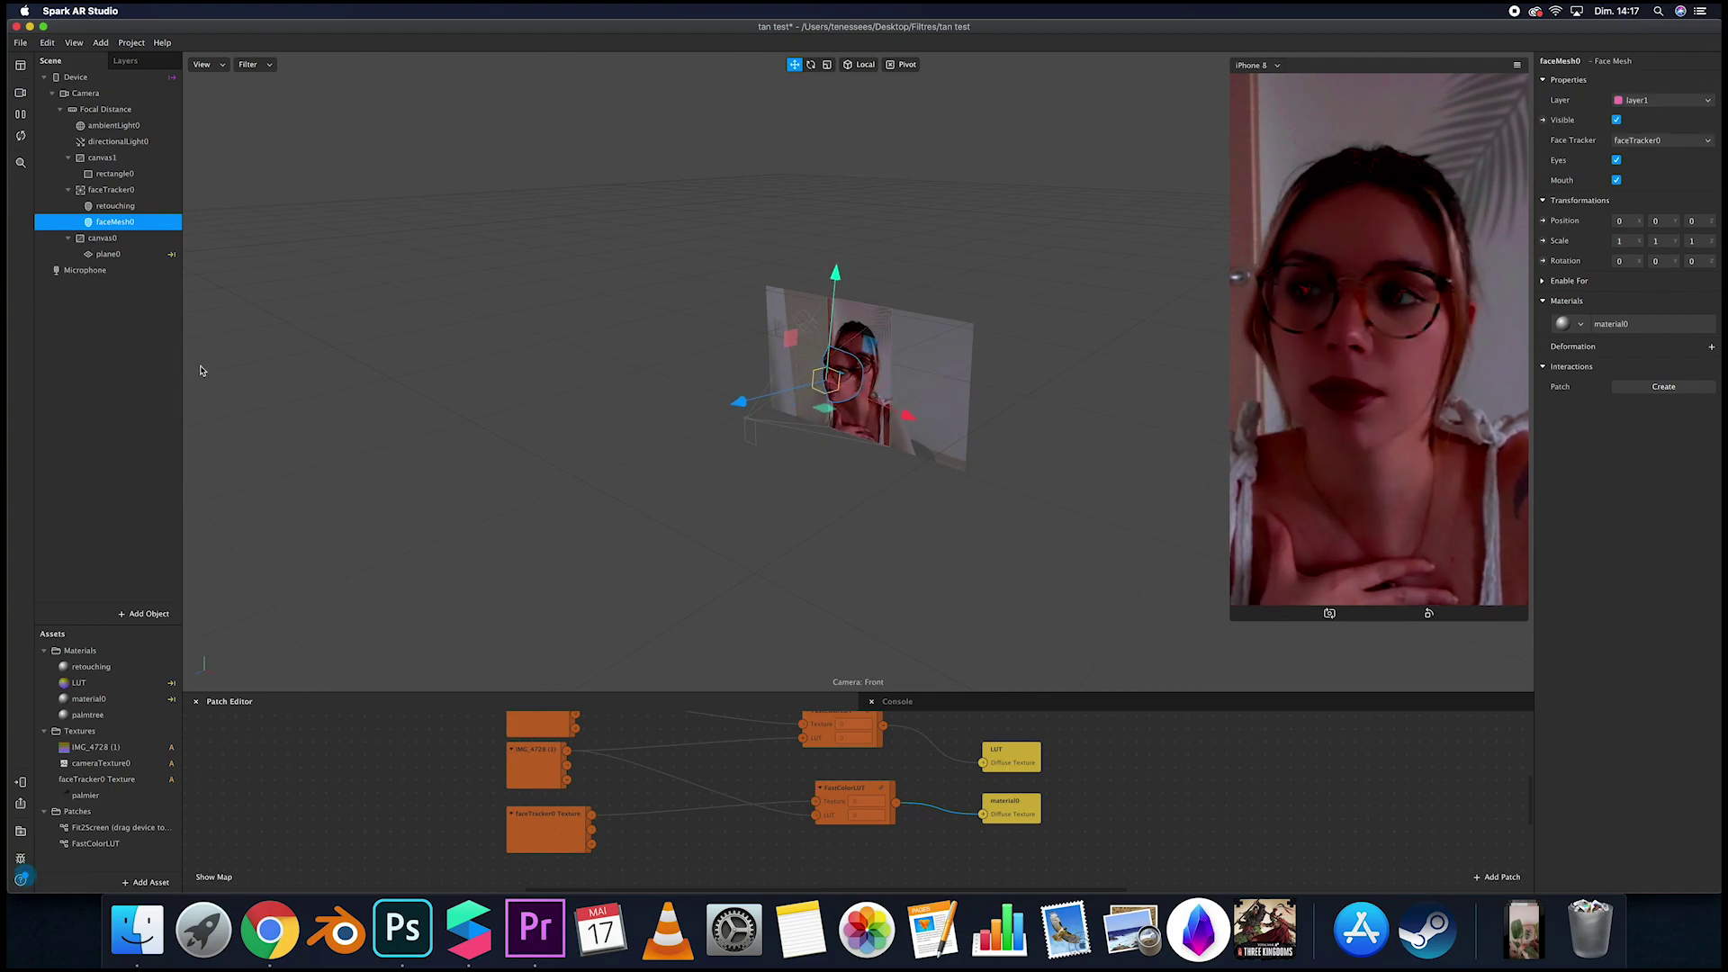
Assign rectangle0, which carries the palm-leaf shadow, to a newly created layer.
{"action": "left_click", "coordinate": [124, 173]}
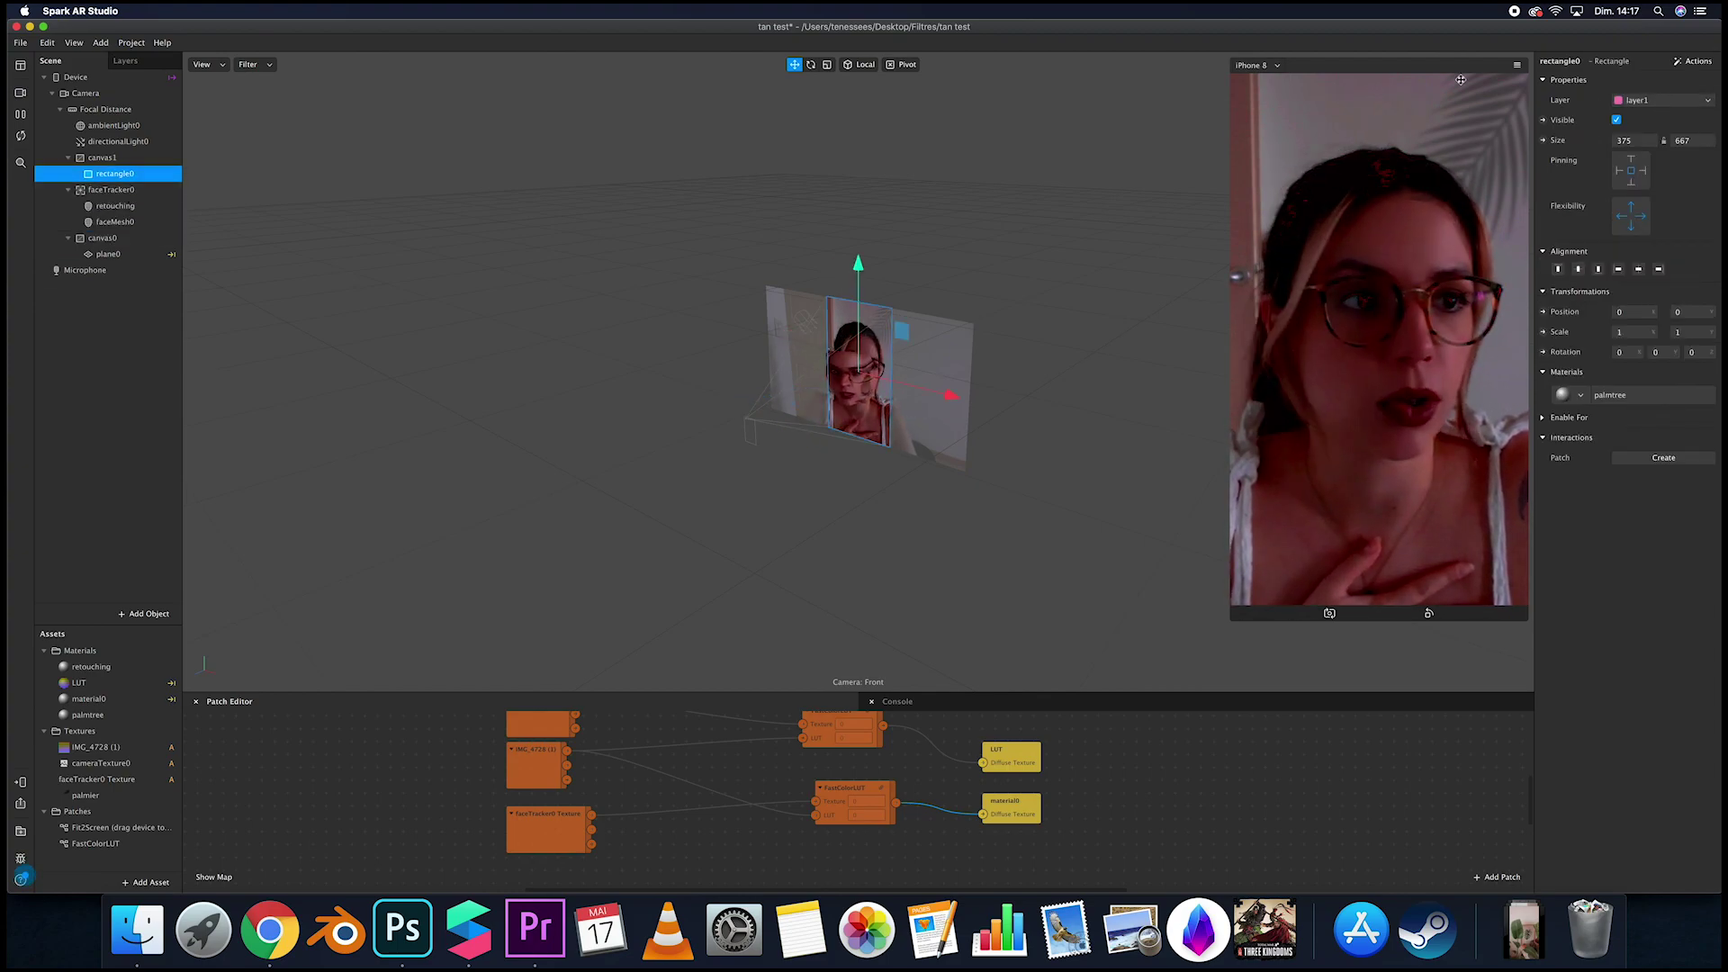
{"action": "left_click", "coordinate": [1661, 100]}
{"action": "left_click", "coordinate": [1642, 135]}
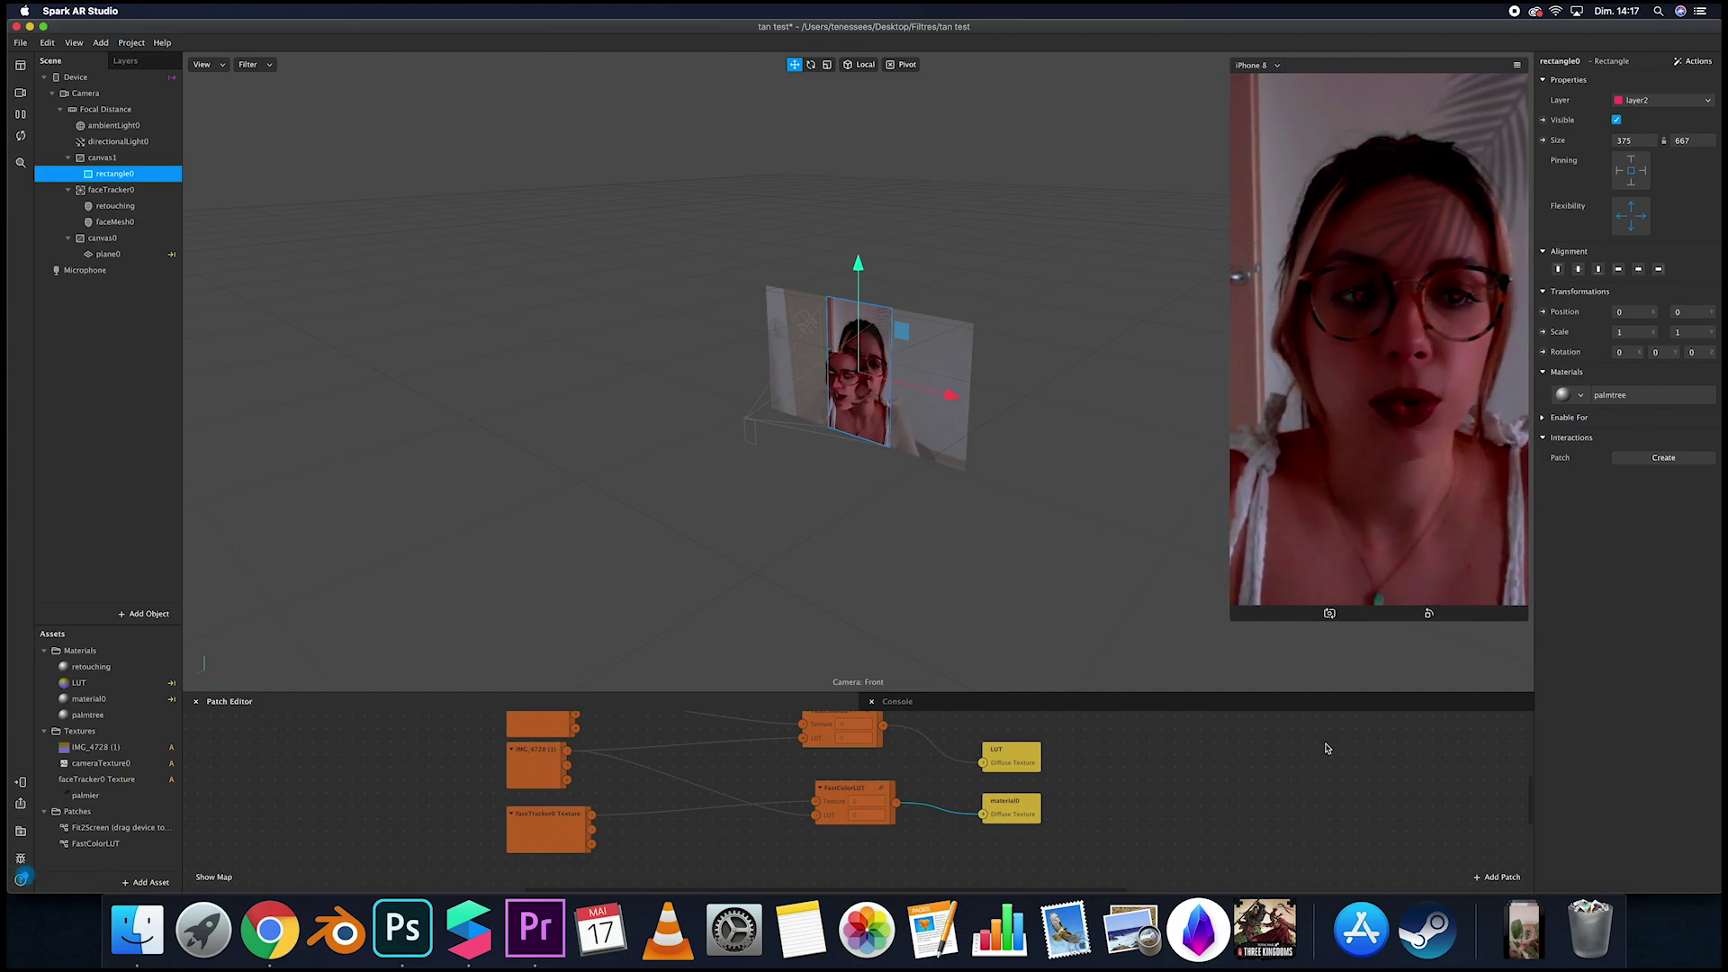
Review the LUT material's advanced render options, switching Use Depth Test off and back on.
{"action": "left_click", "coordinate": [121, 690]}
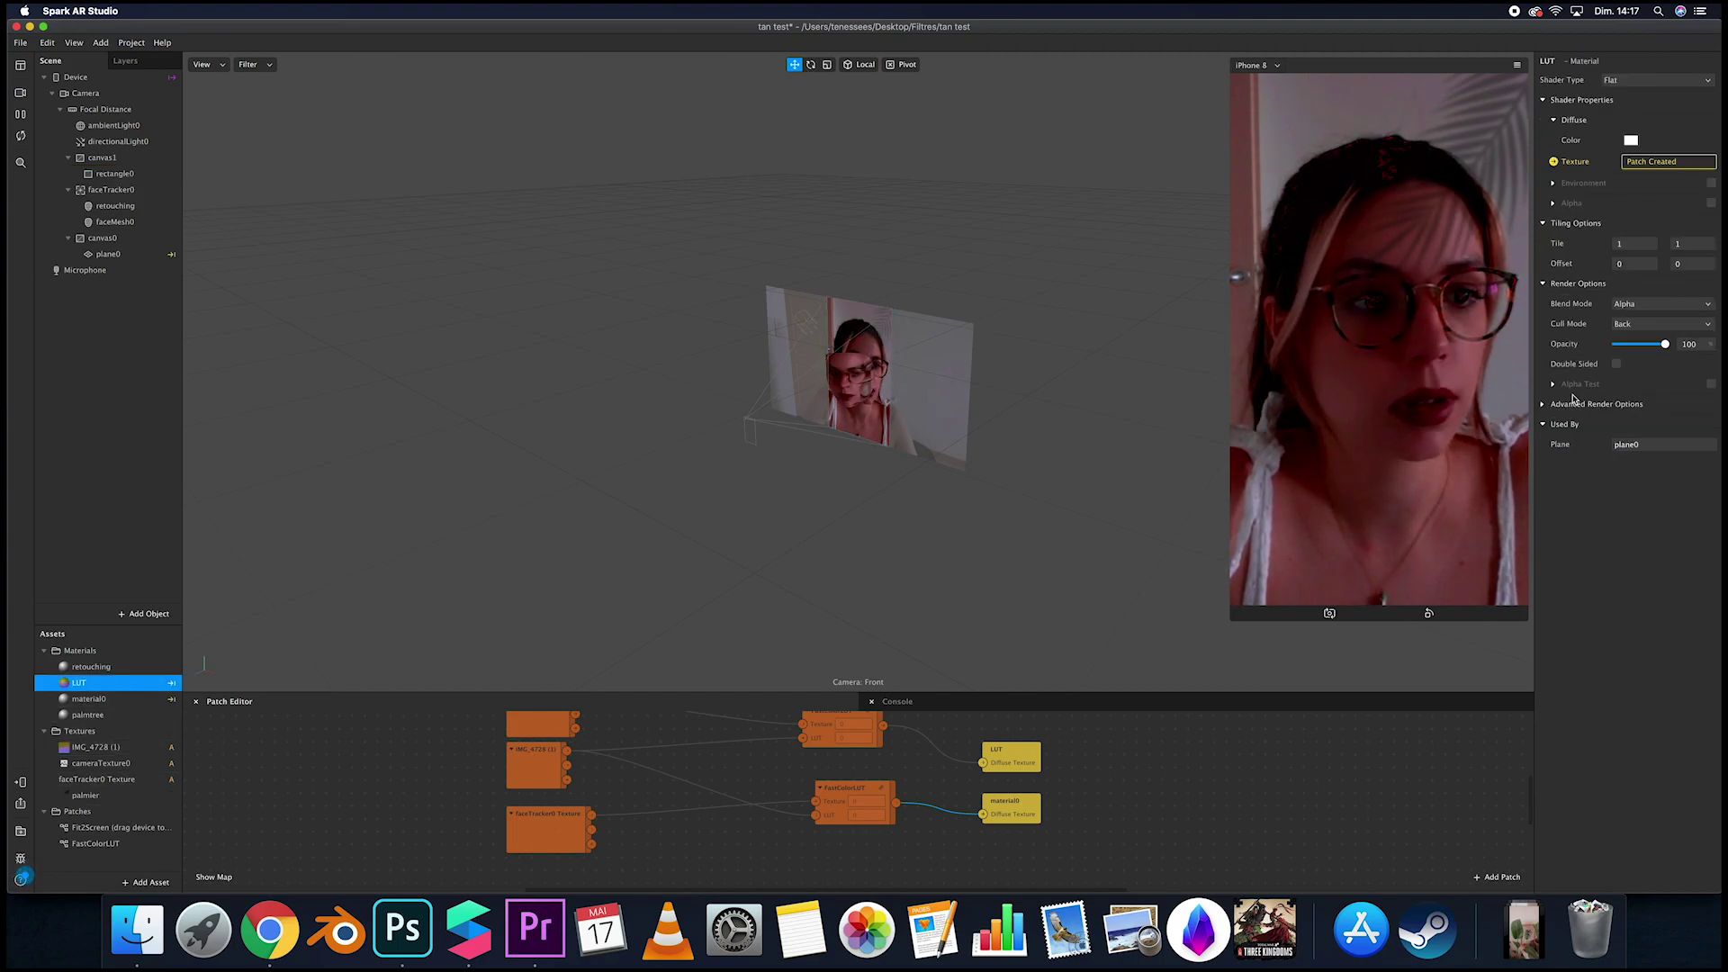
{"action": "left_click", "coordinate": [1617, 463]}
{"action": "left_click", "coordinate": [1616, 444]}
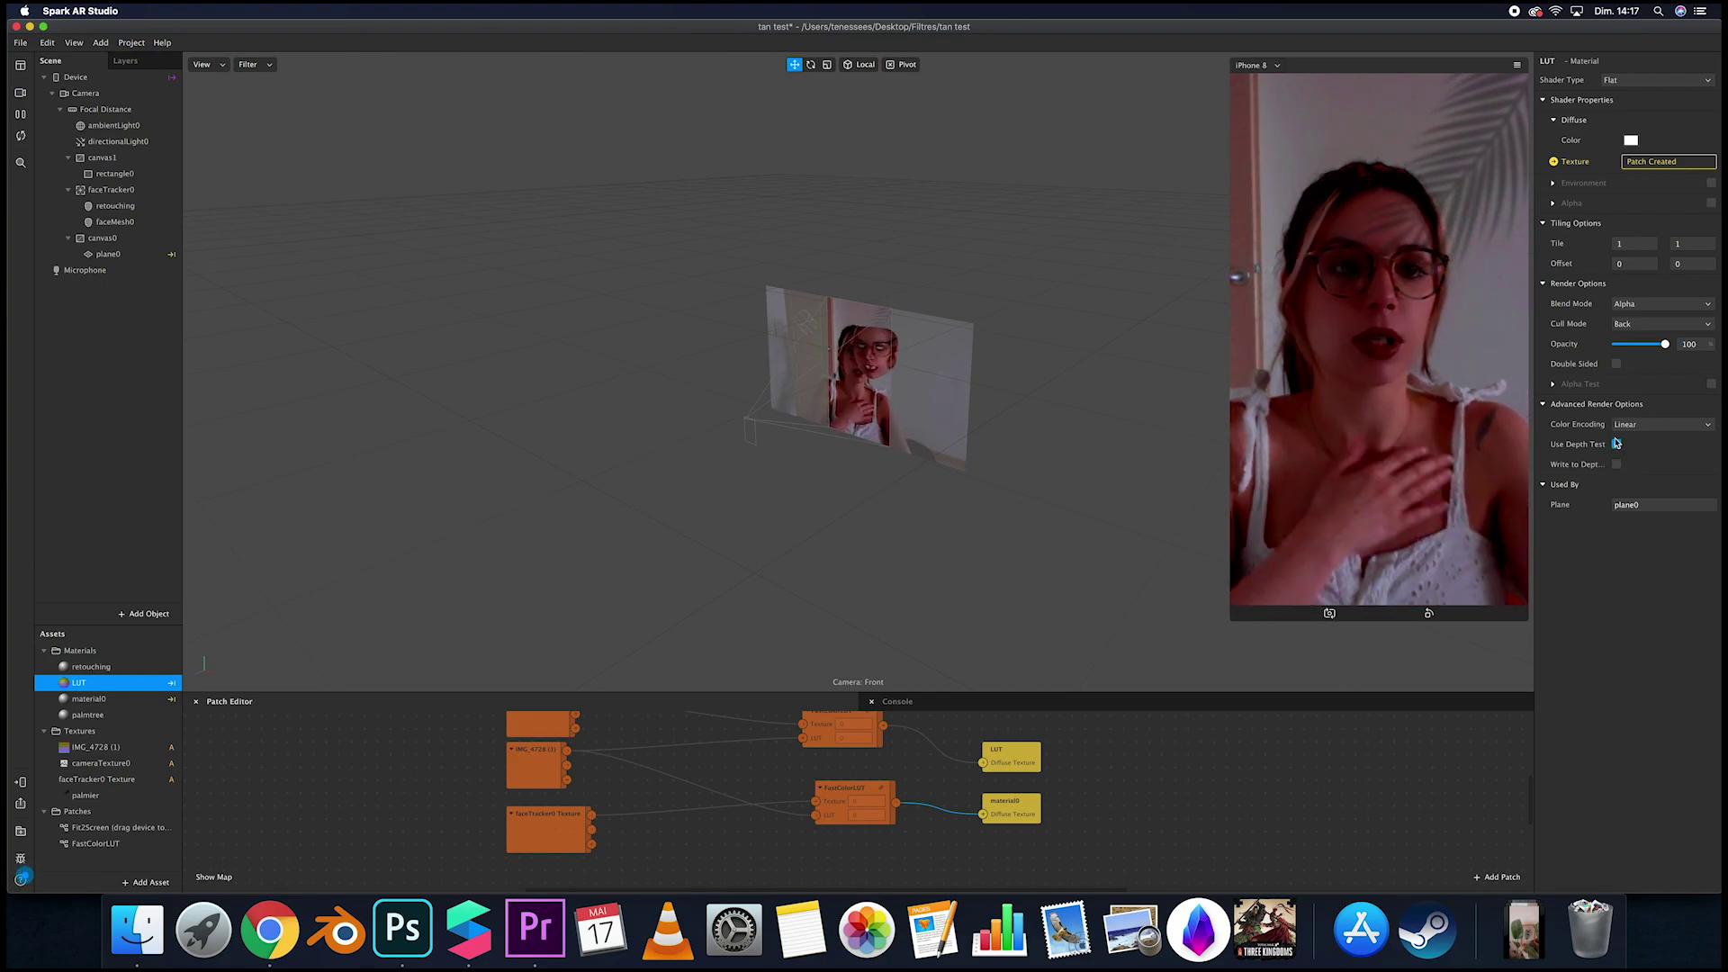
{"action": "left_click", "coordinate": [1617, 444]}
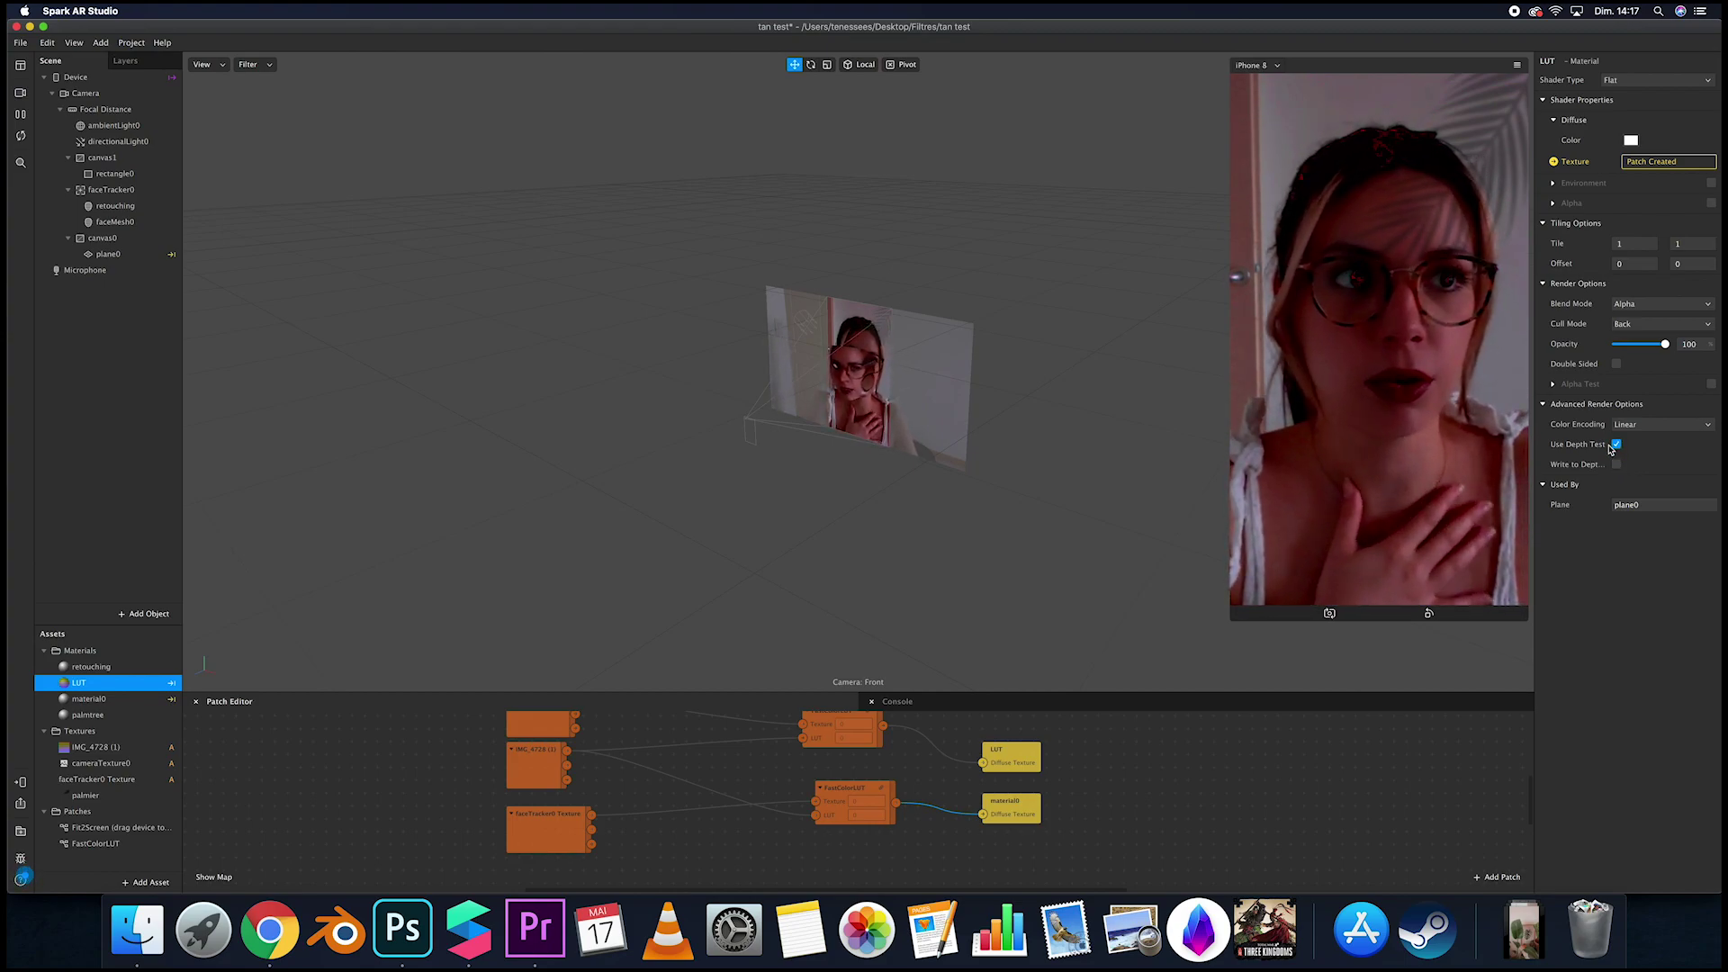